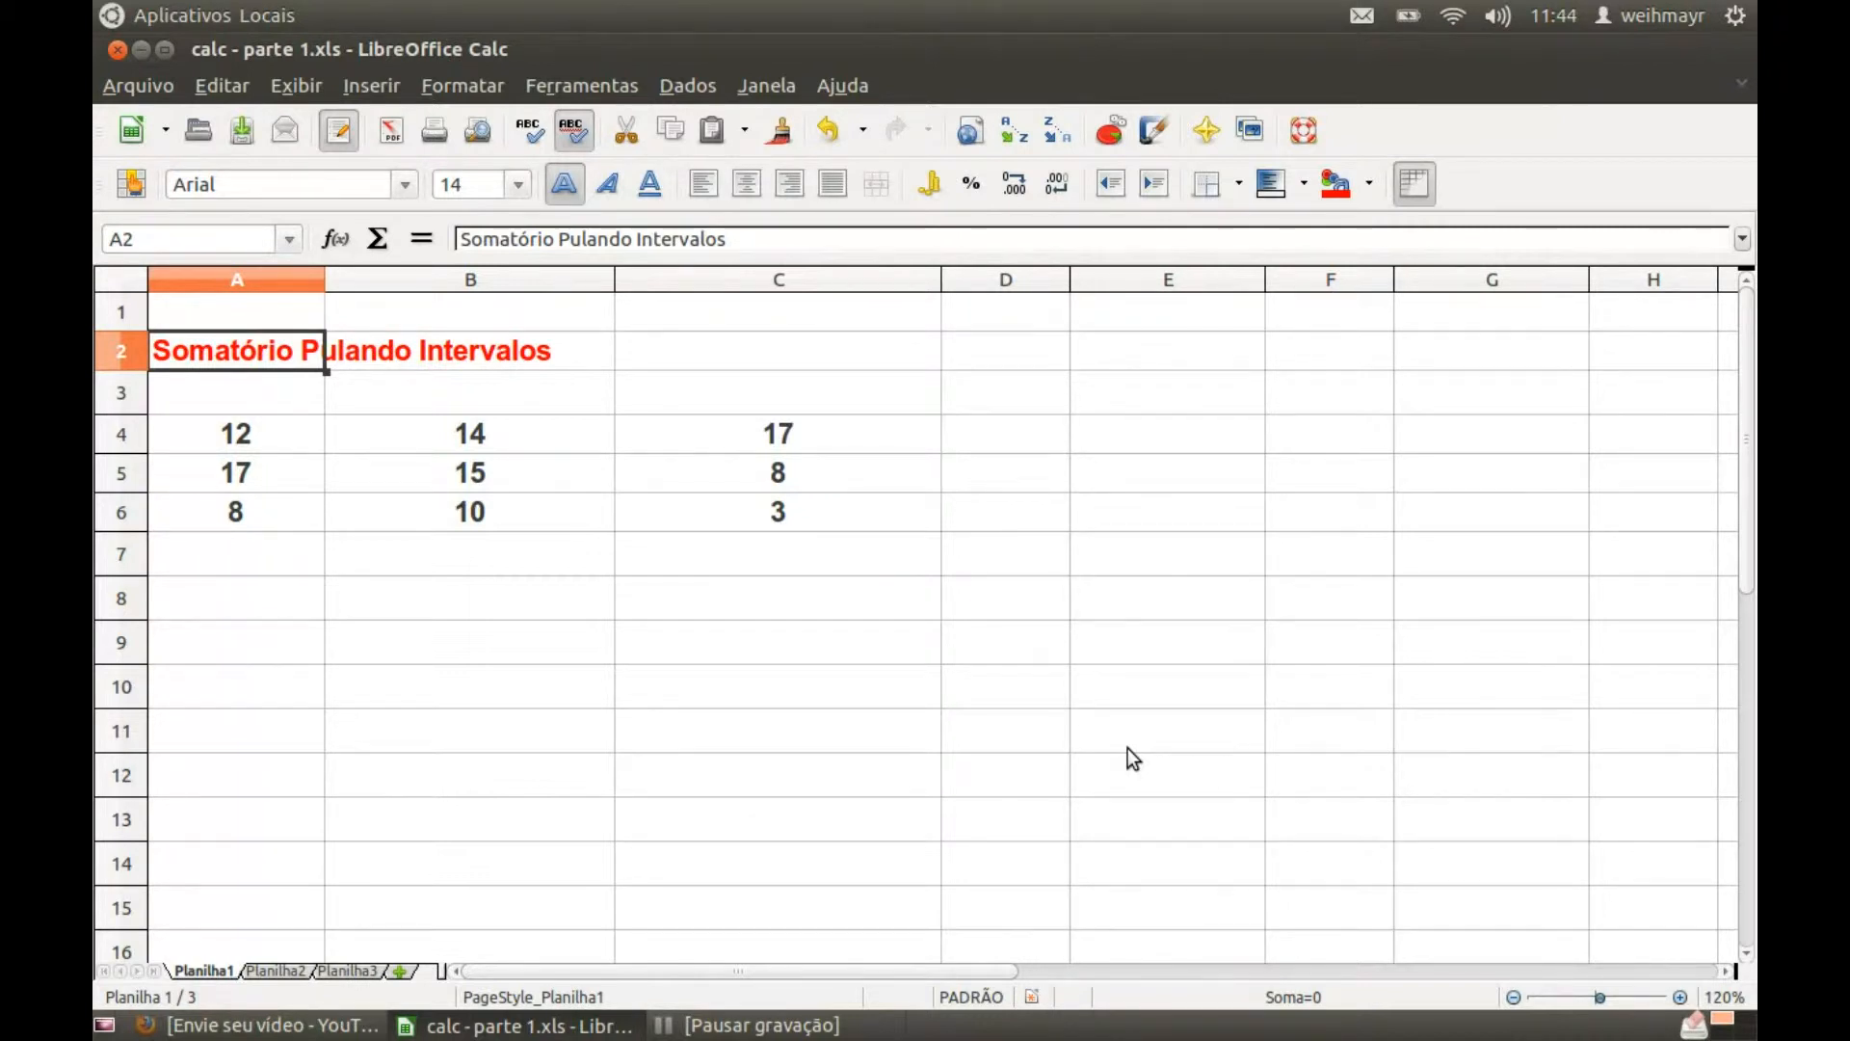
- Widen column D slightly, beside the block of numbers in A4:C6
left_click_drag(306, 432, 761, 509)
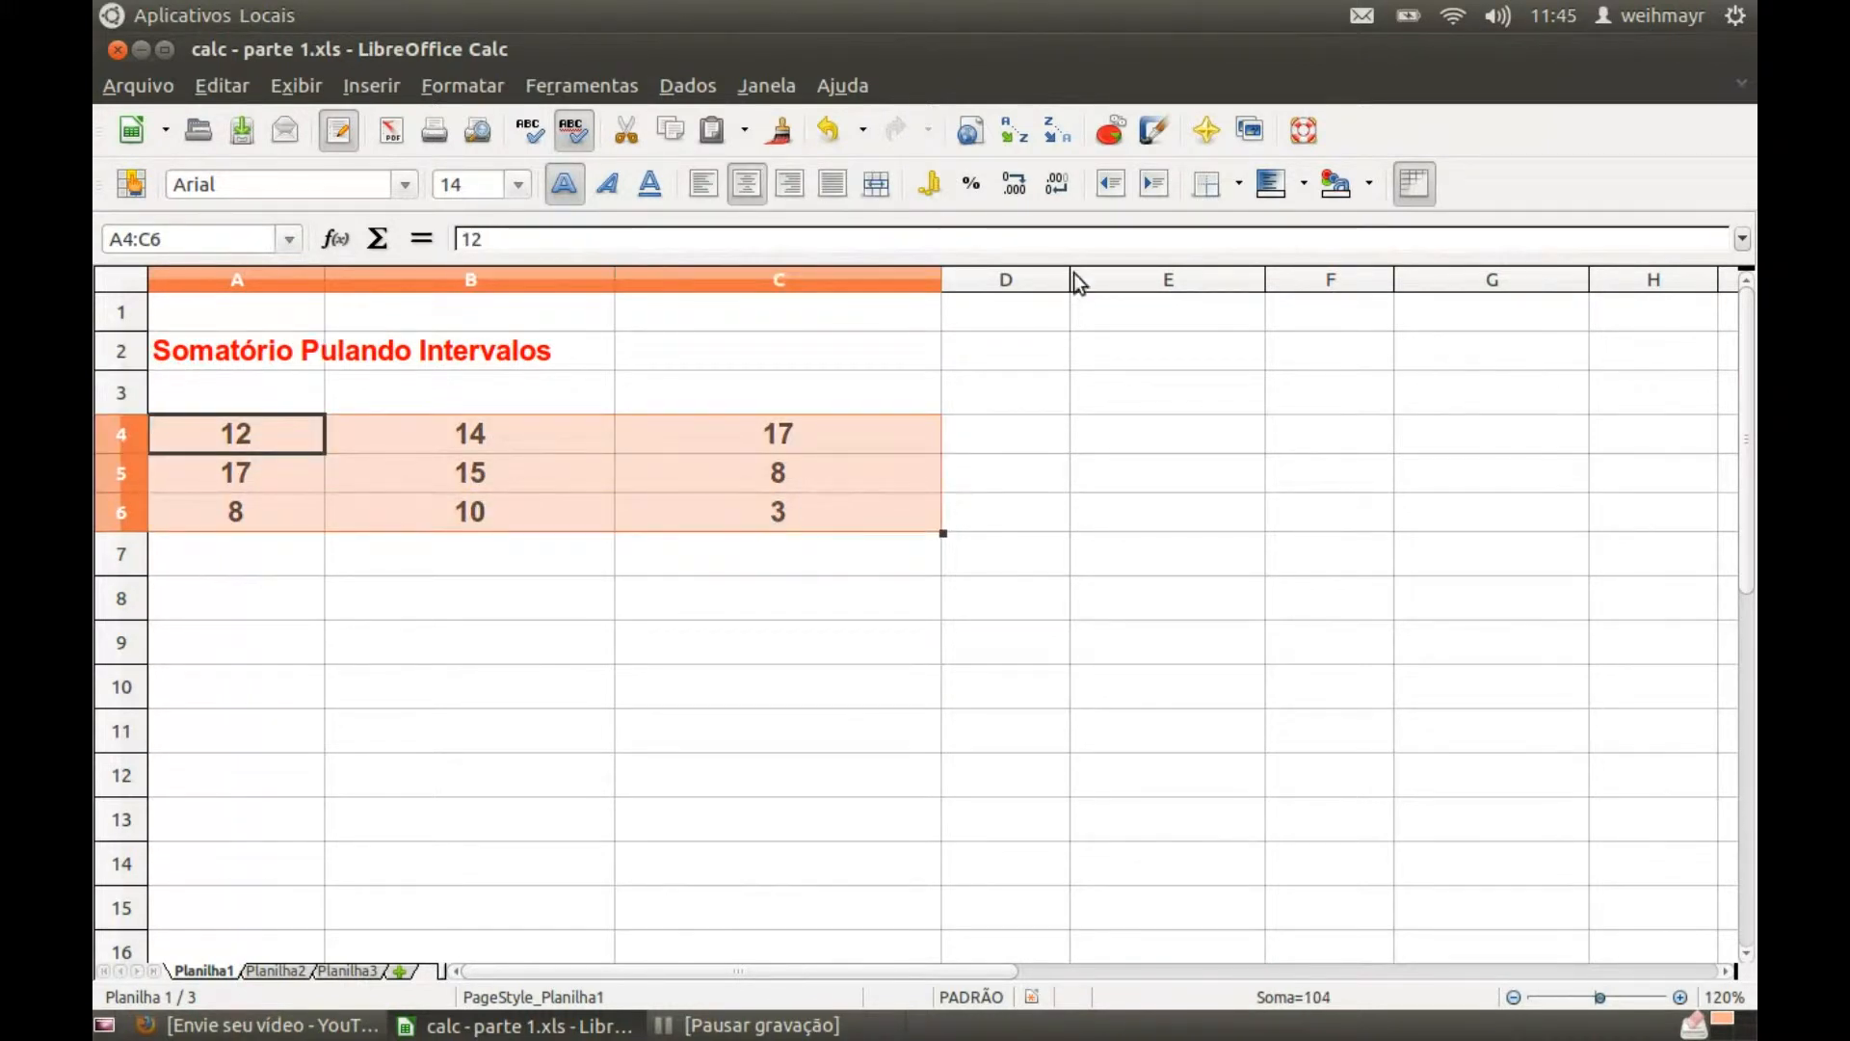
left_click_drag(1070, 280, 1177, 279)
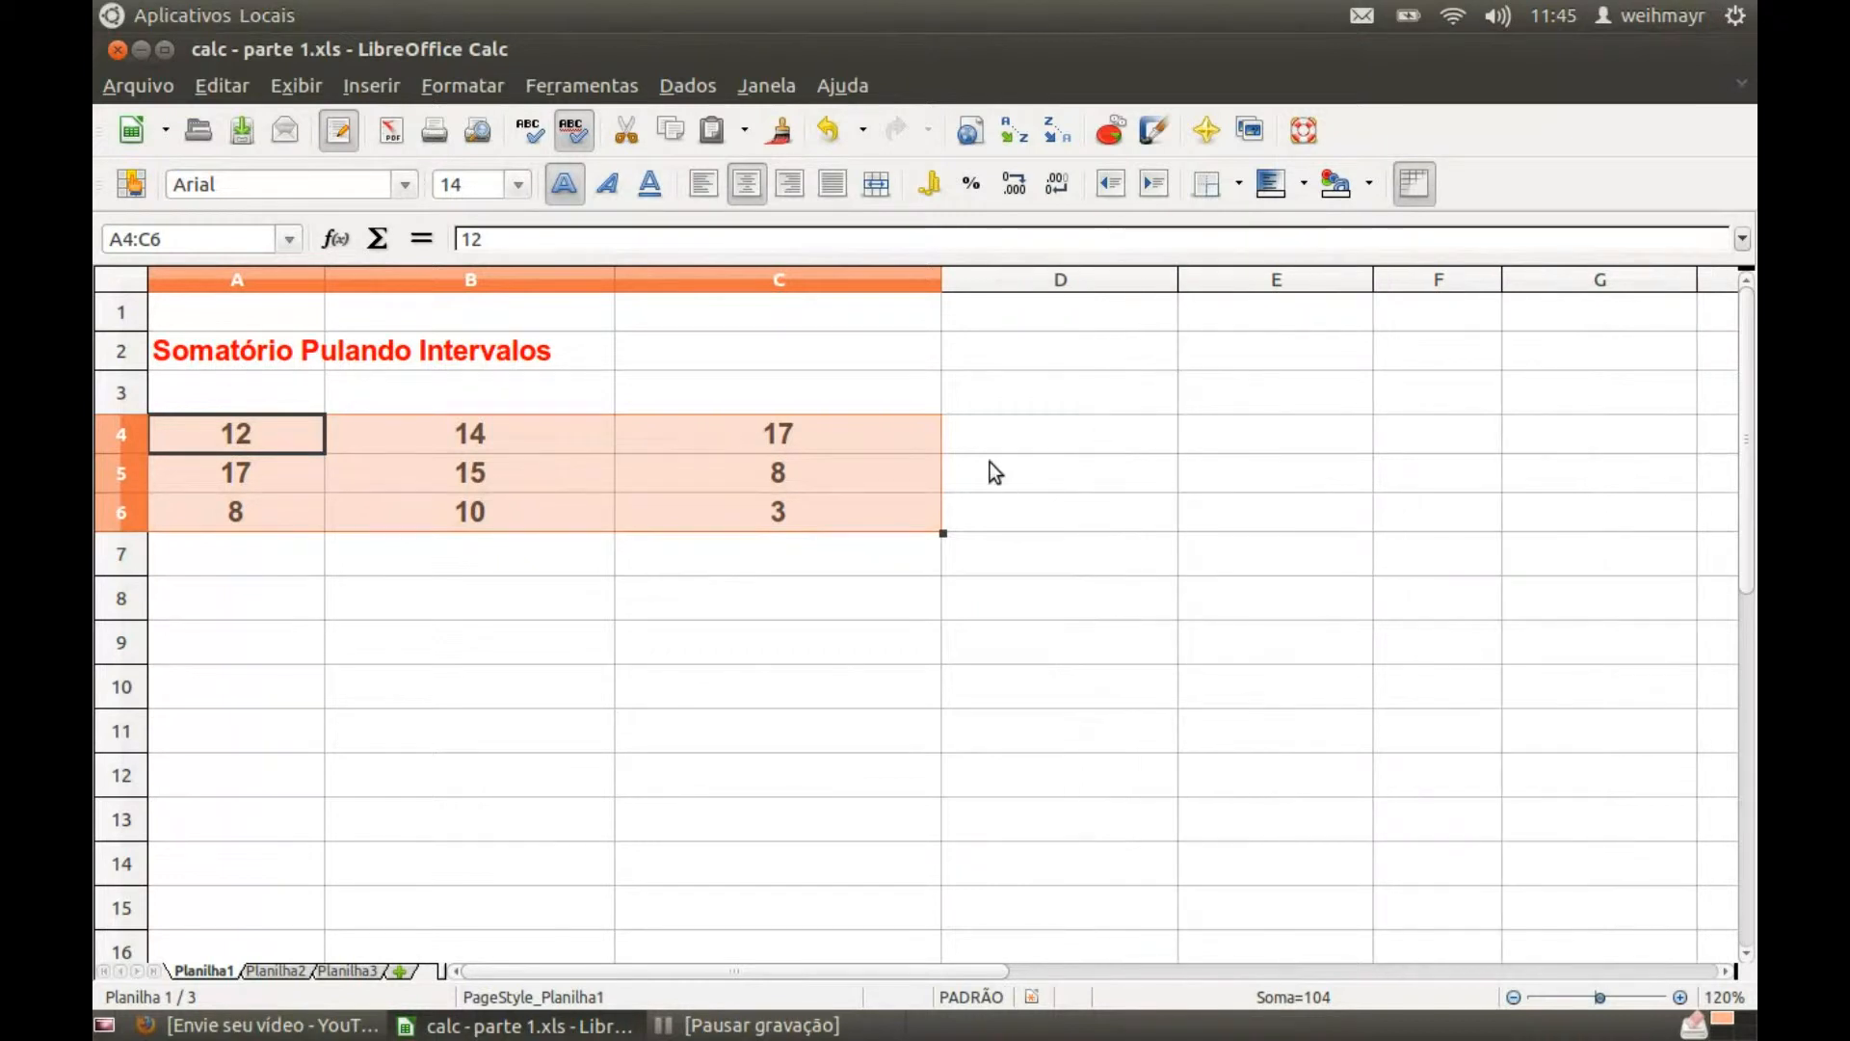
left_click(295, 449)
left_click(433, 448)
left_click(748, 438)
left_click(387, 432)
left_click(299, 431)
left_click(582, 430)
left_click(656, 445)
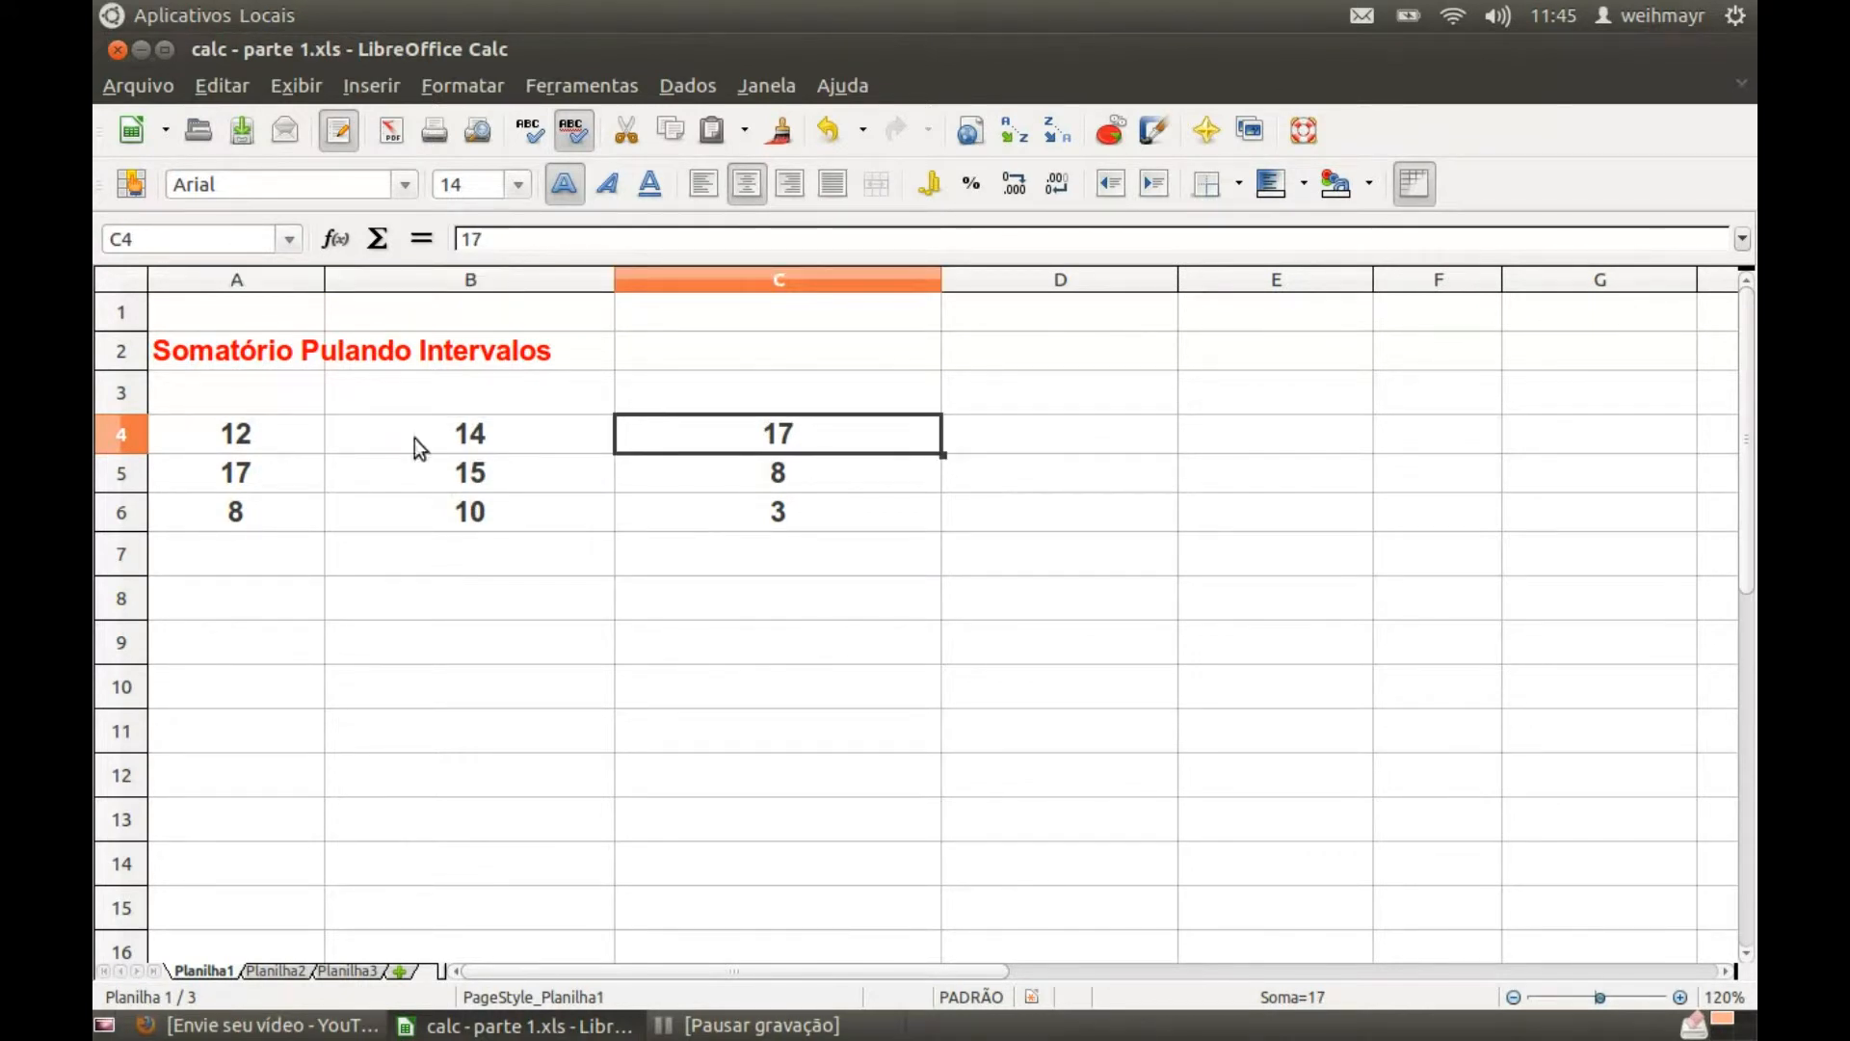
- Enter the formula =SOMA(A4:C4) in cell D4 and centre its result
left_click(993, 424)
type("=soma(")
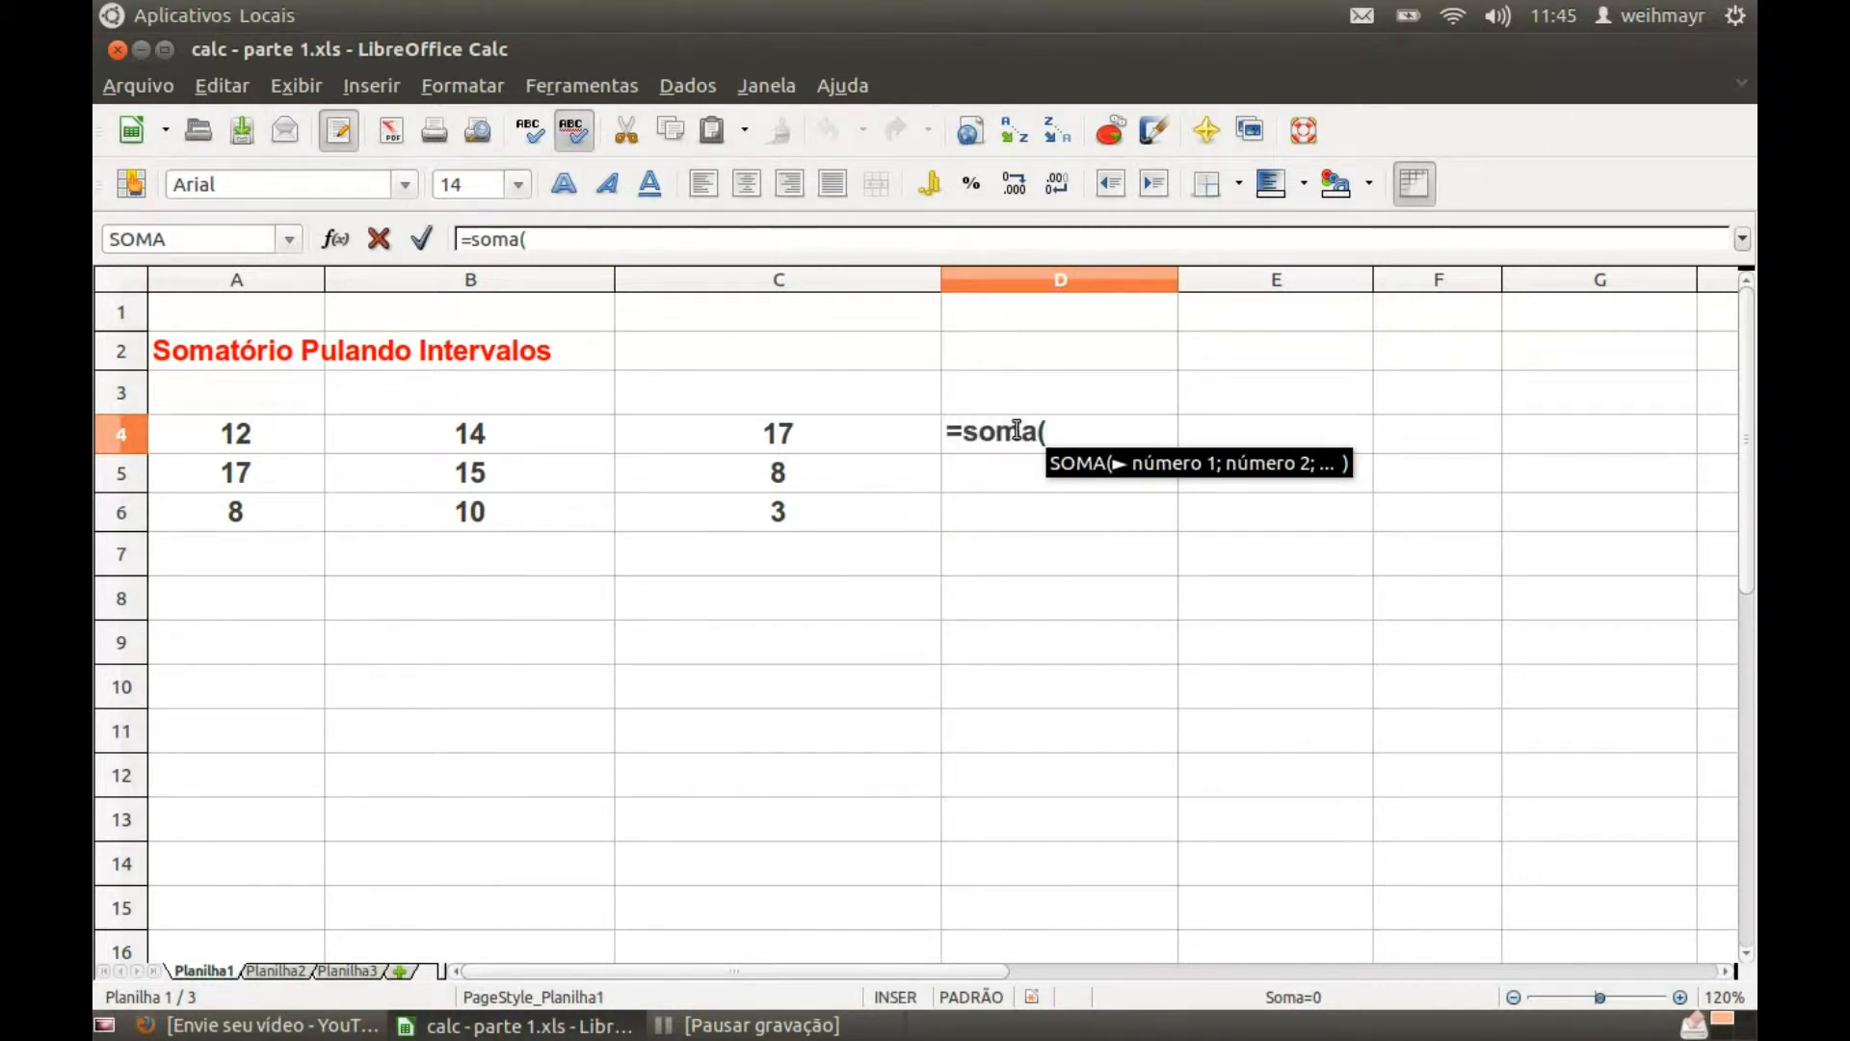
left_click(243, 440)
left_click_drag(243, 439, 702, 432)
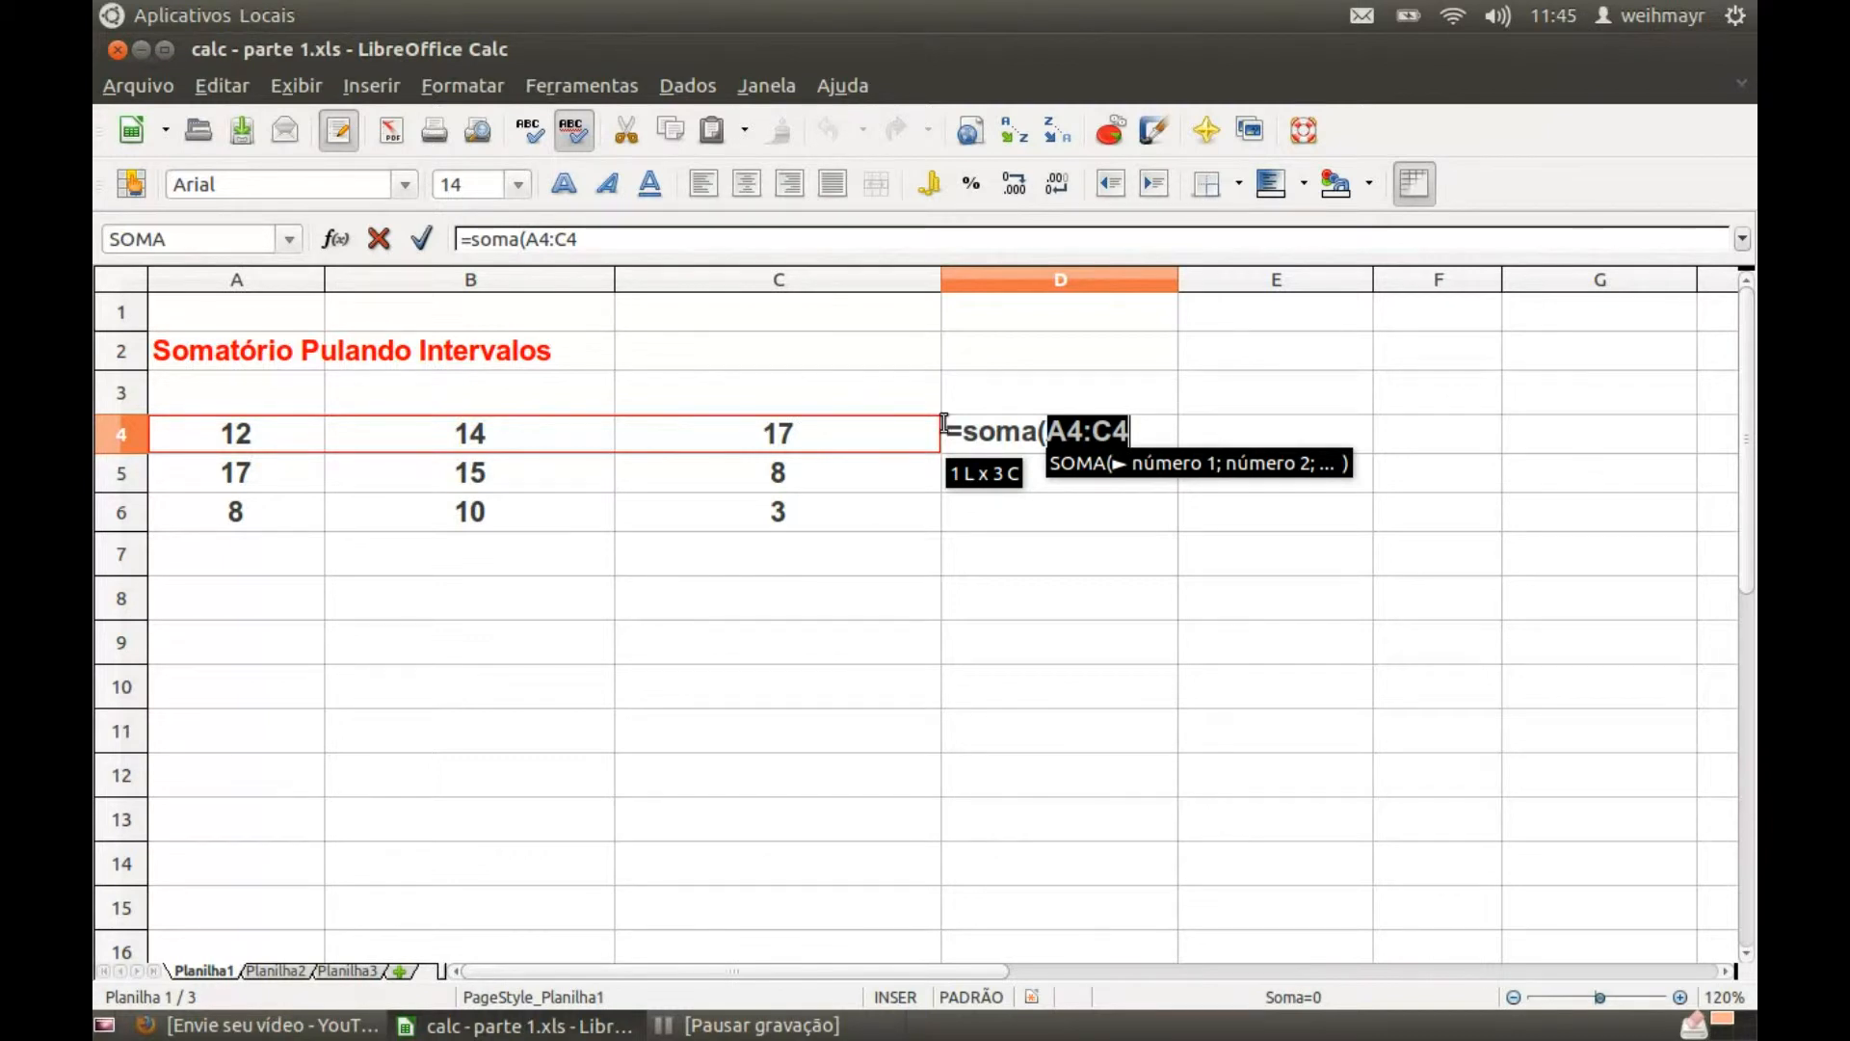
type(")")
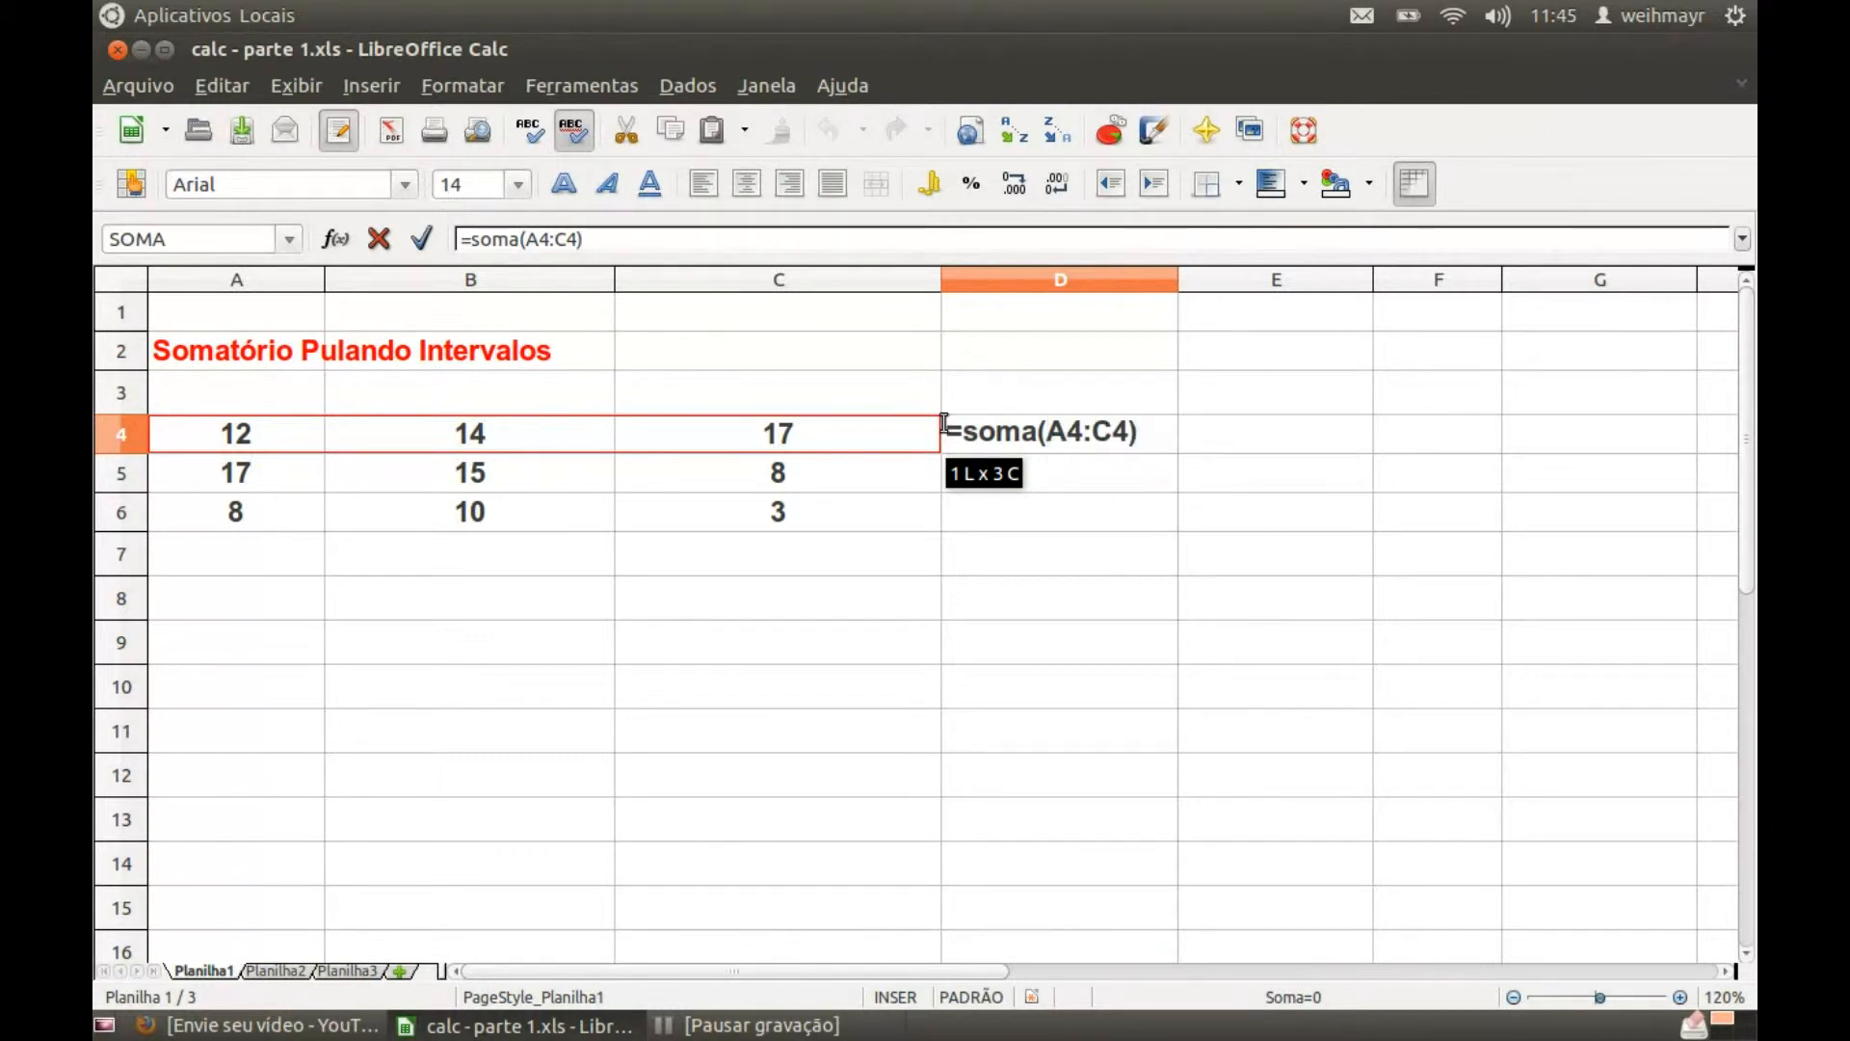
key("Return")
left_click(944, 424)
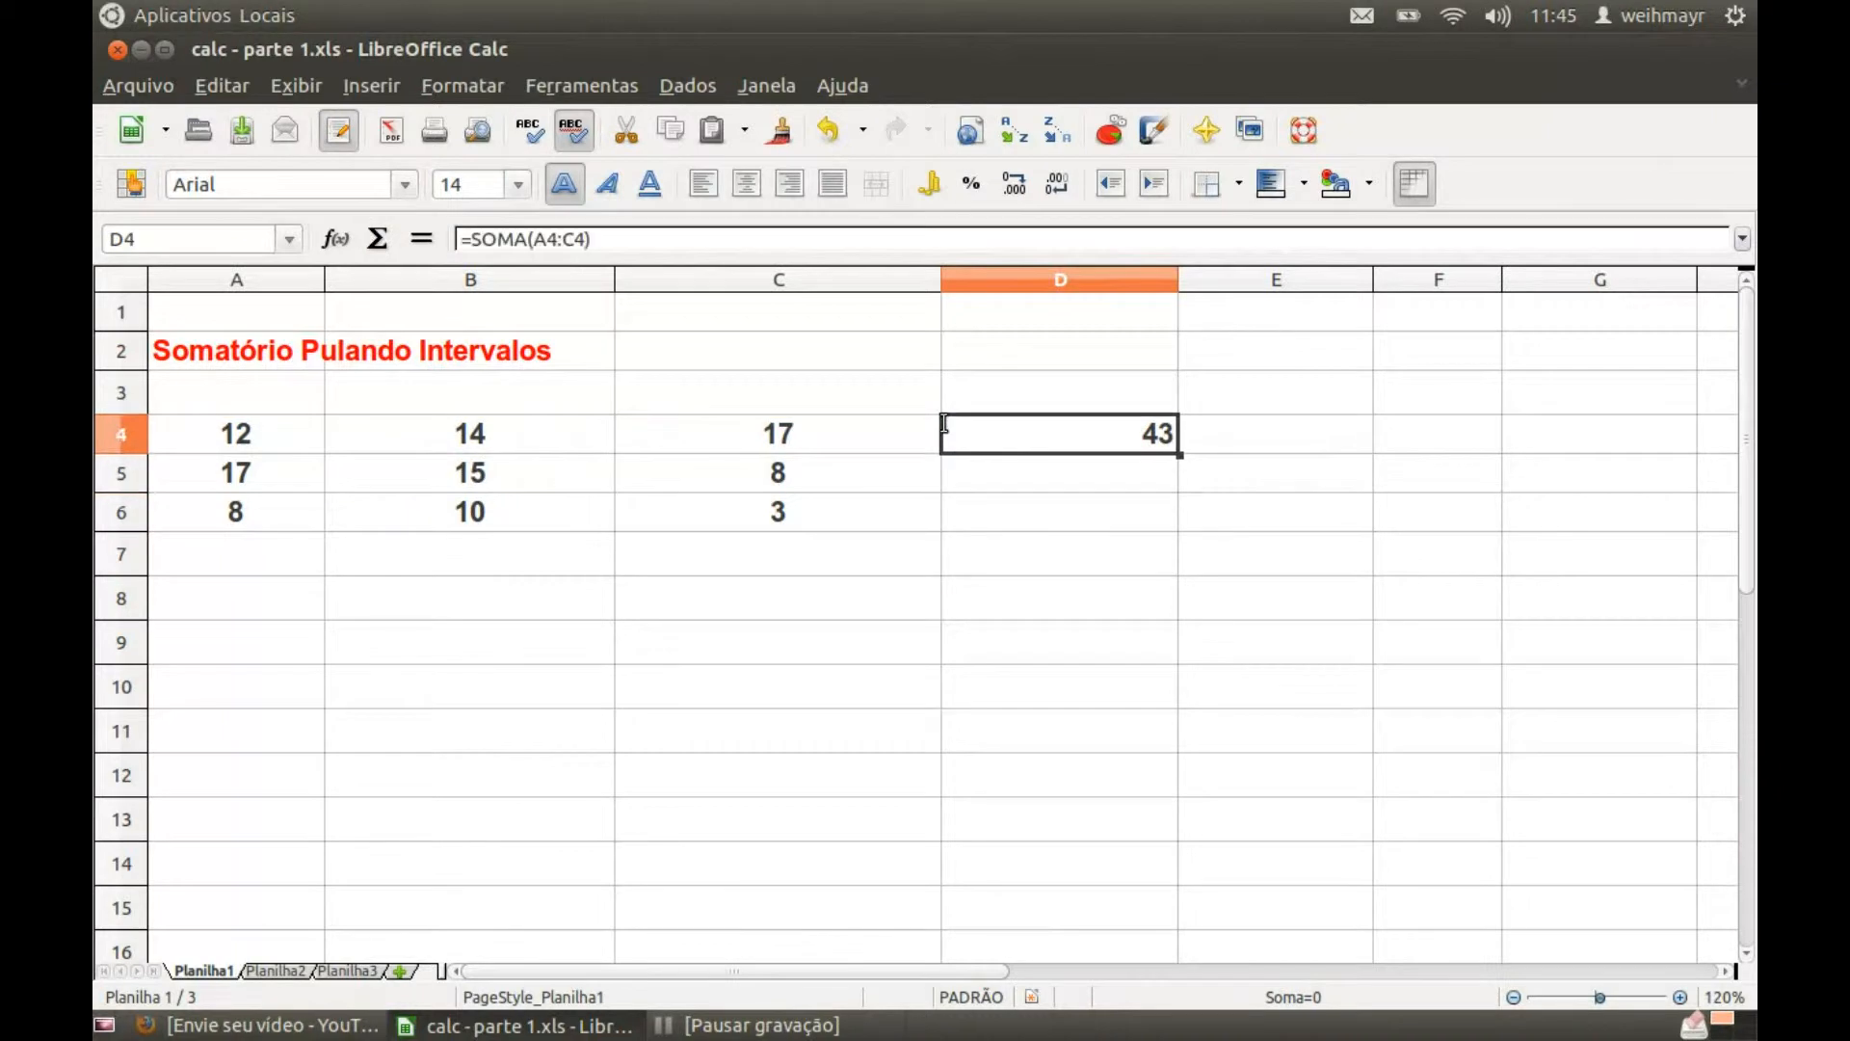
left_click(748, 185)
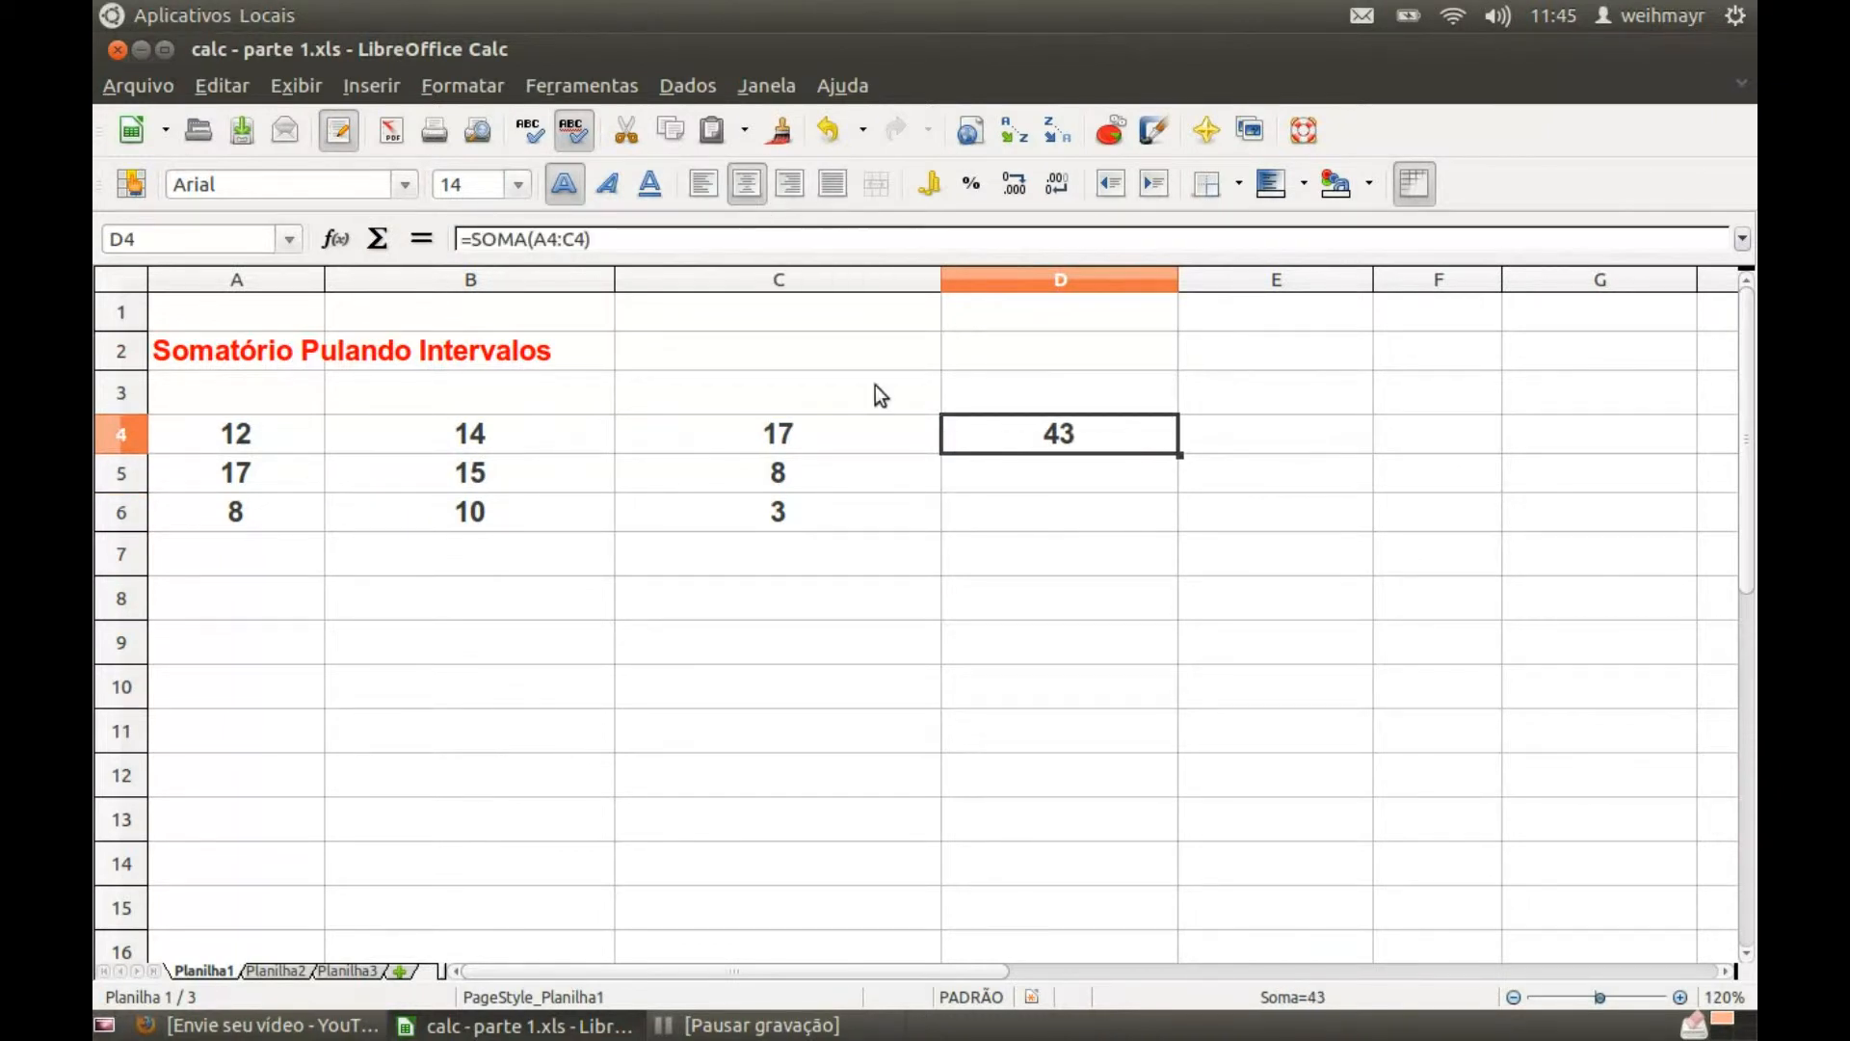
- Enter the column headings VALOR 1 in cell A3 and VALOR 2 in cell B3
left_click(212, 405, "shift")
left_click(243, 402)
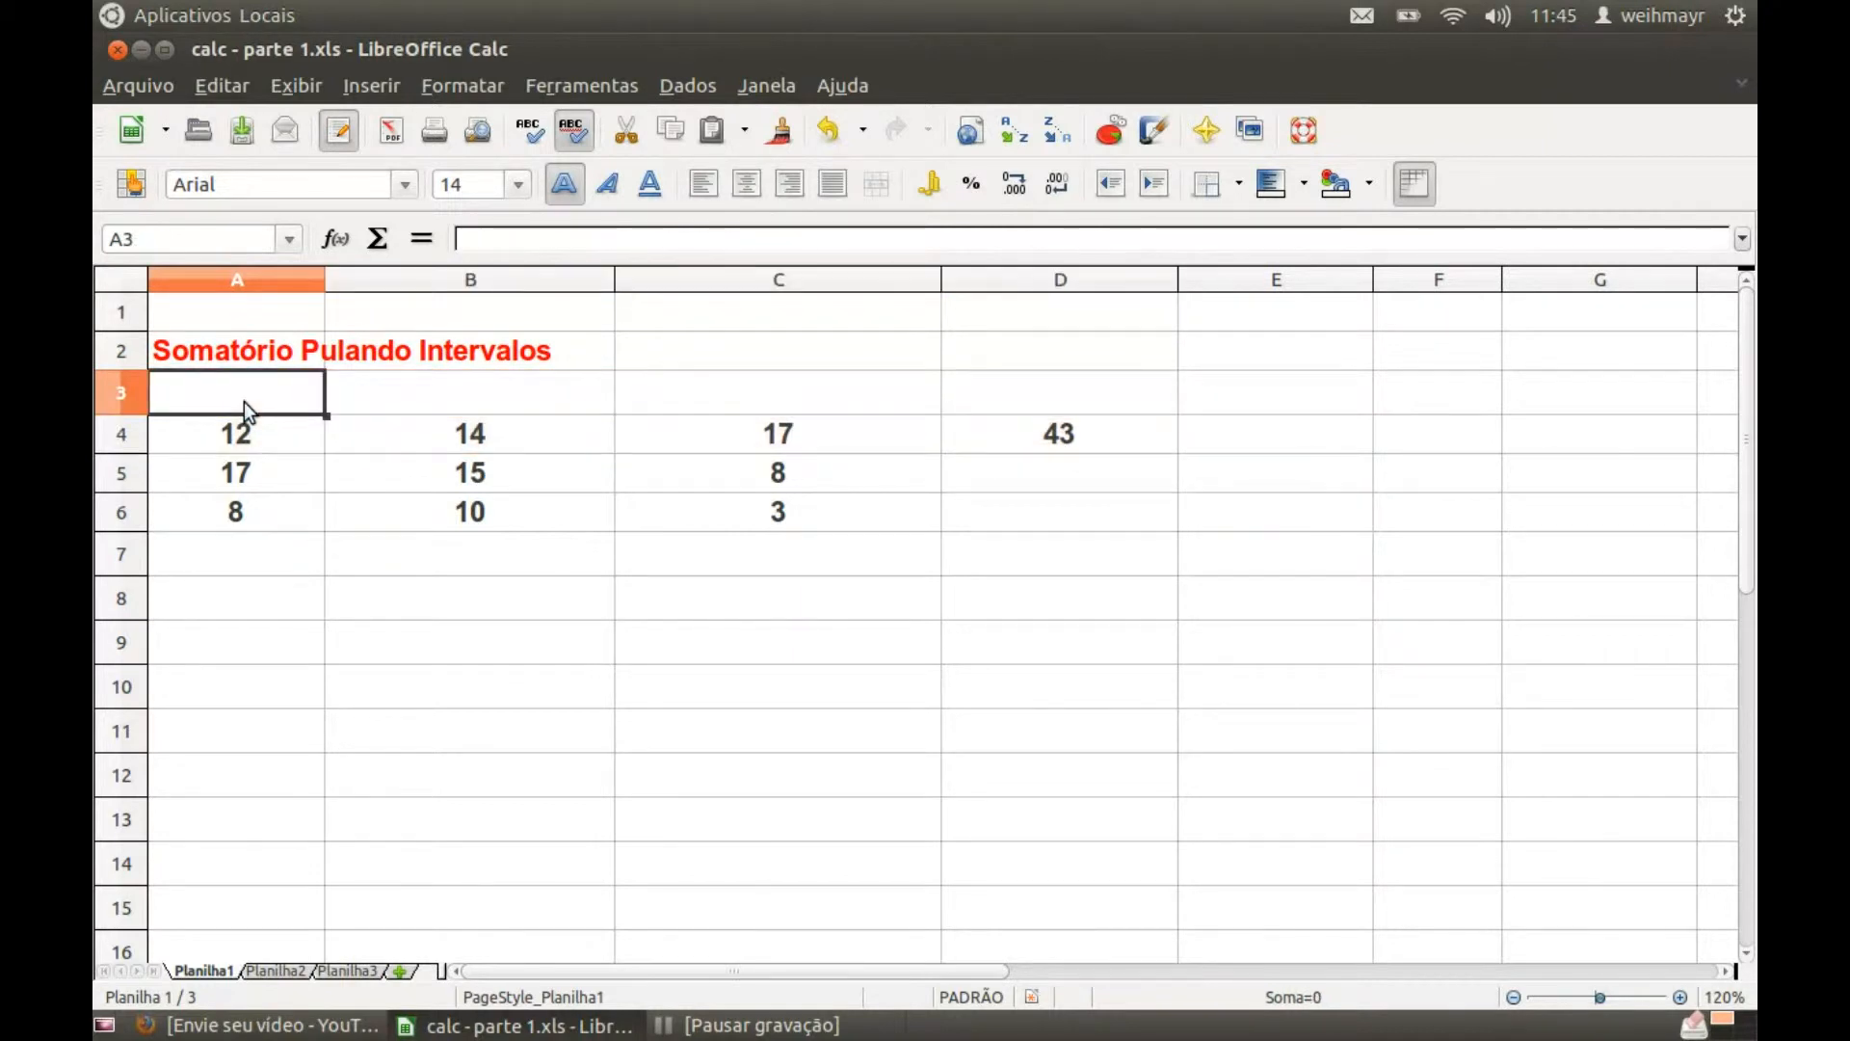
type("VALOR")
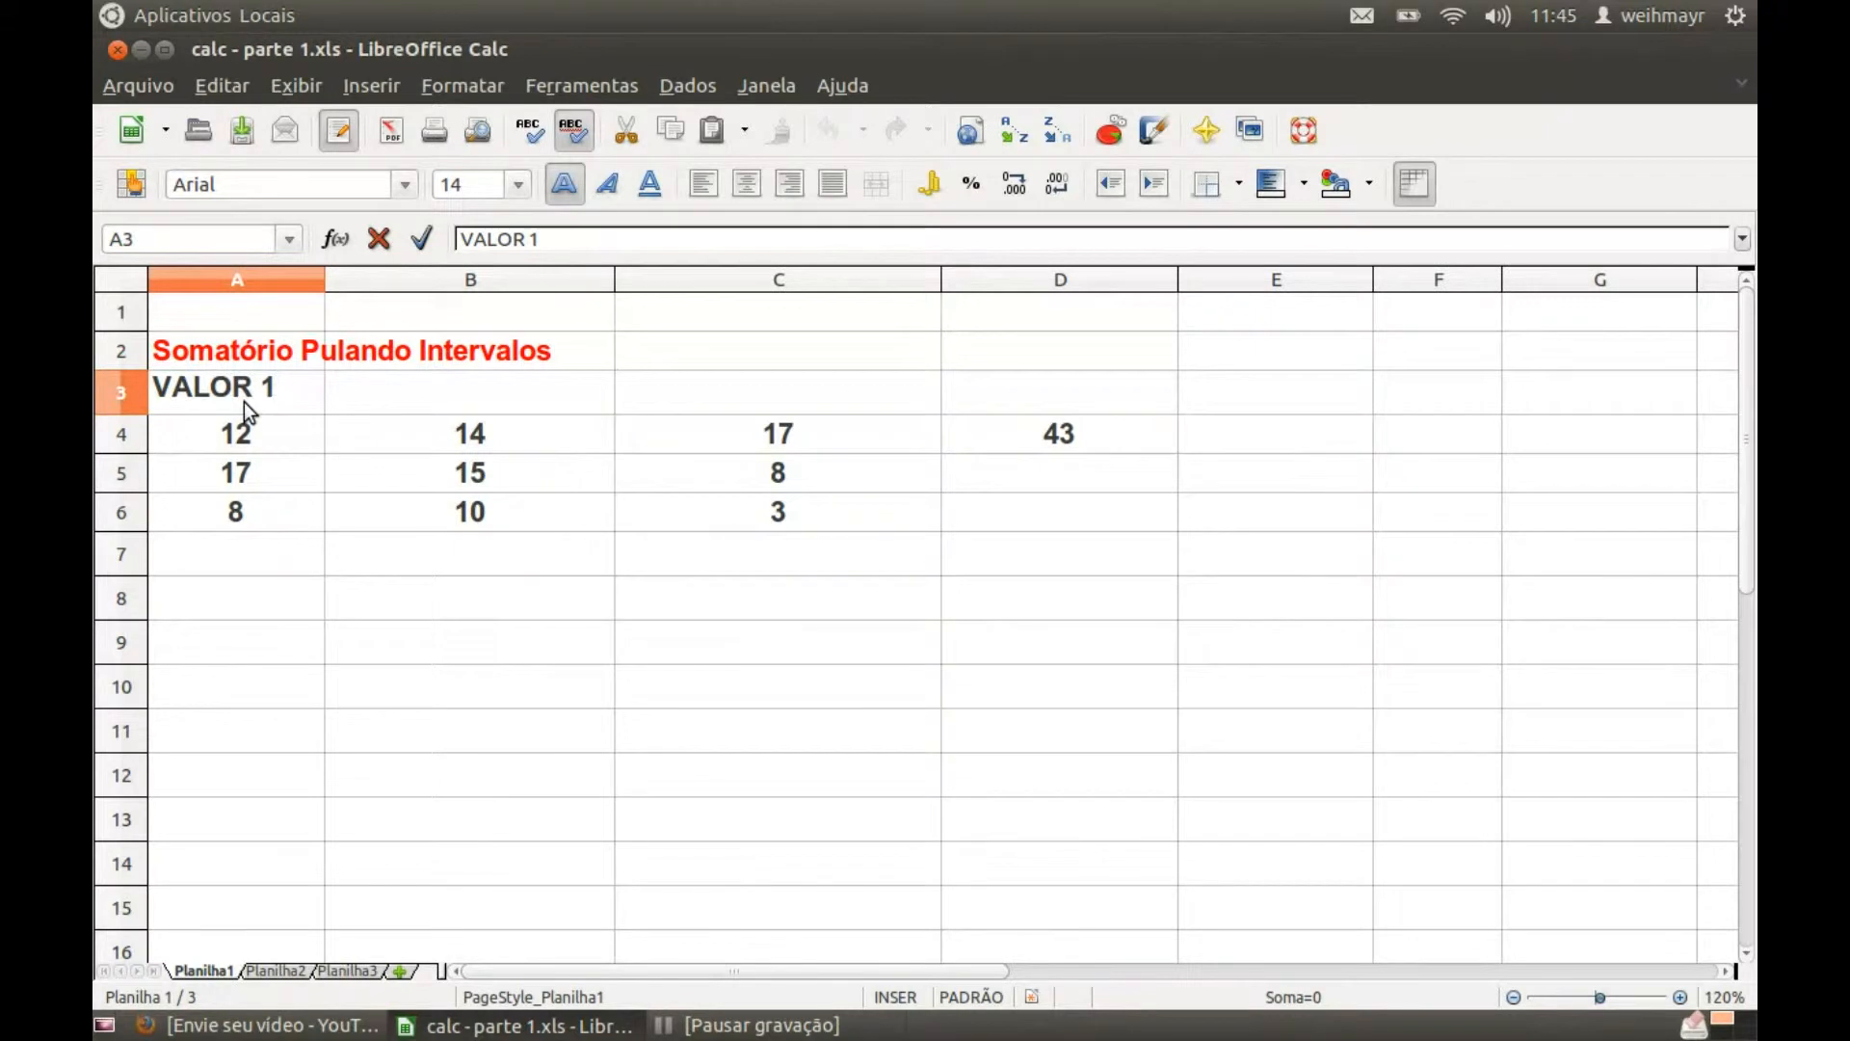
type(" 1")
key("Tab")
key("Tab")
key("Left")
type("VALOR ")
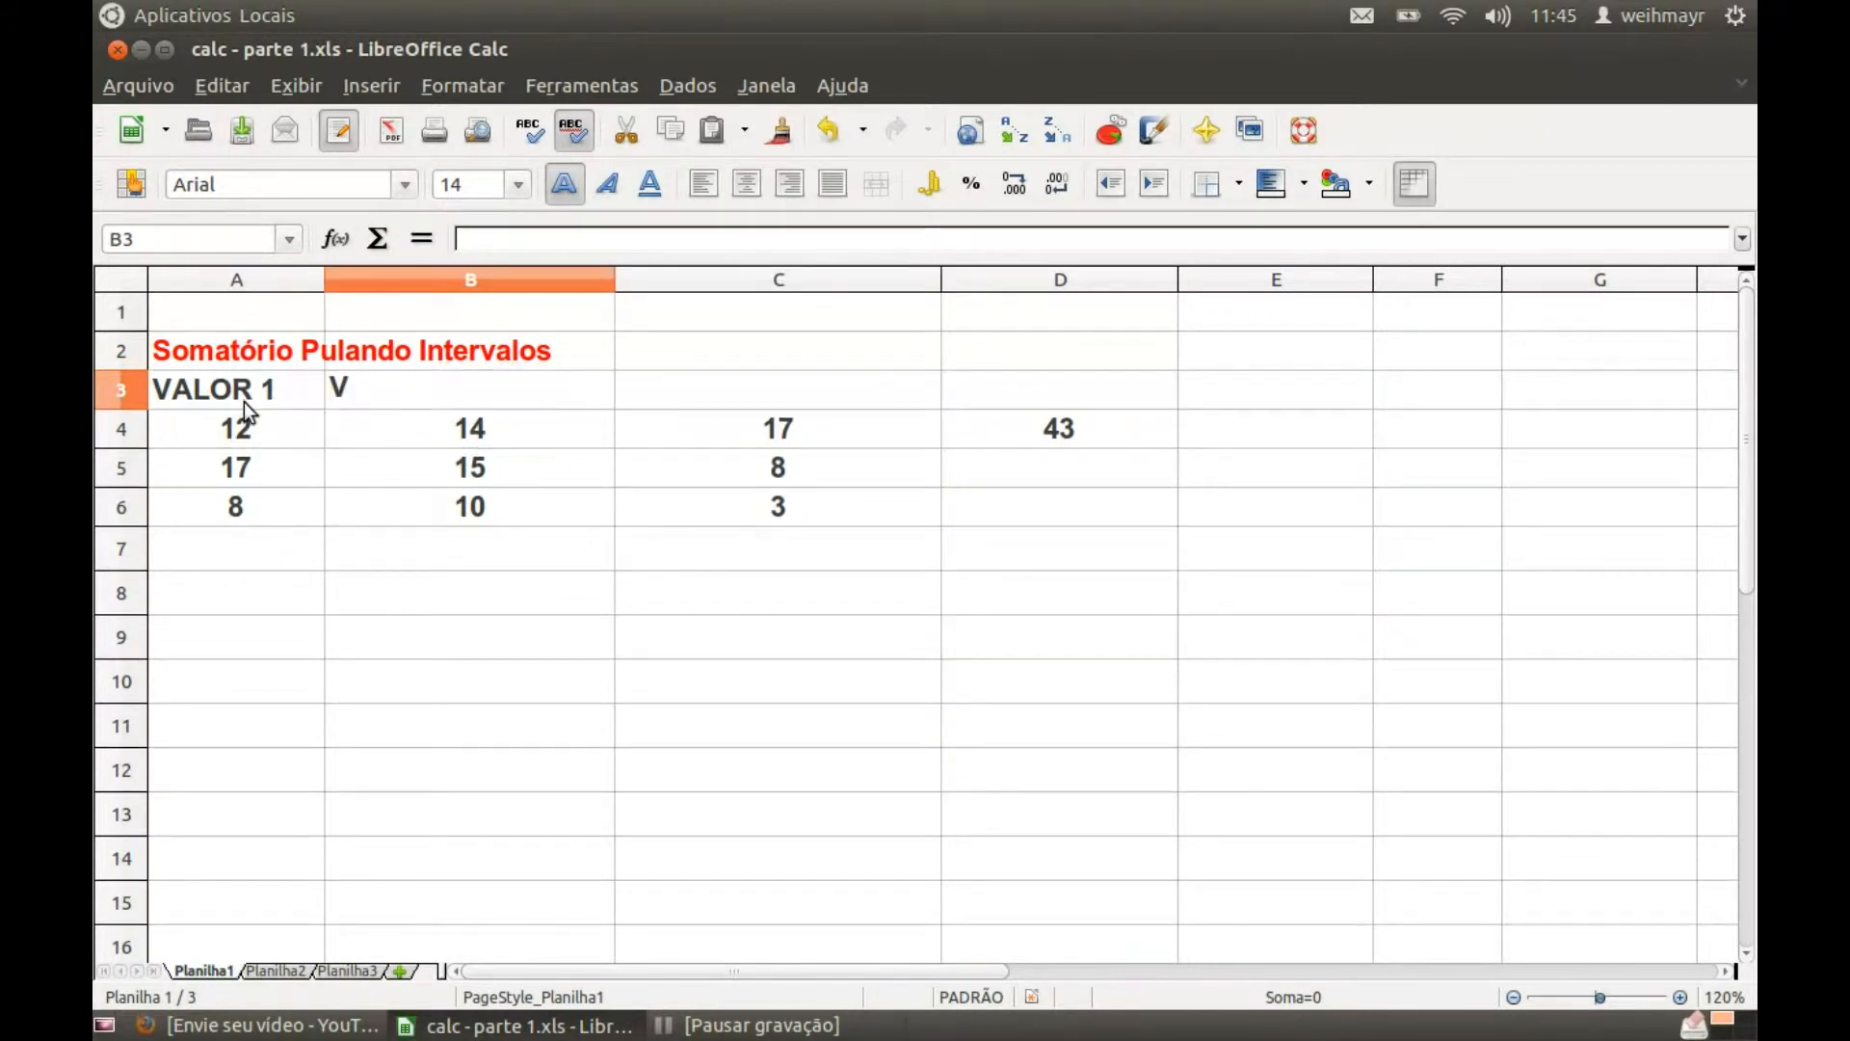
type("2")
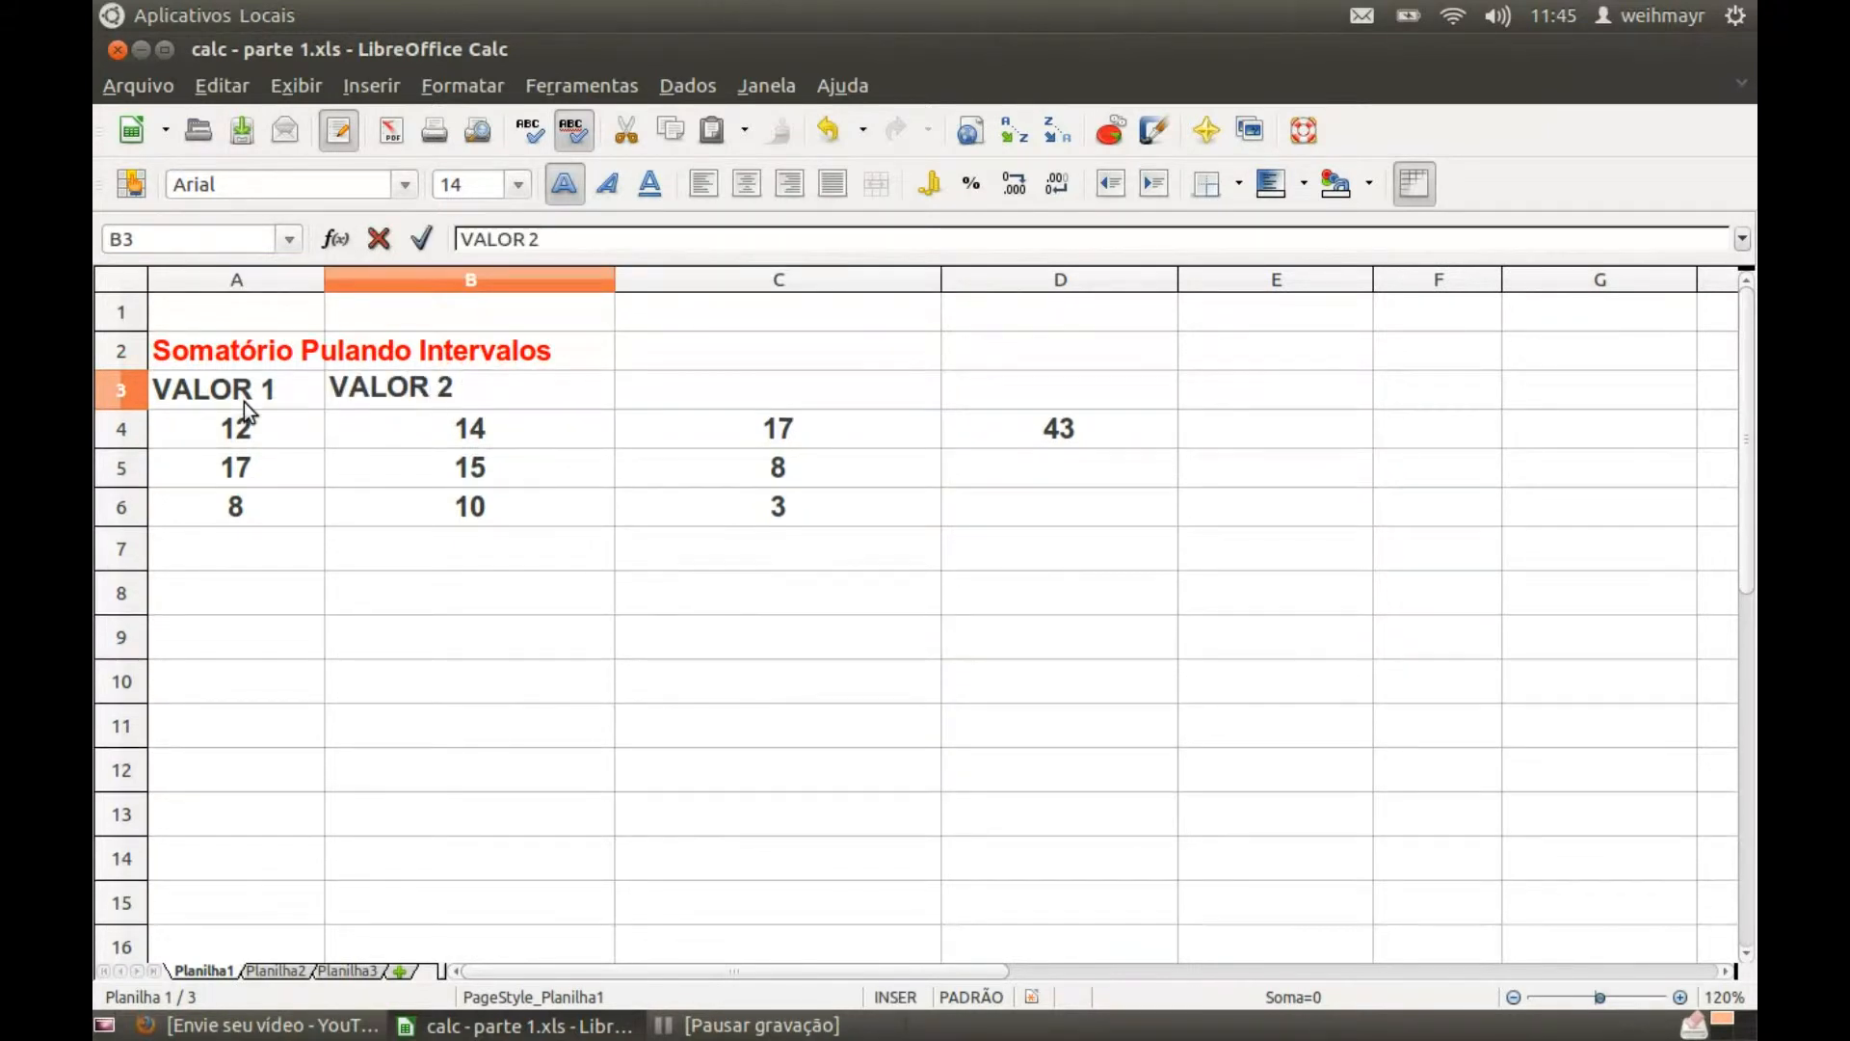
key("Tab")
- Enter the heading VALOR 3 in cell C3, in capital letters
type("valor")
key("BackSpace")
key("BackSpace")
key("BackSpace")
key("BackSpace")
key("BackSpace")
type("VALOR ")
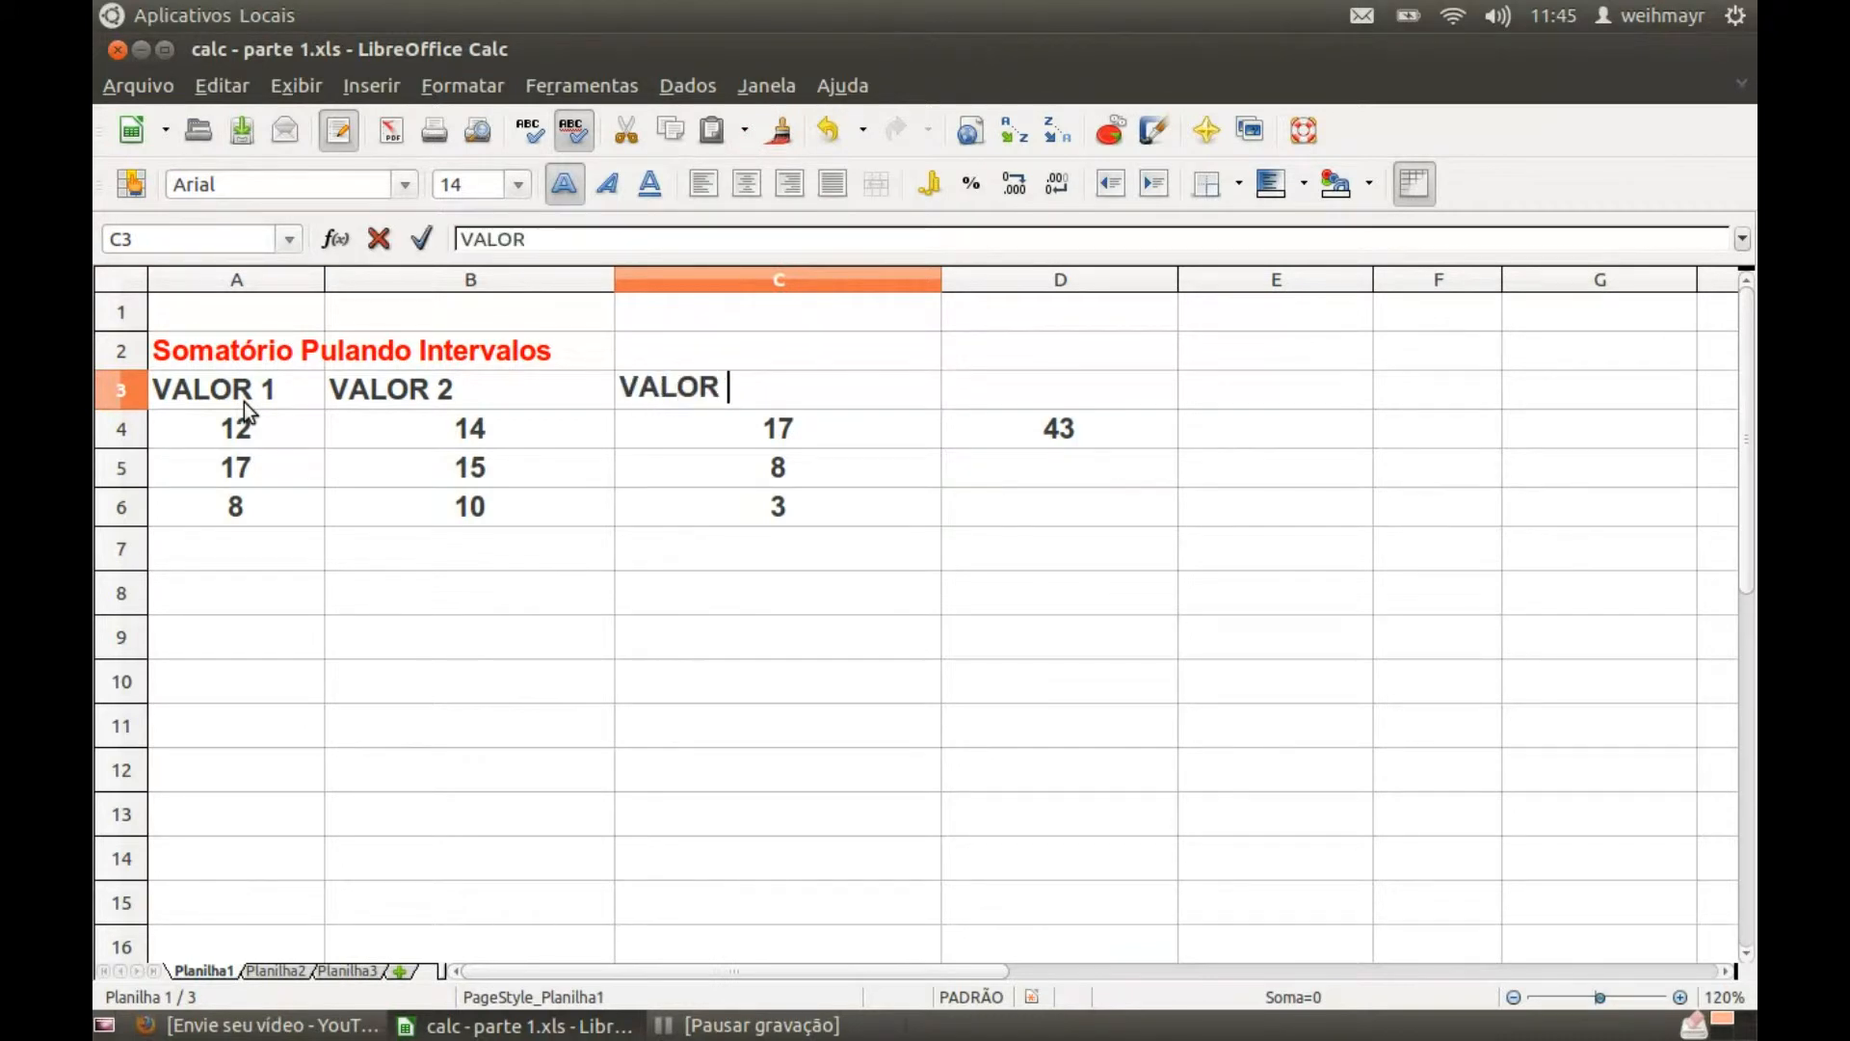
type("3")
key("Return")
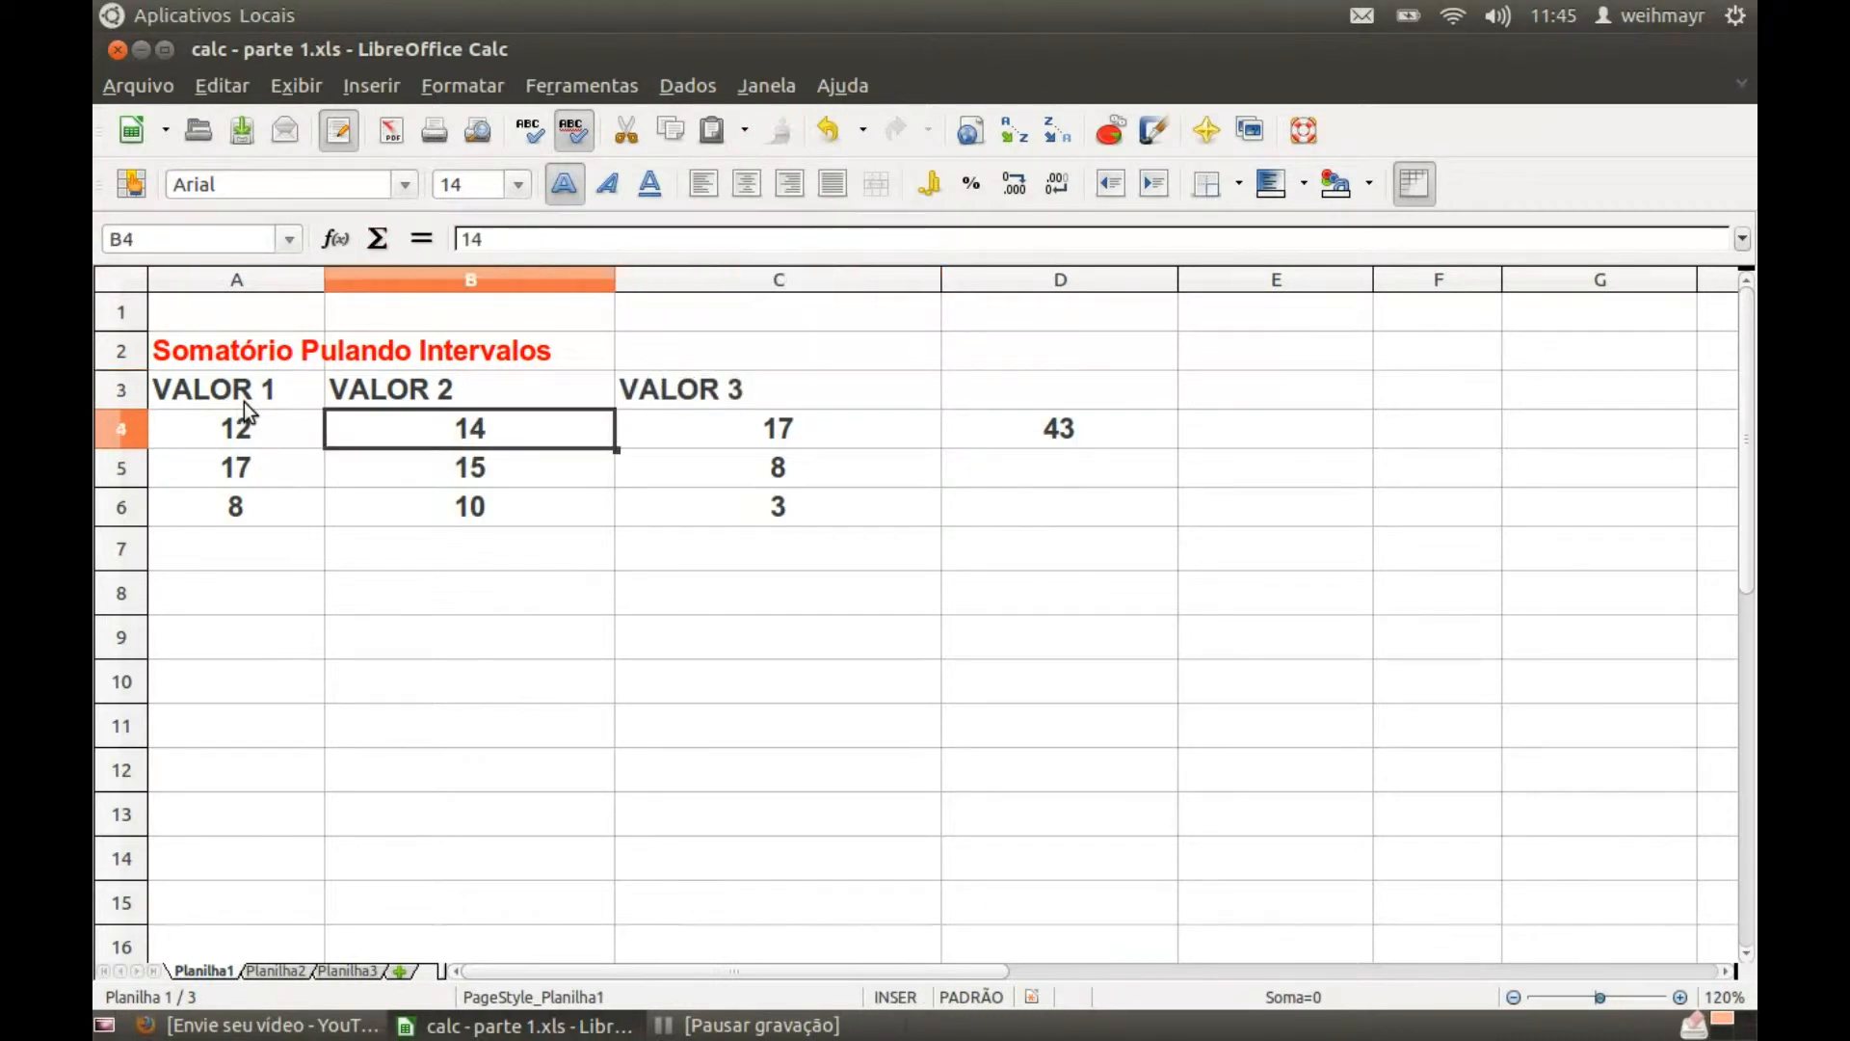
- Centre the headings in A3:C3 and set their text colour to dark blue
left_click_drag(245, 402, 646, 396)
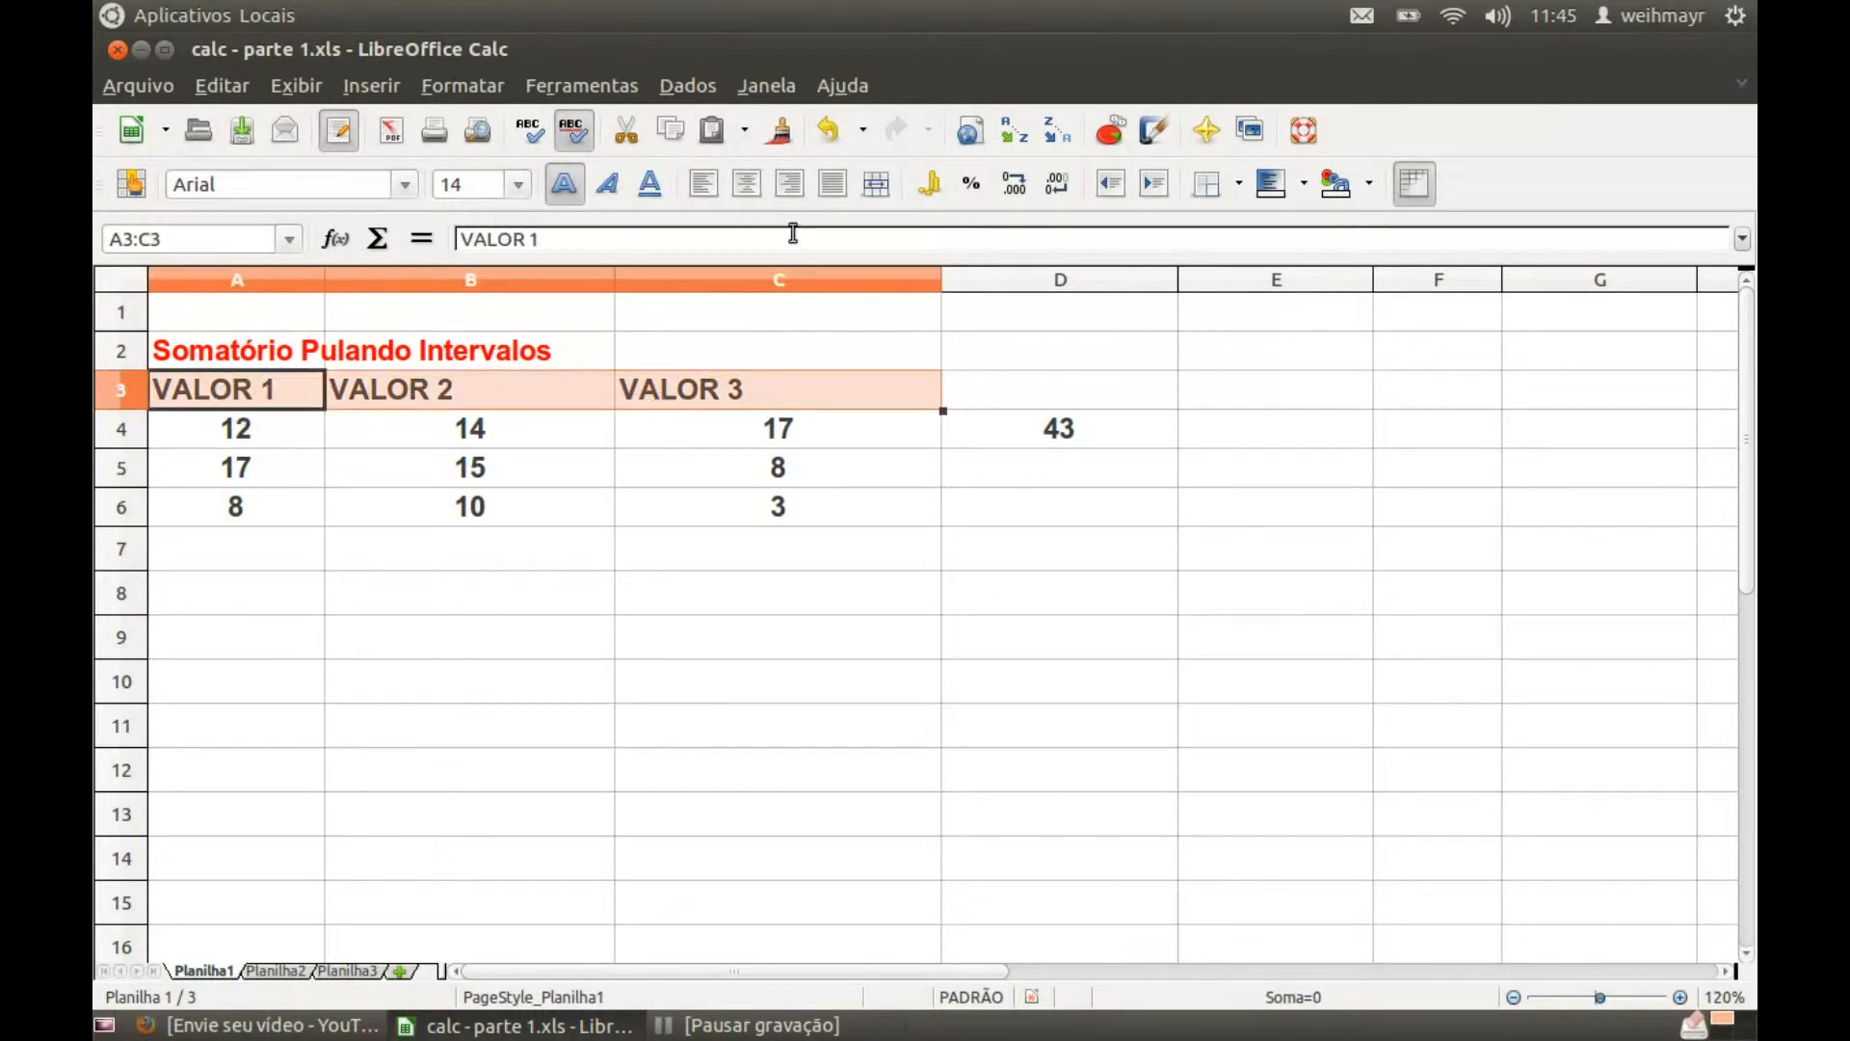
left_click(759, 183)
left_click(1369, 184)
left_click(1354, 274)
left_click(848, 424)
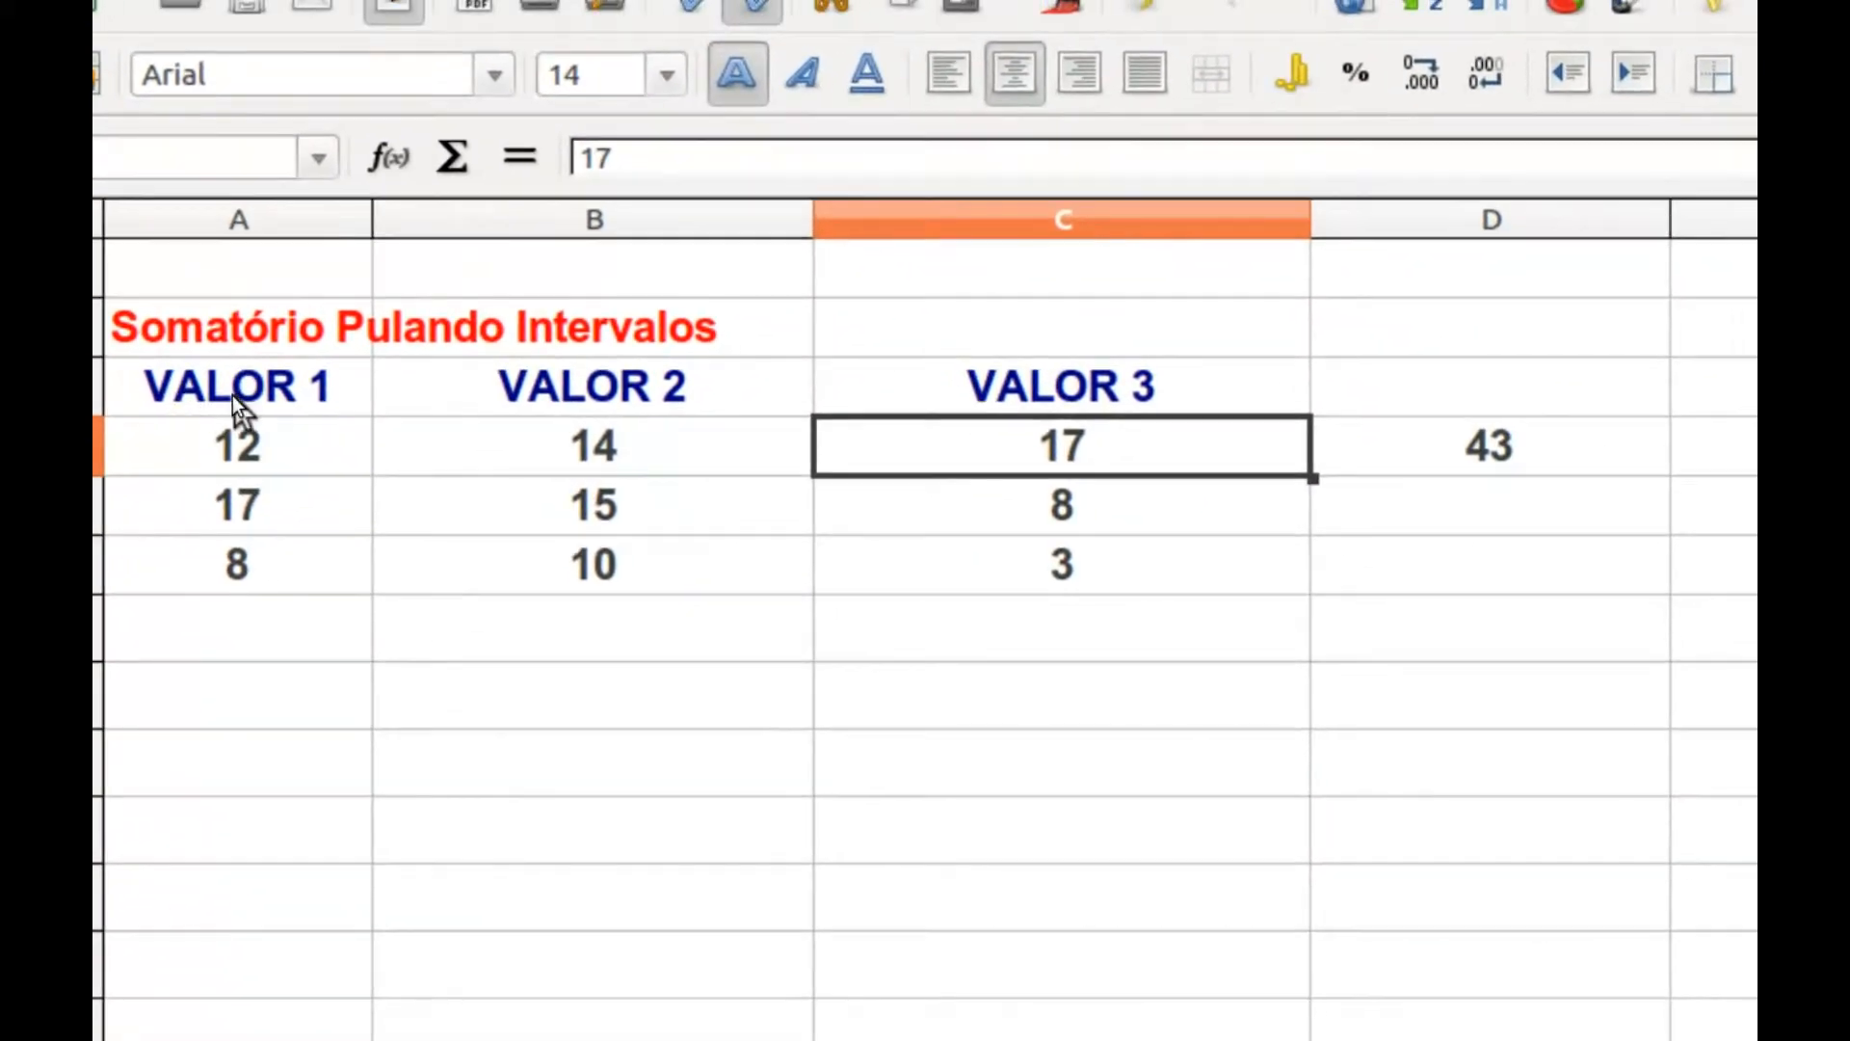
- Widen column D further, to nearly double its width
left_click(254, 416)
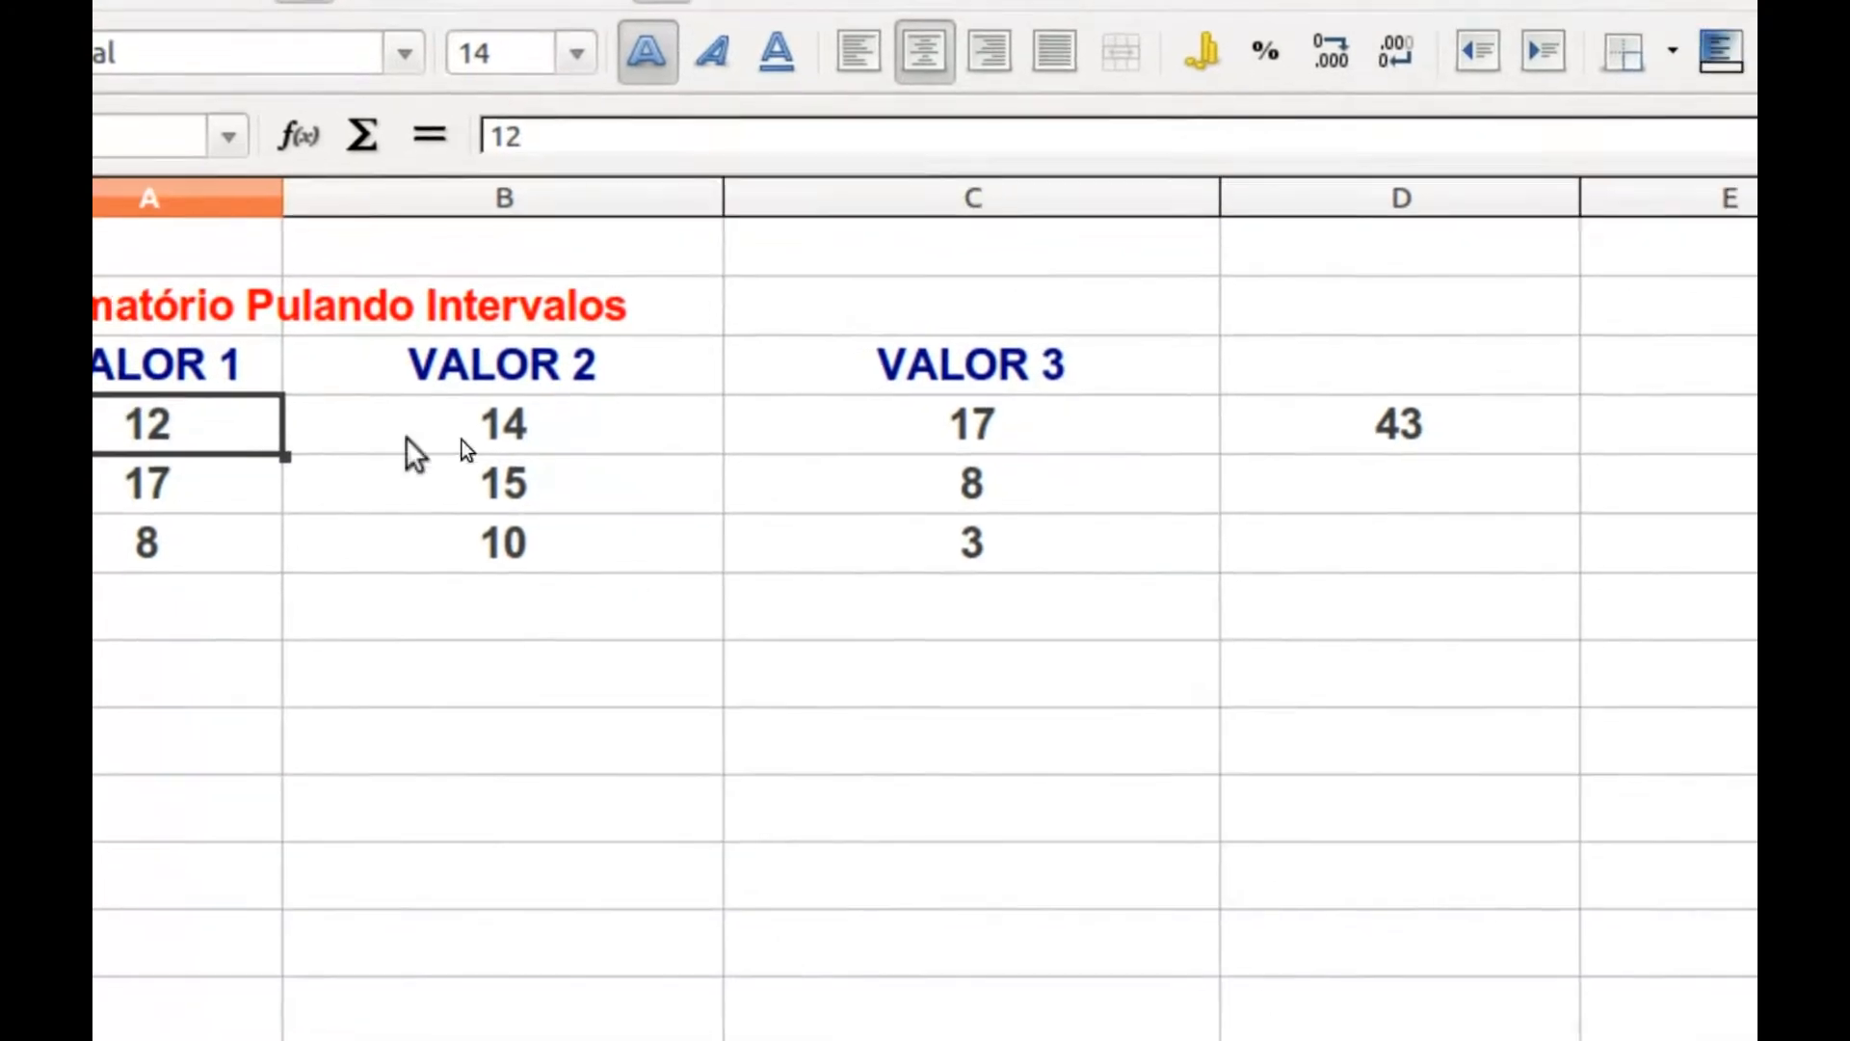
left_click(487, 438)
left_click(977, 433)
left_click(1300, 431)
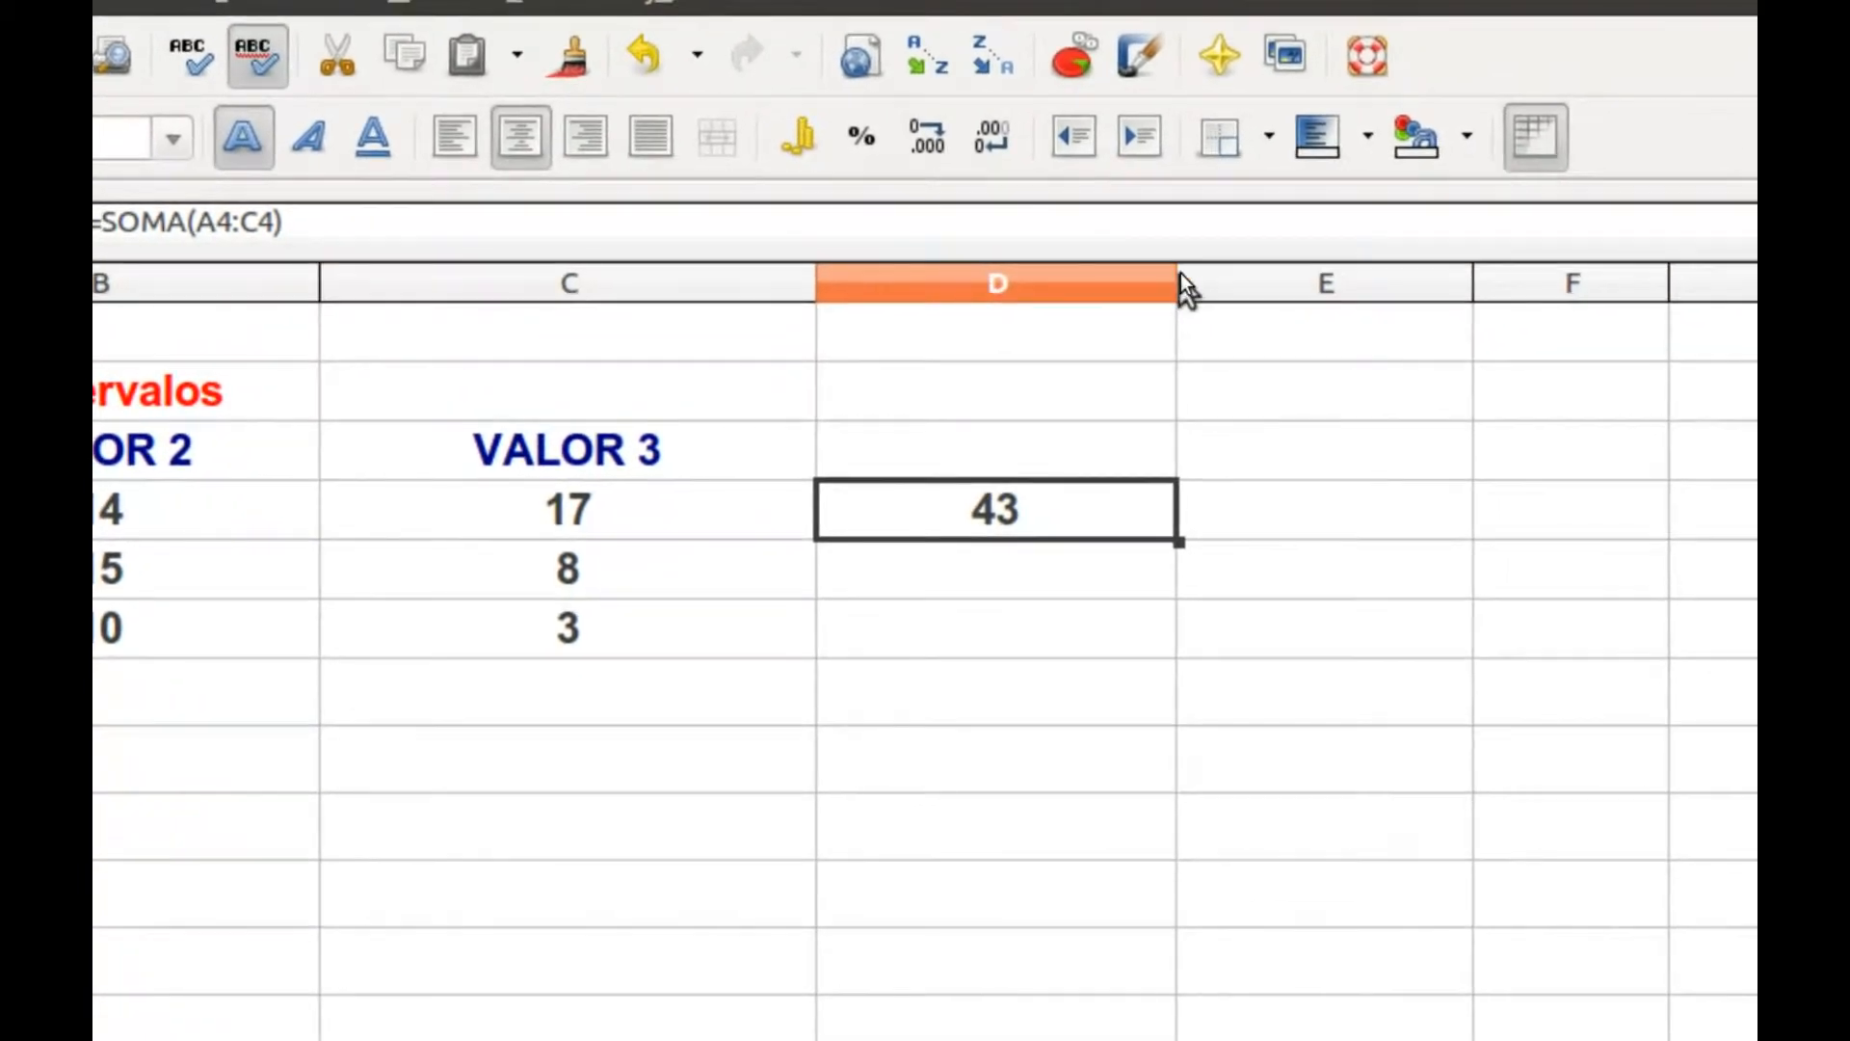
left_click_drag(1178, 280, 1372, 287)
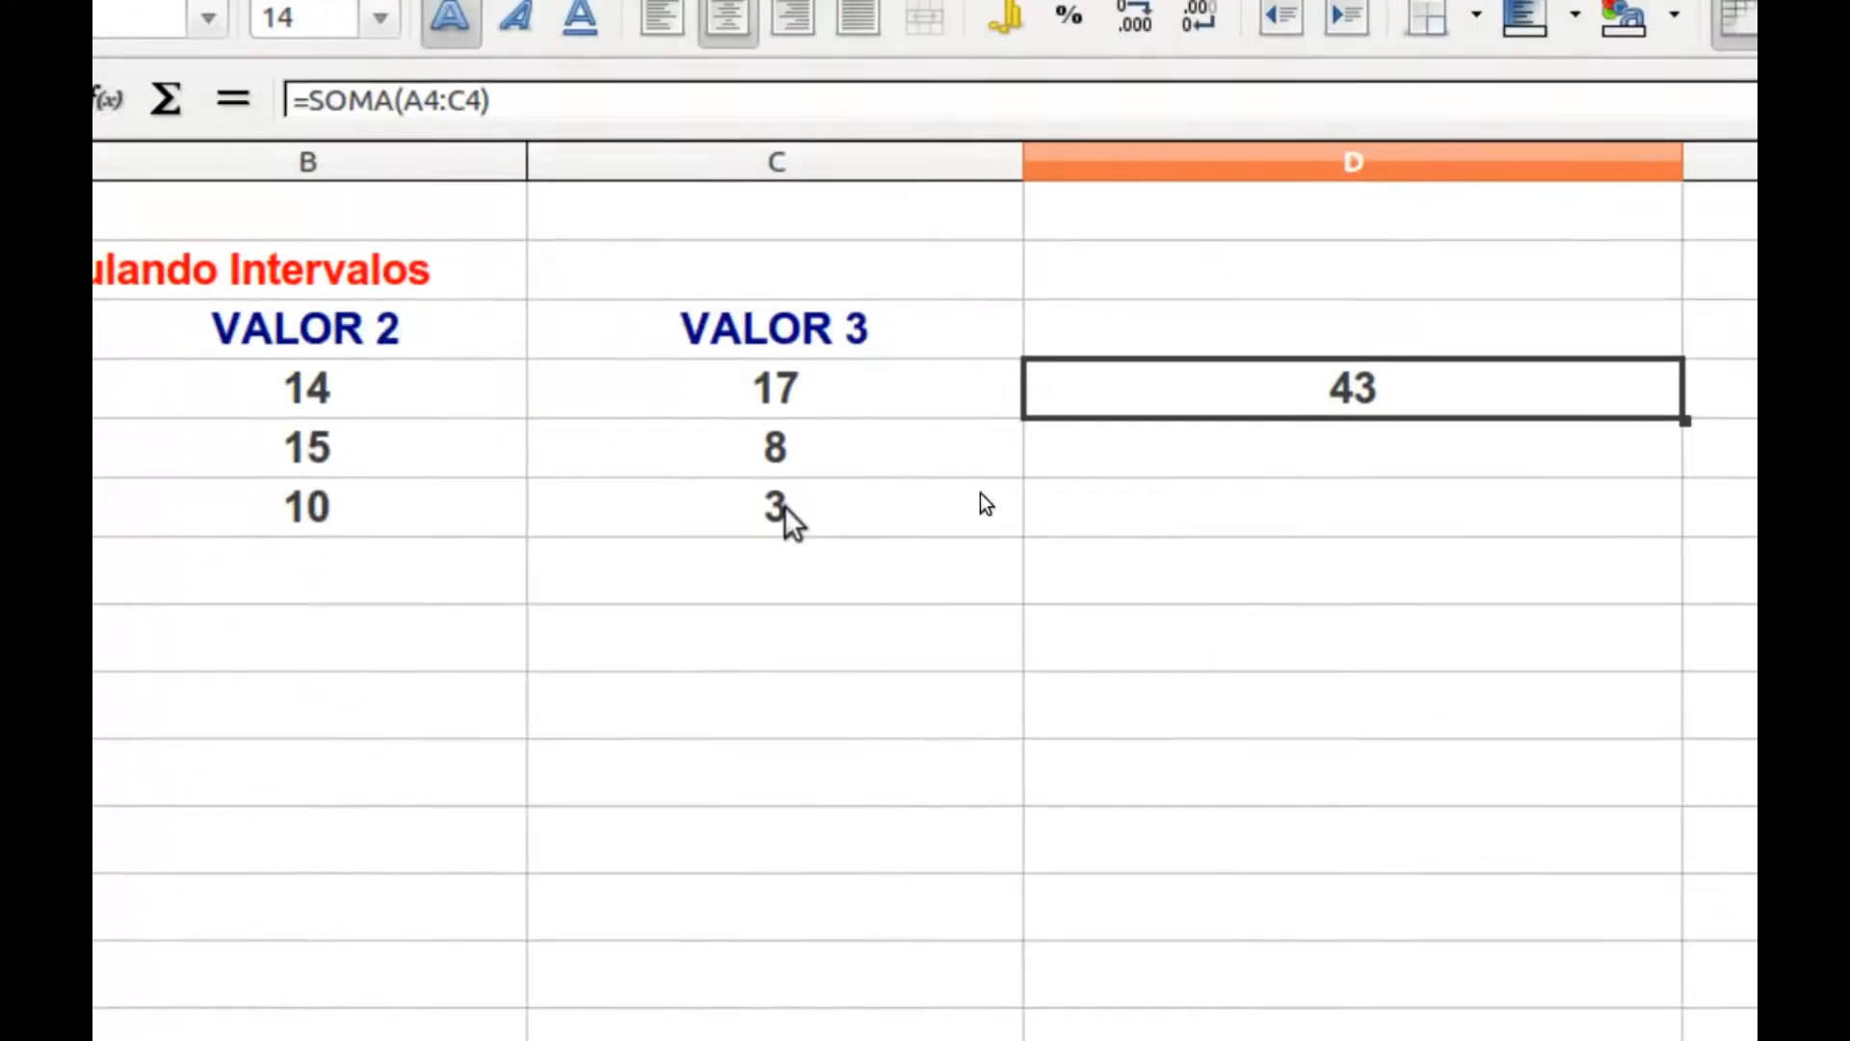
- Examine the cell range used by the sum formula in D4 without changing it
double_click(1187, 397)
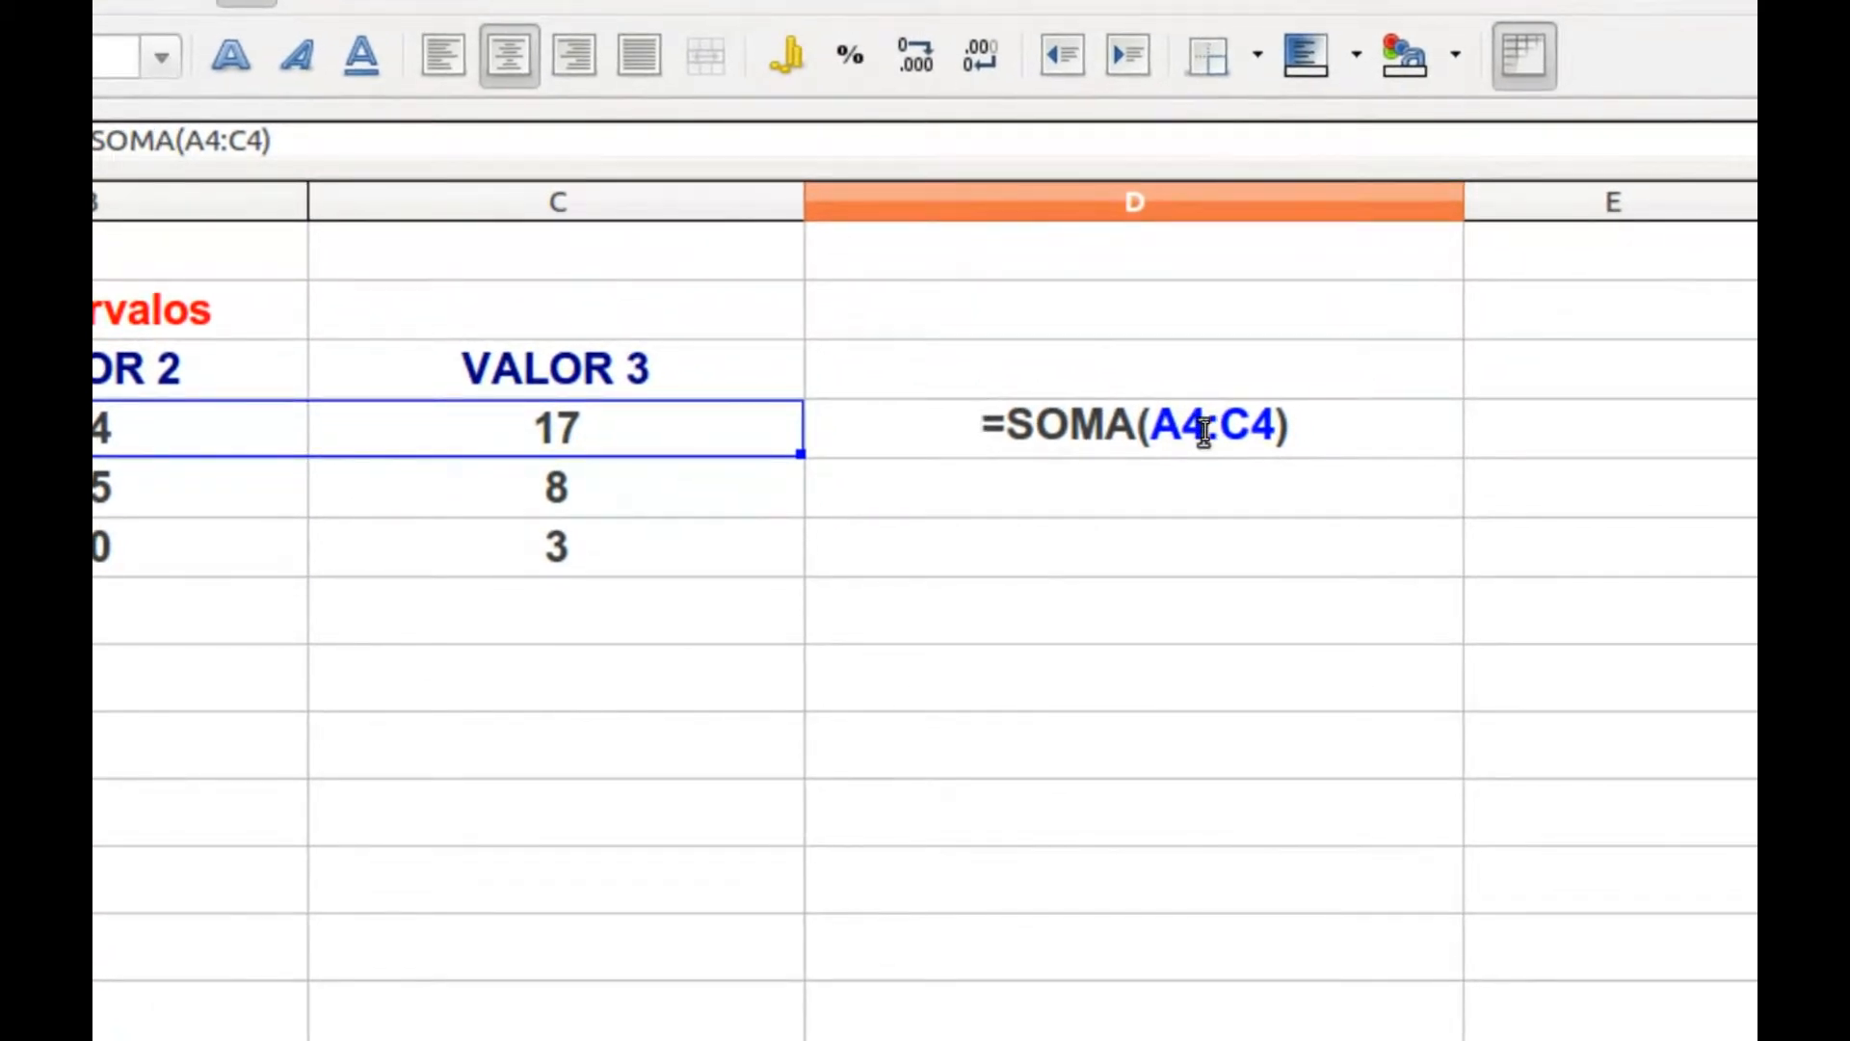
key("Return")
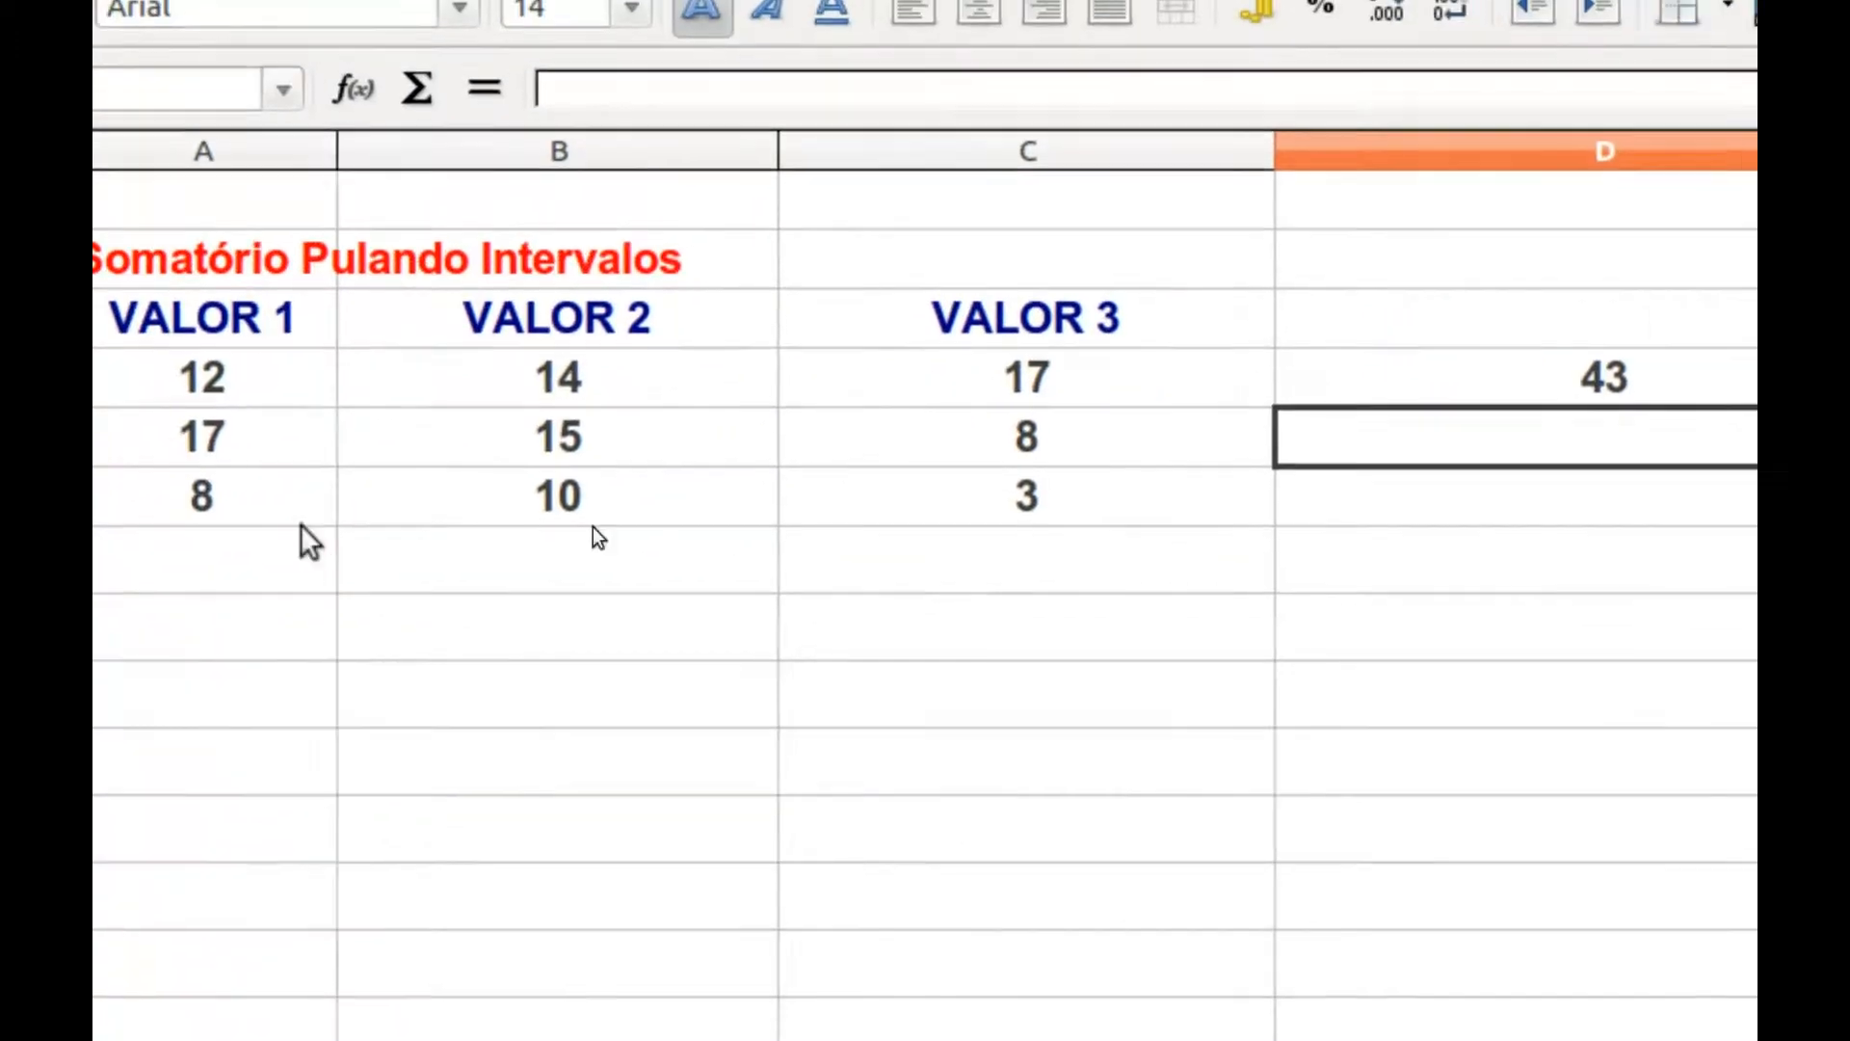
- Enter the formula =SOMA(A5;C5) in cell D5 to skip B5, and centre its result
double_click(1316, 441)
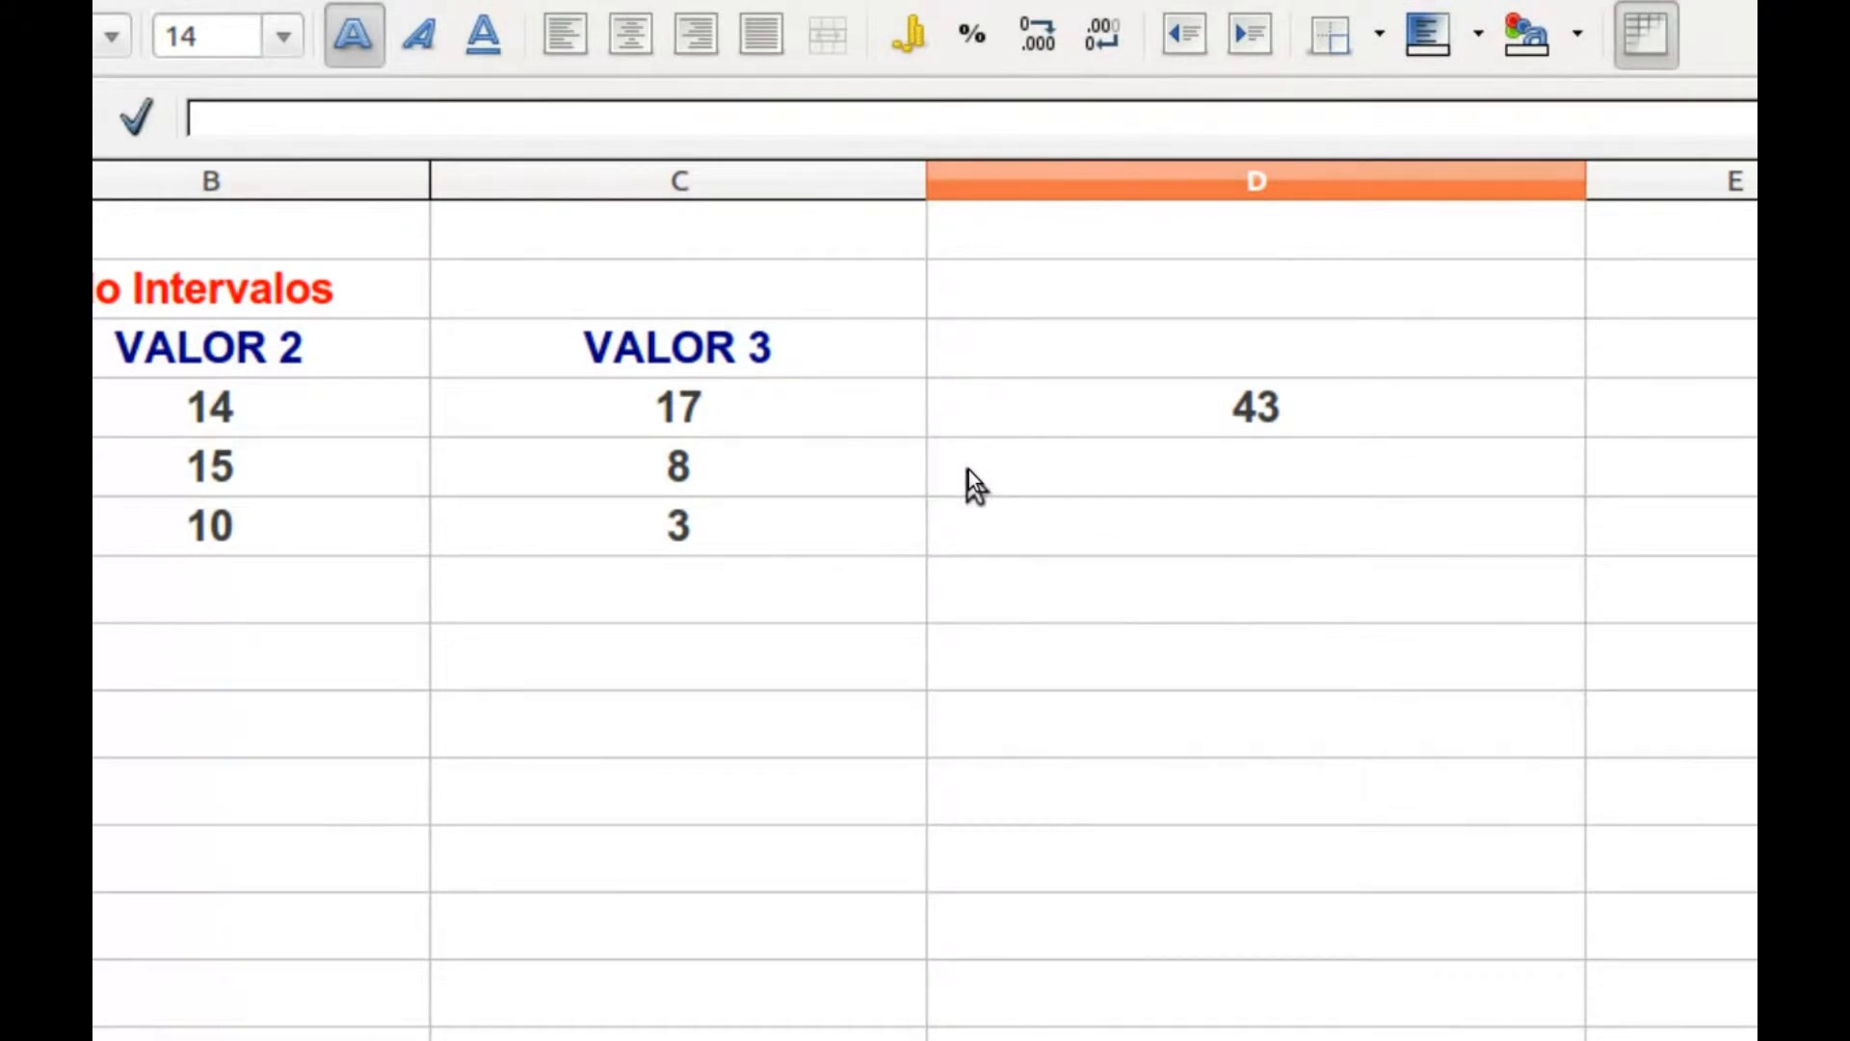
type("=SOMA(")
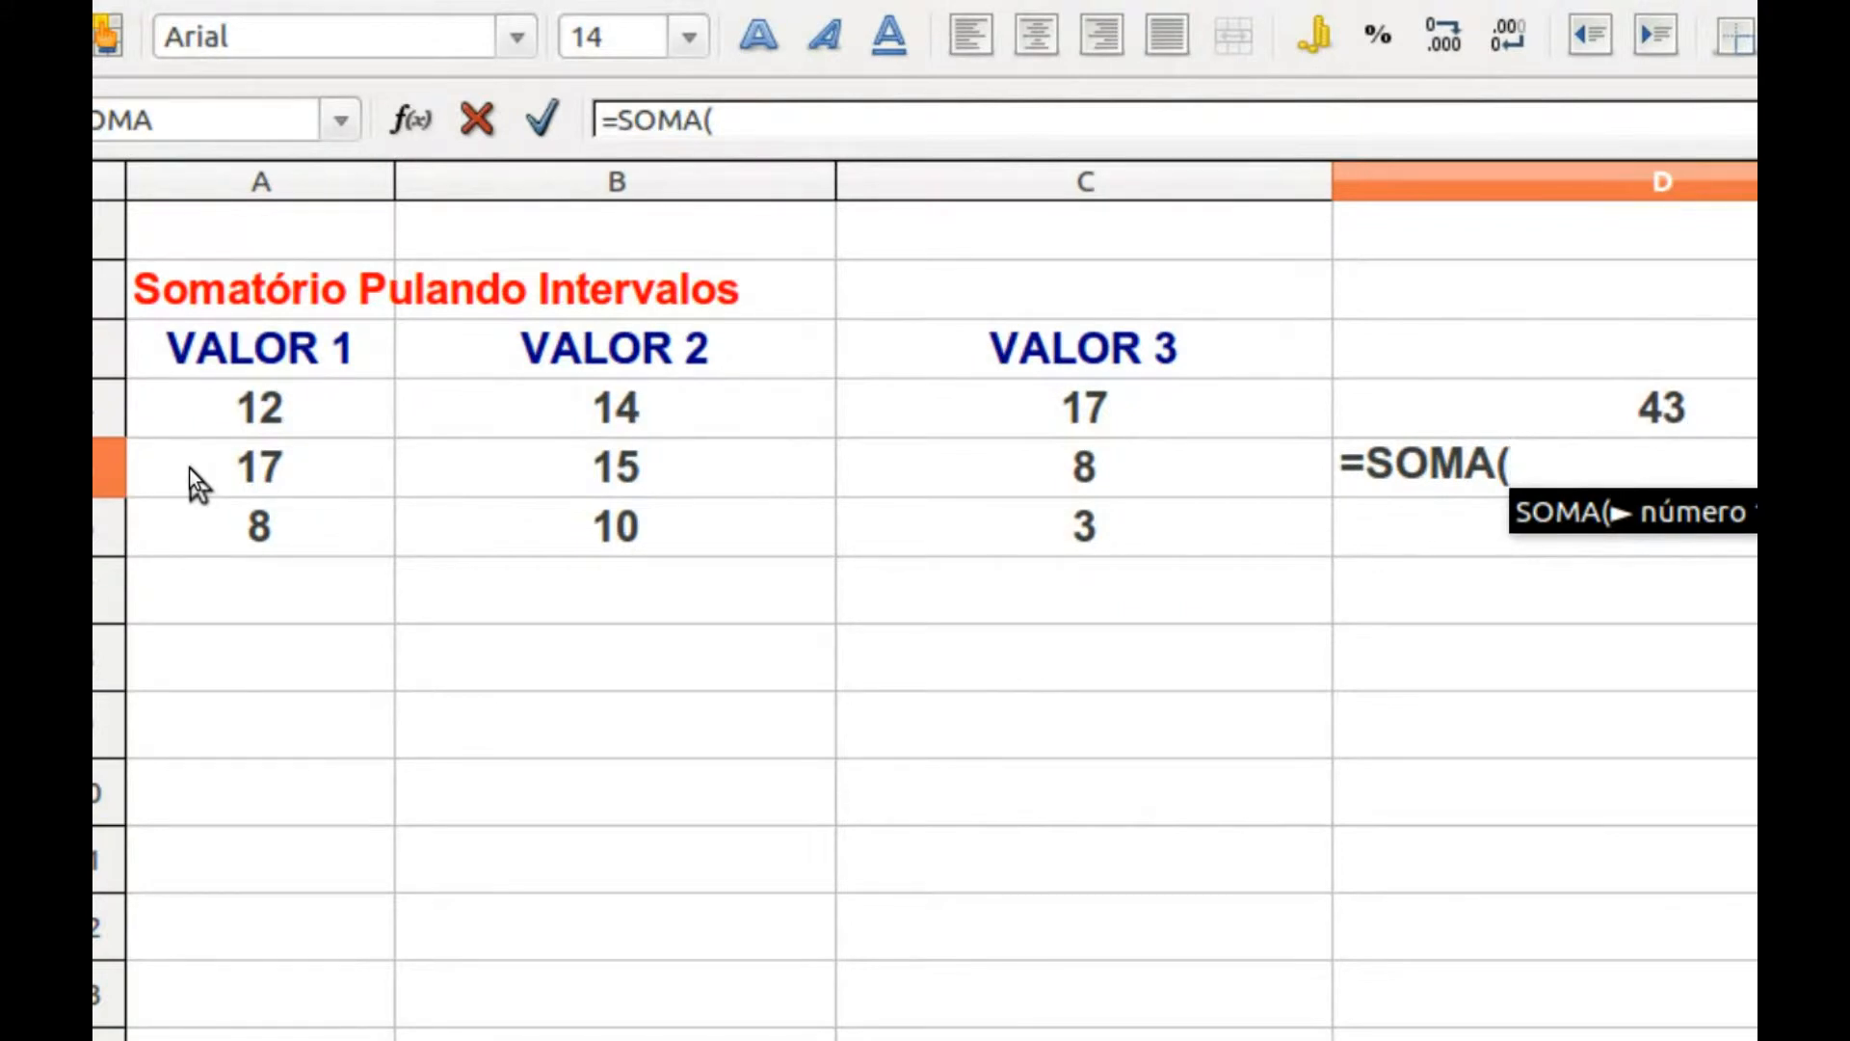
left_click(189, 467)
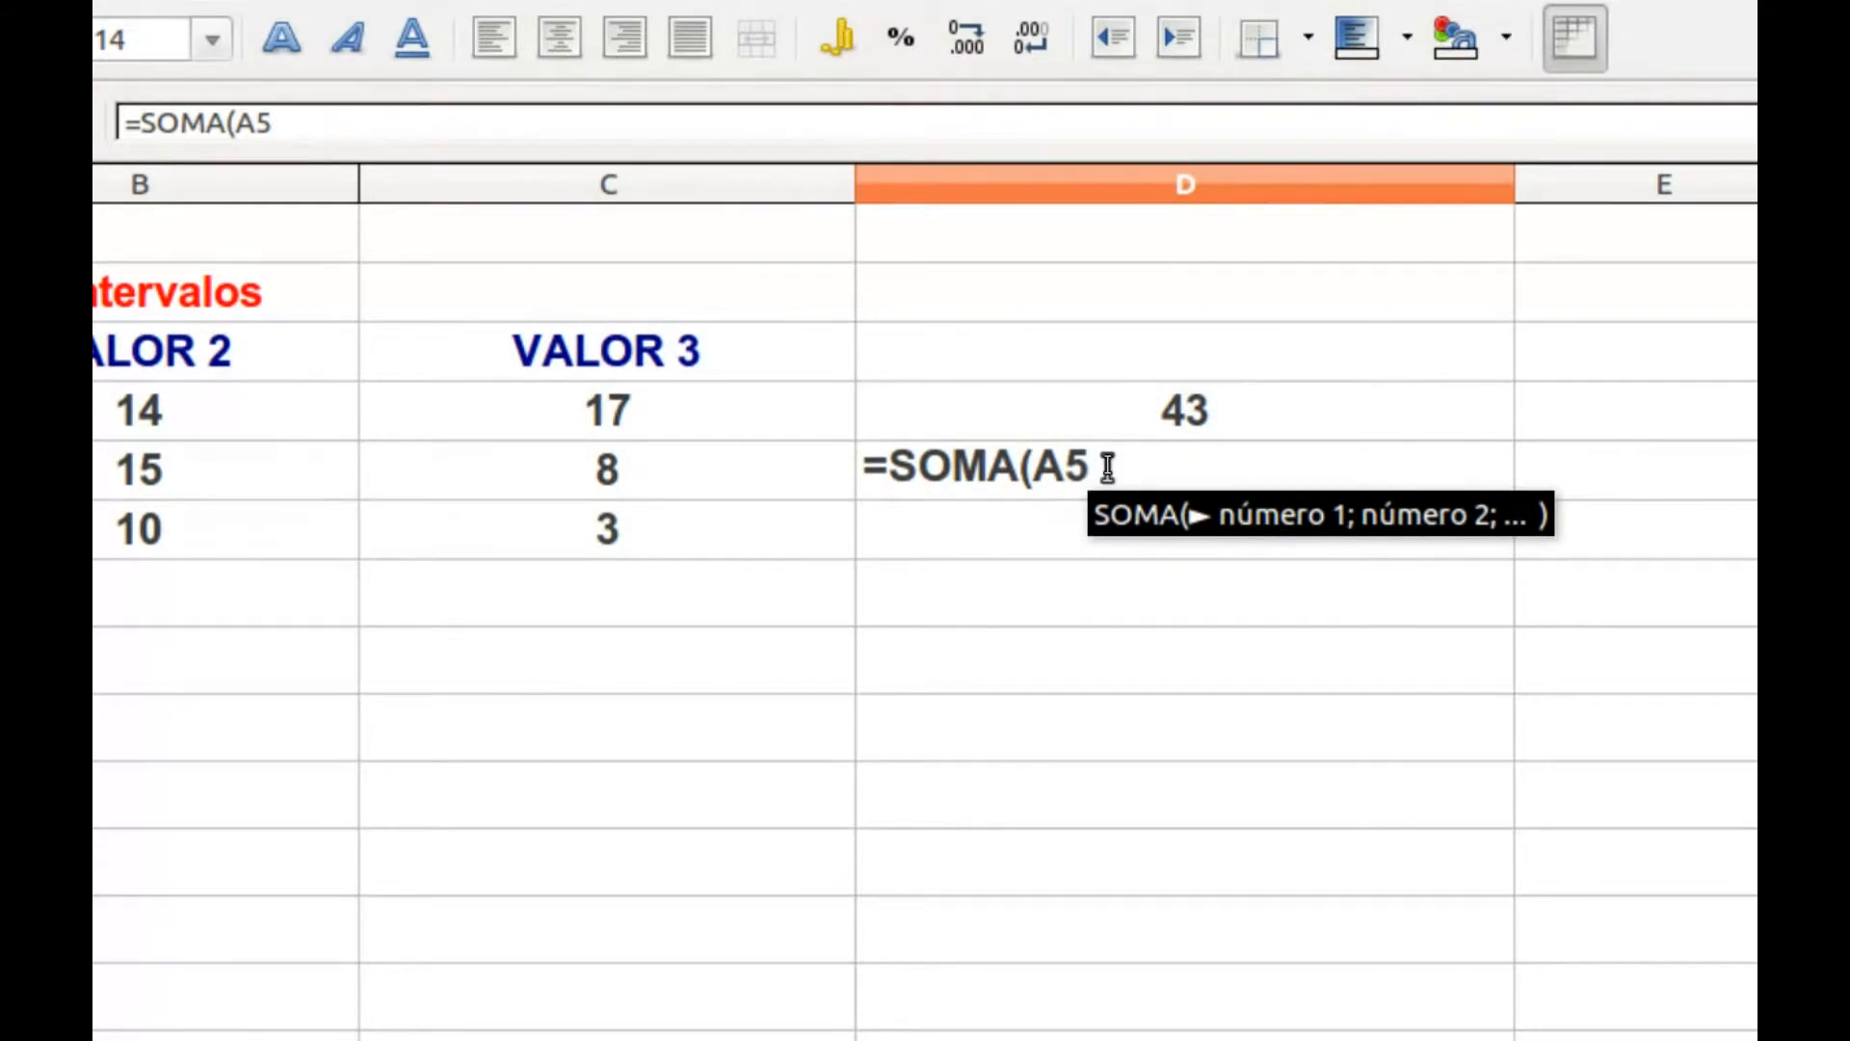
type(";")
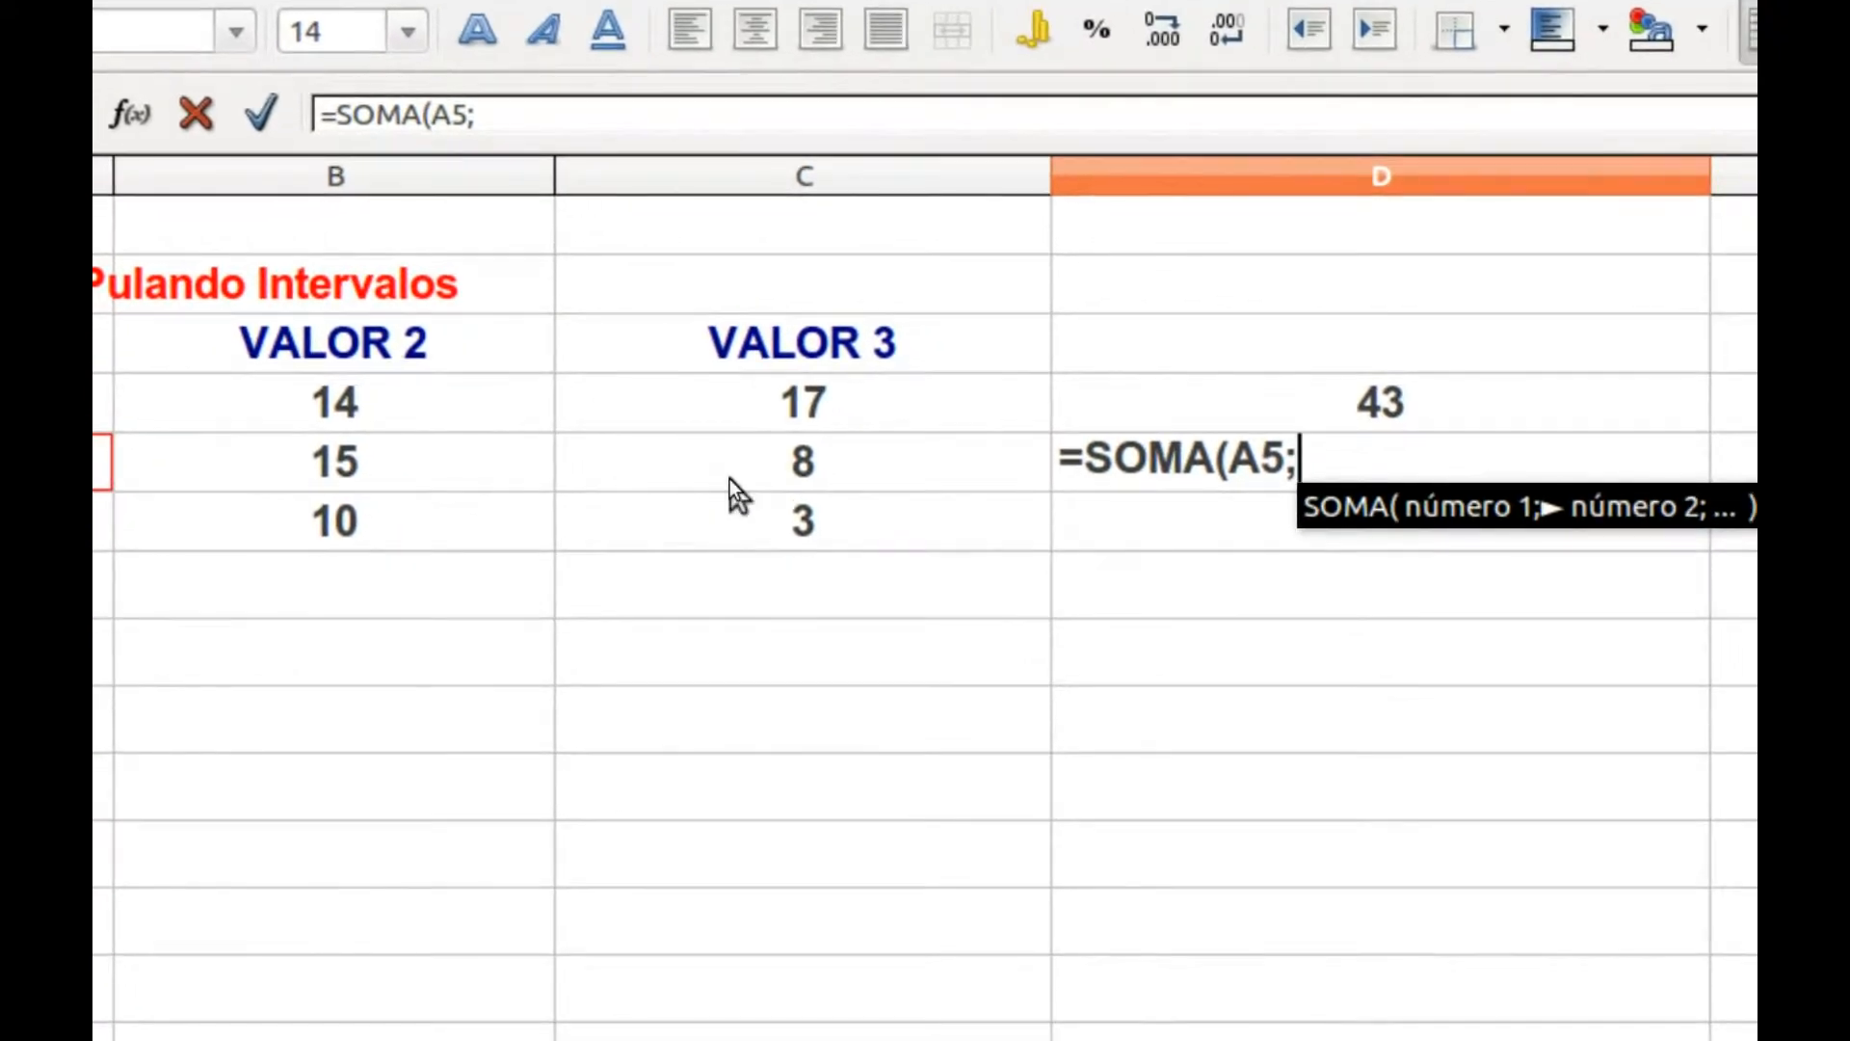
left_click(730, 478)
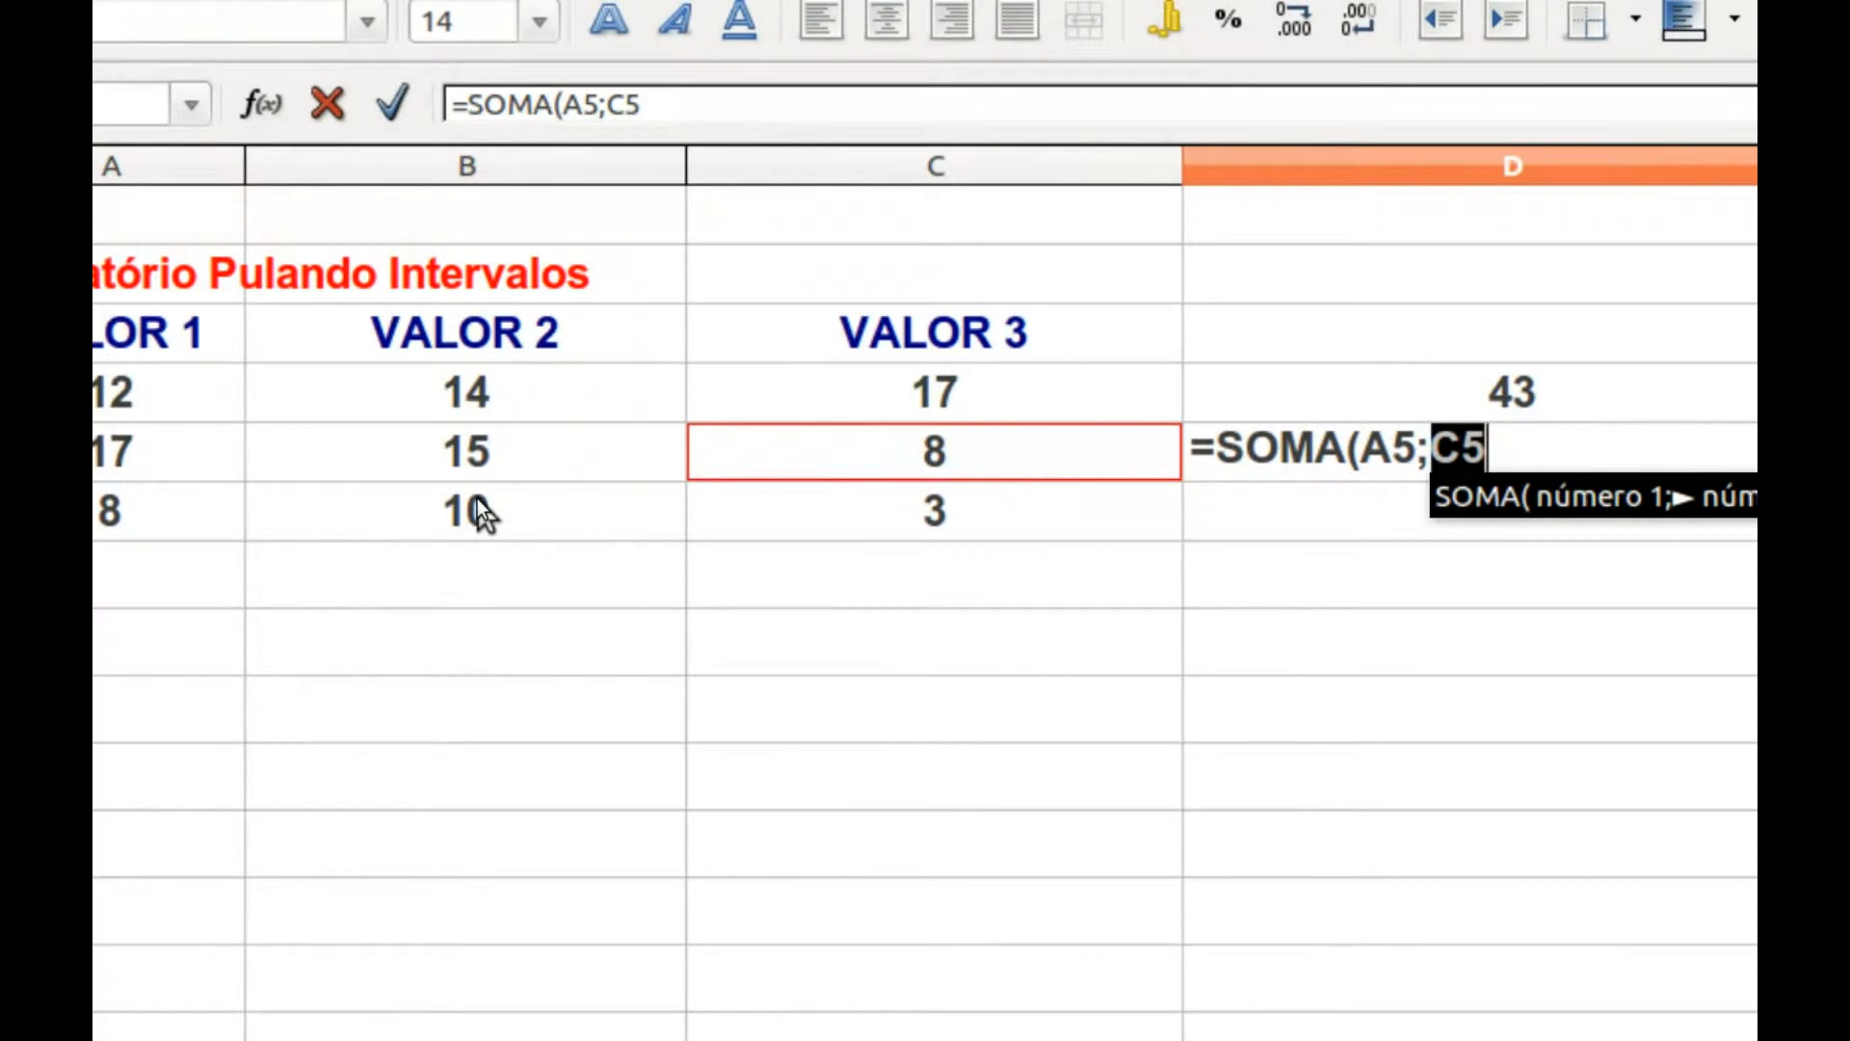
key("shift")
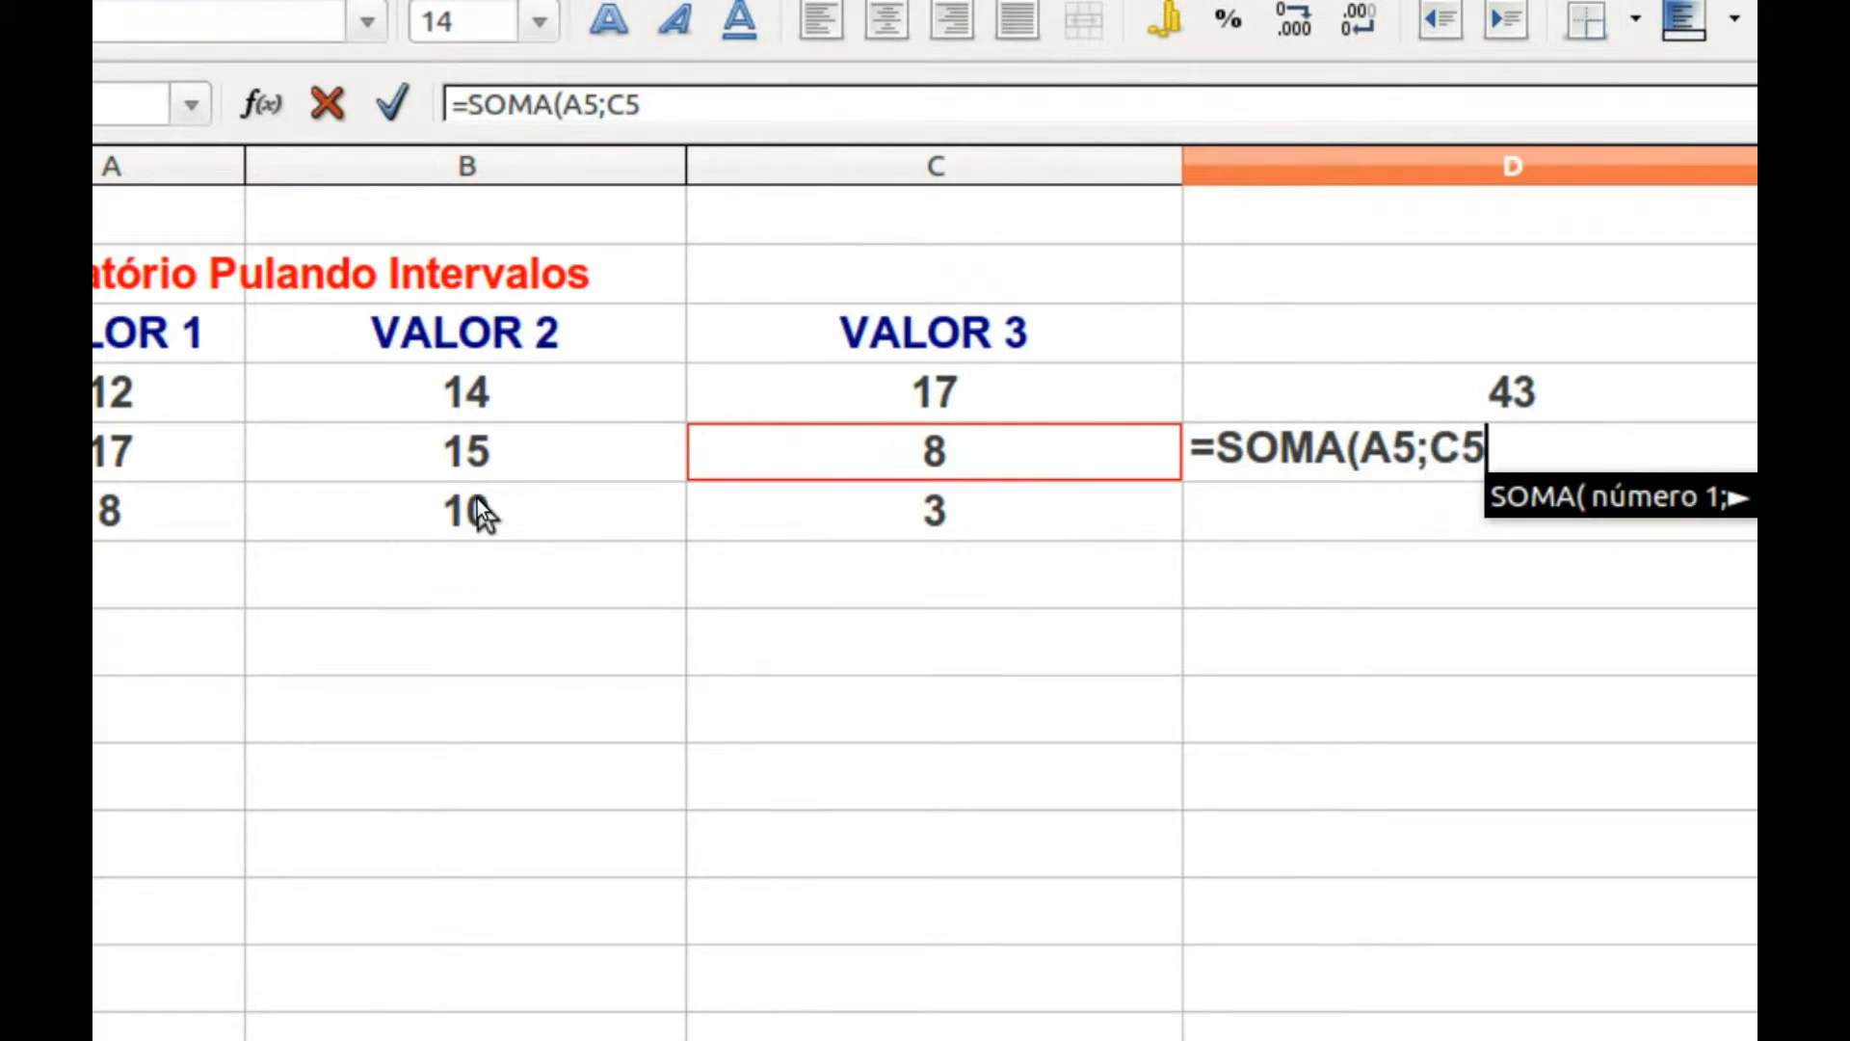
type(")")
key("Return")
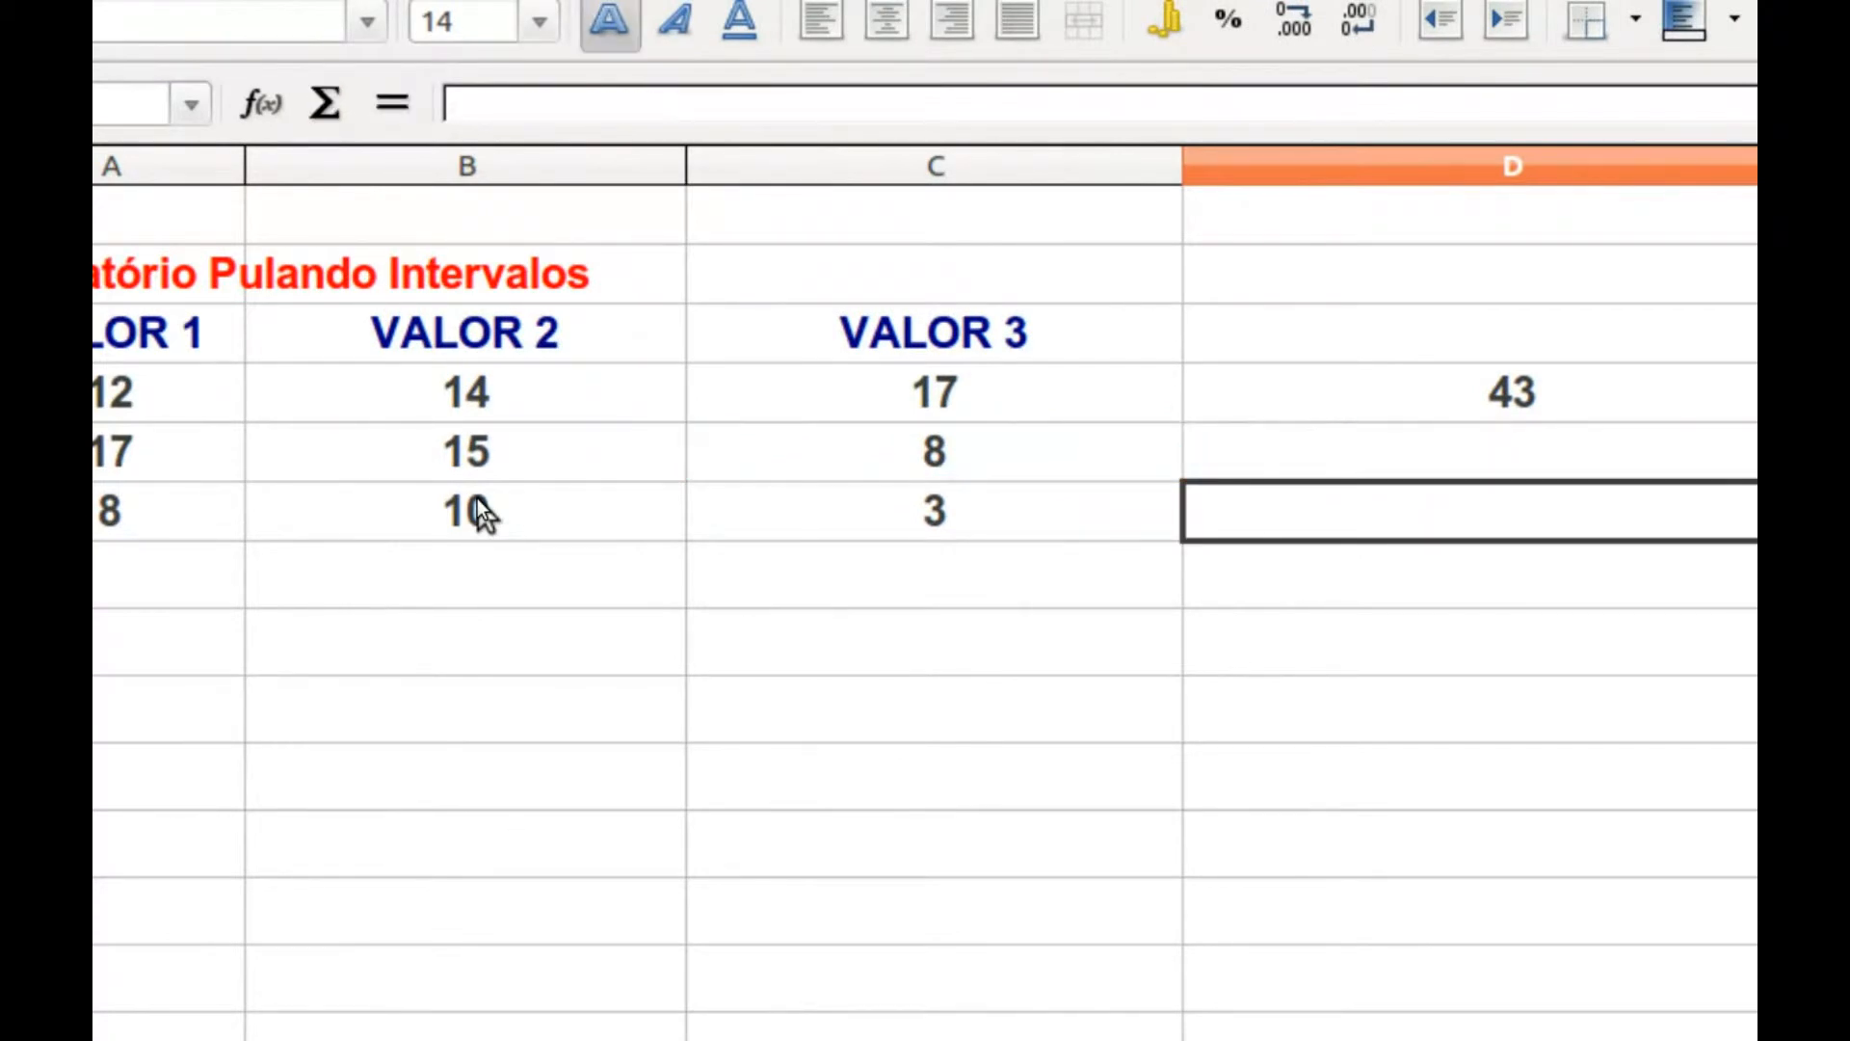
left_click(1317, 419)
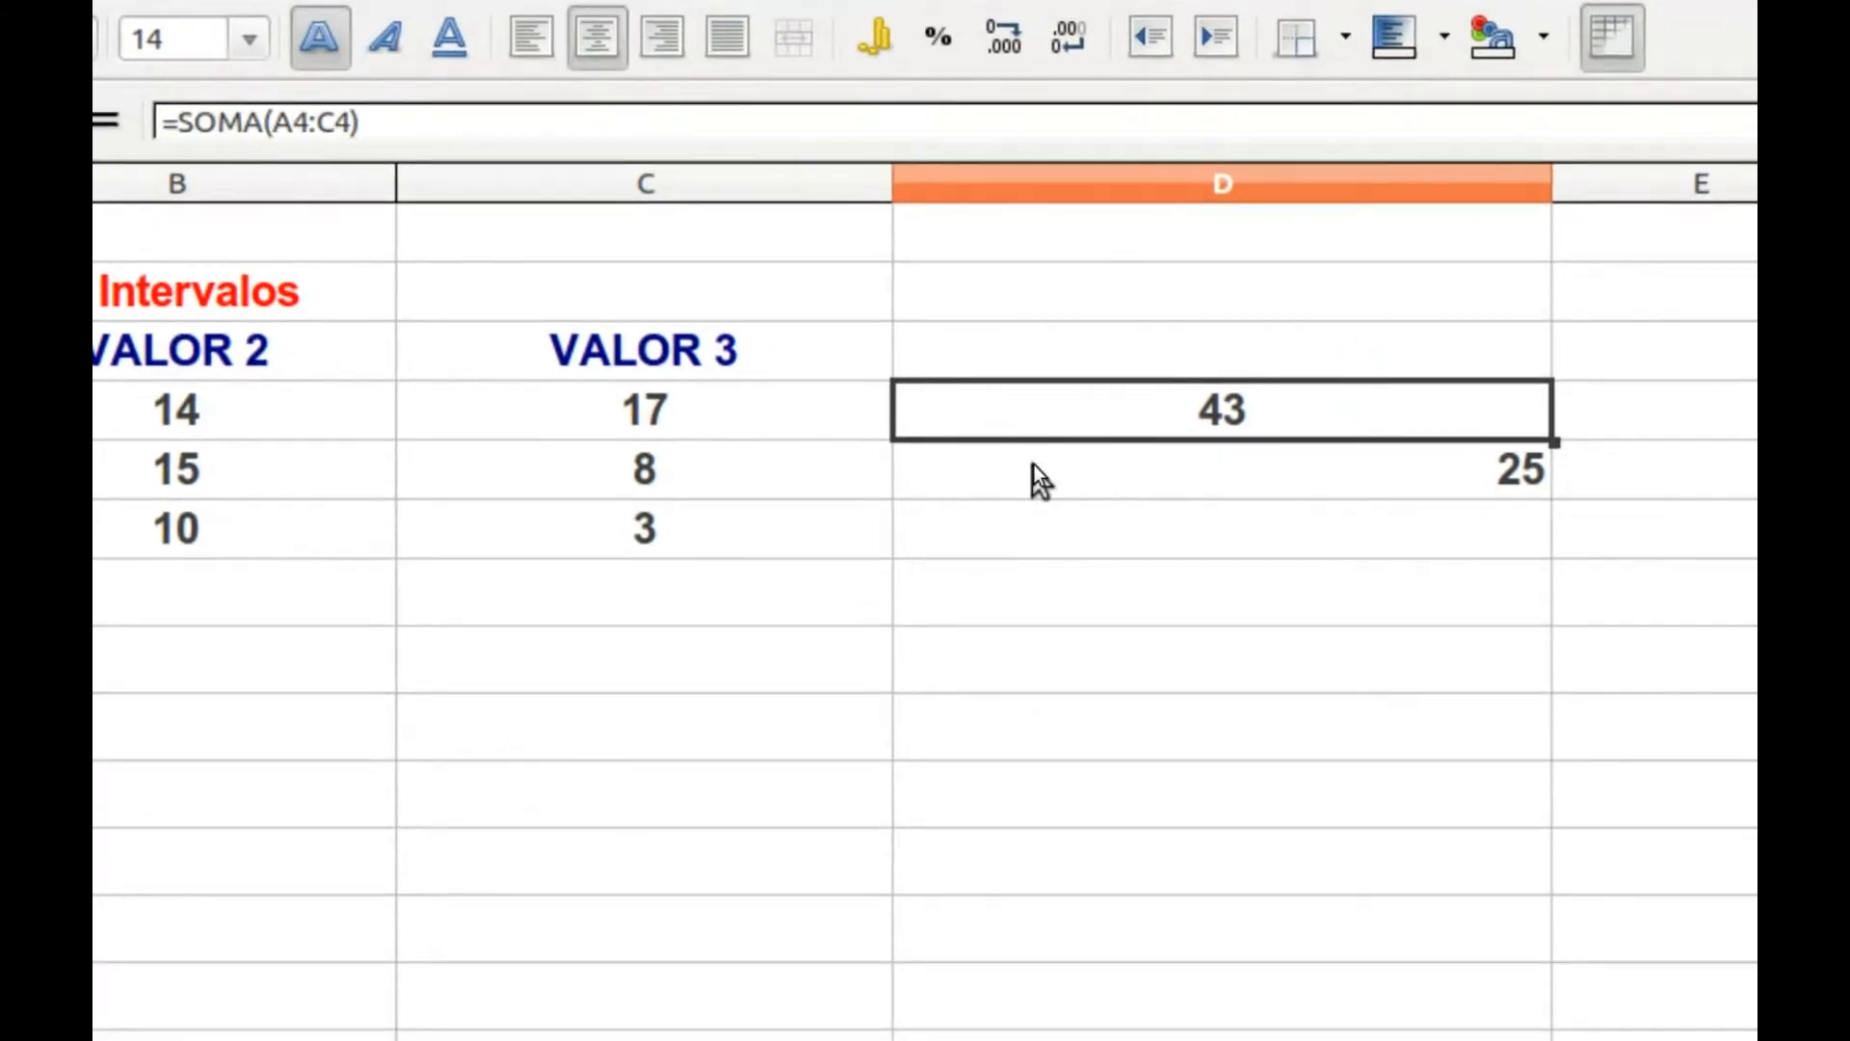
left_click(1033, 464)
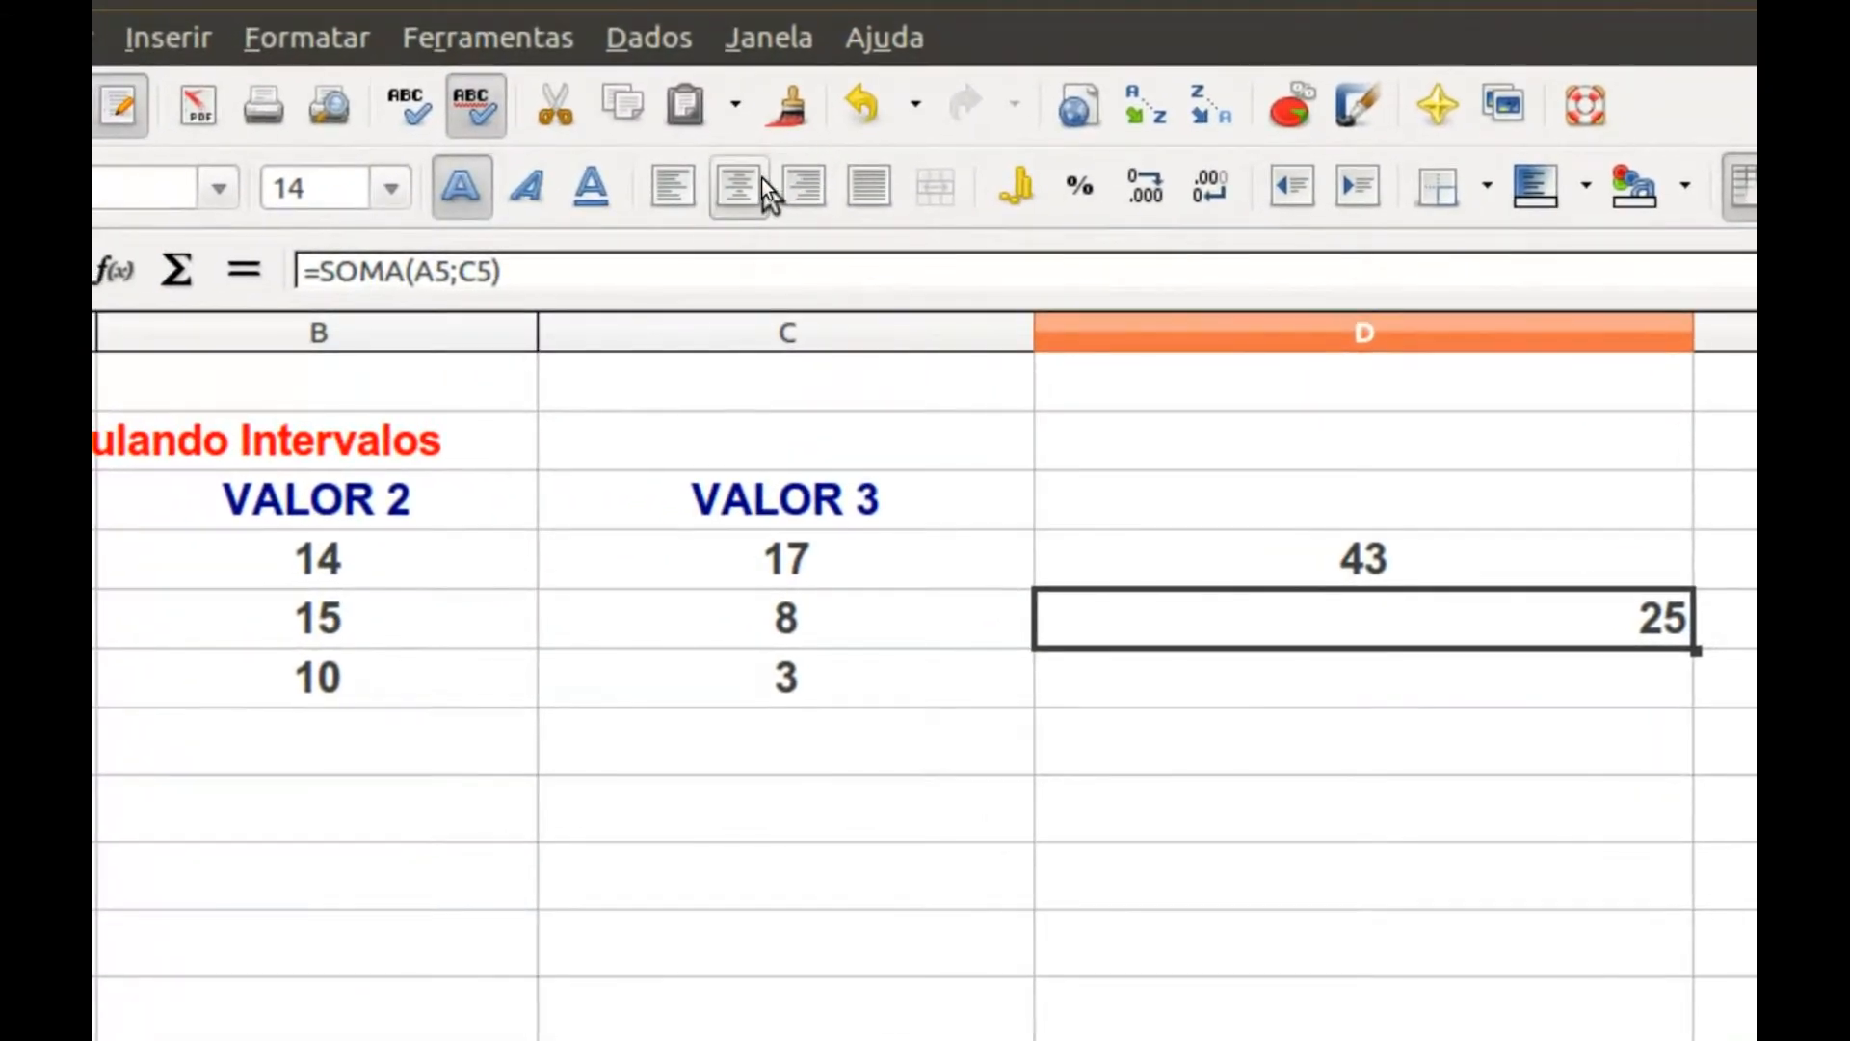
left_click(761, 177)
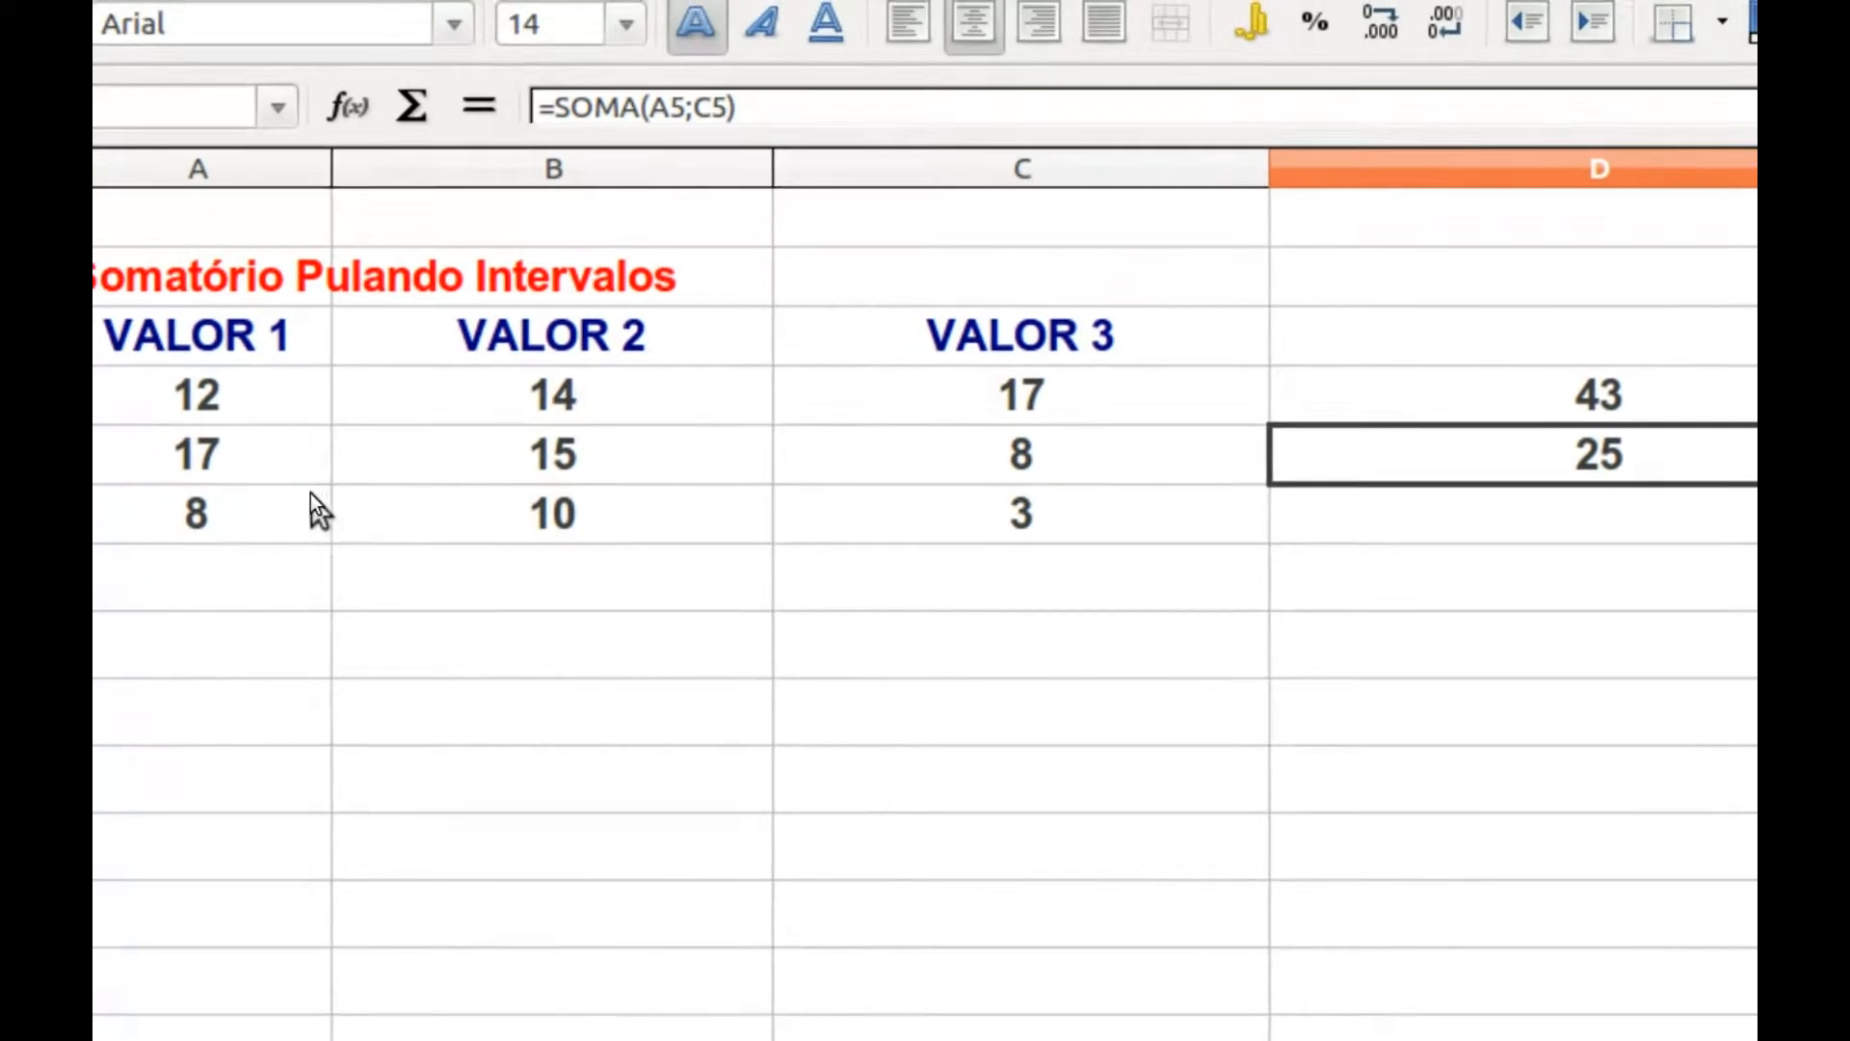
- Examine how the sum formulas in D5 and D4 separate their cell references, leaving both formulas unchanged
double_click(1441, 458)
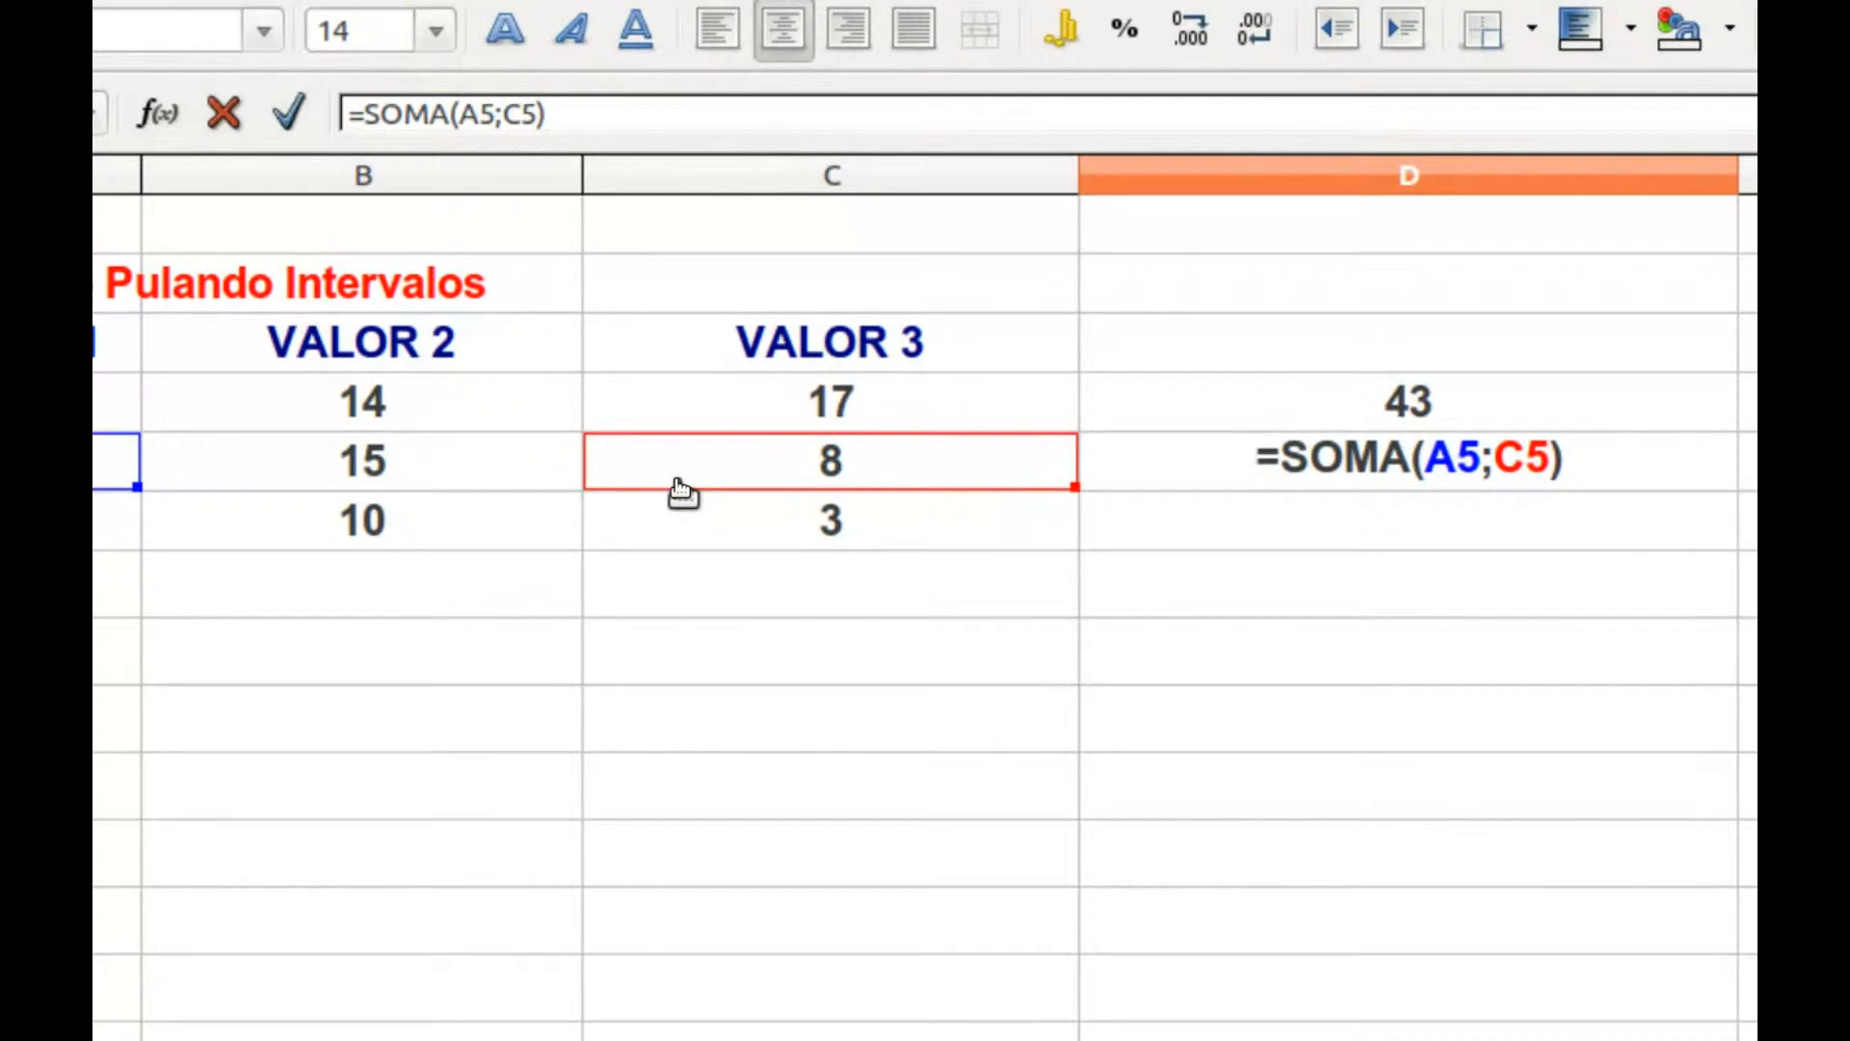
key("Return")
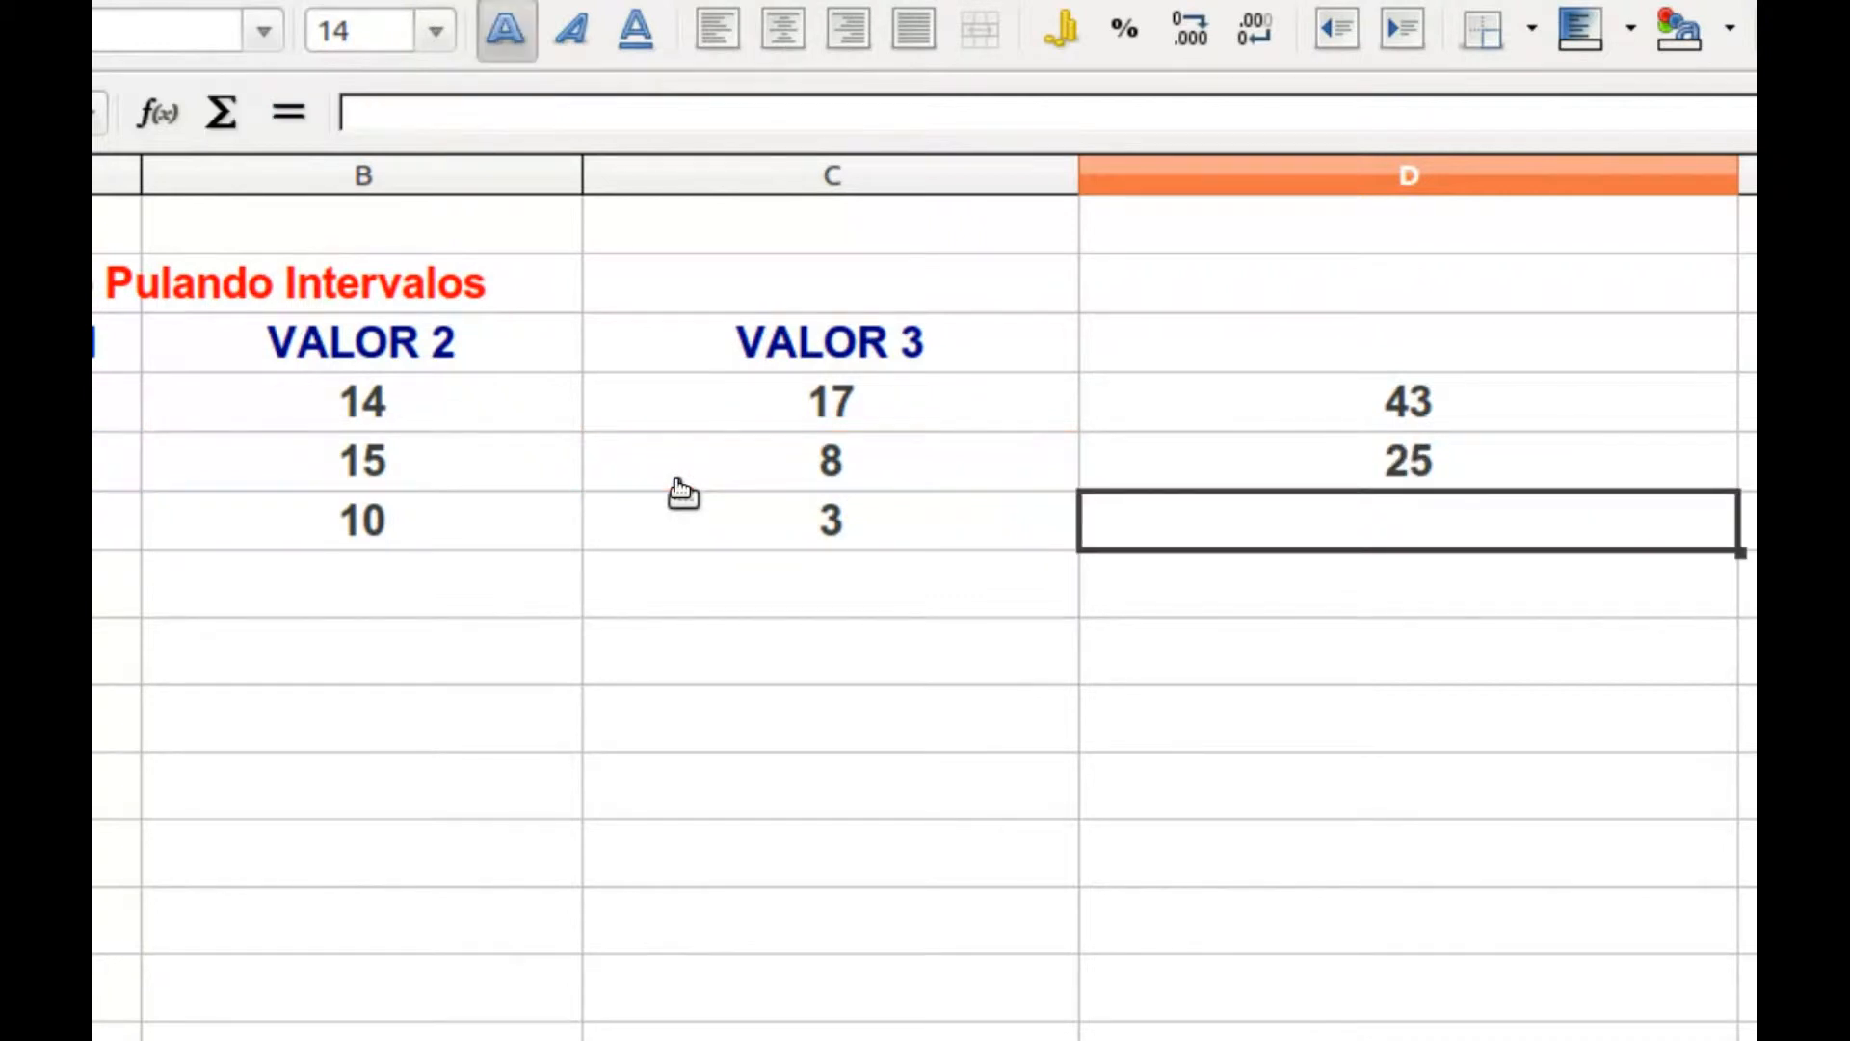
left_click(1183, 480)
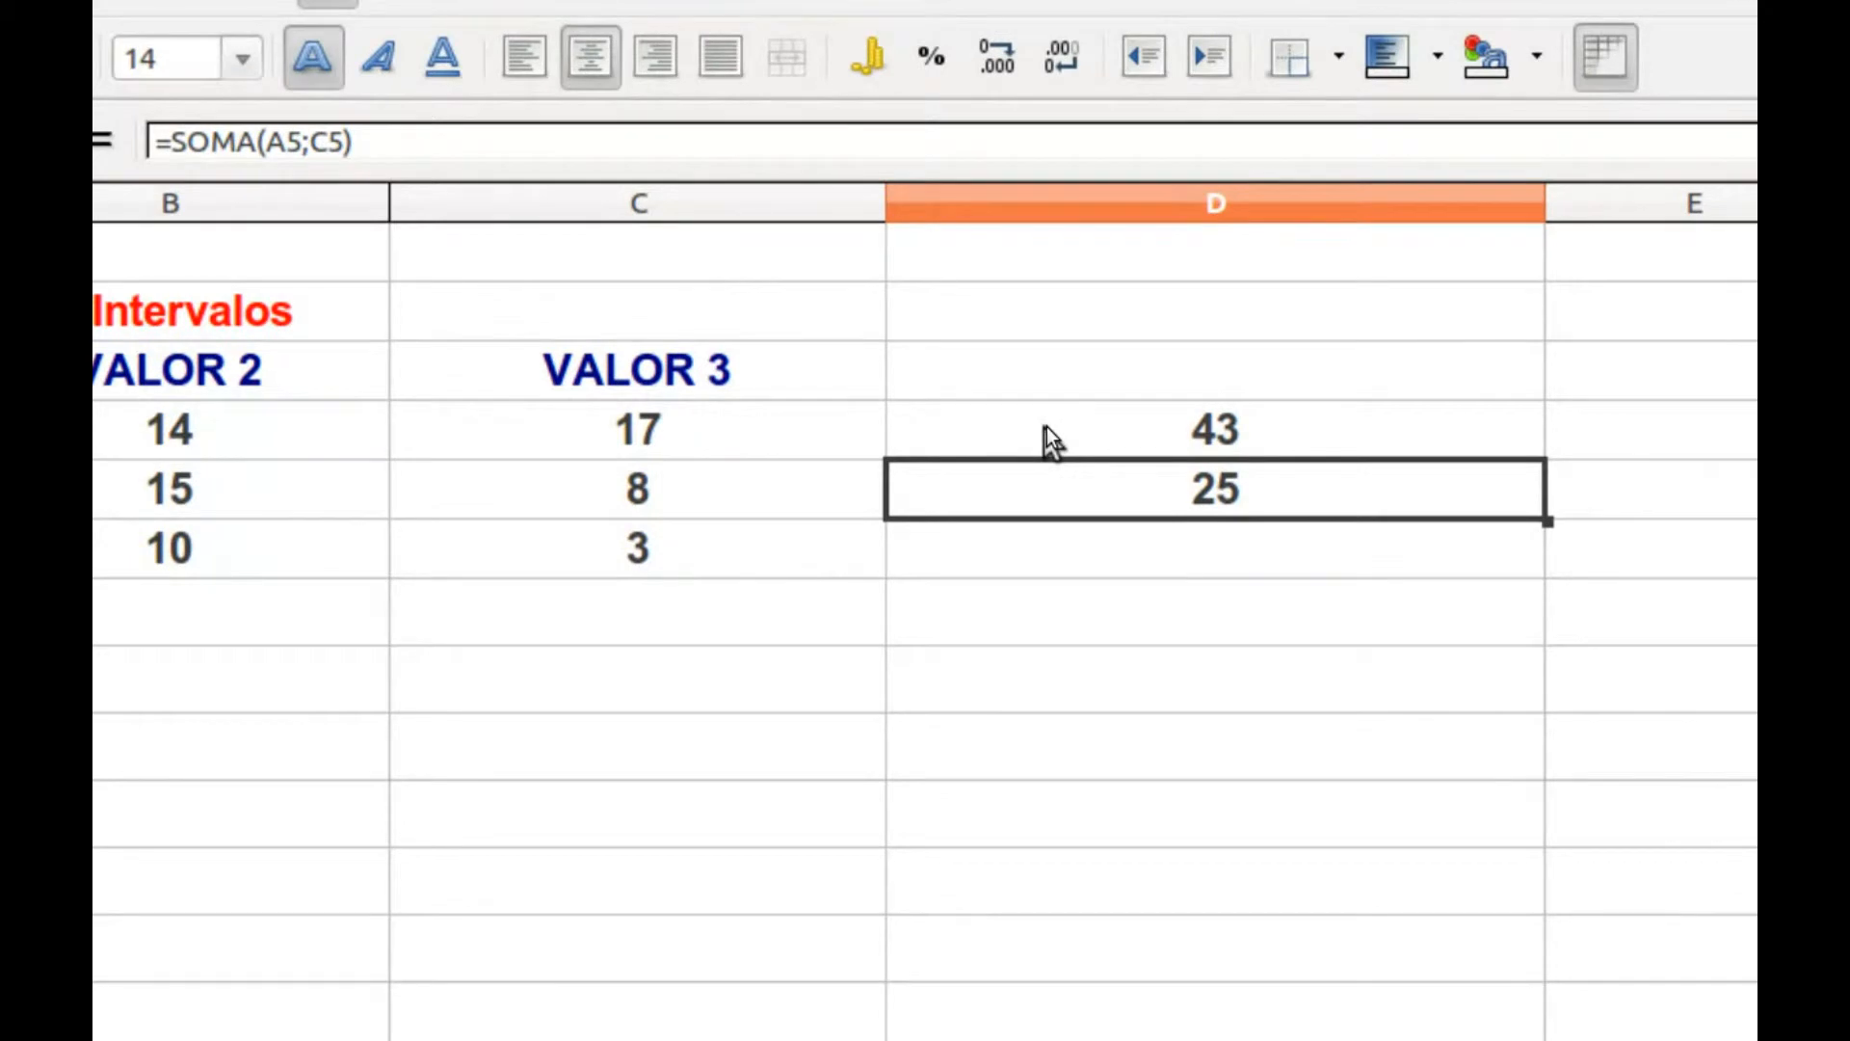
double_click(1252, 499)
double_click(1204, 466)
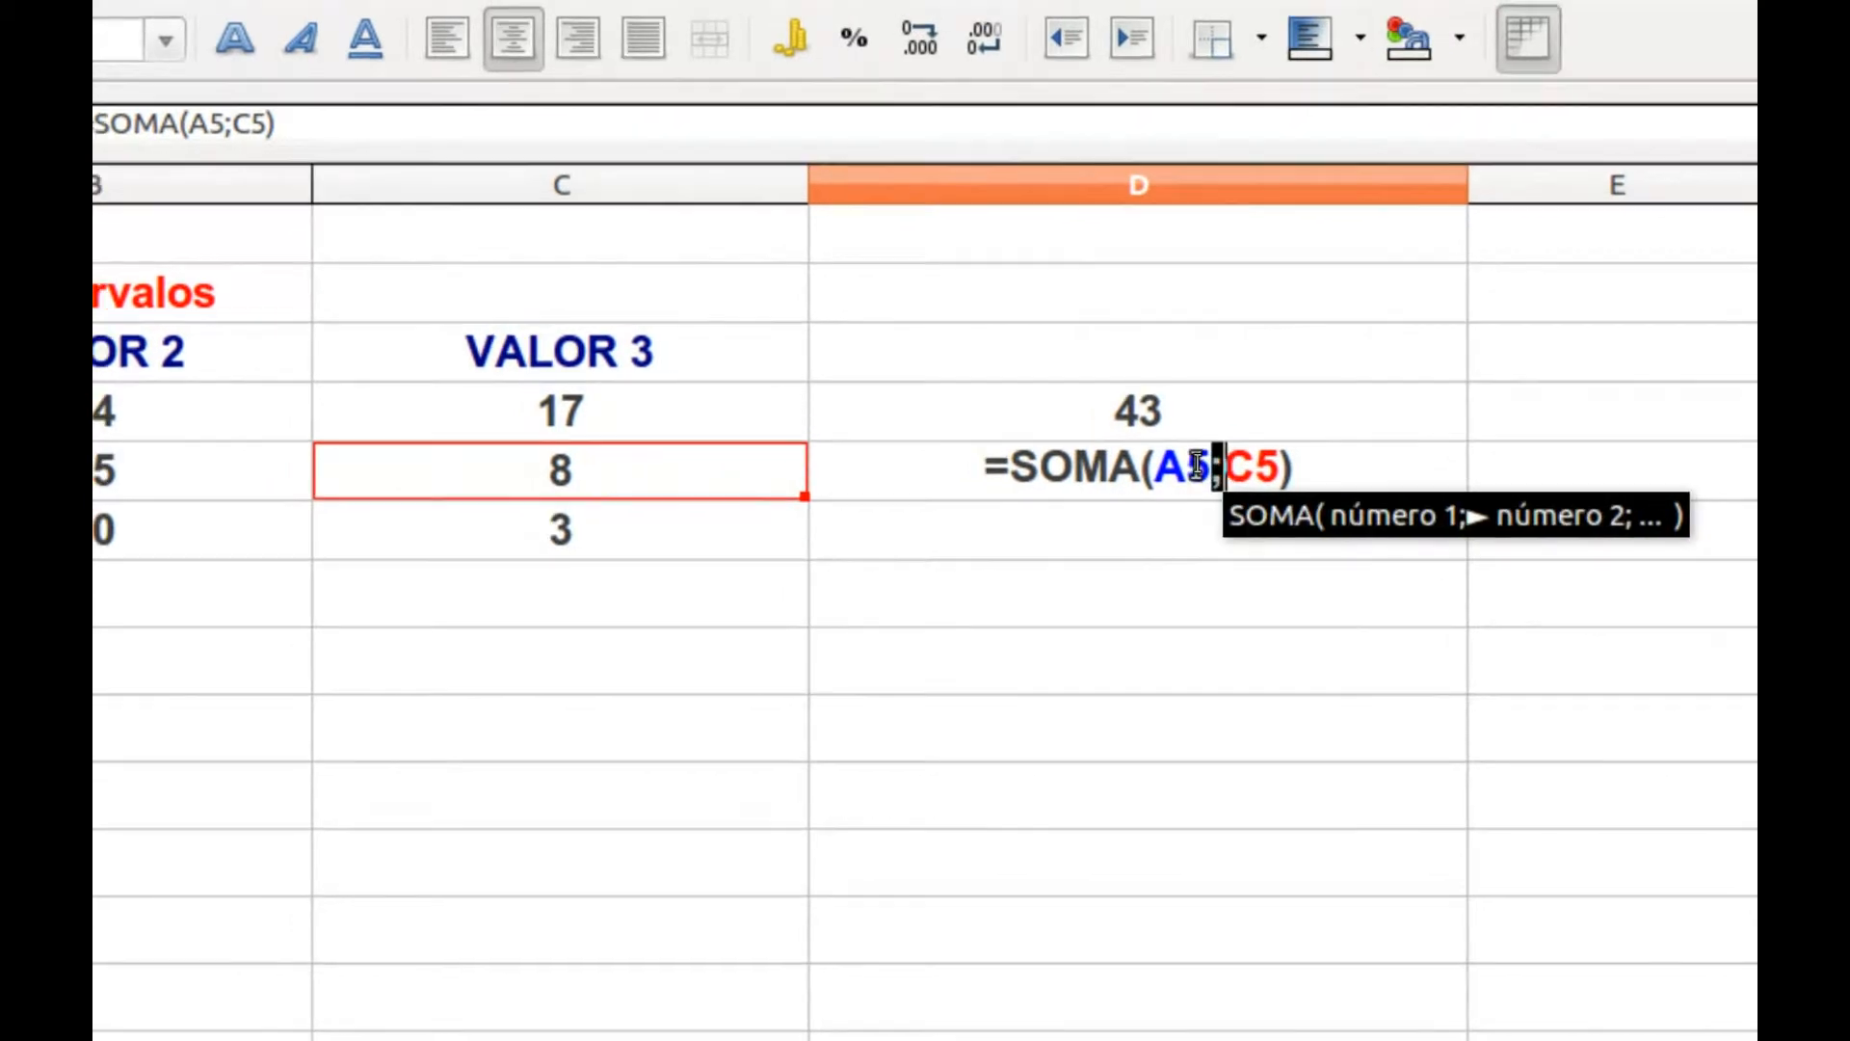
key("Return")
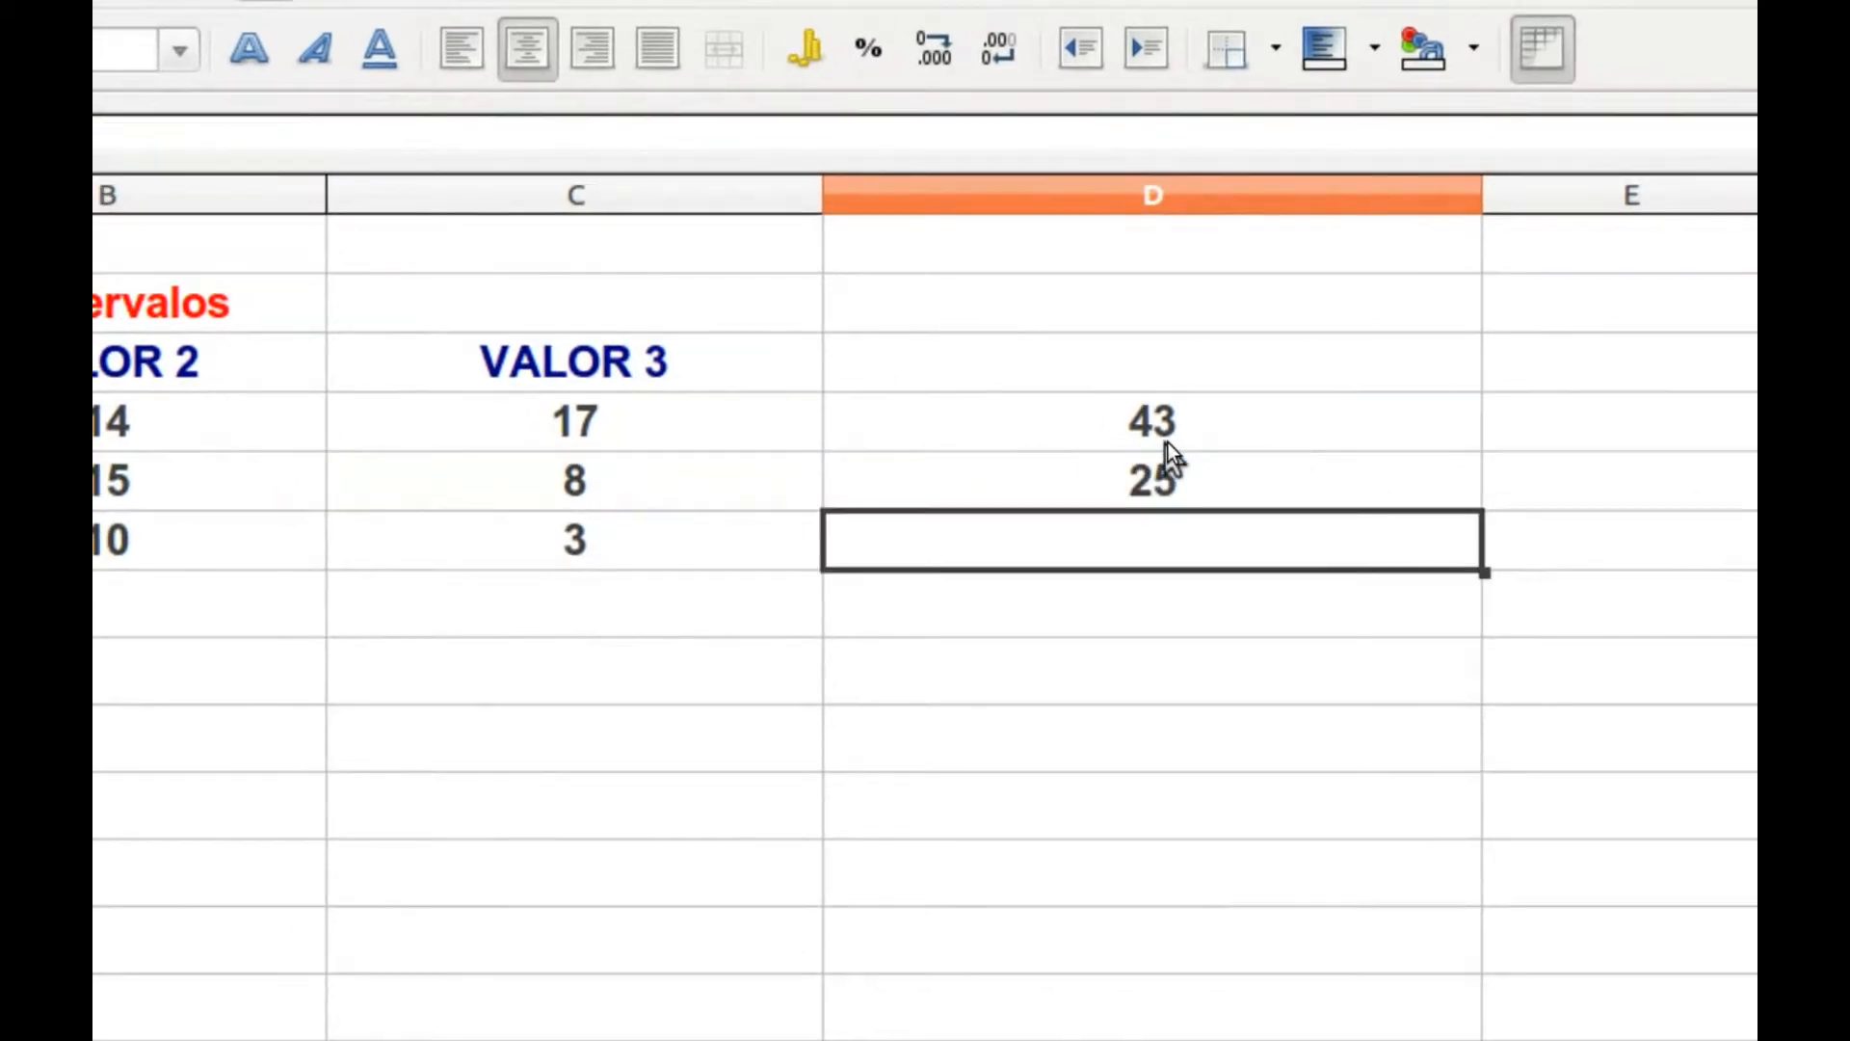
double_click(1153, 439)
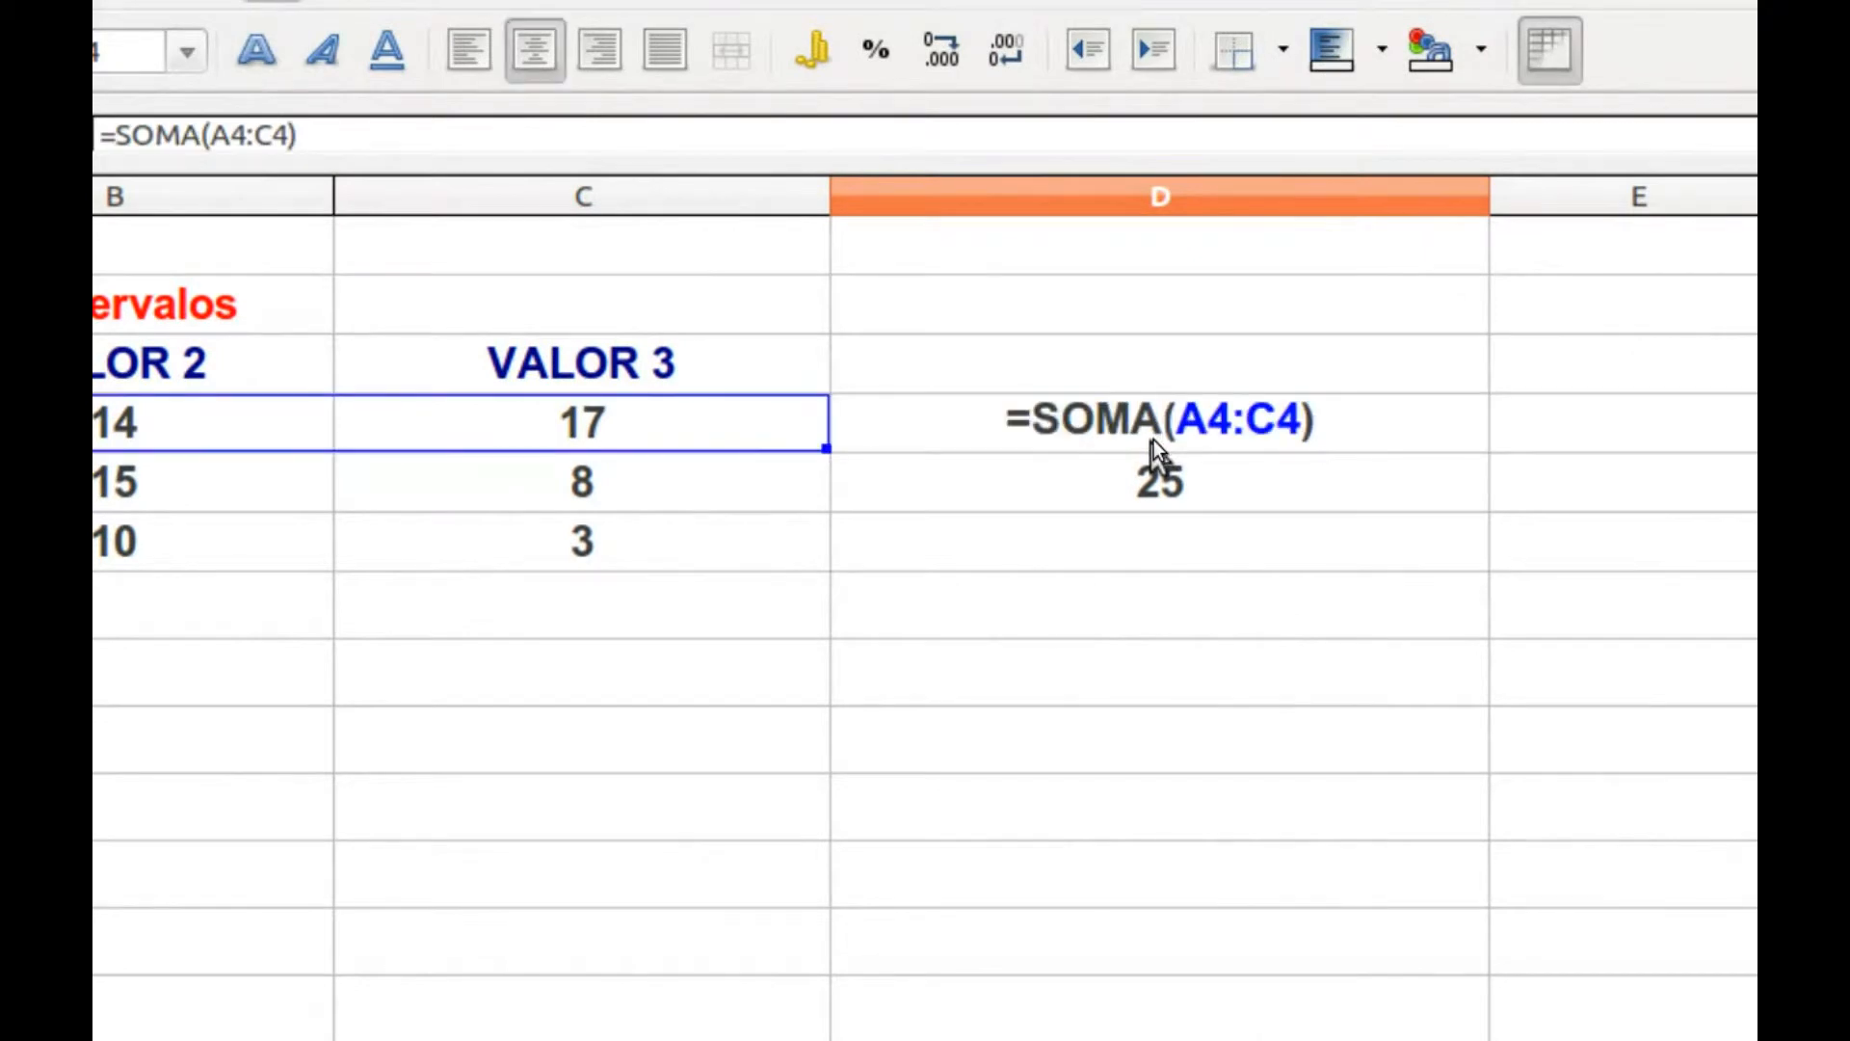
double_click(1207, 428)
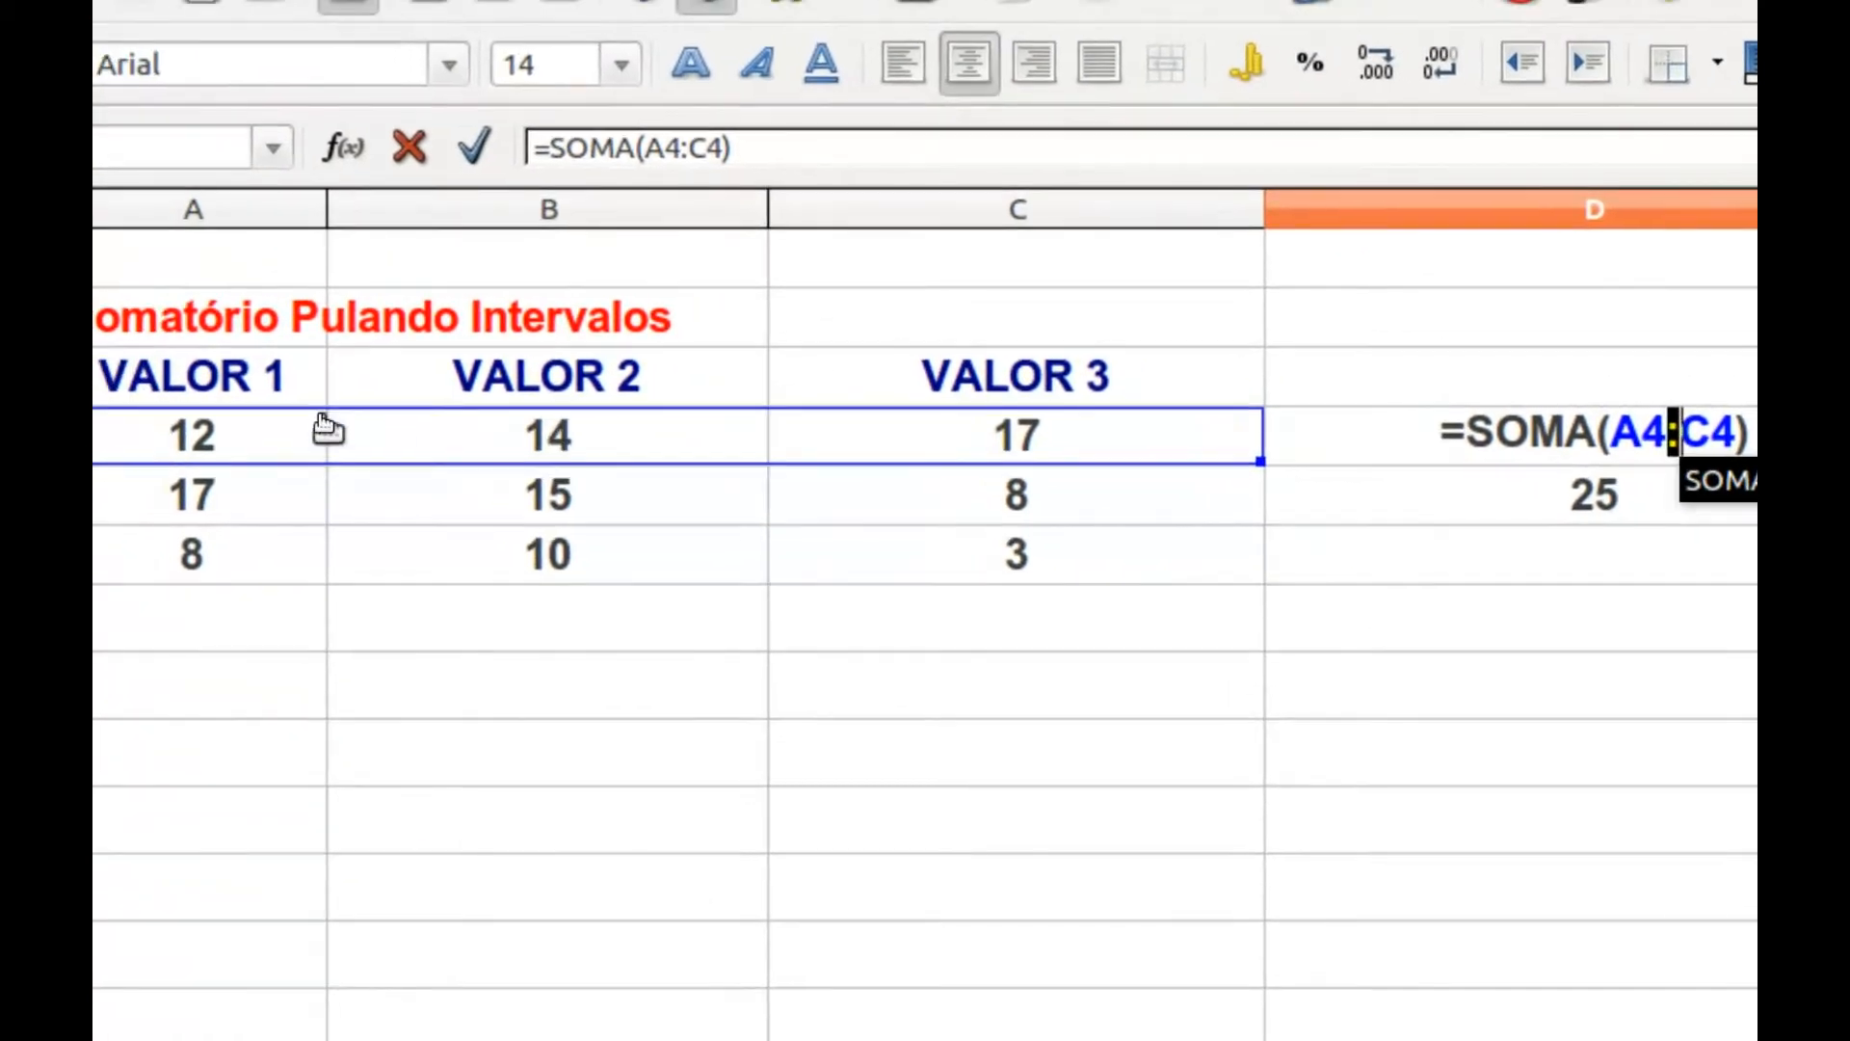
key("Return")
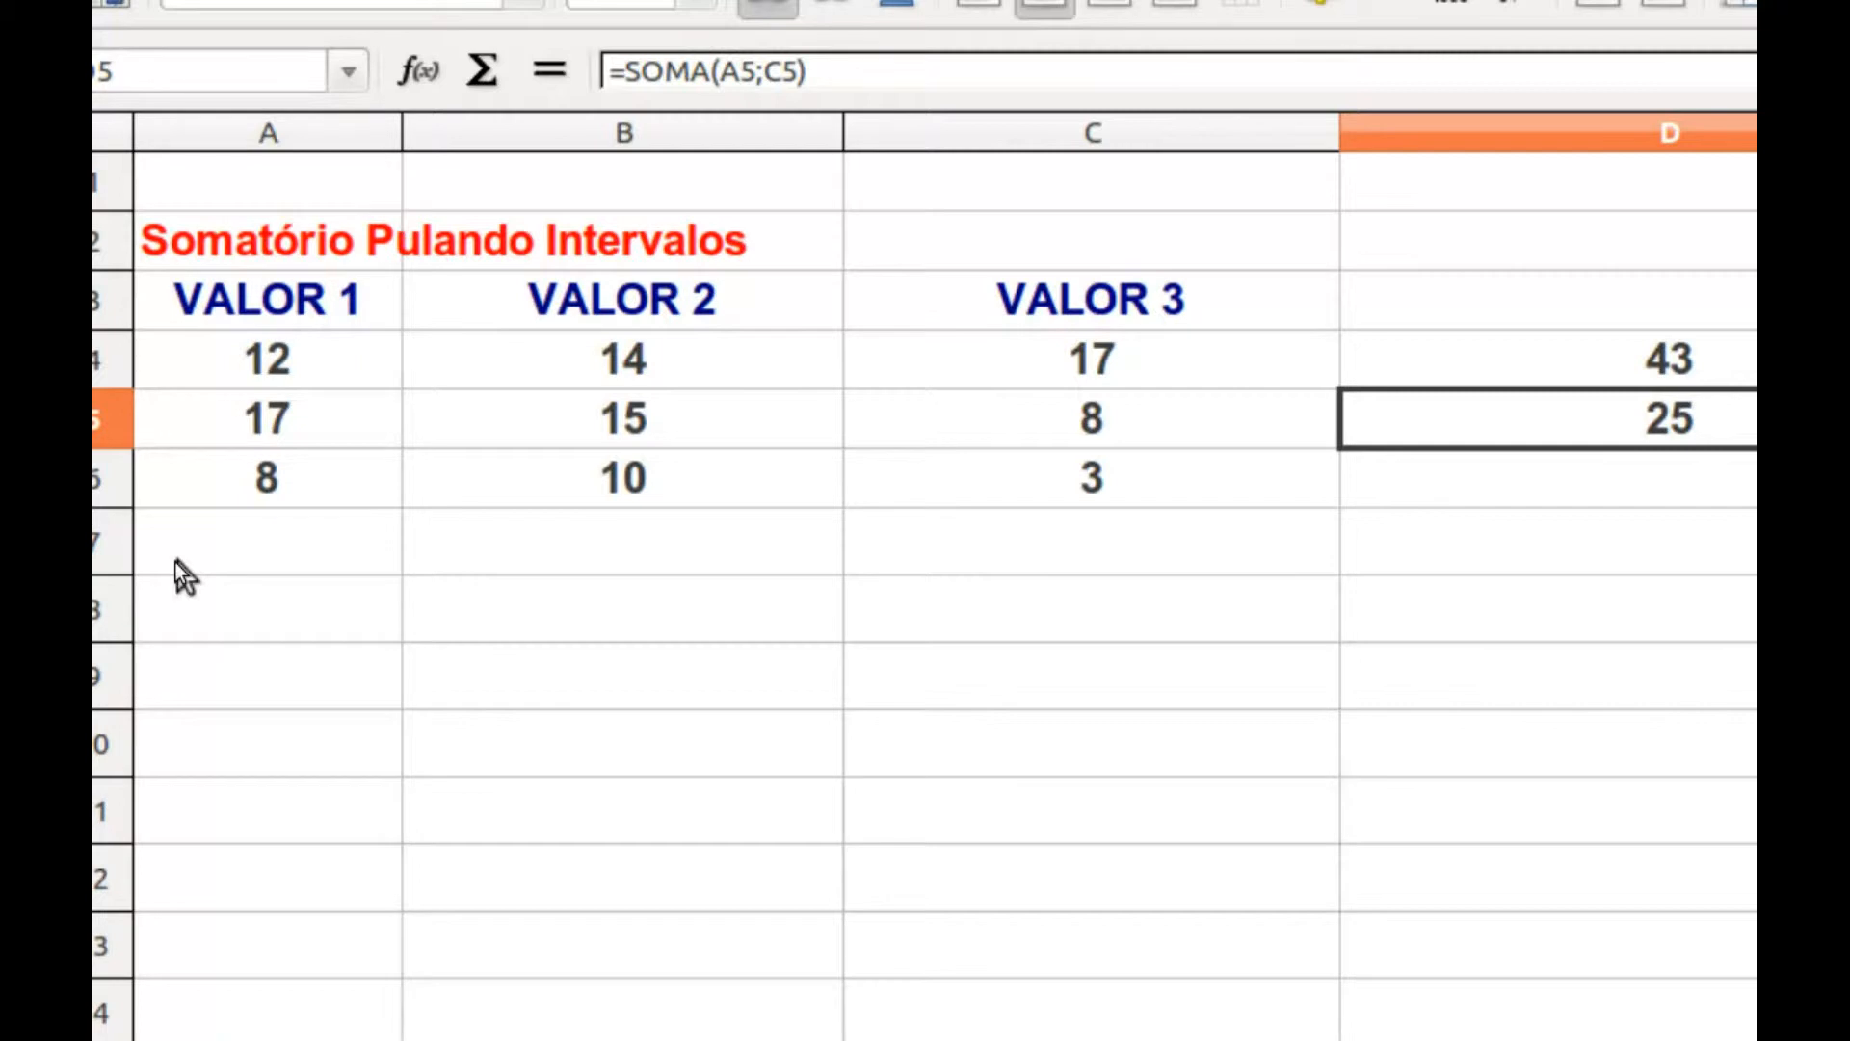
- Enter the formula =SOMA(A6:C6) in cell D6 to sum the whole row, and centre its result
left_click(1520, 473)
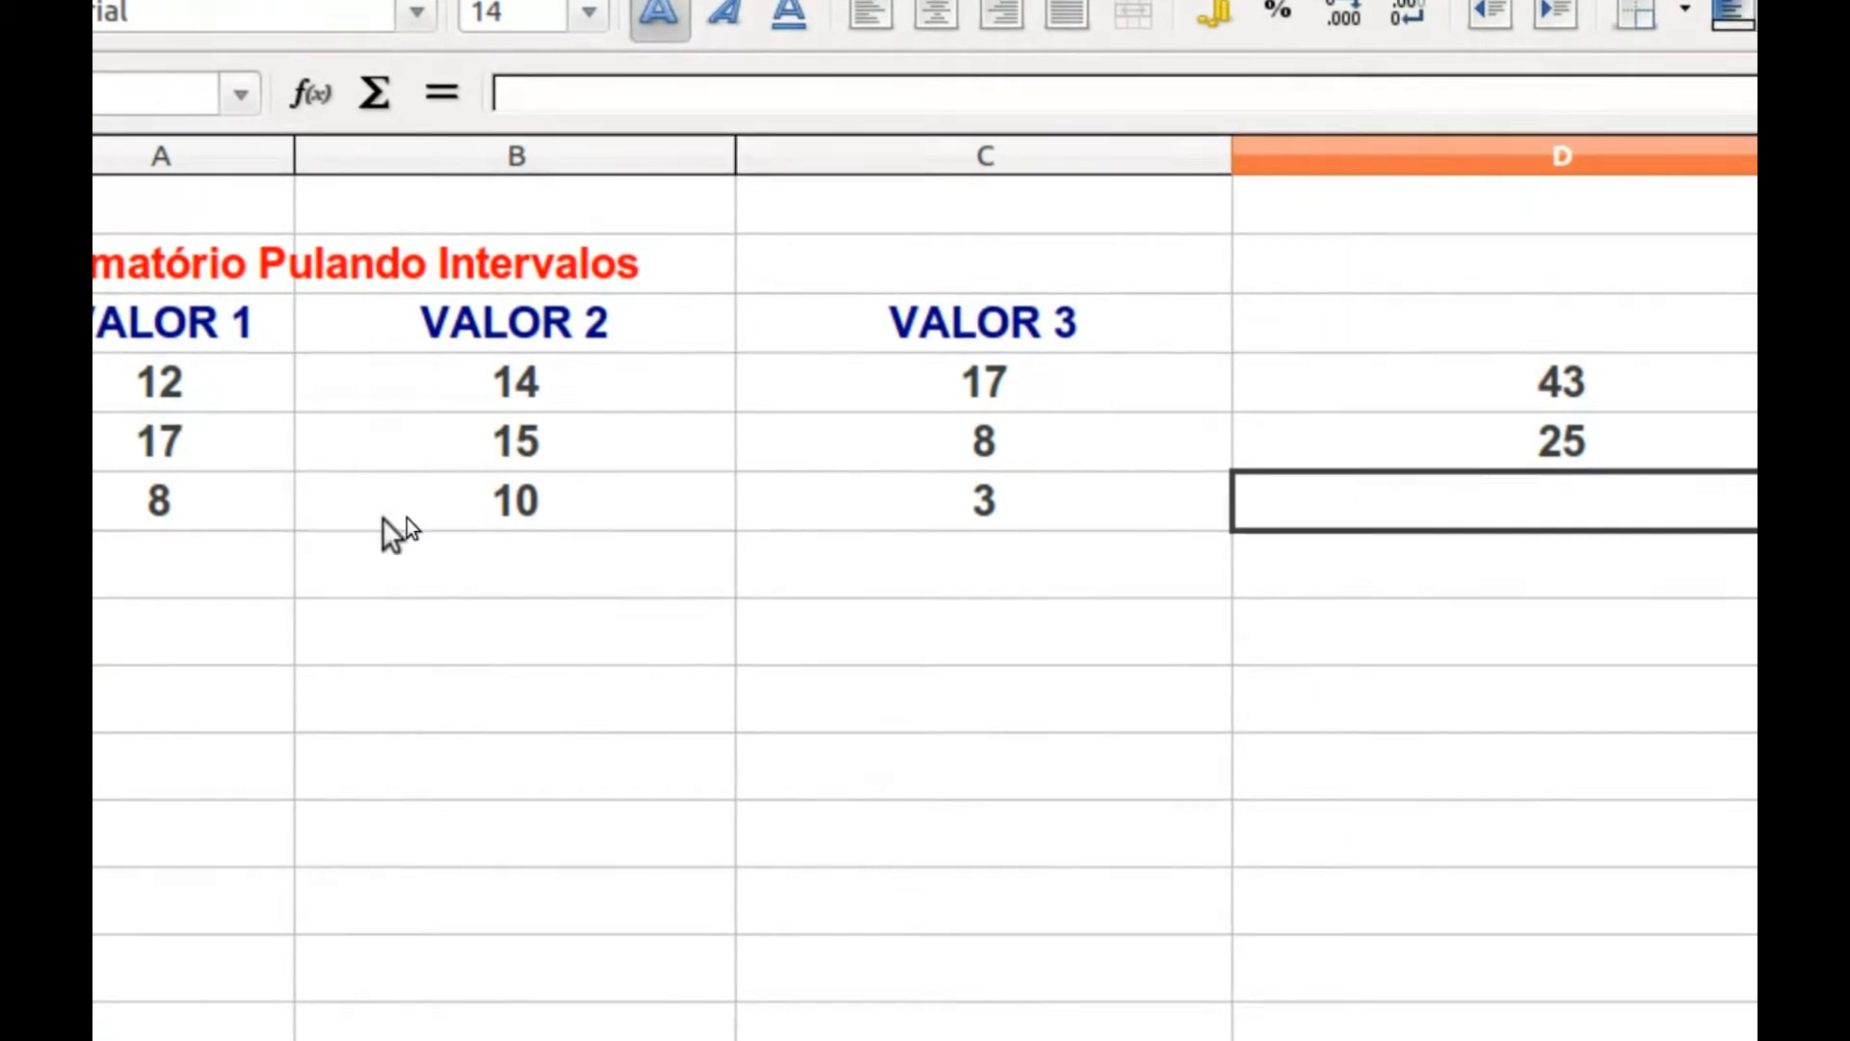
type("=SOMA(")
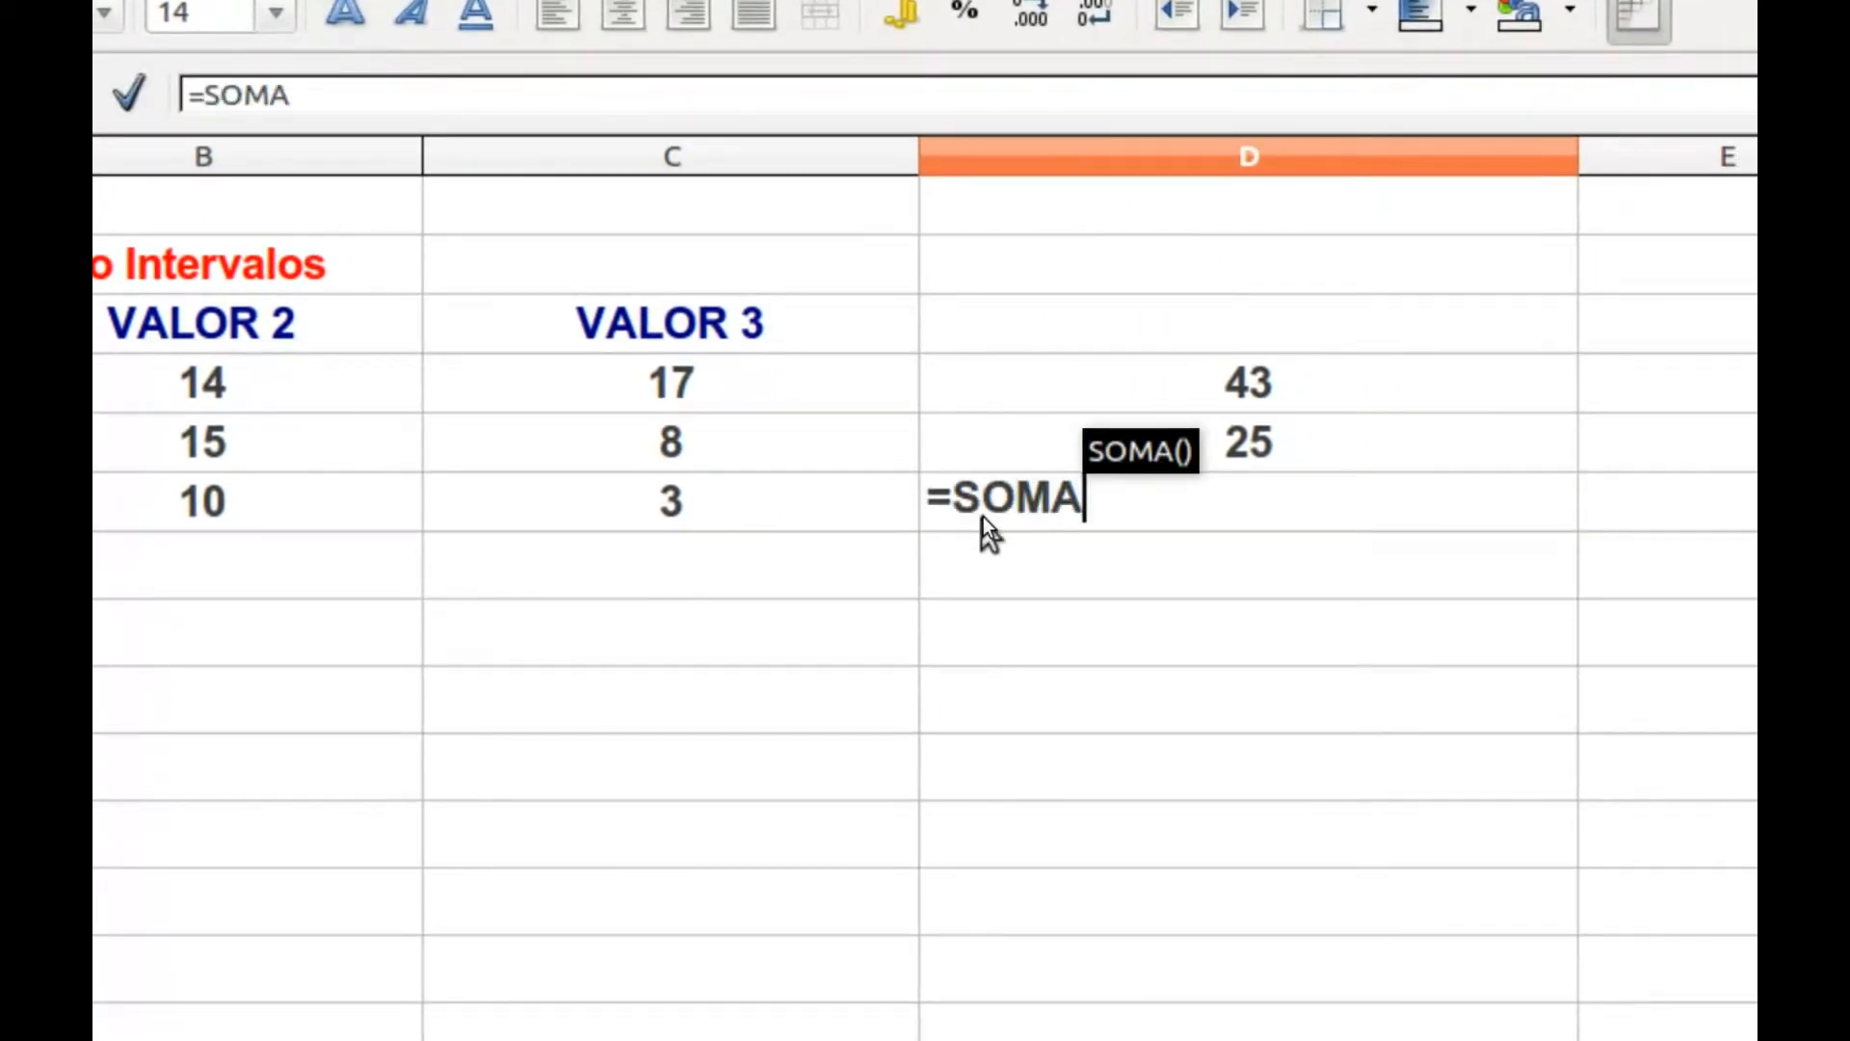
left_click_drag(183, 496, 713, 493)
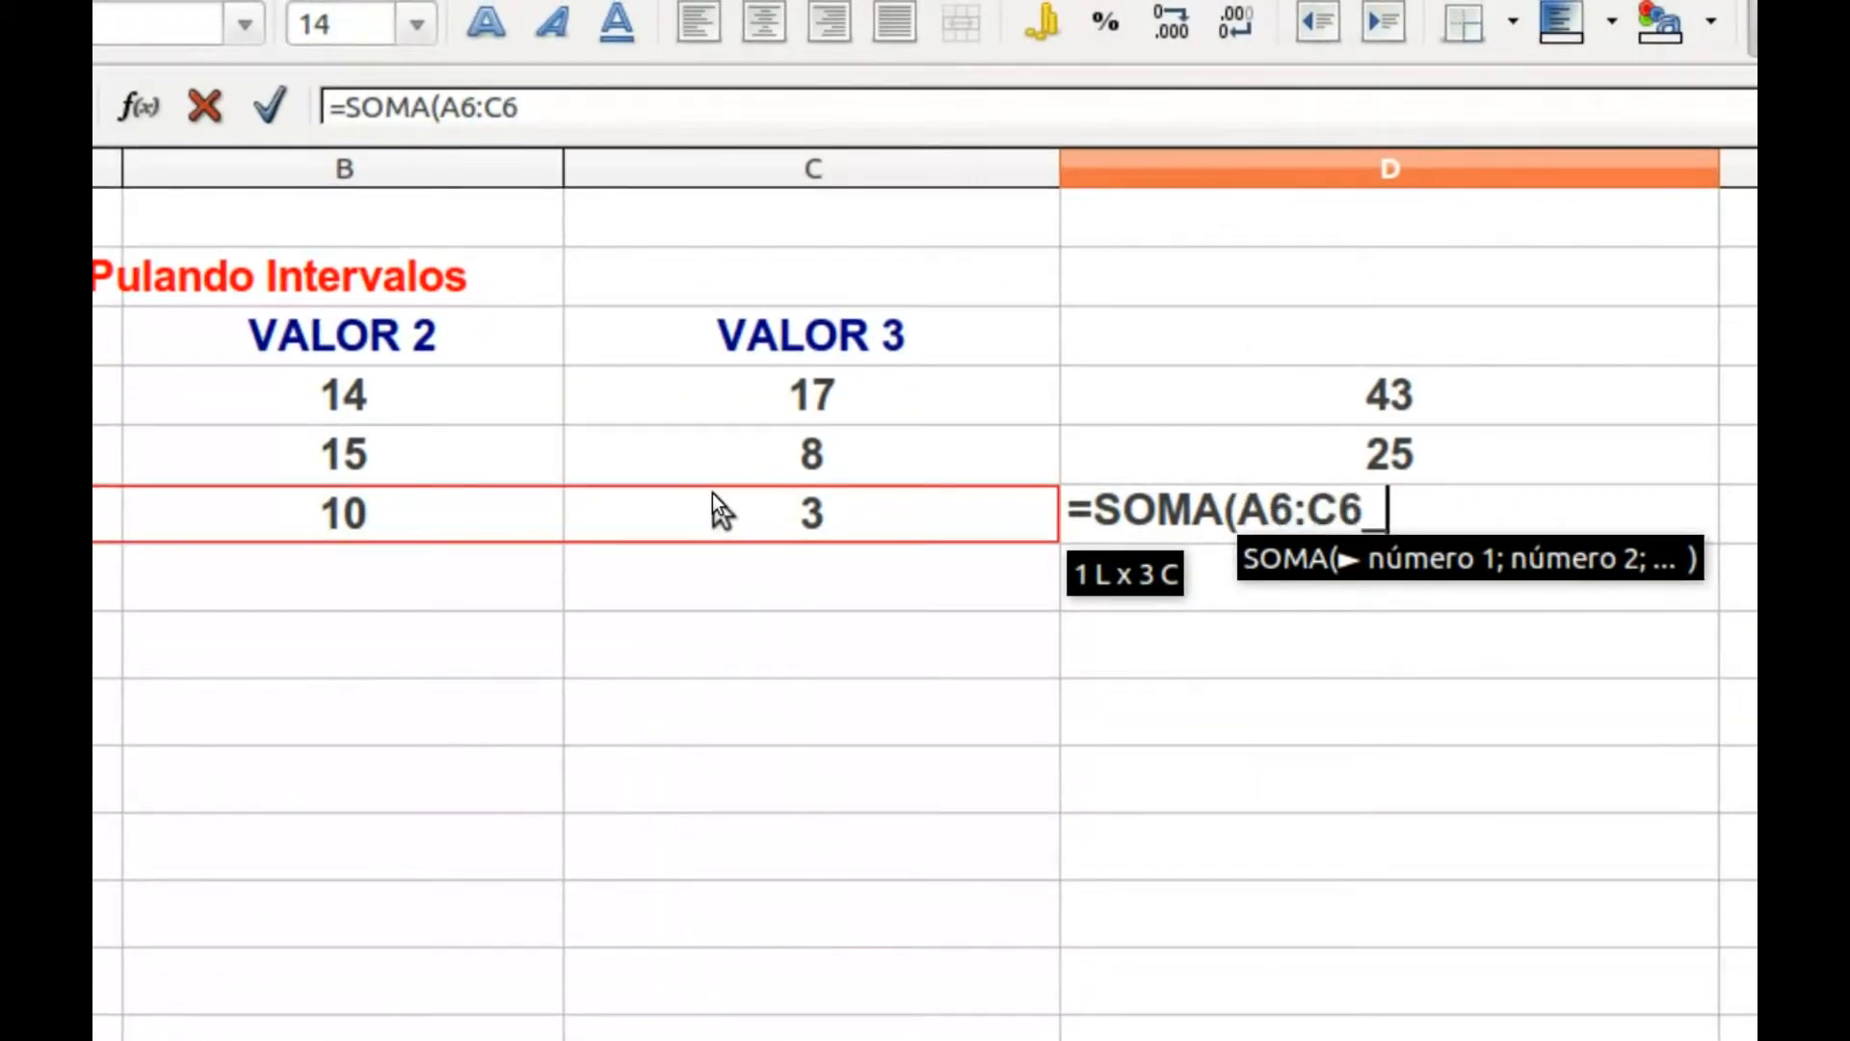
type("_")
key("BackSpace")
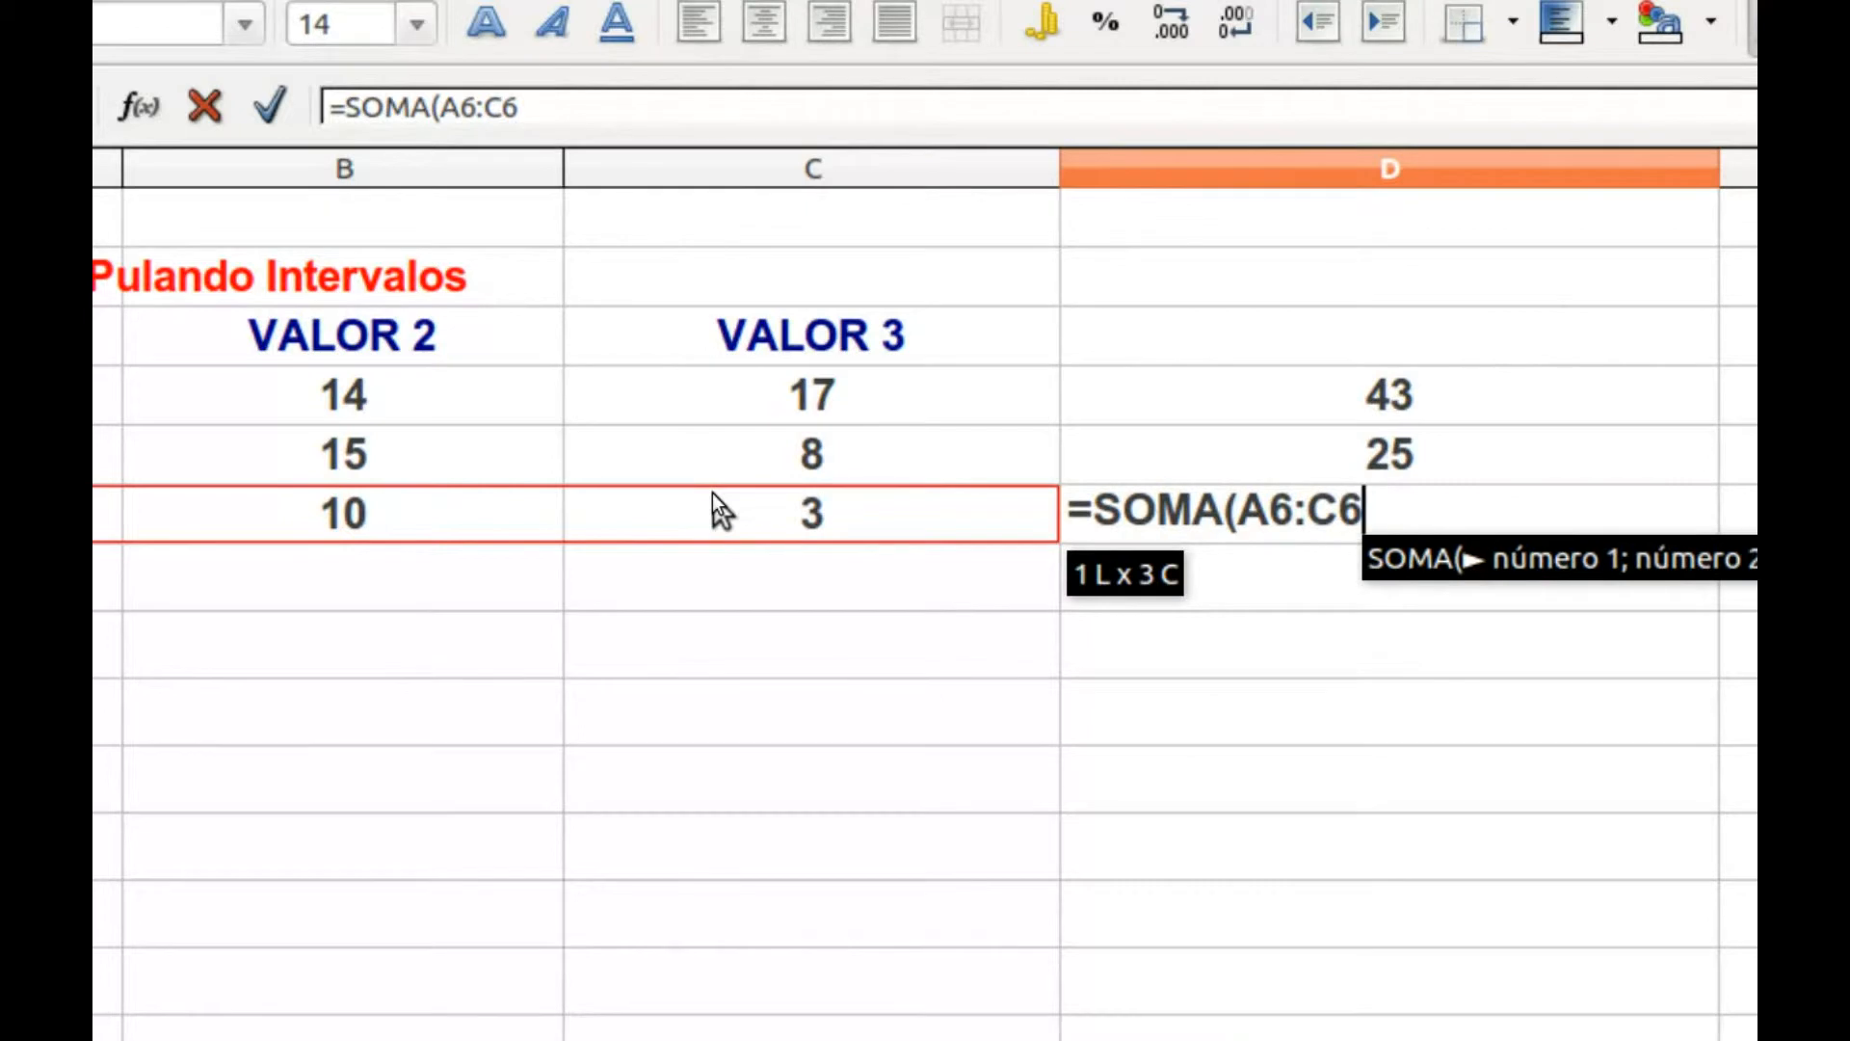
type(")")
key("Return")
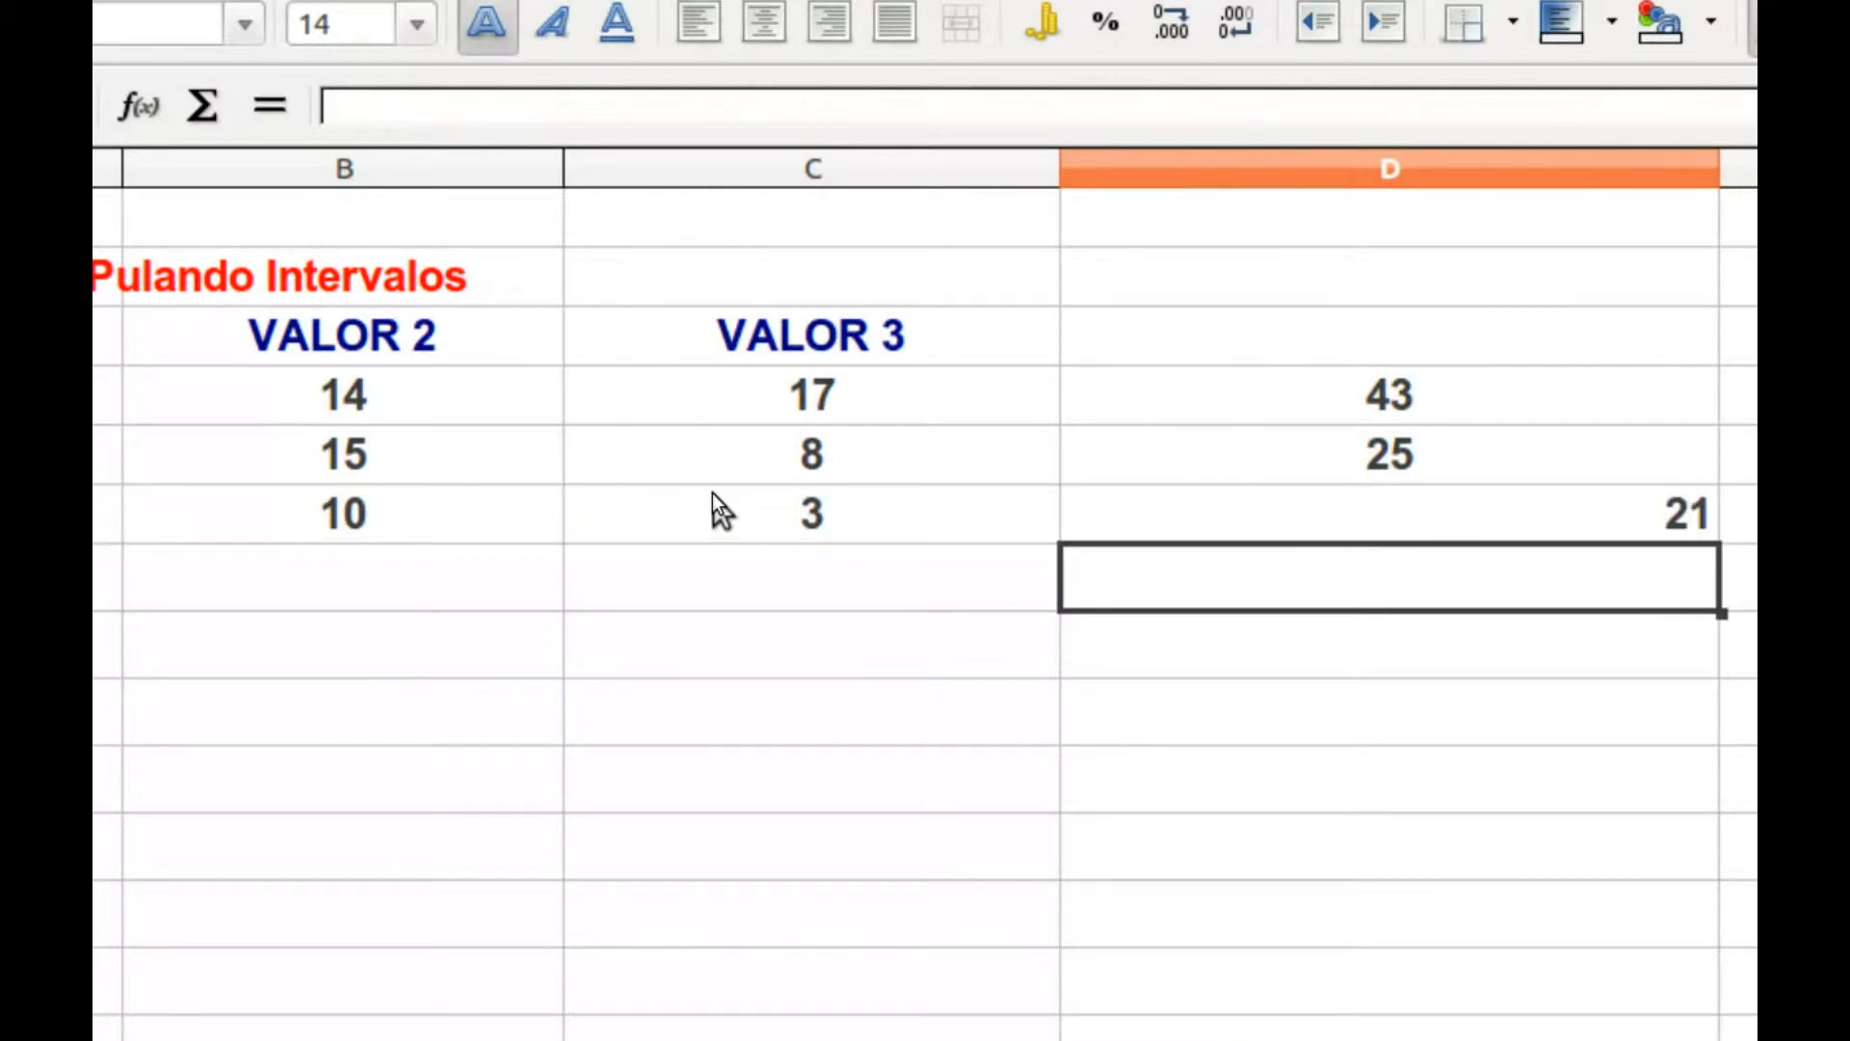
left_click(1185, 506)
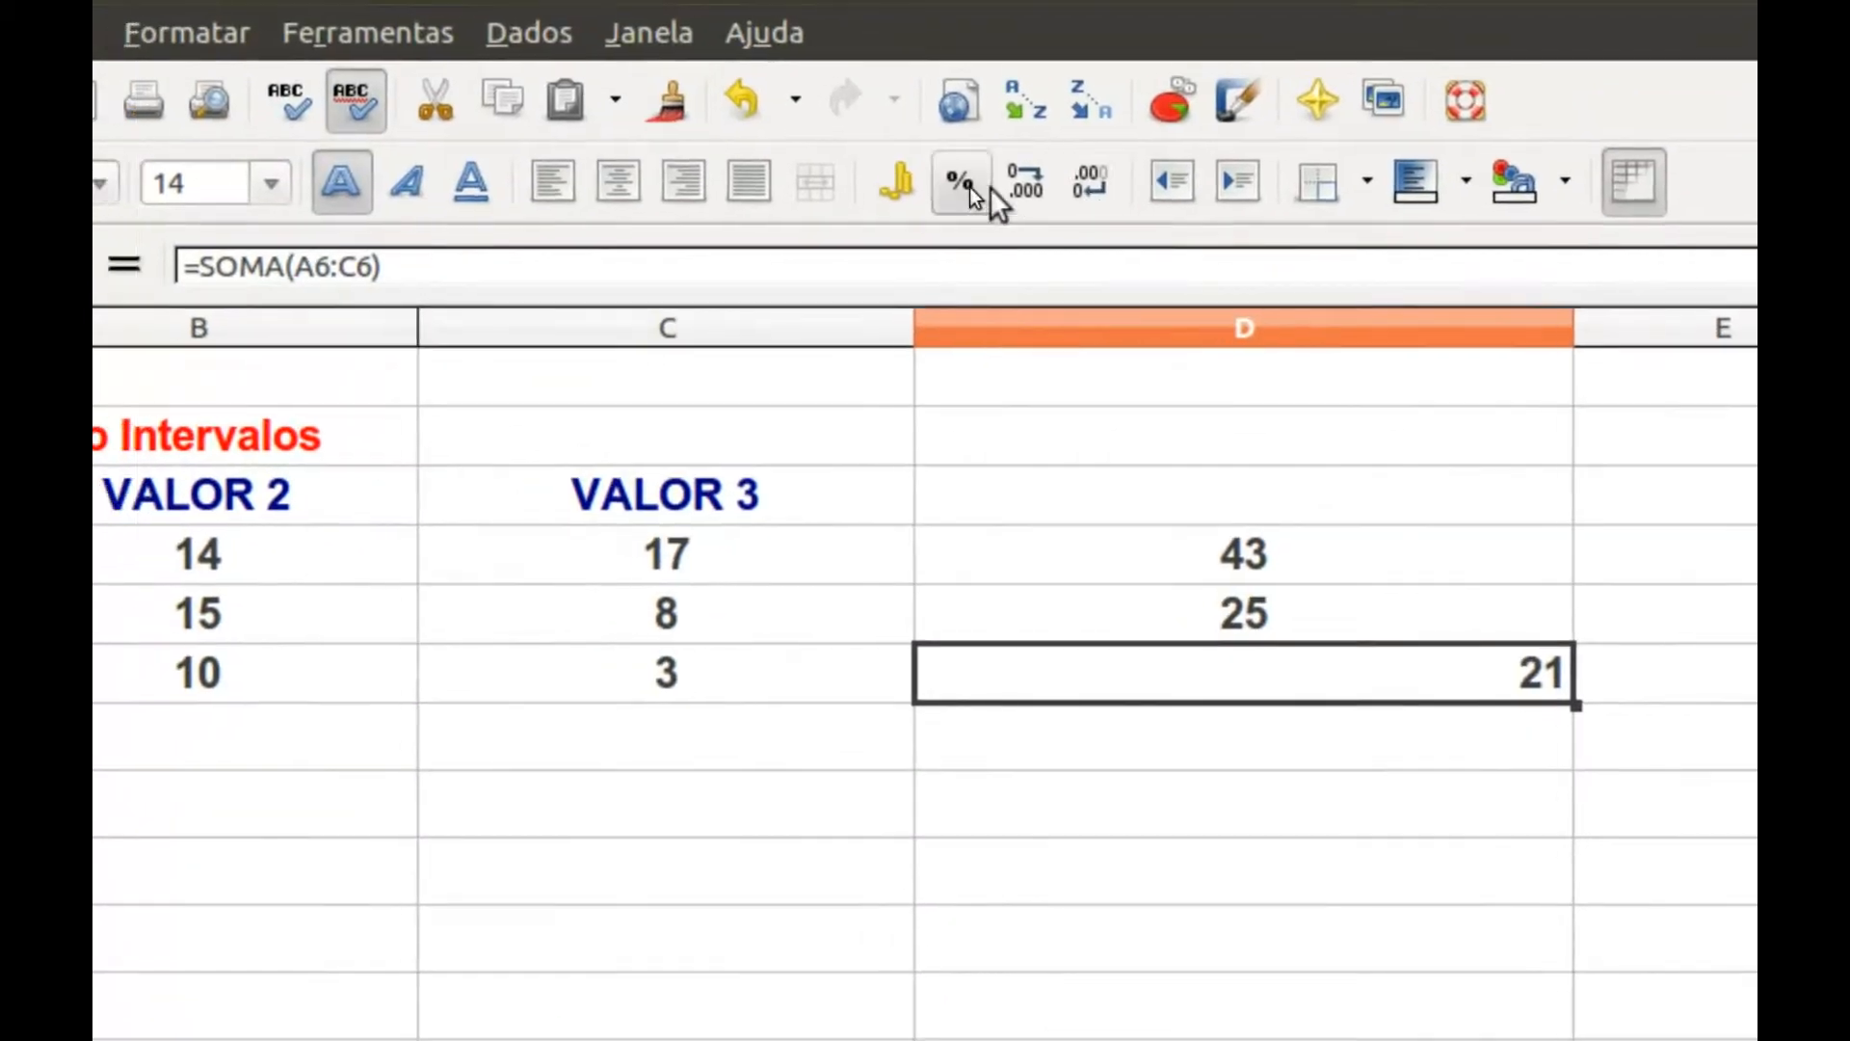
left_click(749, 173)
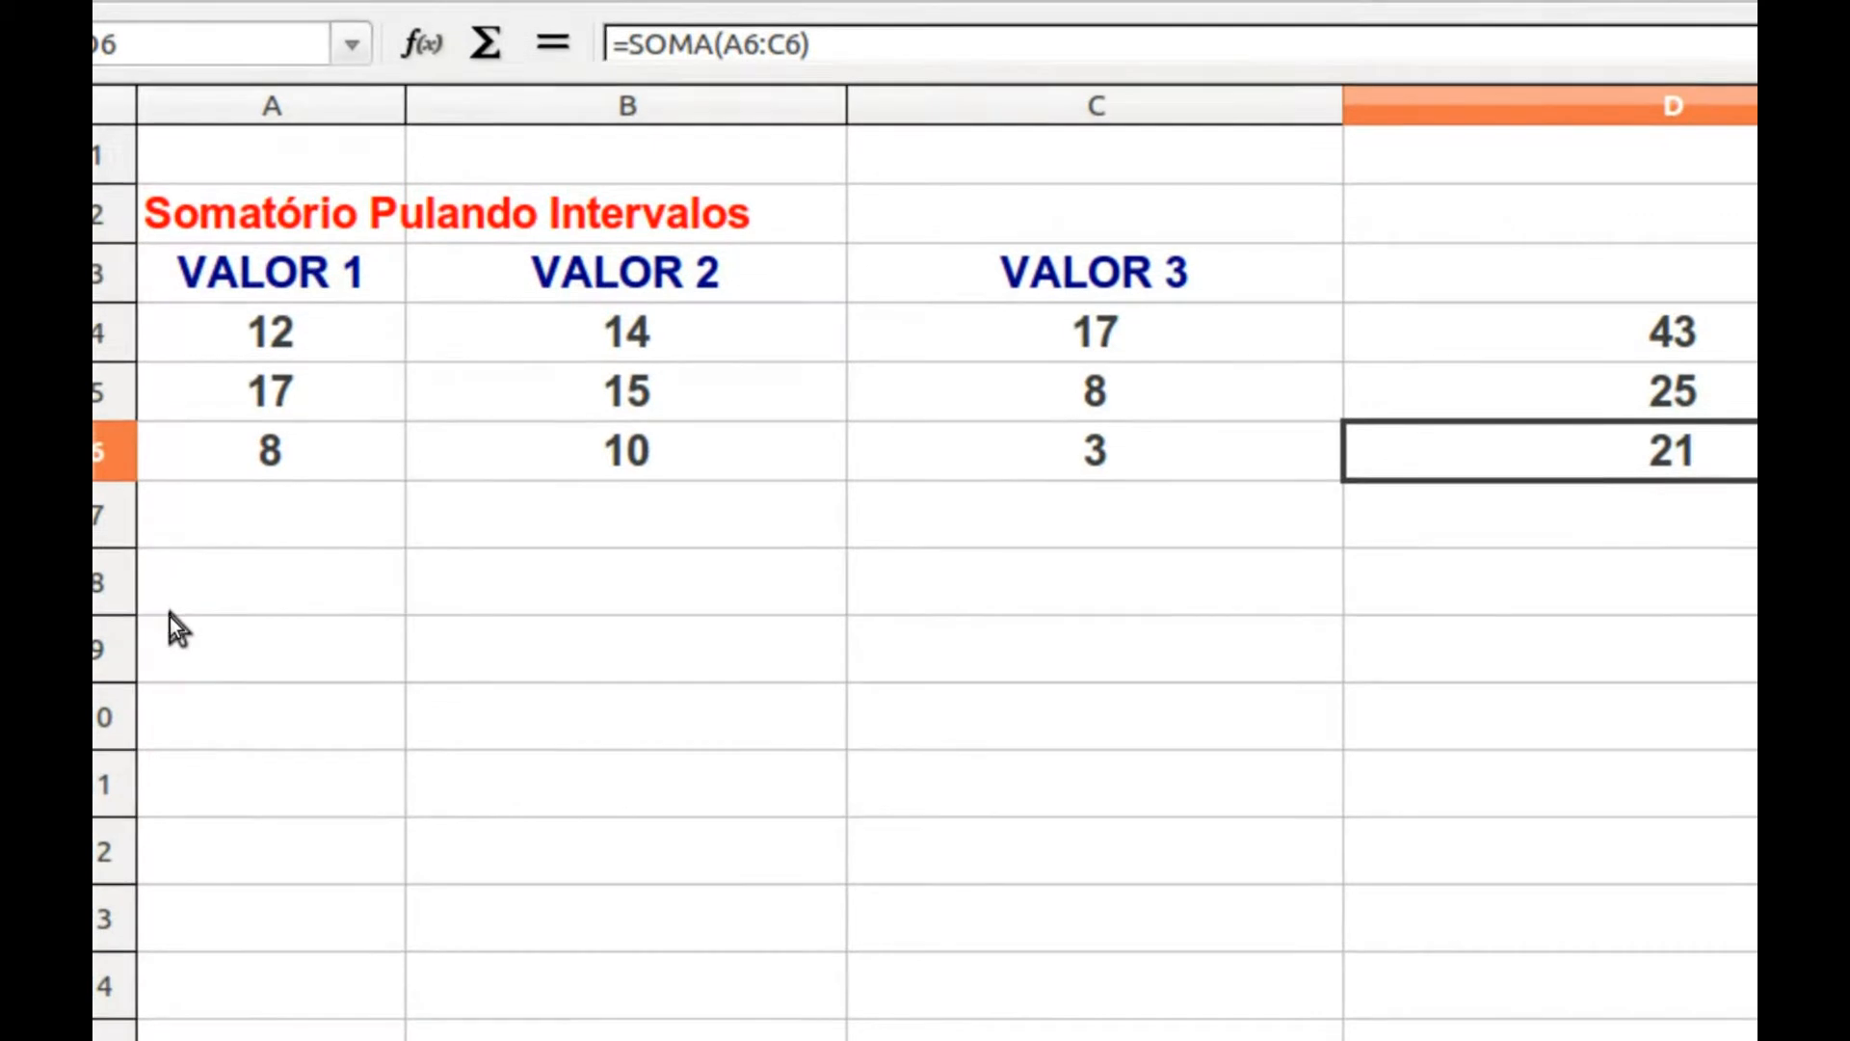
scroll(169, 620, "down", 1)
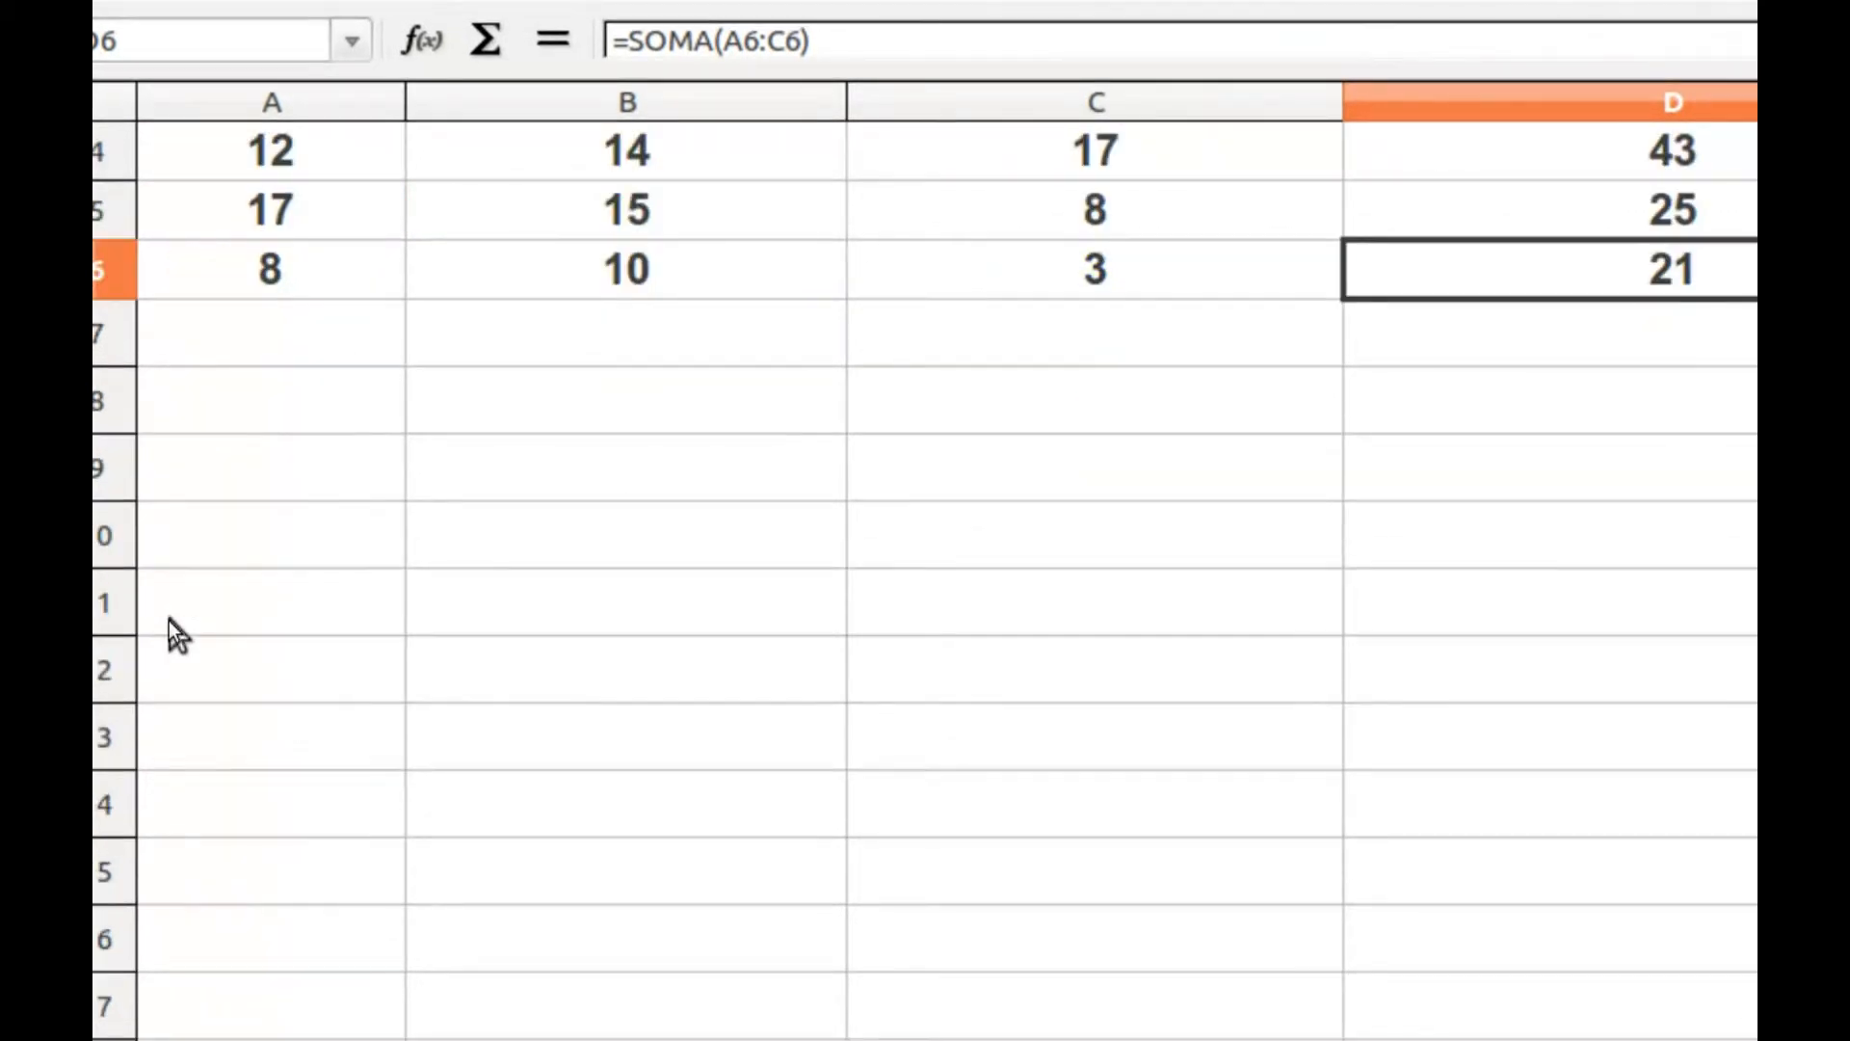
scroll(170, 620, "up", 1)
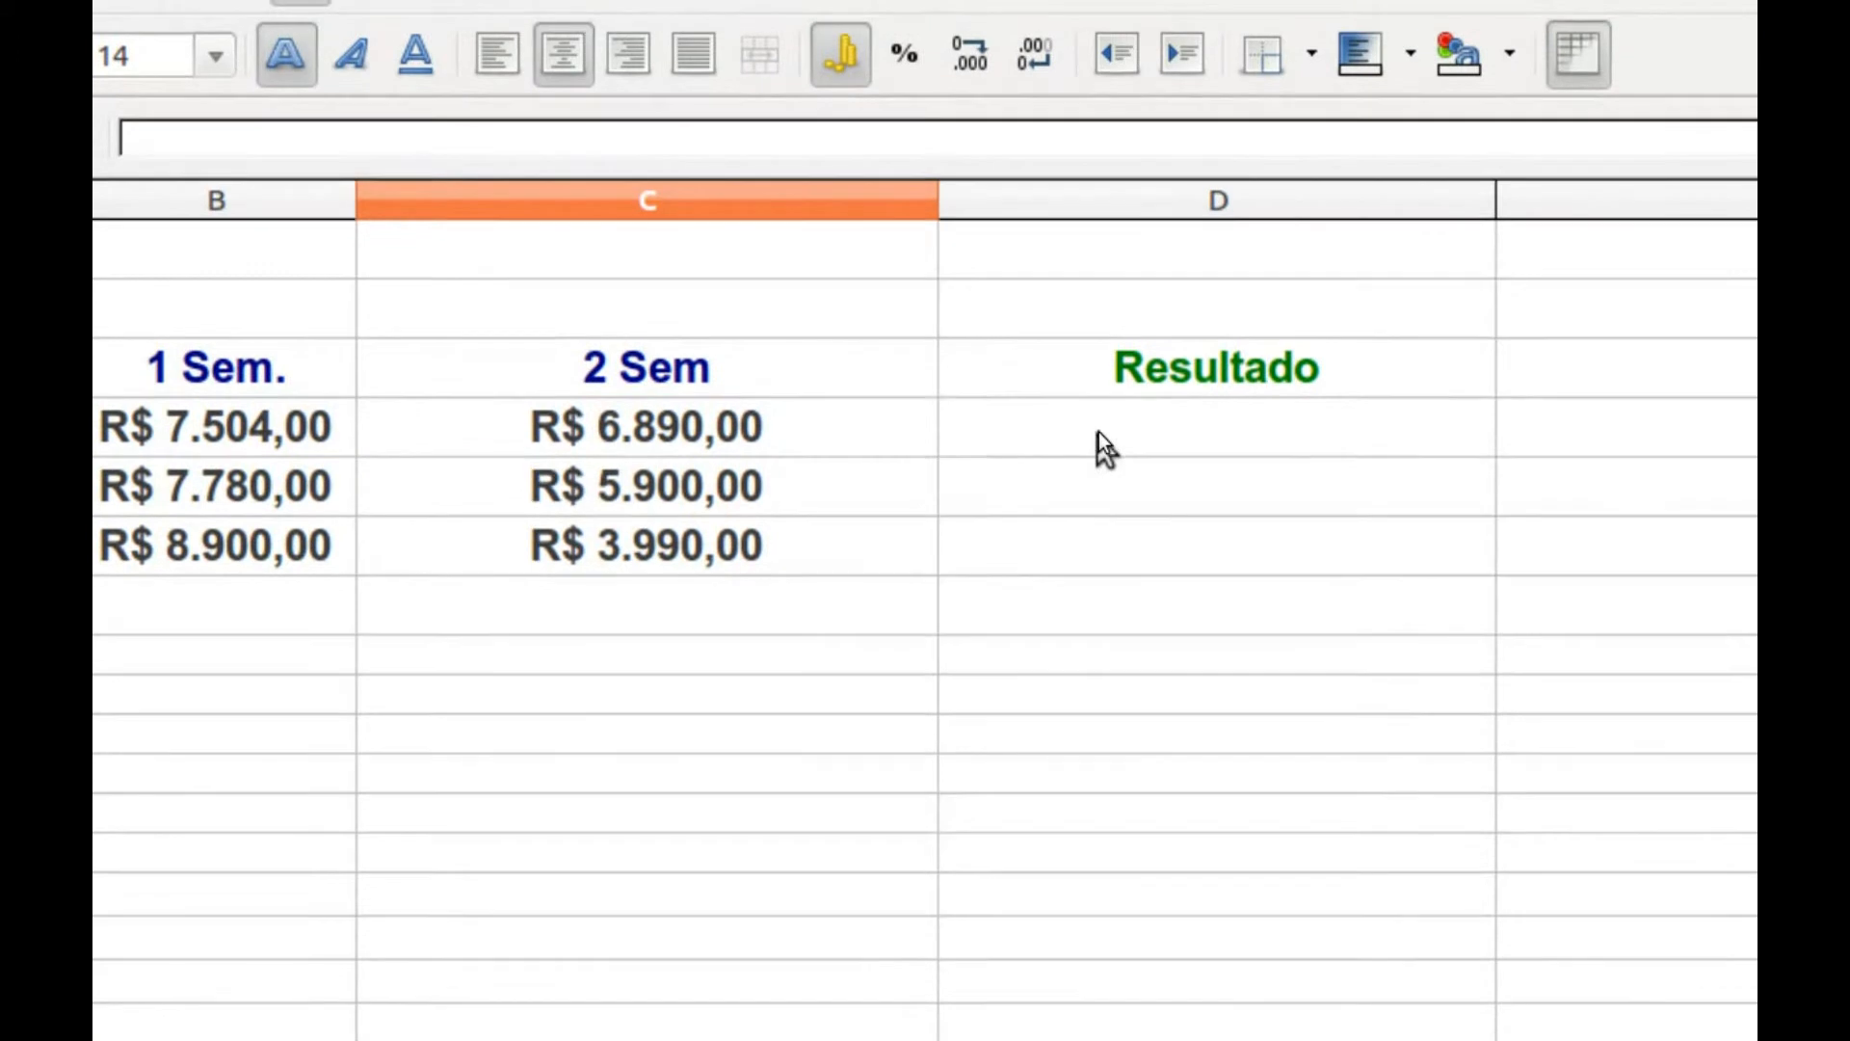
- Sum B4:C4 in cell D4 under Resultado with the automatic Sum function, and check the range its formula uses
left_click(1118, 403)
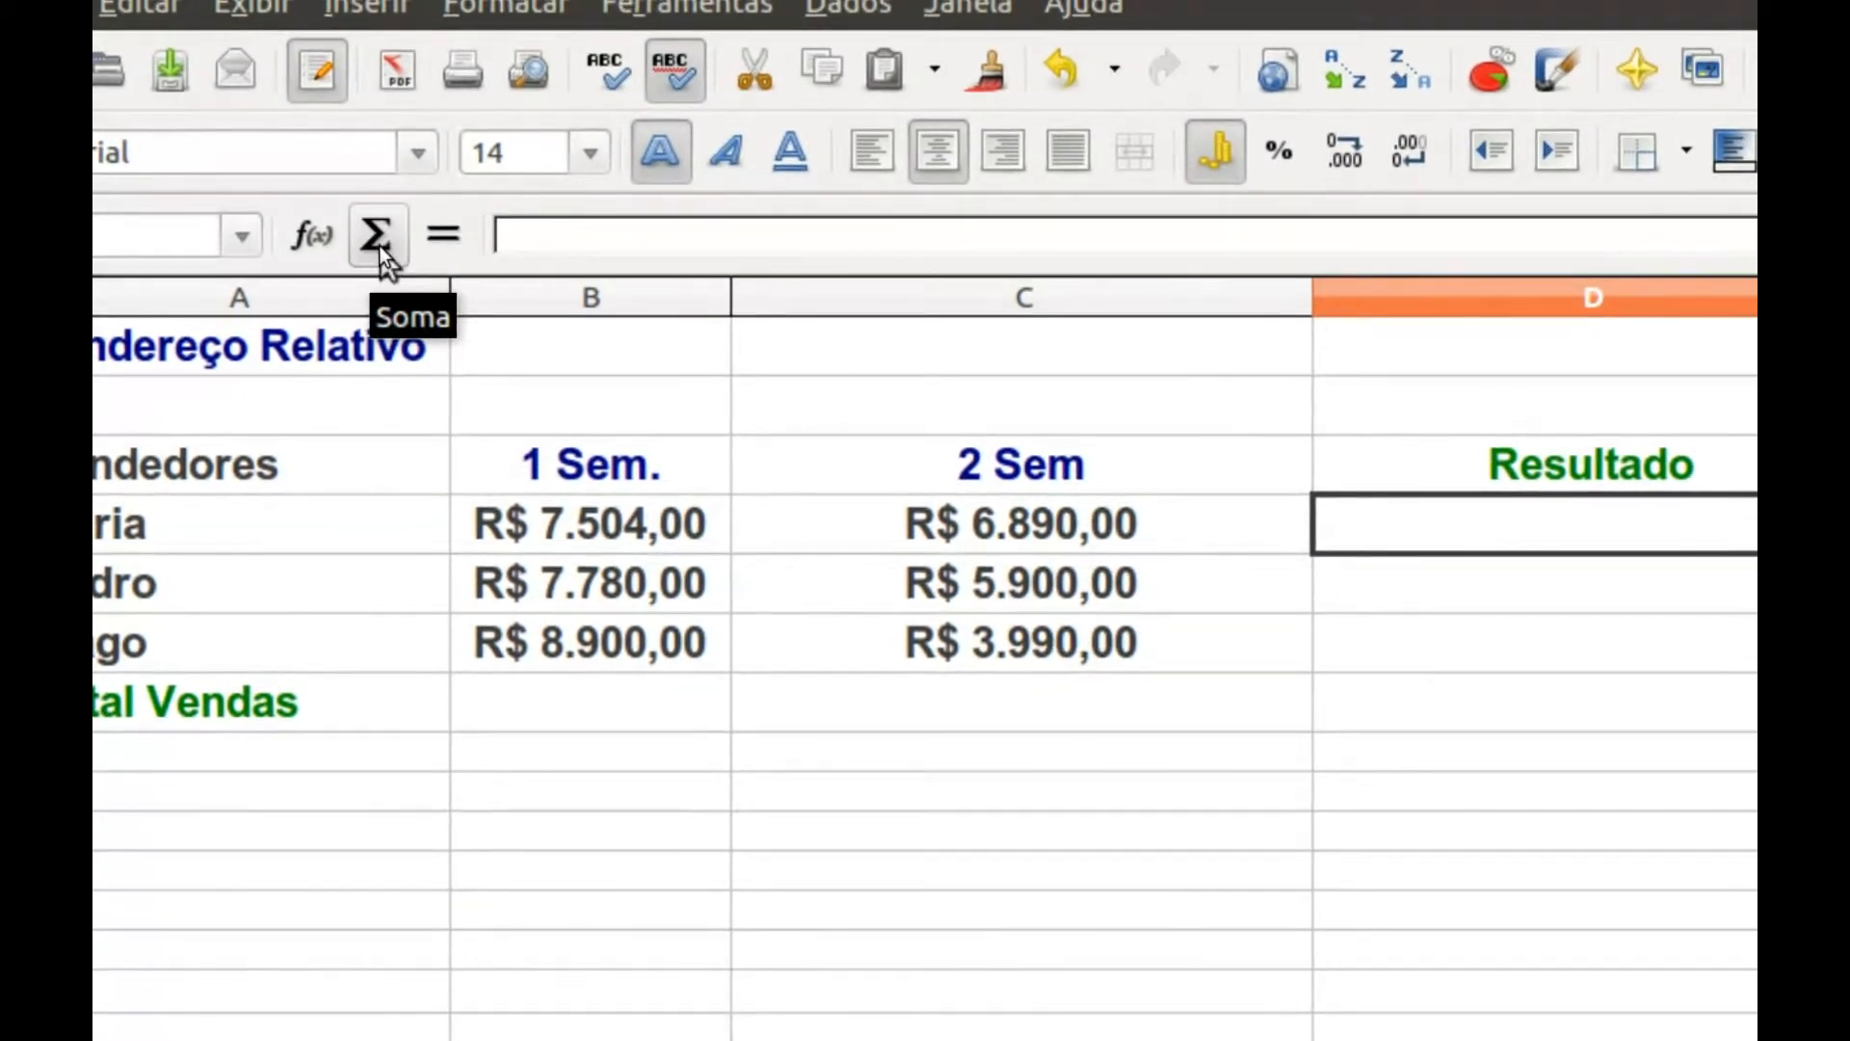
left_click(378, 245)
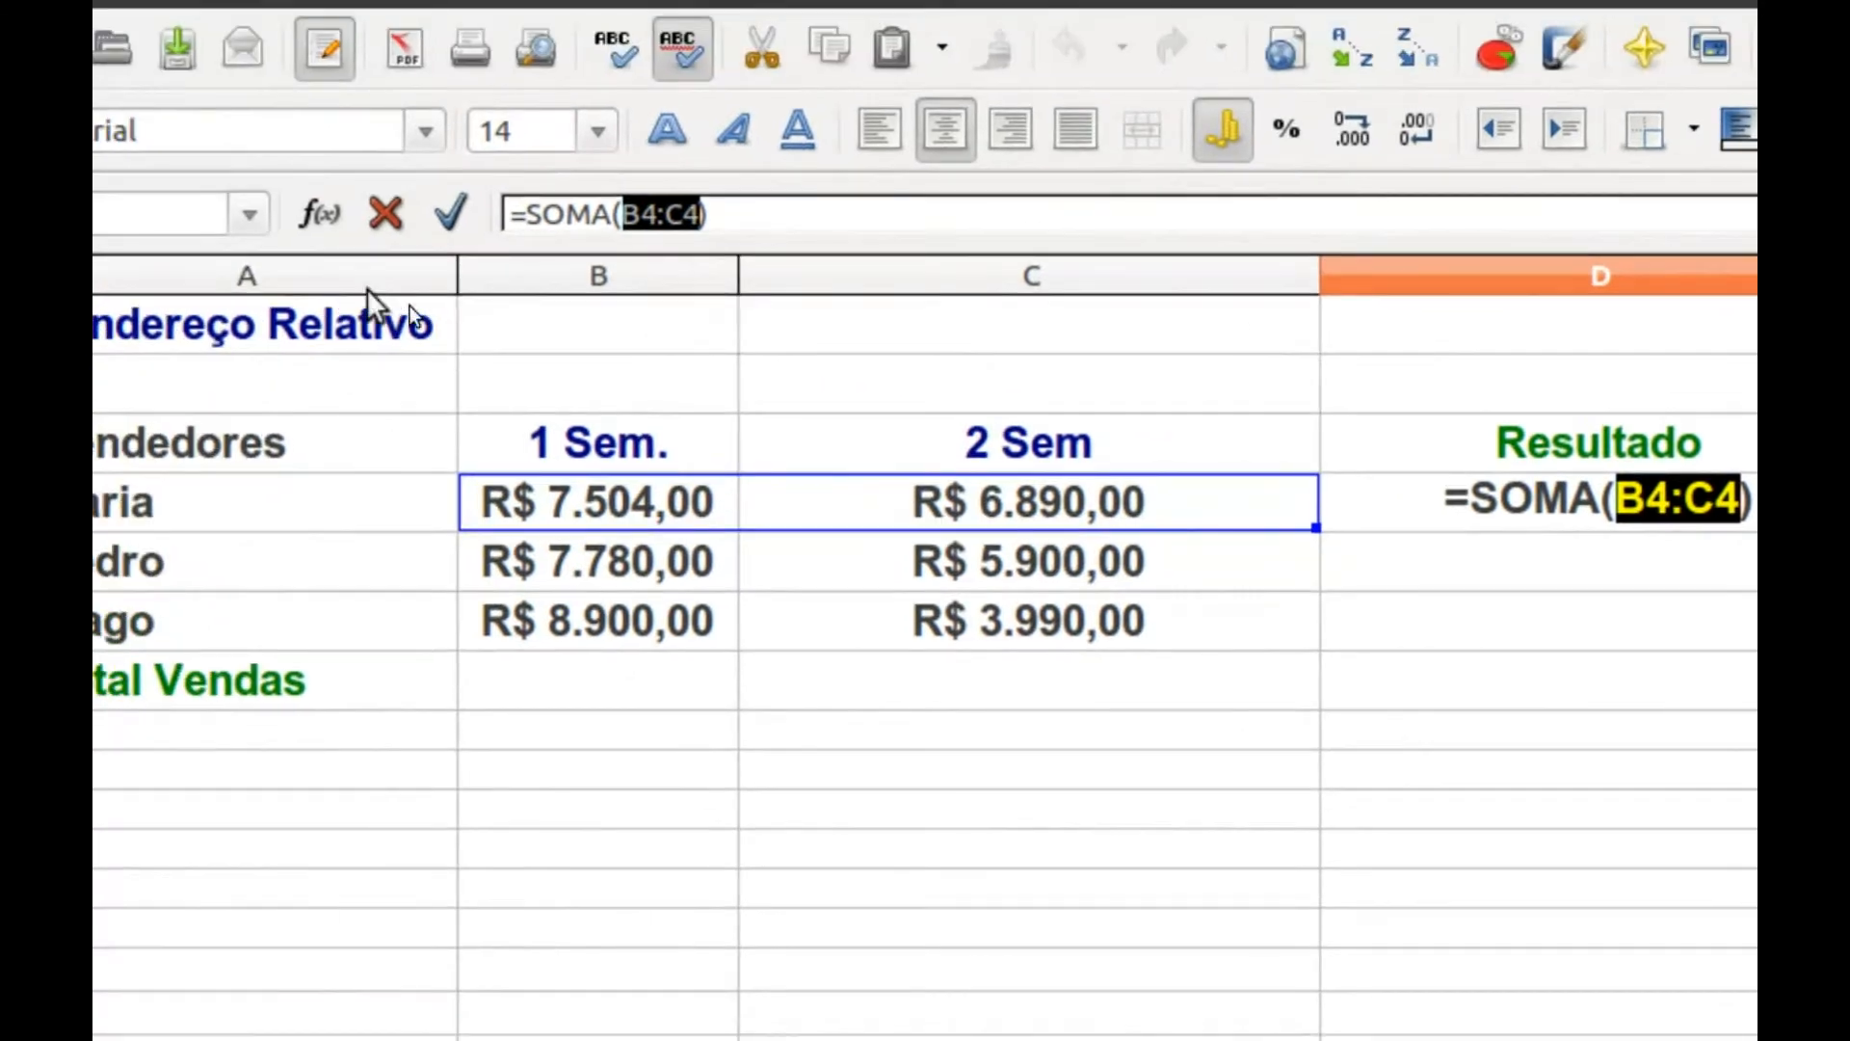
key("Return")
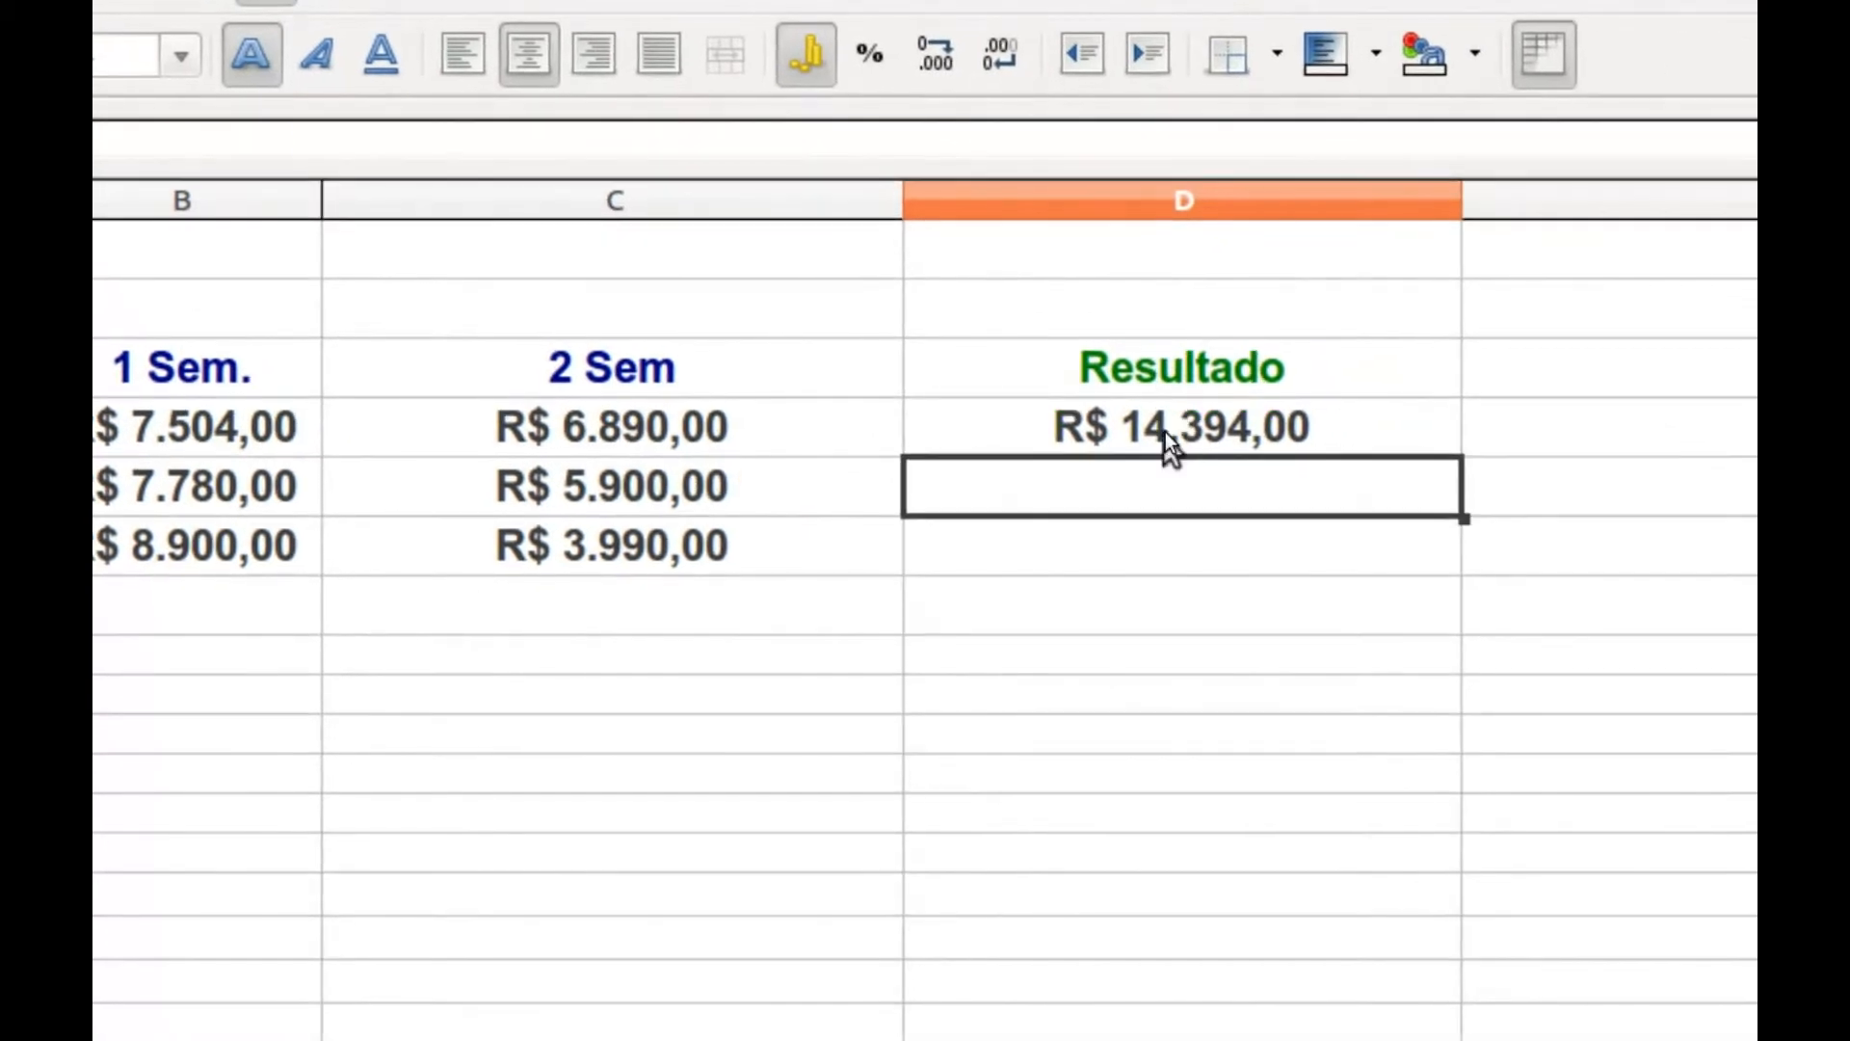
left_click(1165, 431)
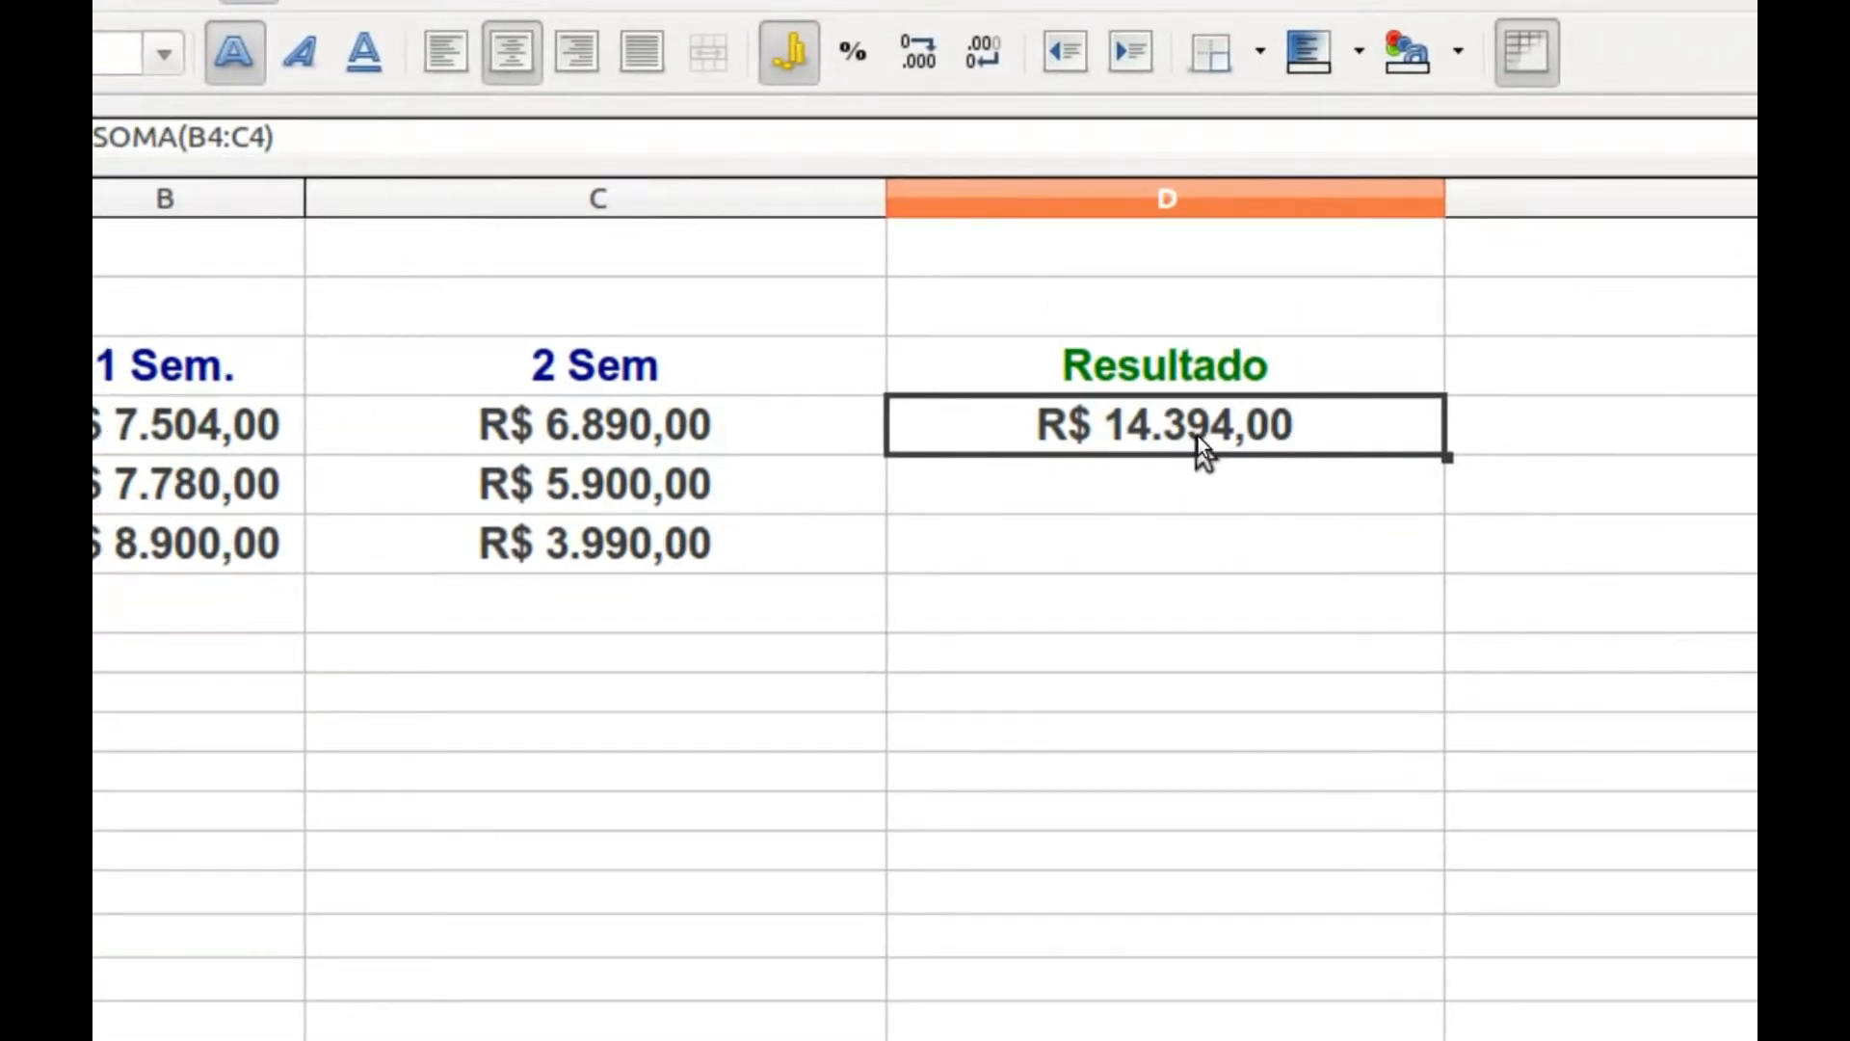
double_click(1199, 436)
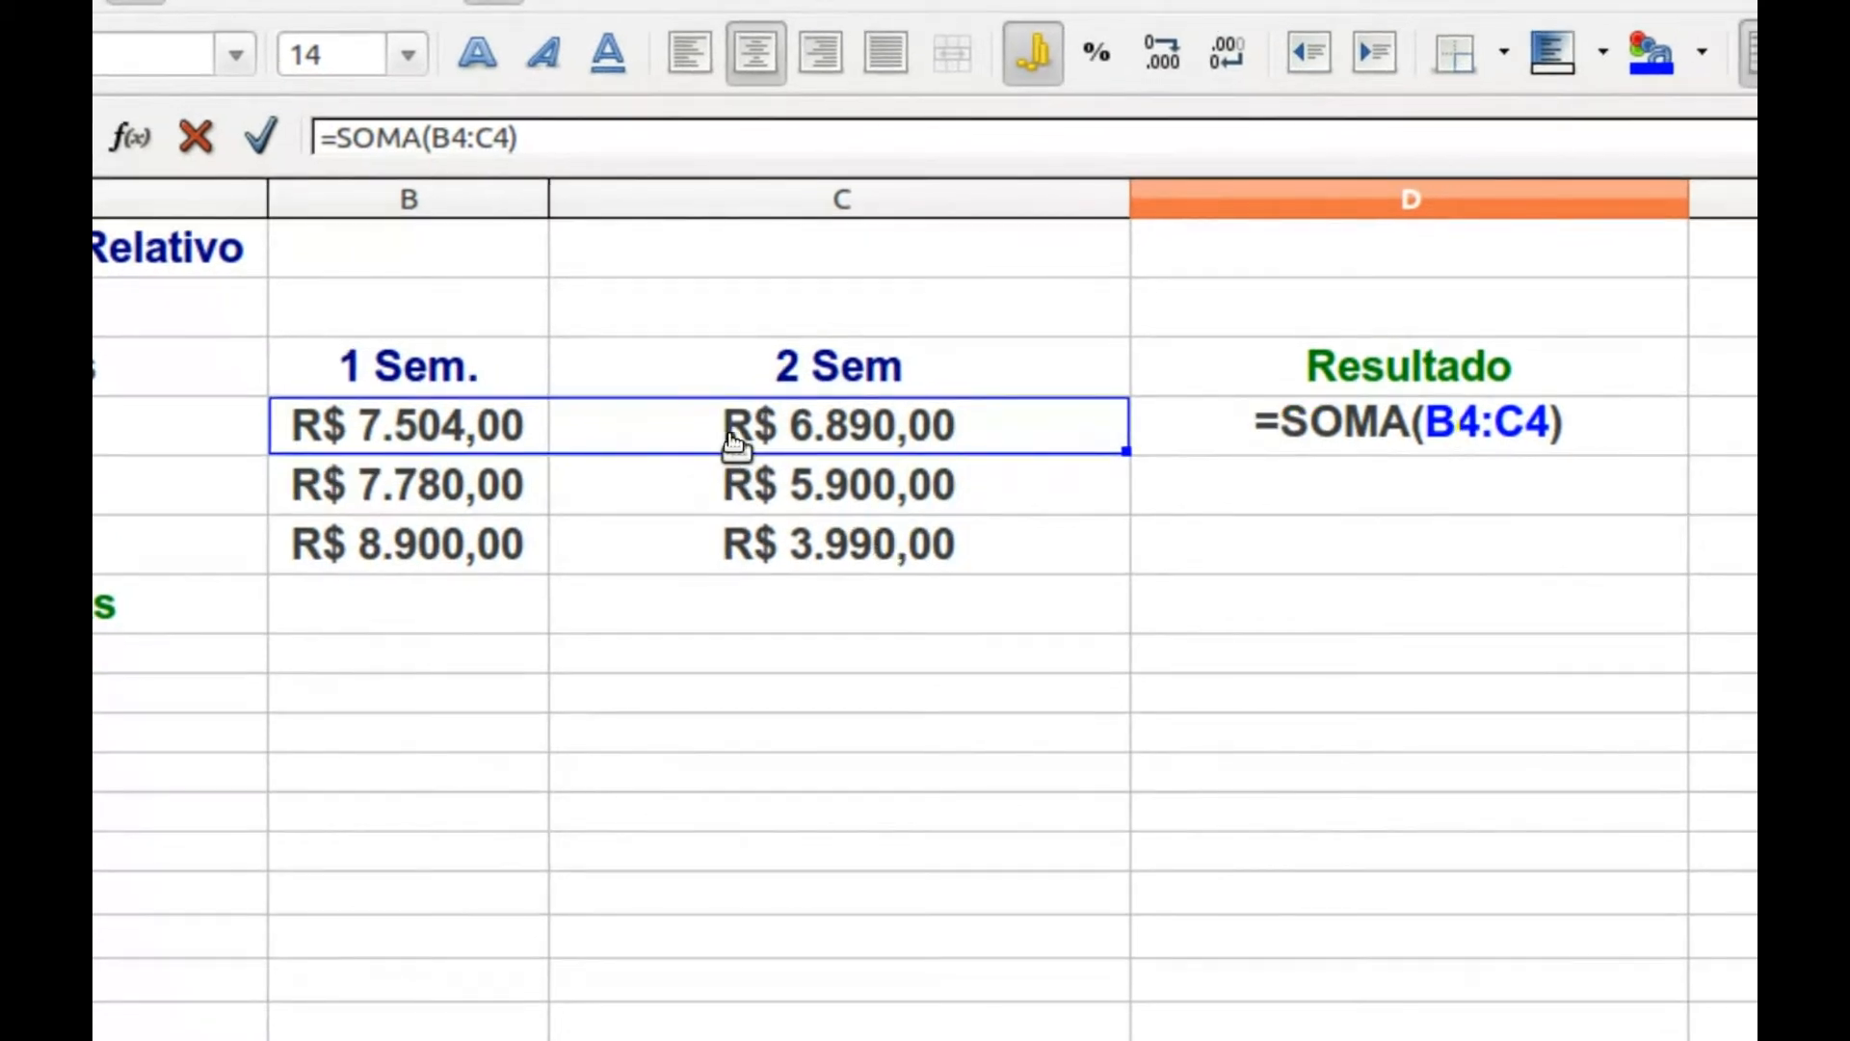
key("Return")
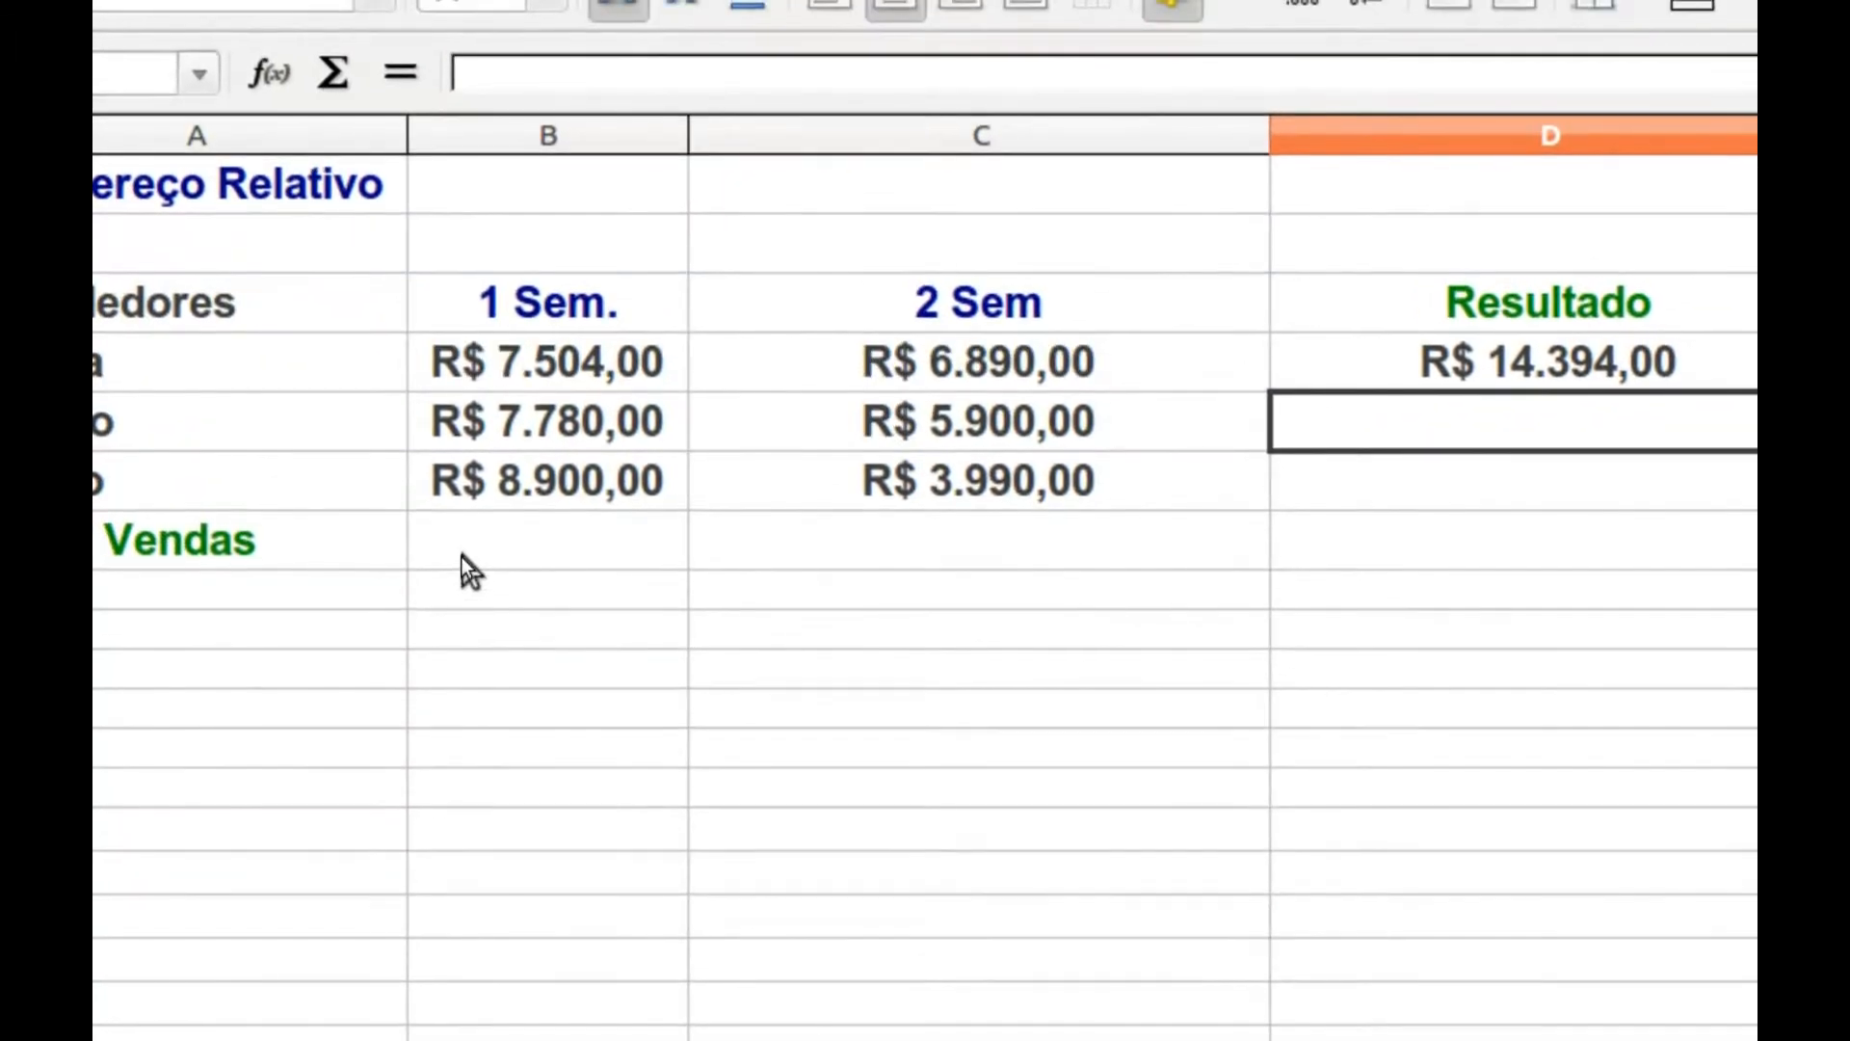
- Sum B4:B6 in cell B7 of the Total Vendas row with the automatic Sum function
left_click(477, 546)
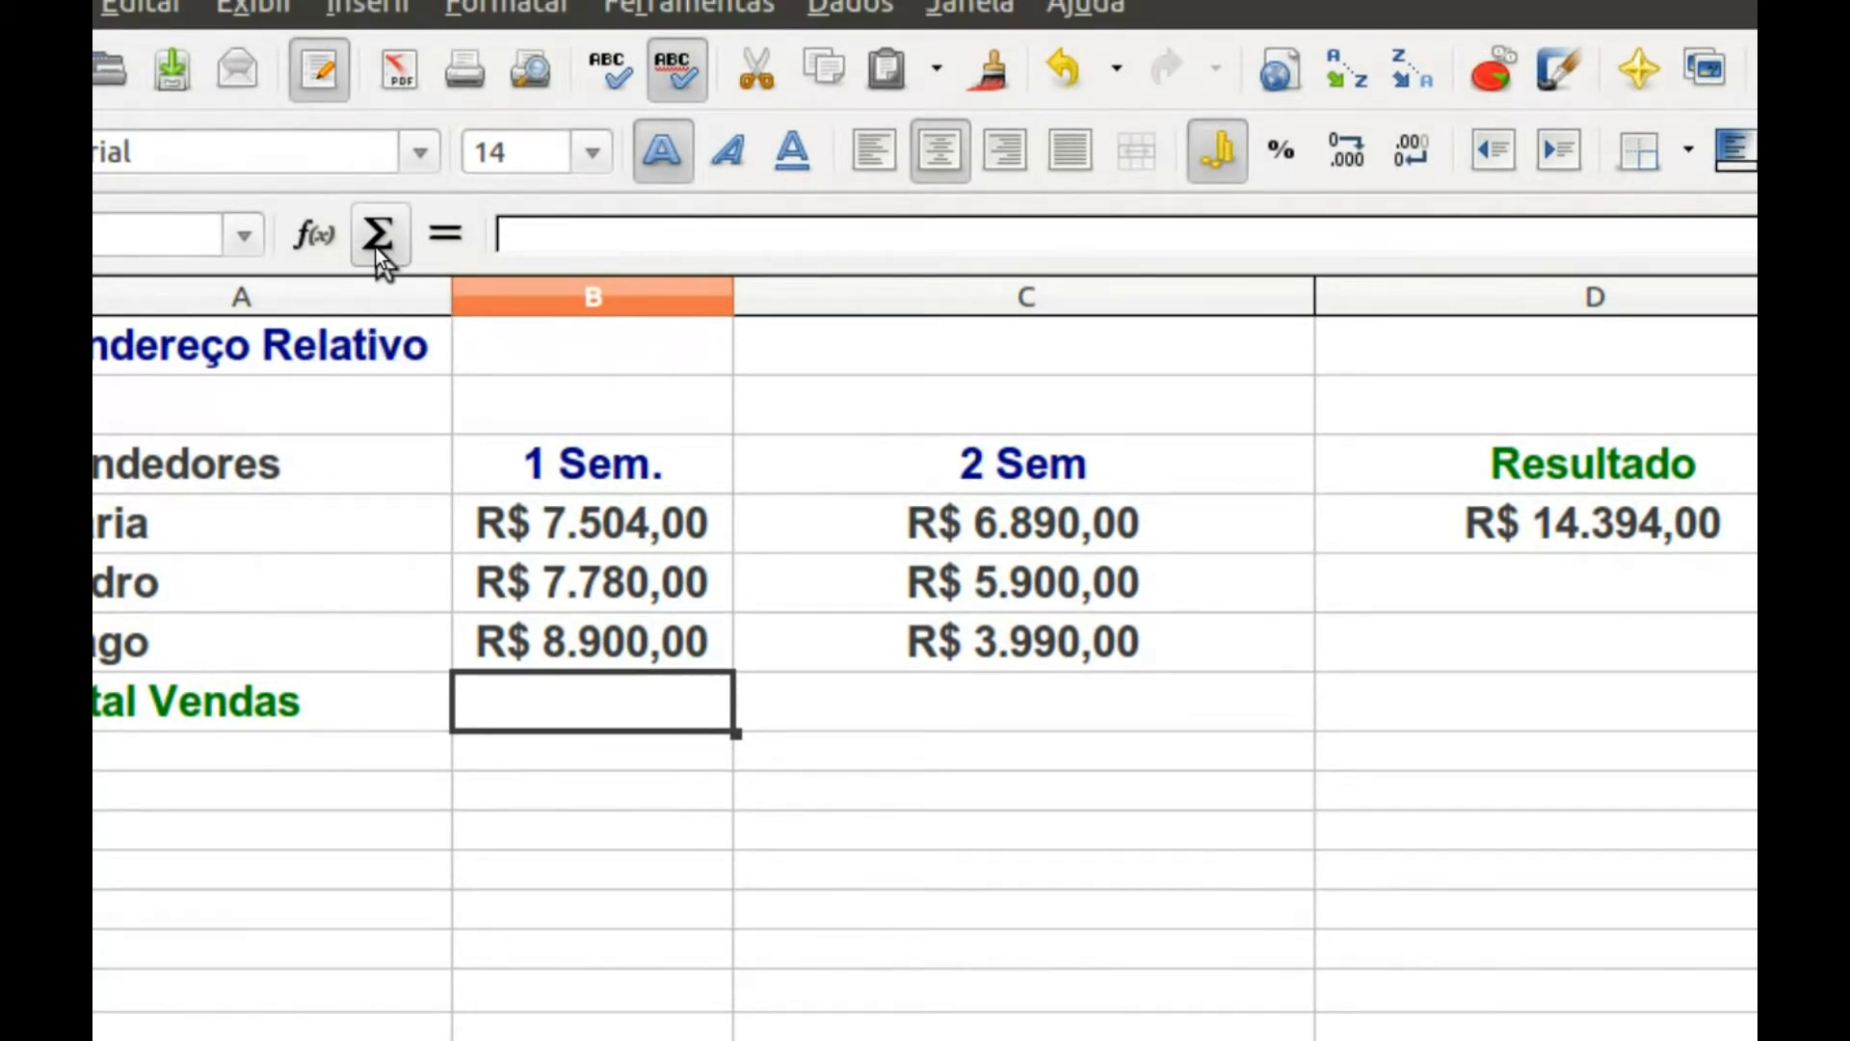
left_click(376, 241)
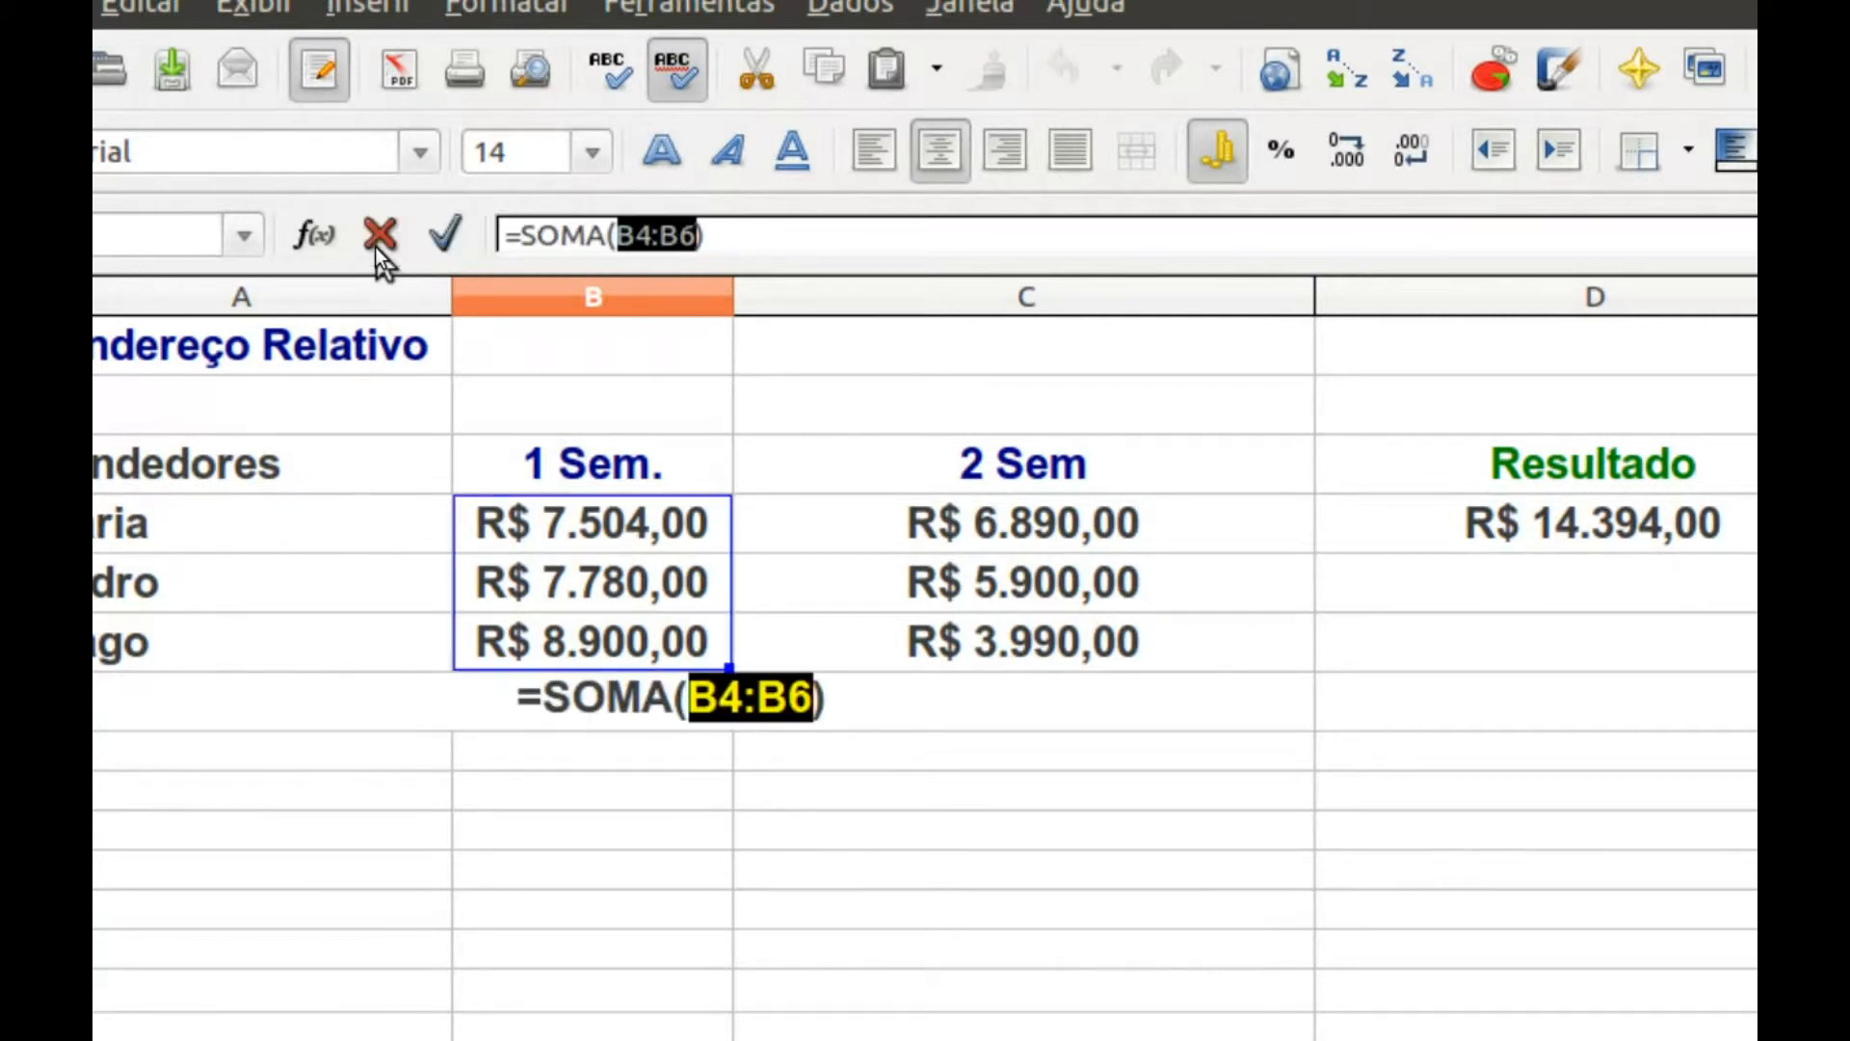
key("Return")
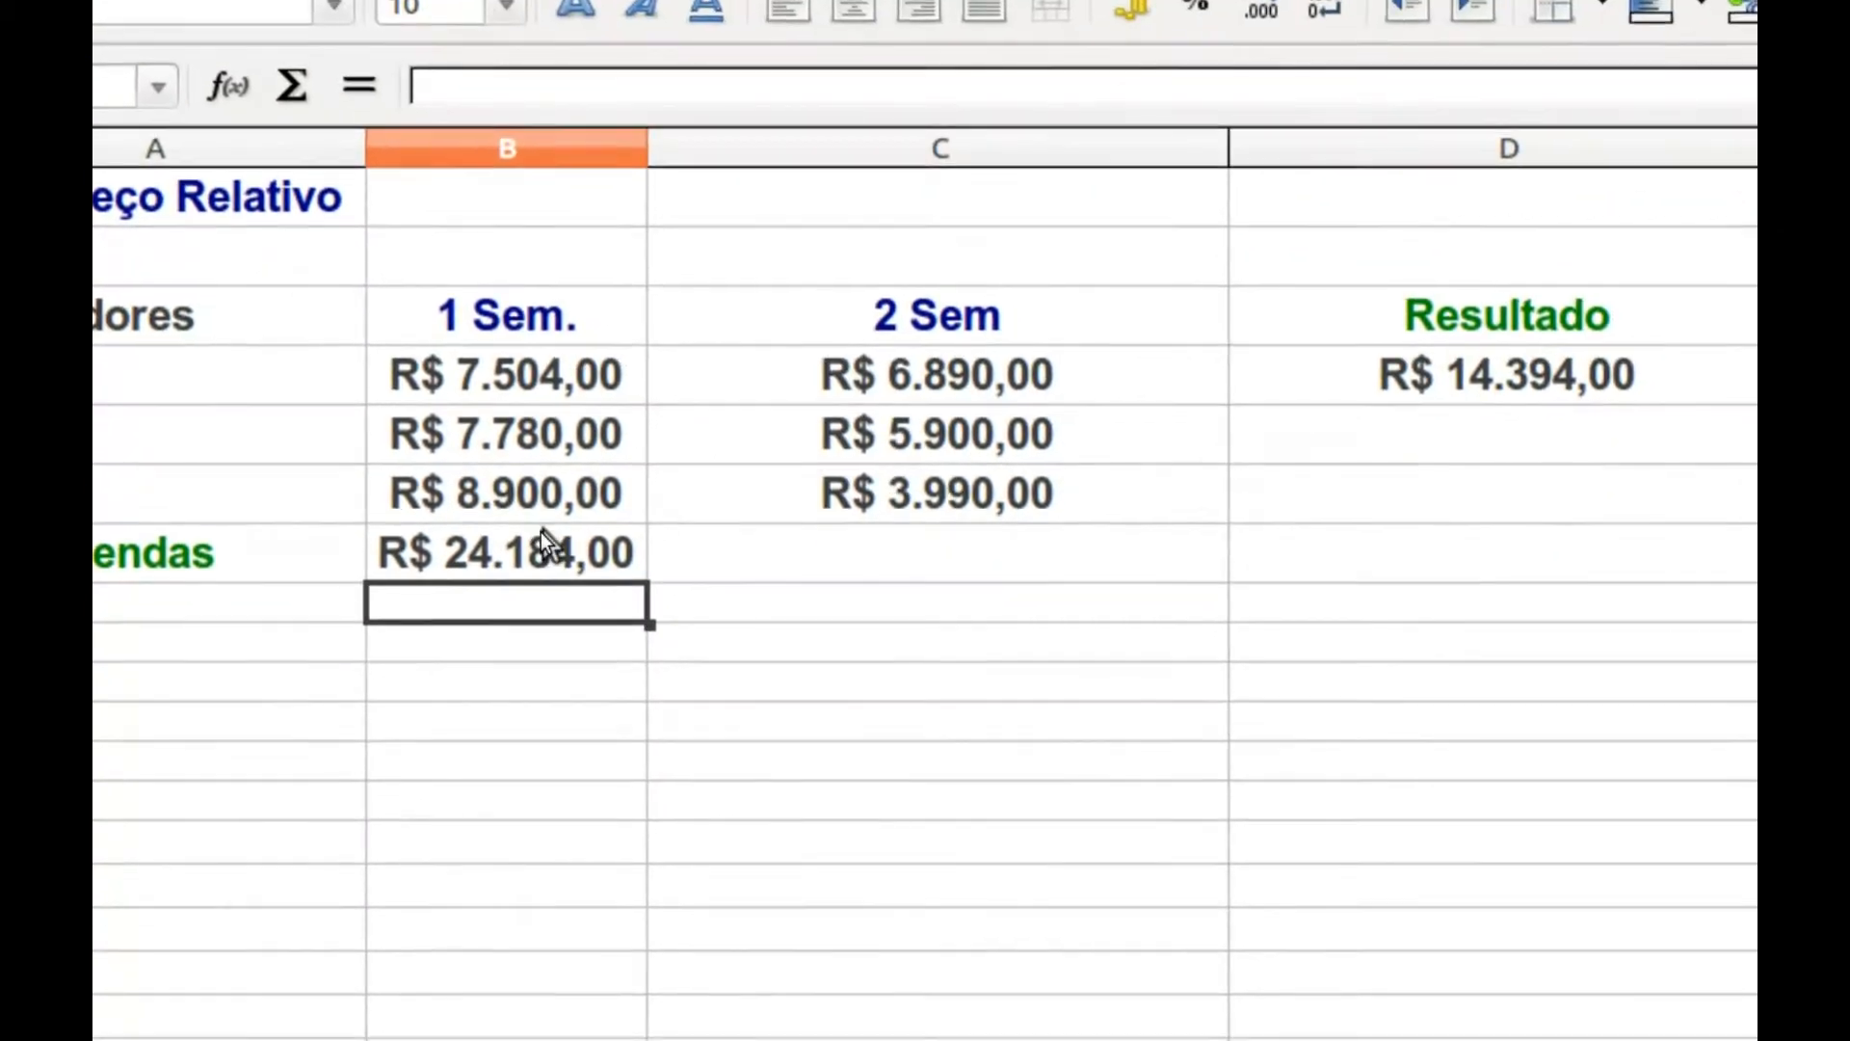
- Fill the Total Vendas formula from B7 across into C7 to total the 2 Sem column
left_click(541, 531)
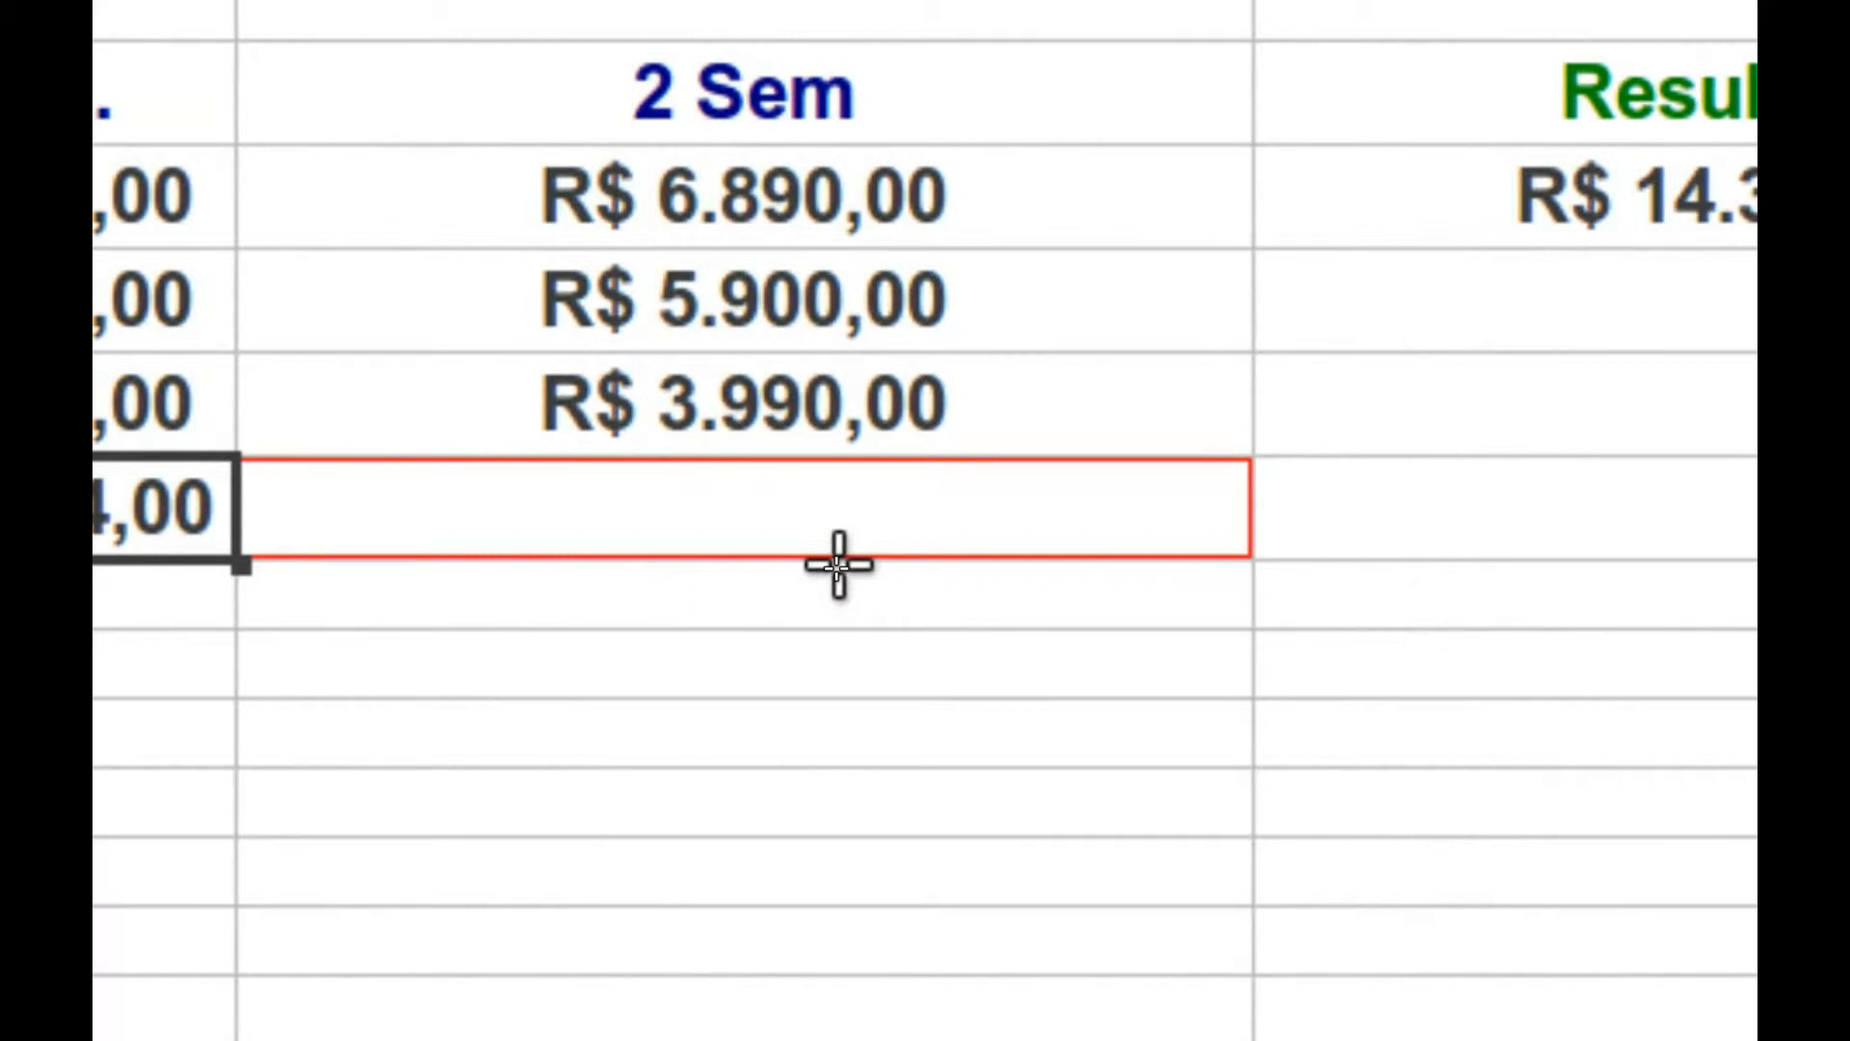
left_click_drag(838, 566, 837, 564)
left_click(836, 583)
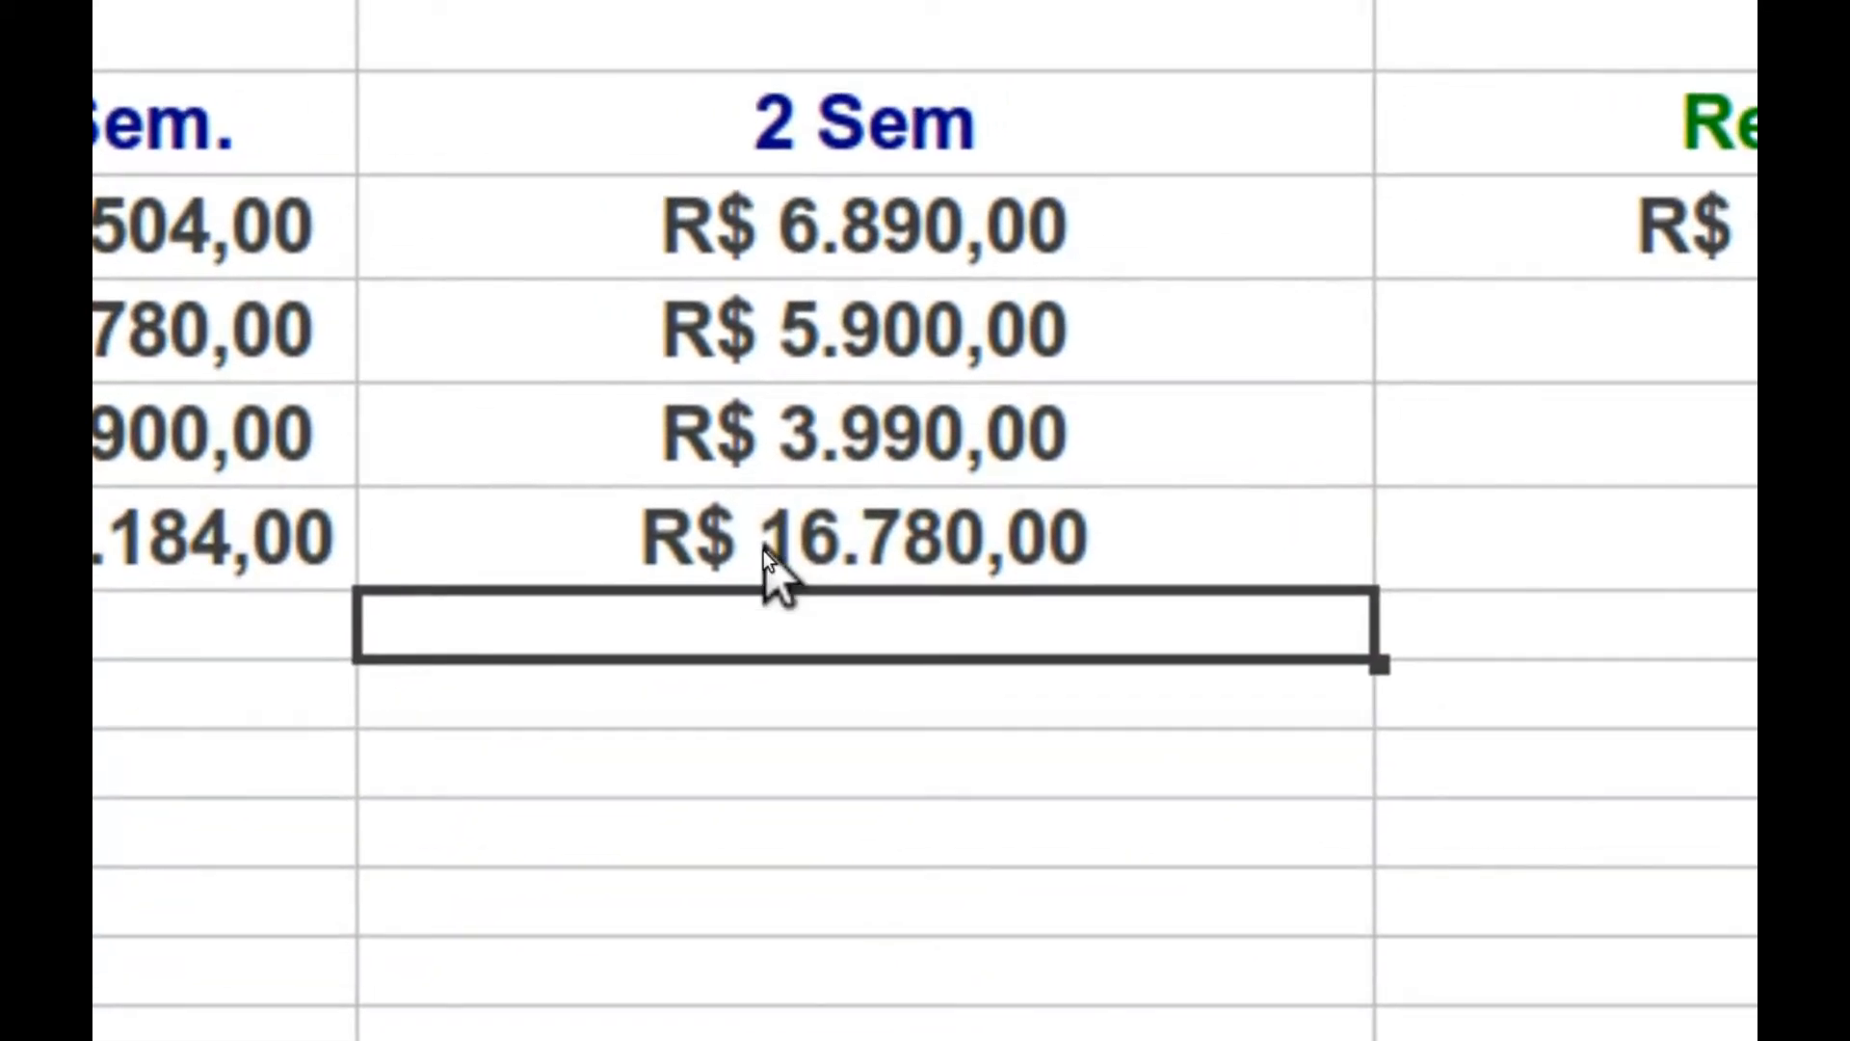
left_click(763, 551)
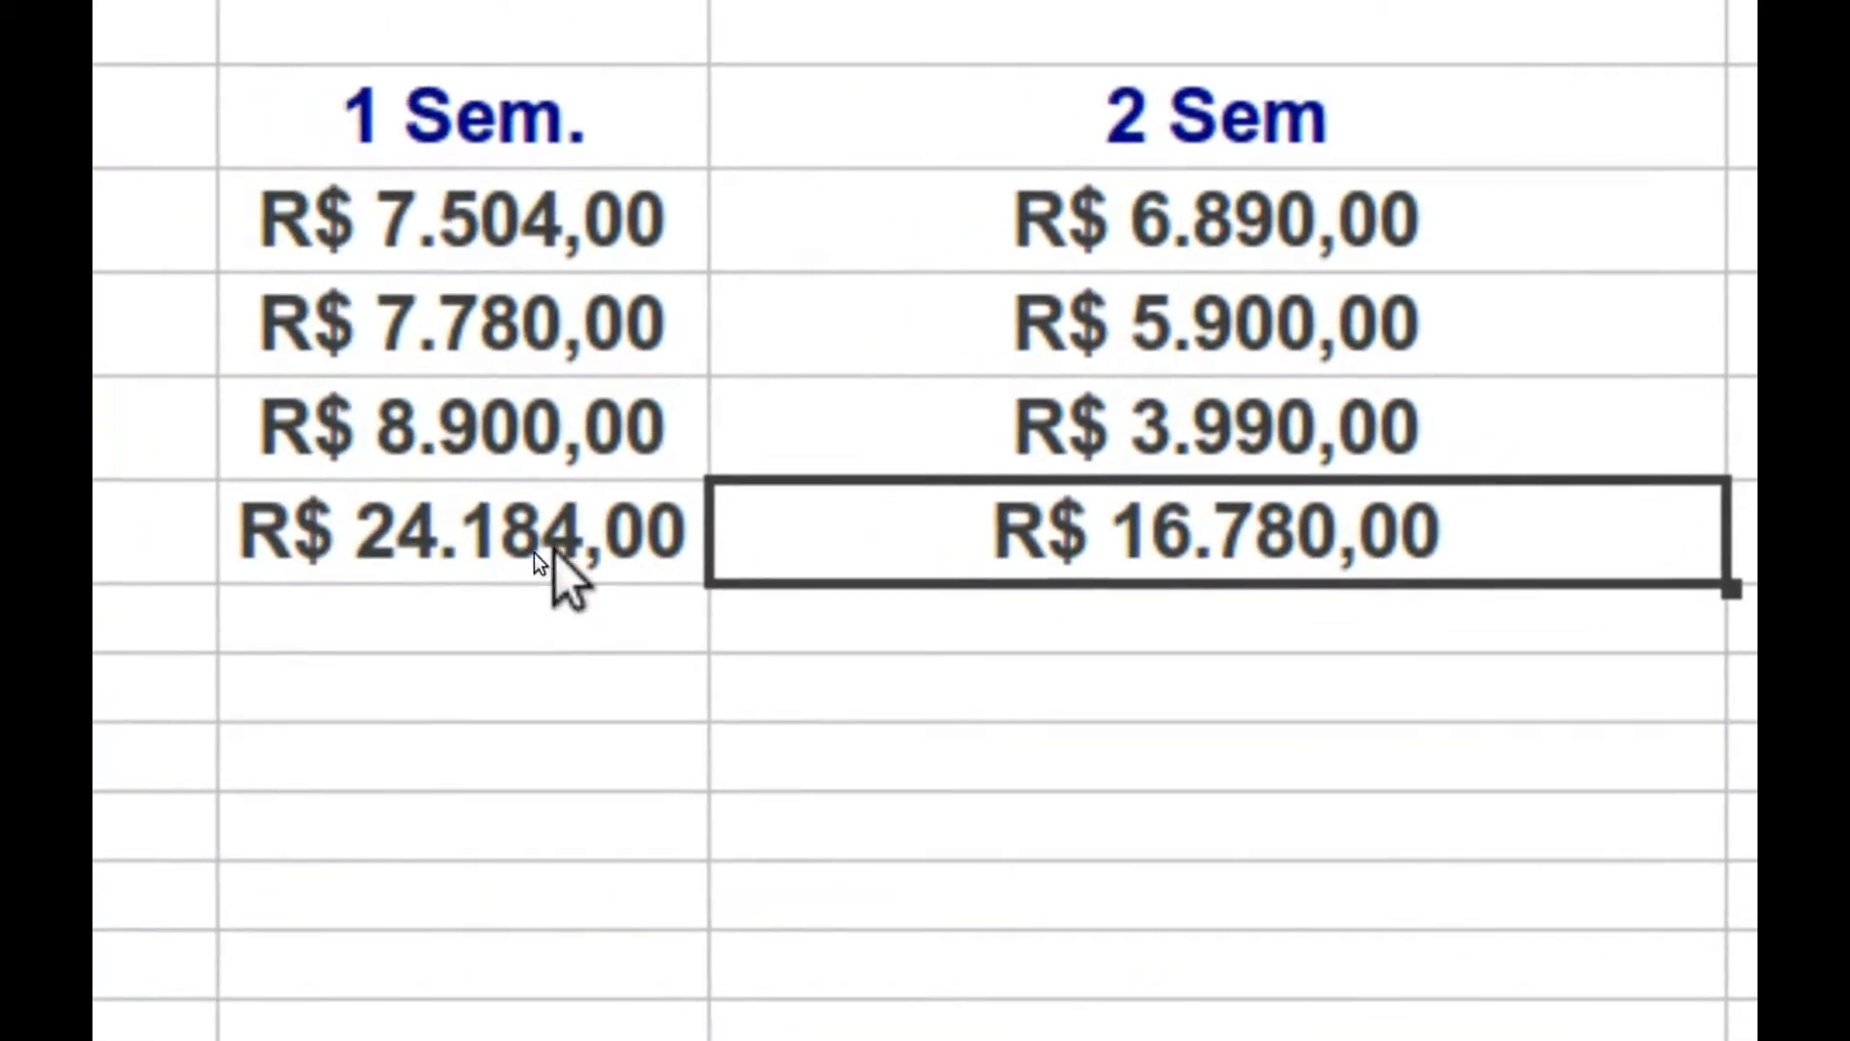
- Compare the ranges used by the sum formulas in B7 and C7 without changing either formula
left_click(430, 530)
double_click(430, 530)
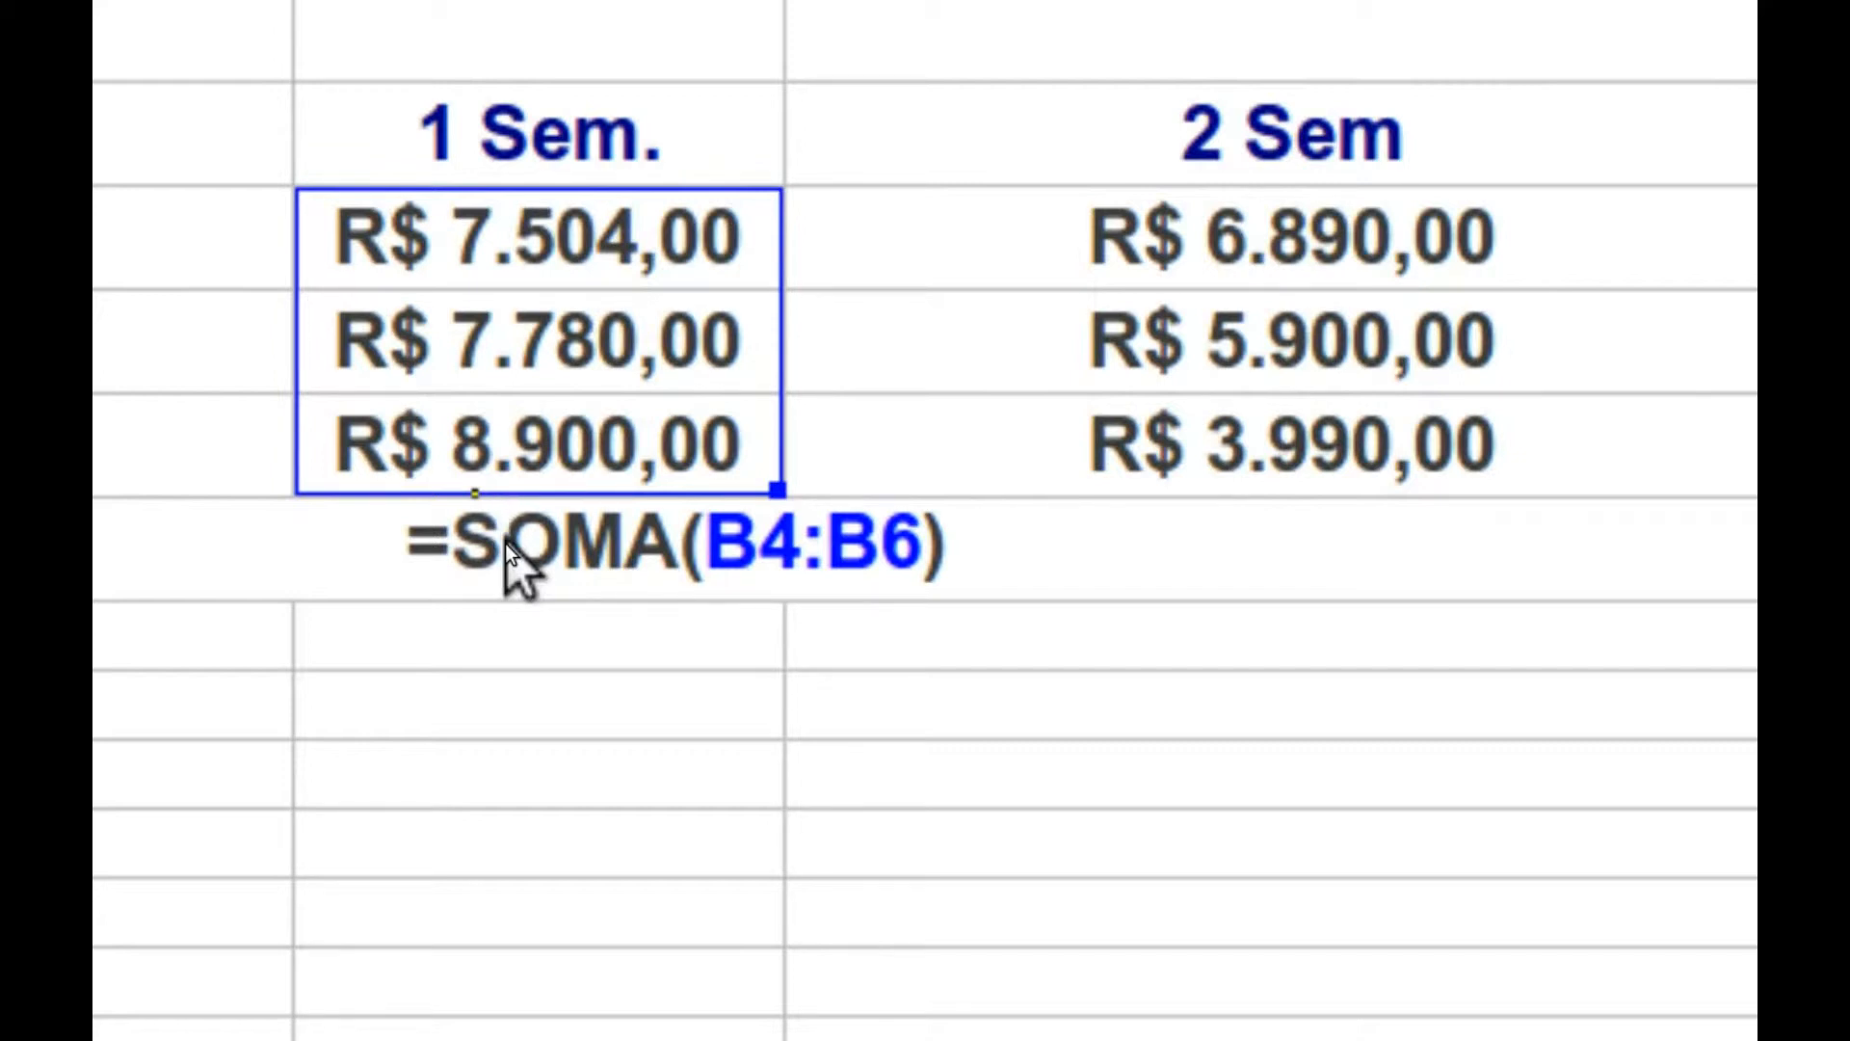
key("Return")
left_click(505, 543)
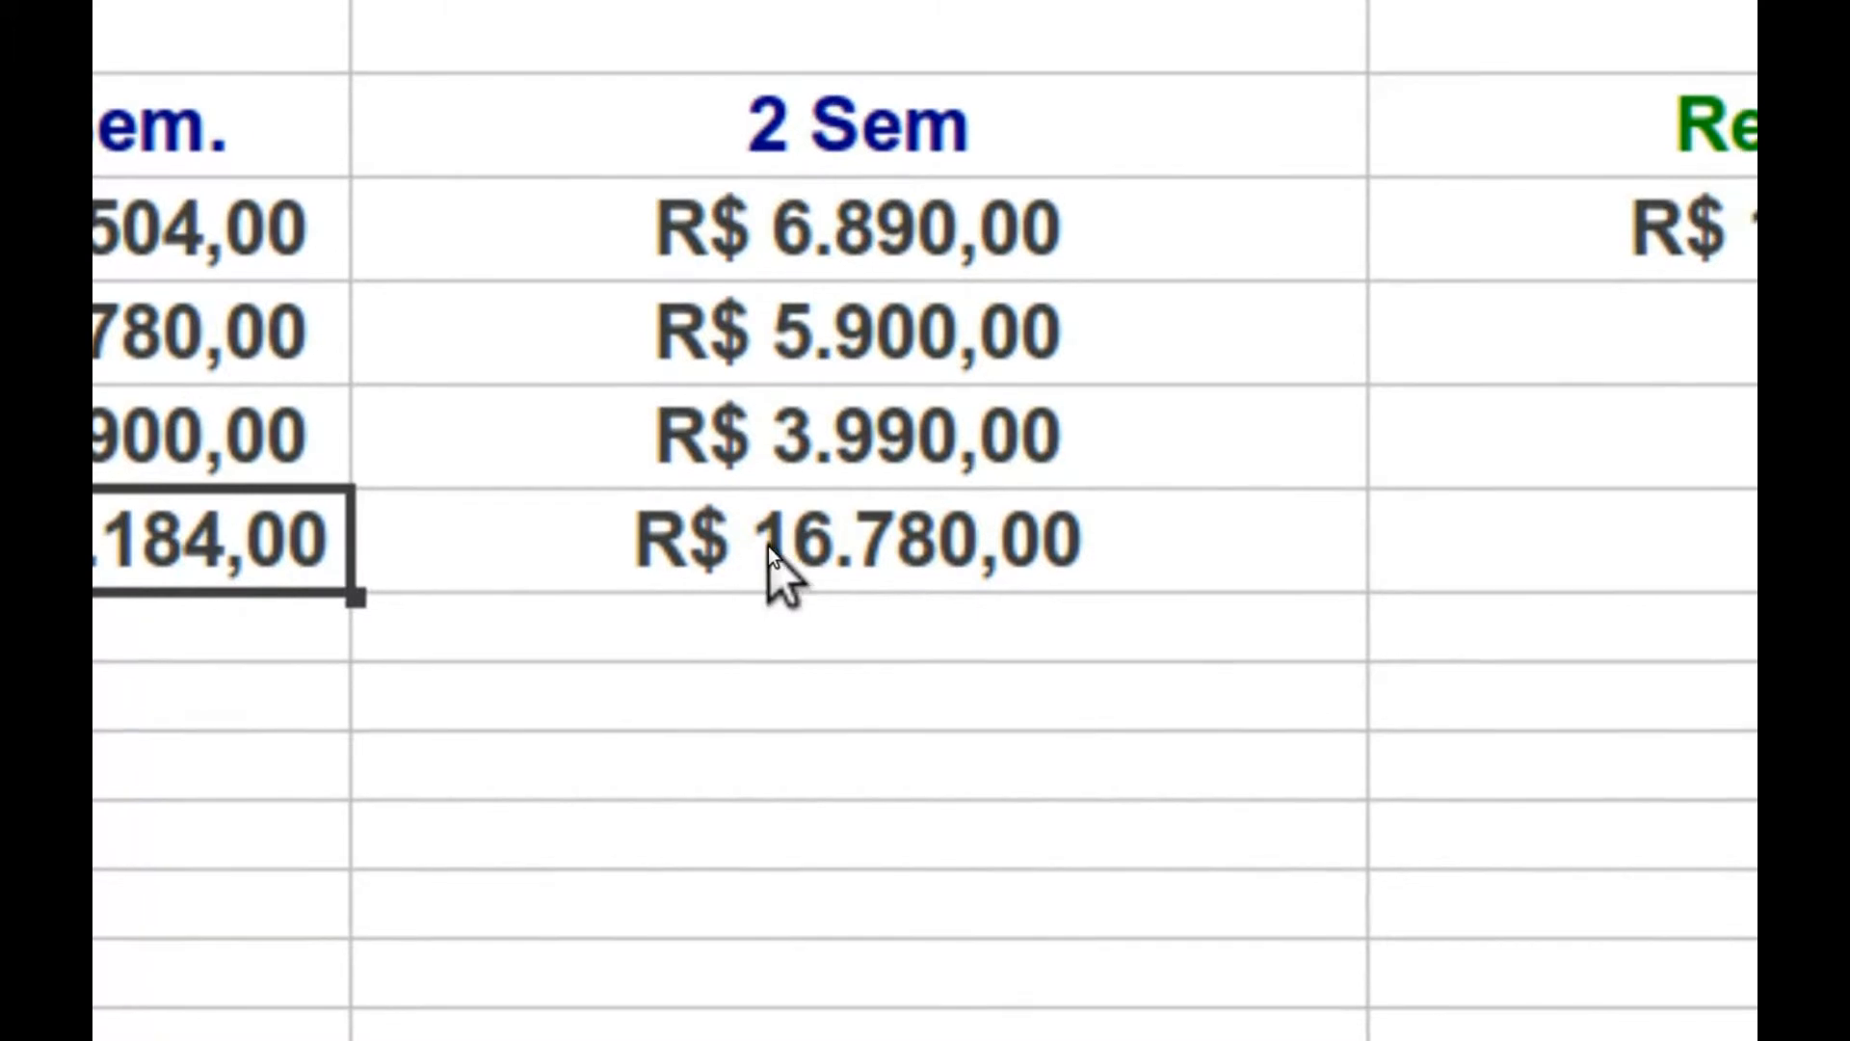
double_click(769, 546)
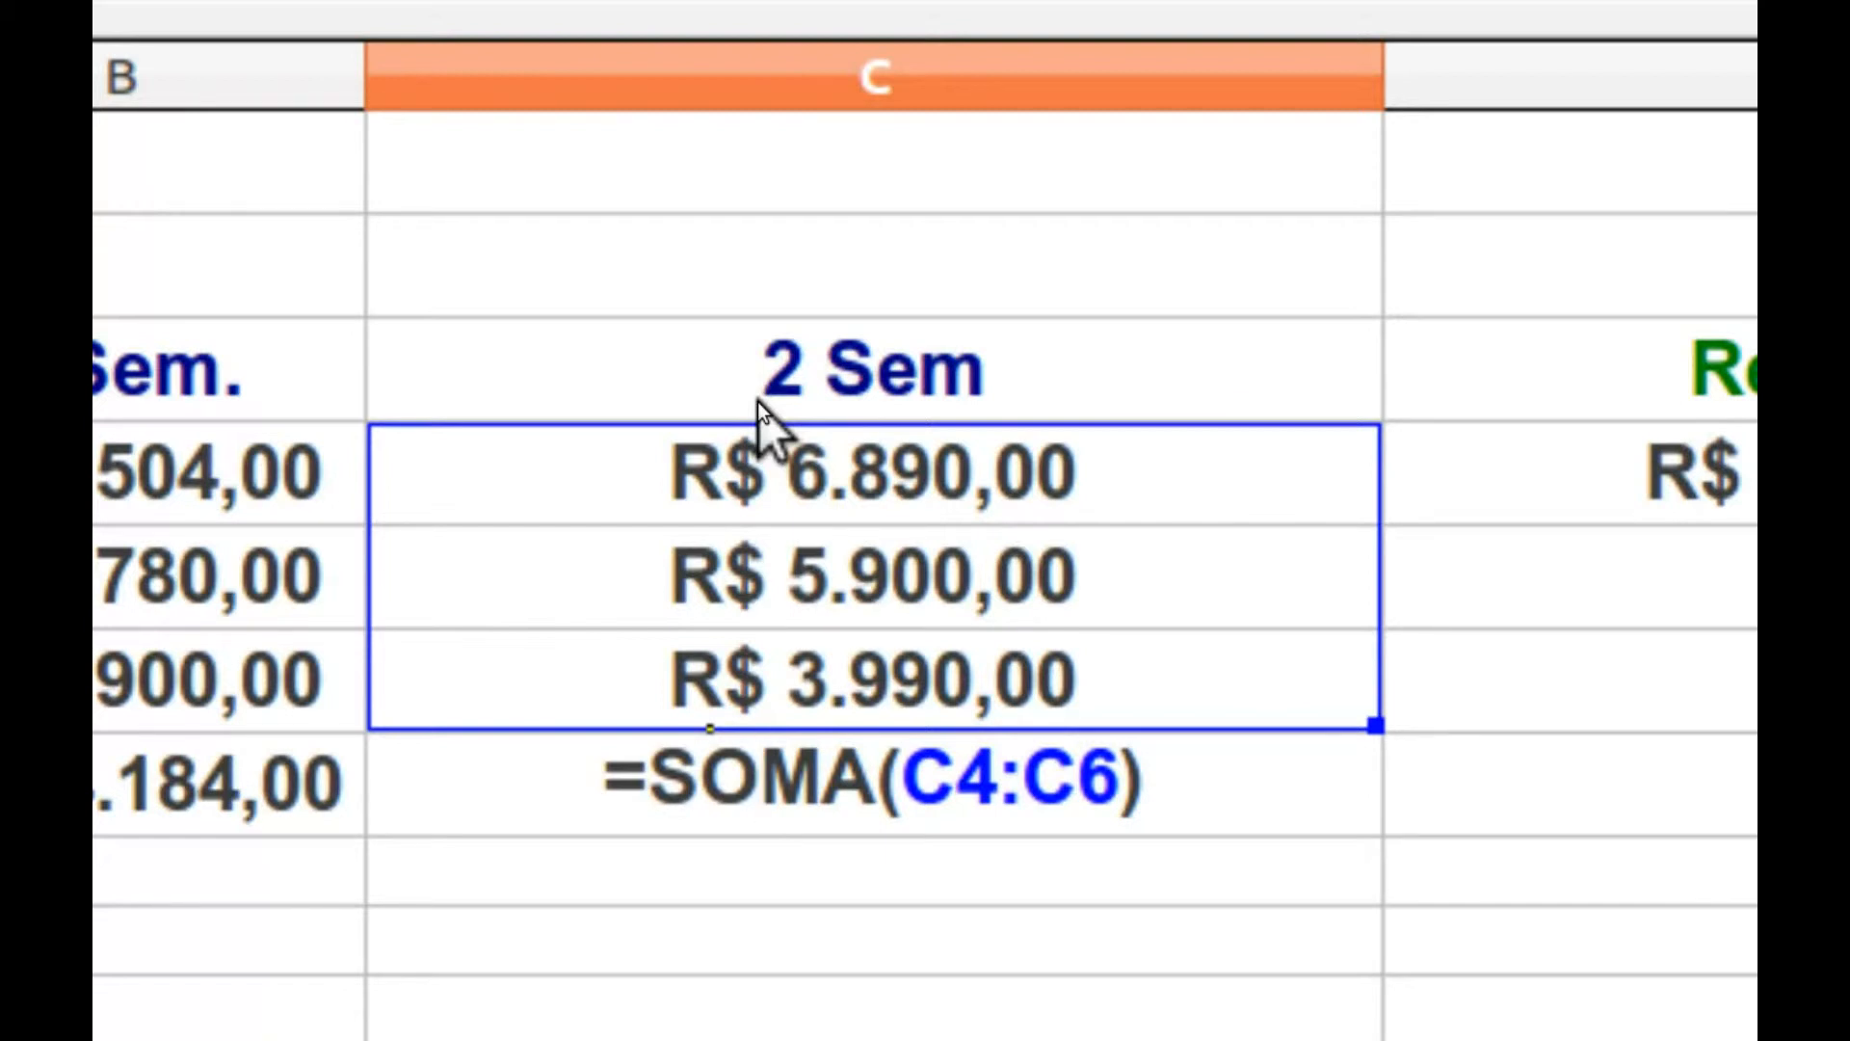
key("Return")
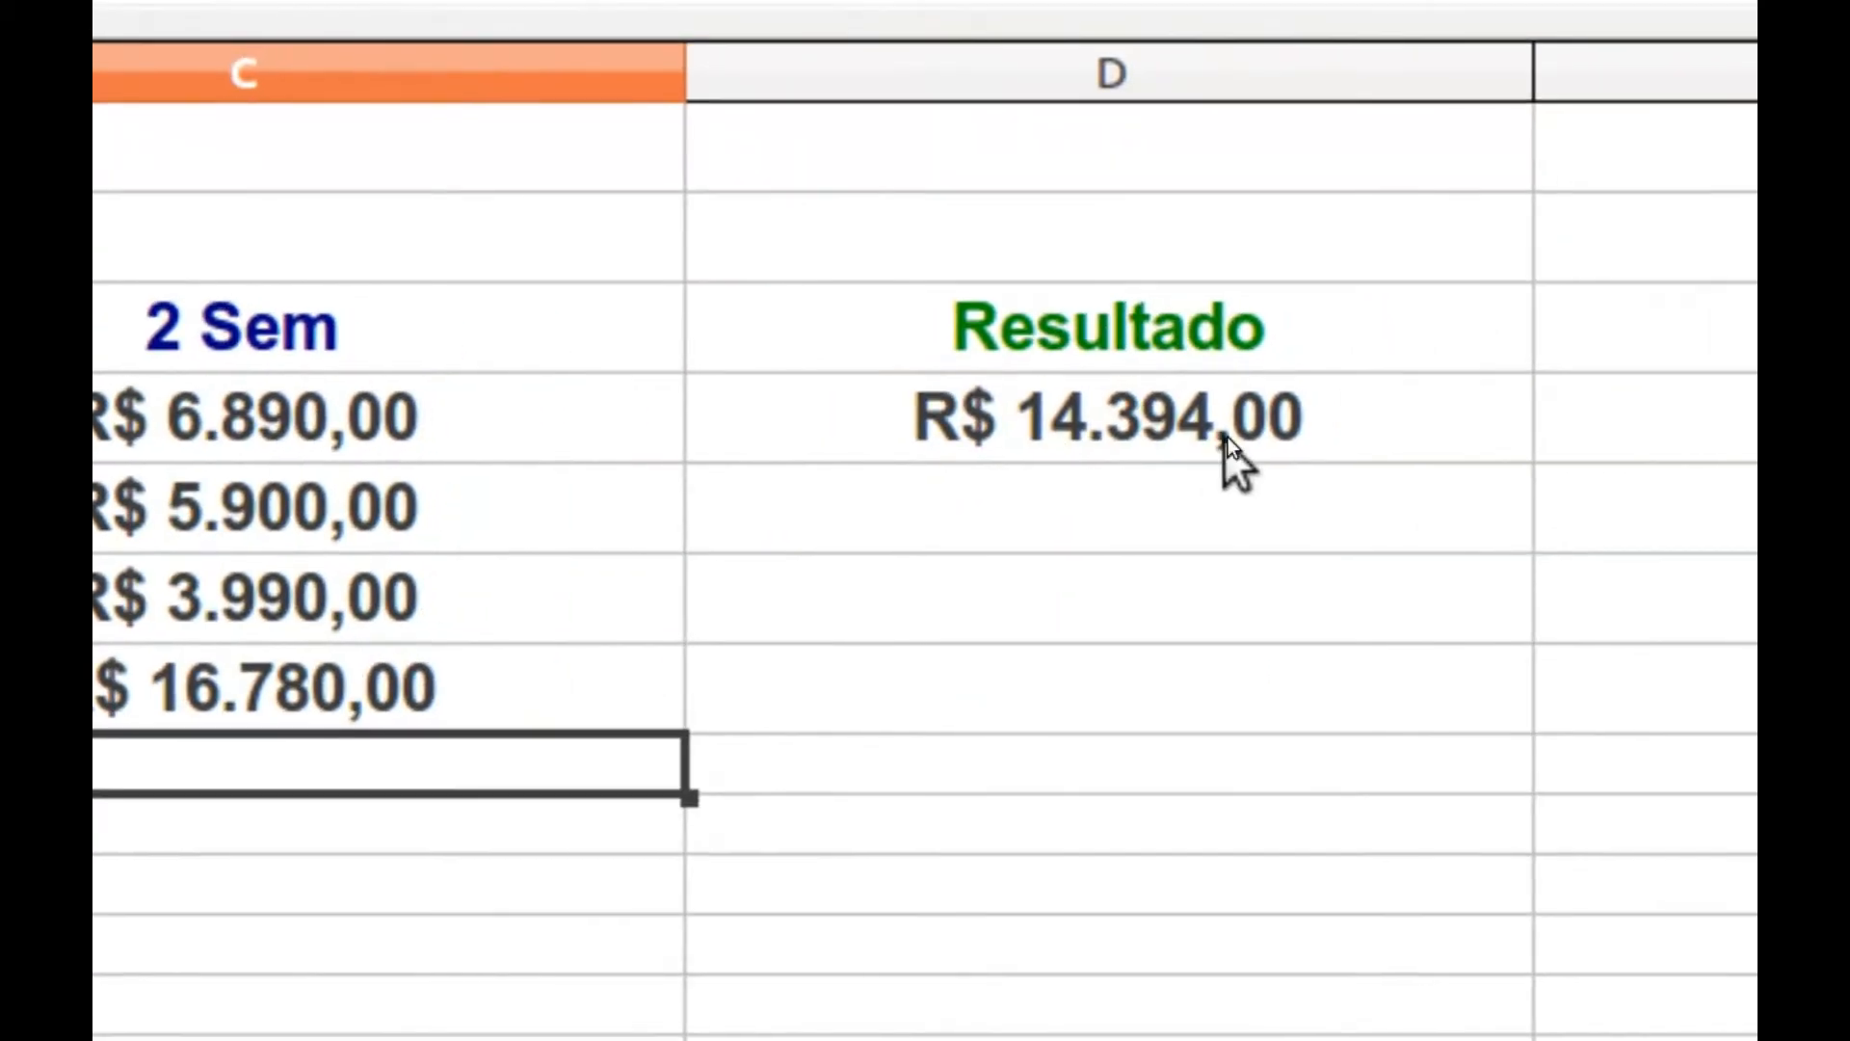
- Fill the Resultado sum formula from D4 down through D6 to total each remaining seller's row
left_click(1227, 436)
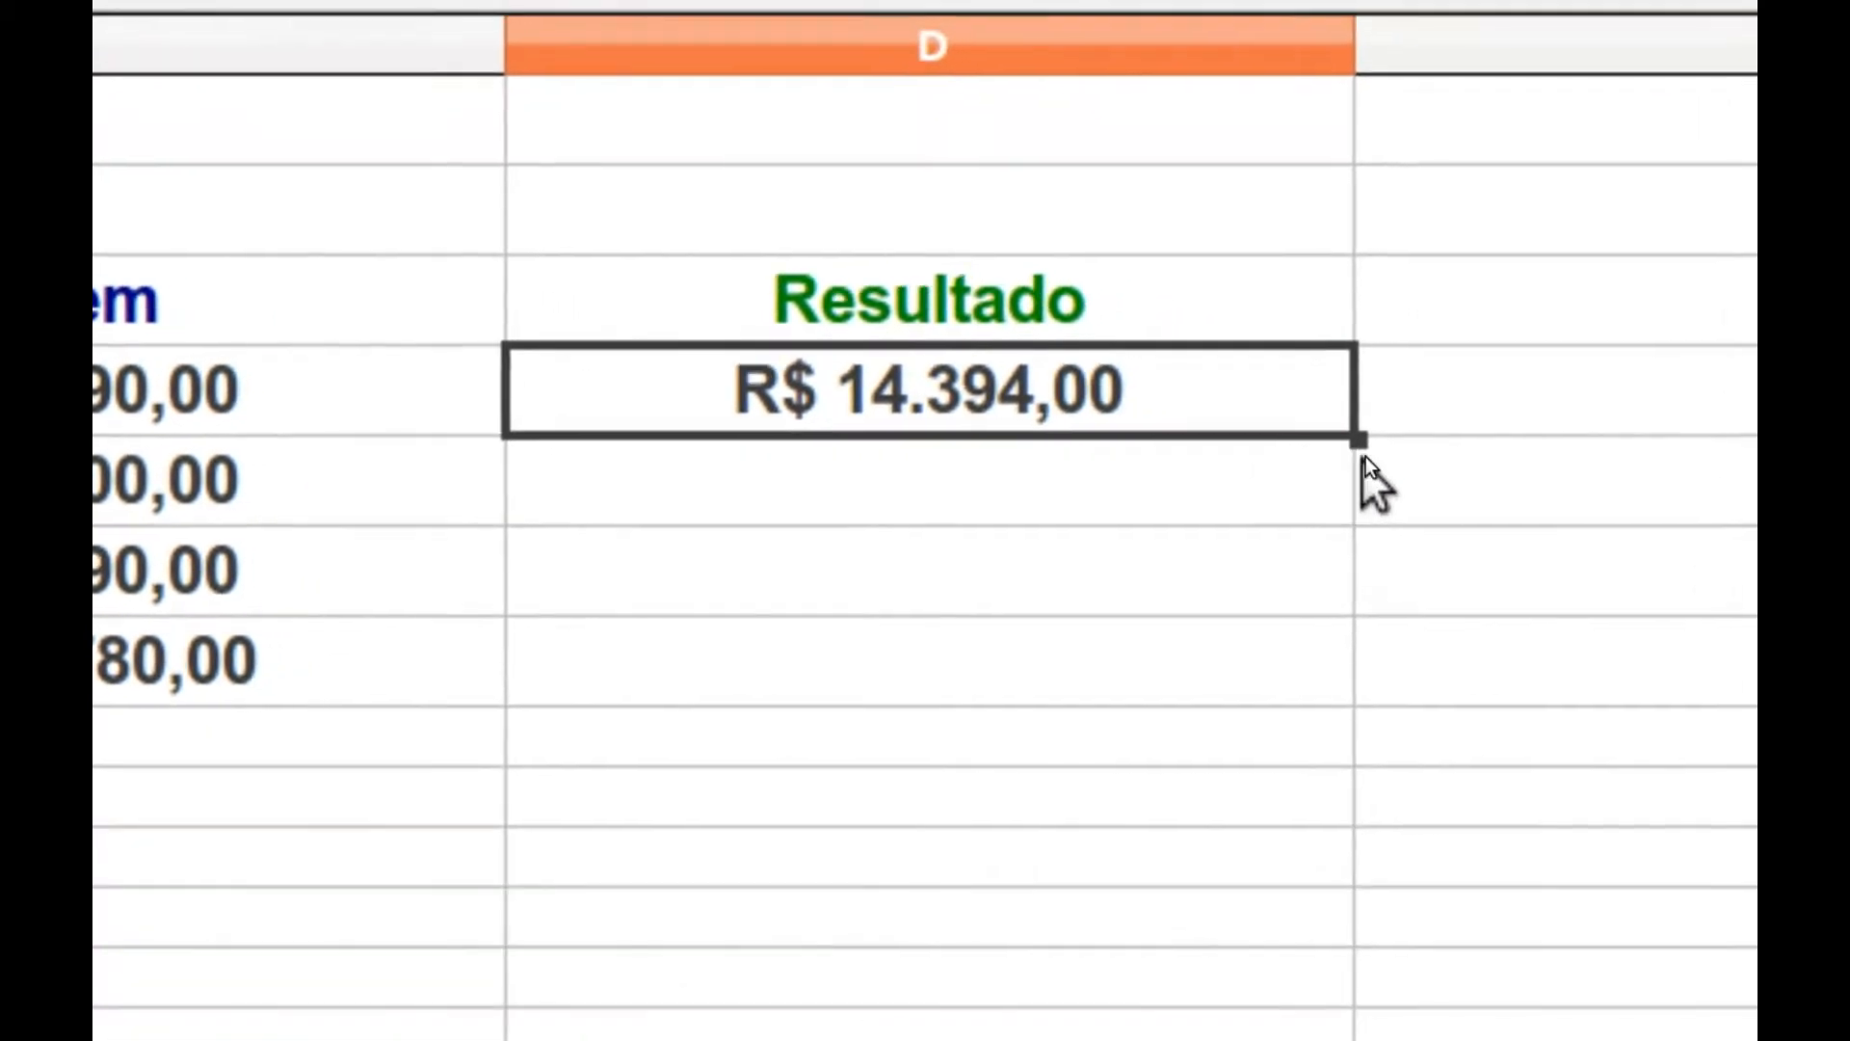
left_click_drag(1362, 446, 1350, 588)
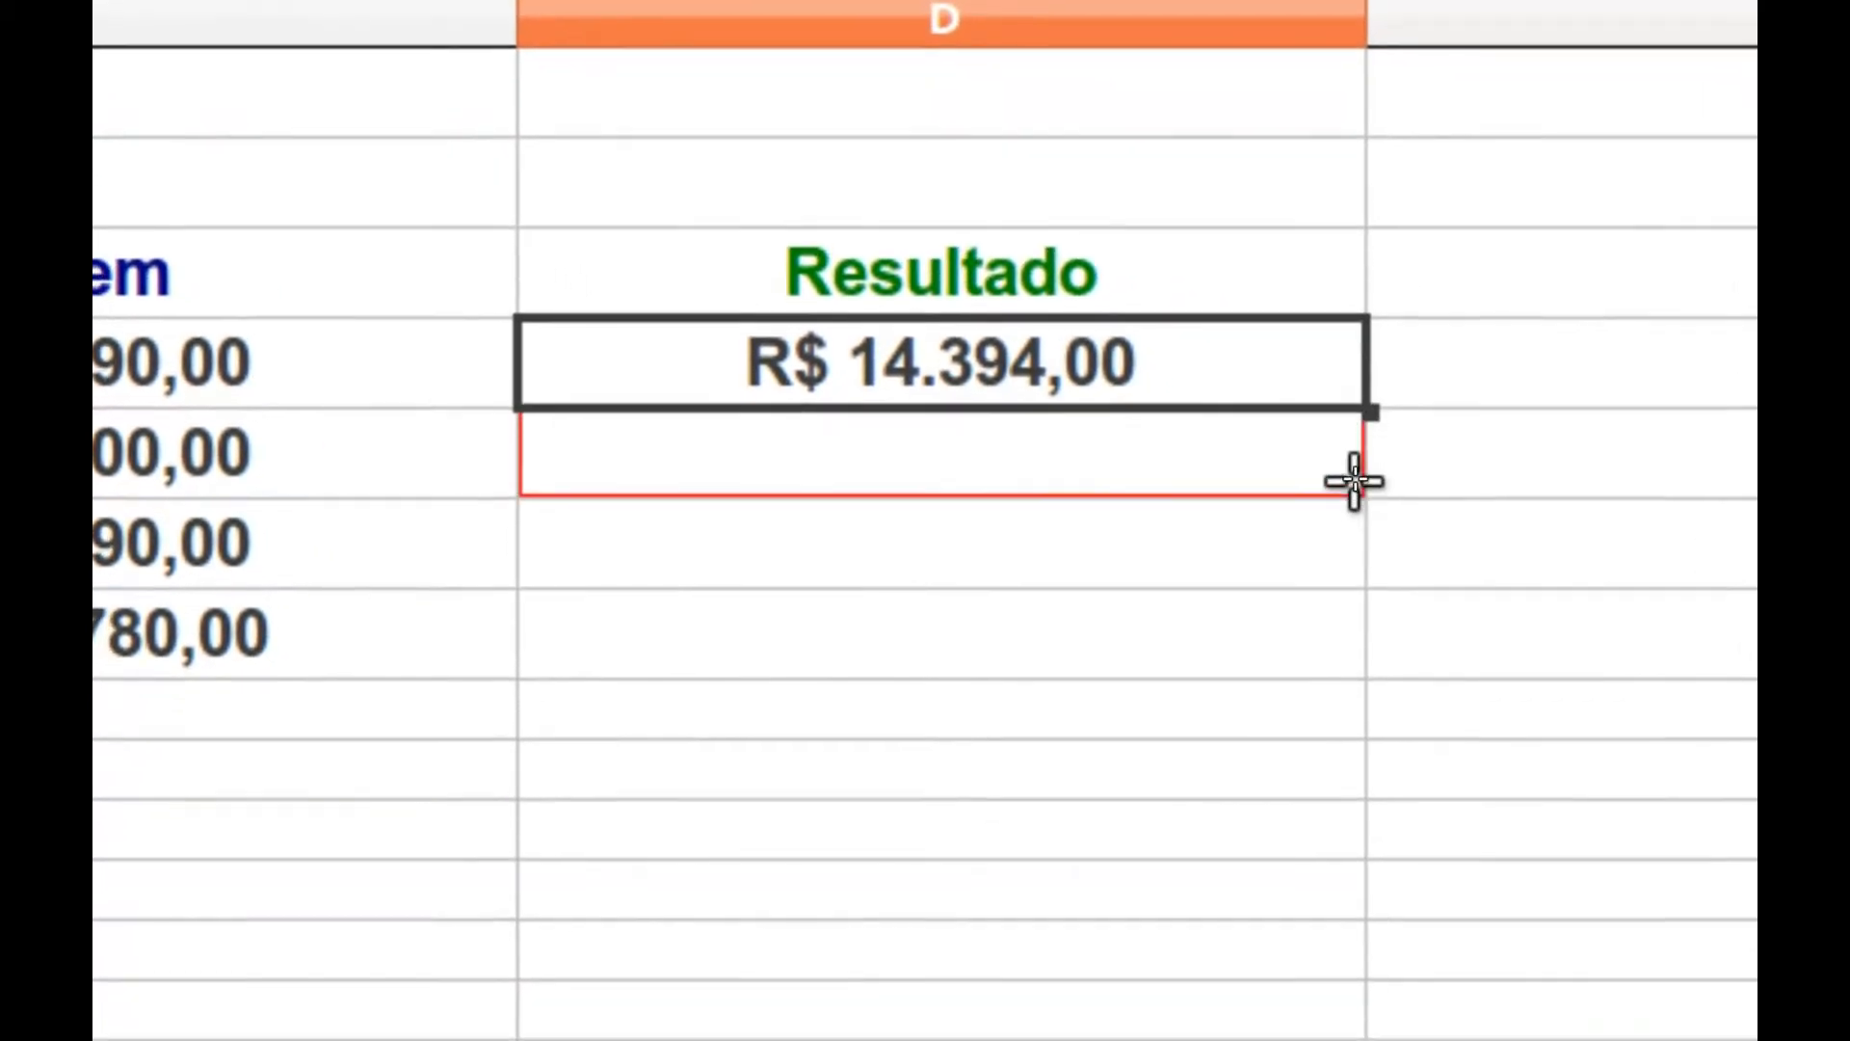
left_click_drag(1358, 512, 1360, 512)
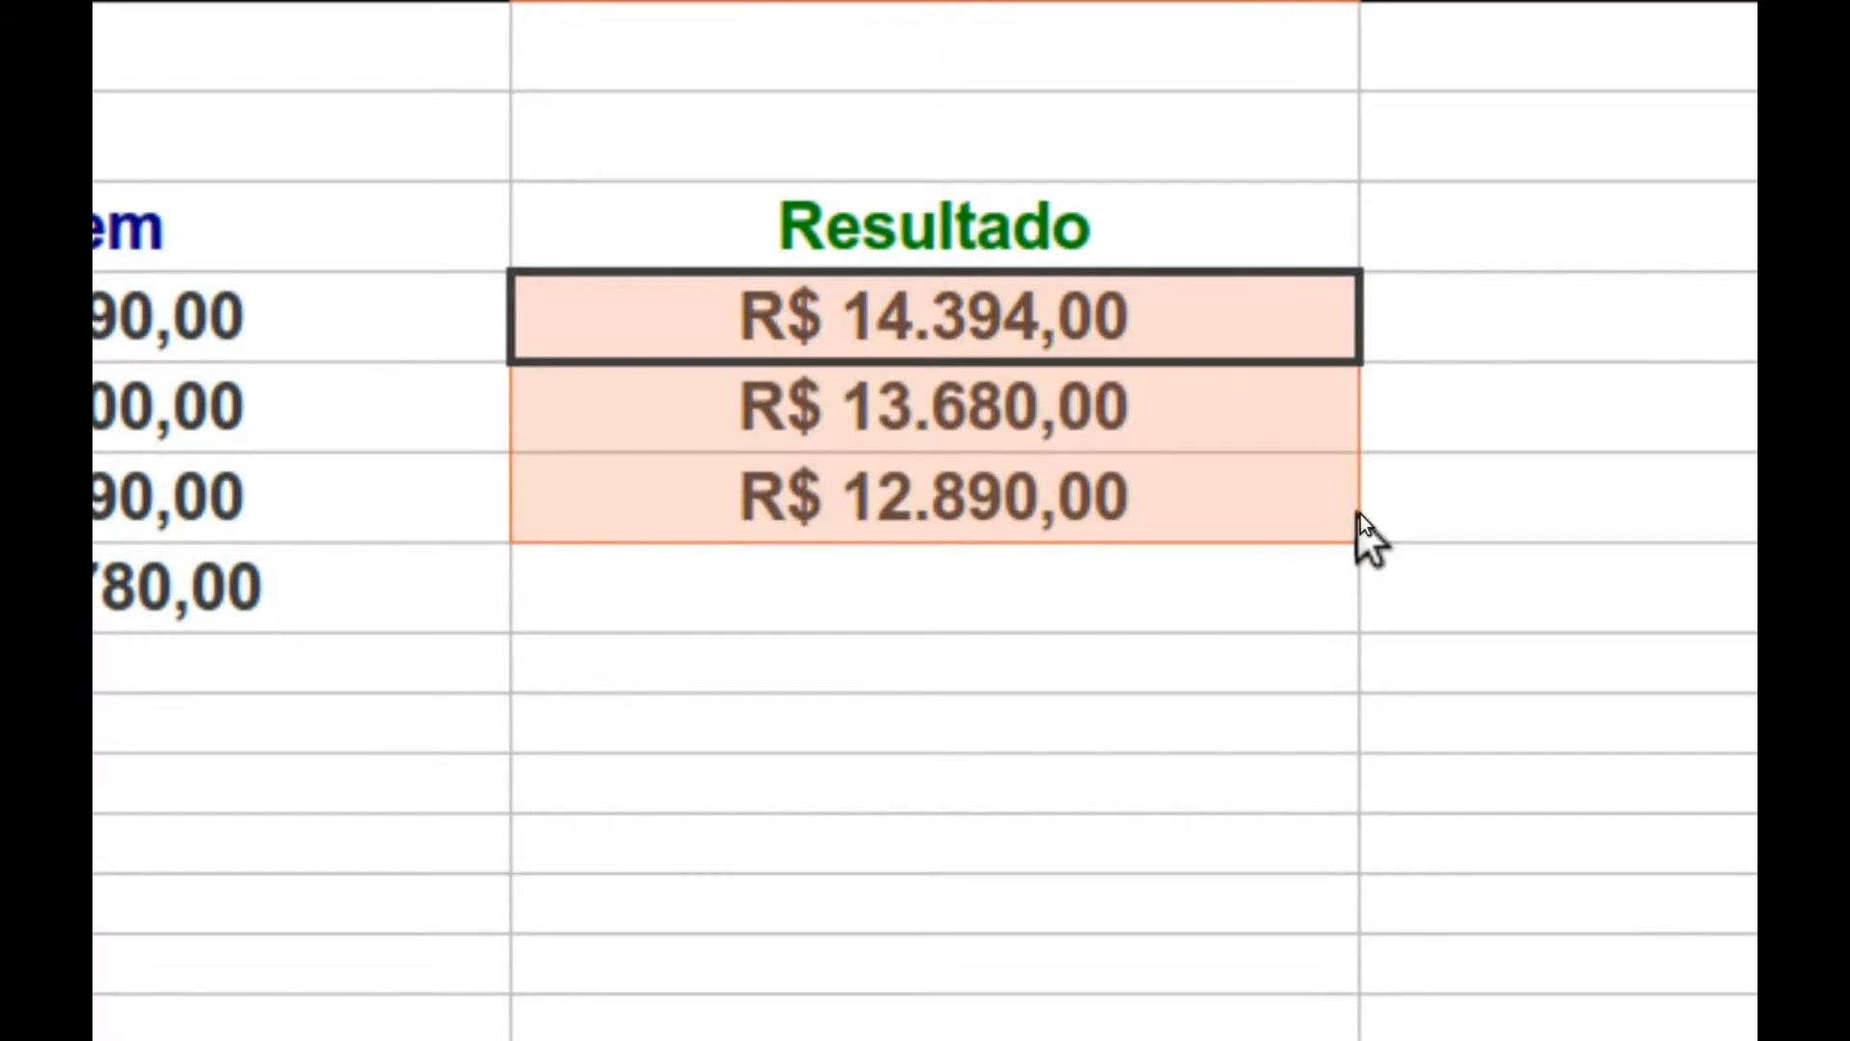
left_click(1194, 493)
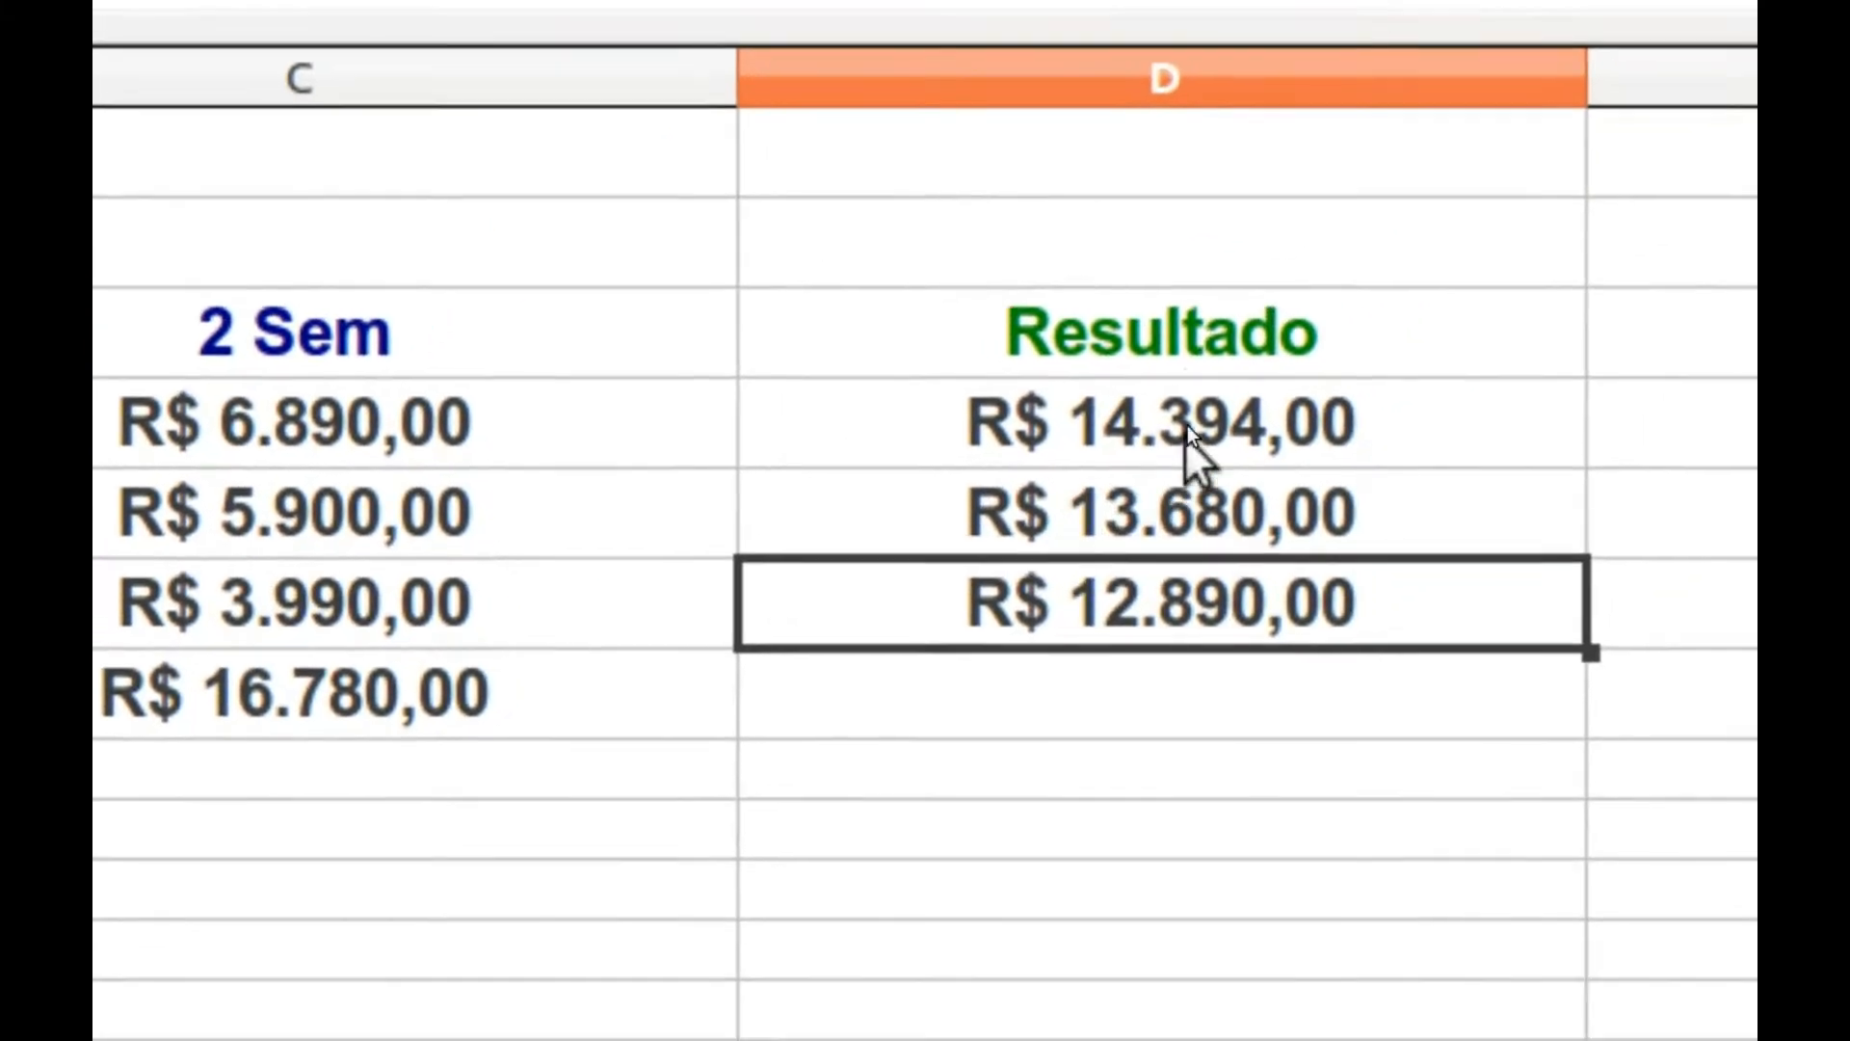
- Compare the cell ranges used by the Resultado sum formulas in D4, D5 and D6 without changing them
left_click(1187, 374)
left_click(1181, 429)
double_click(1182, 438)
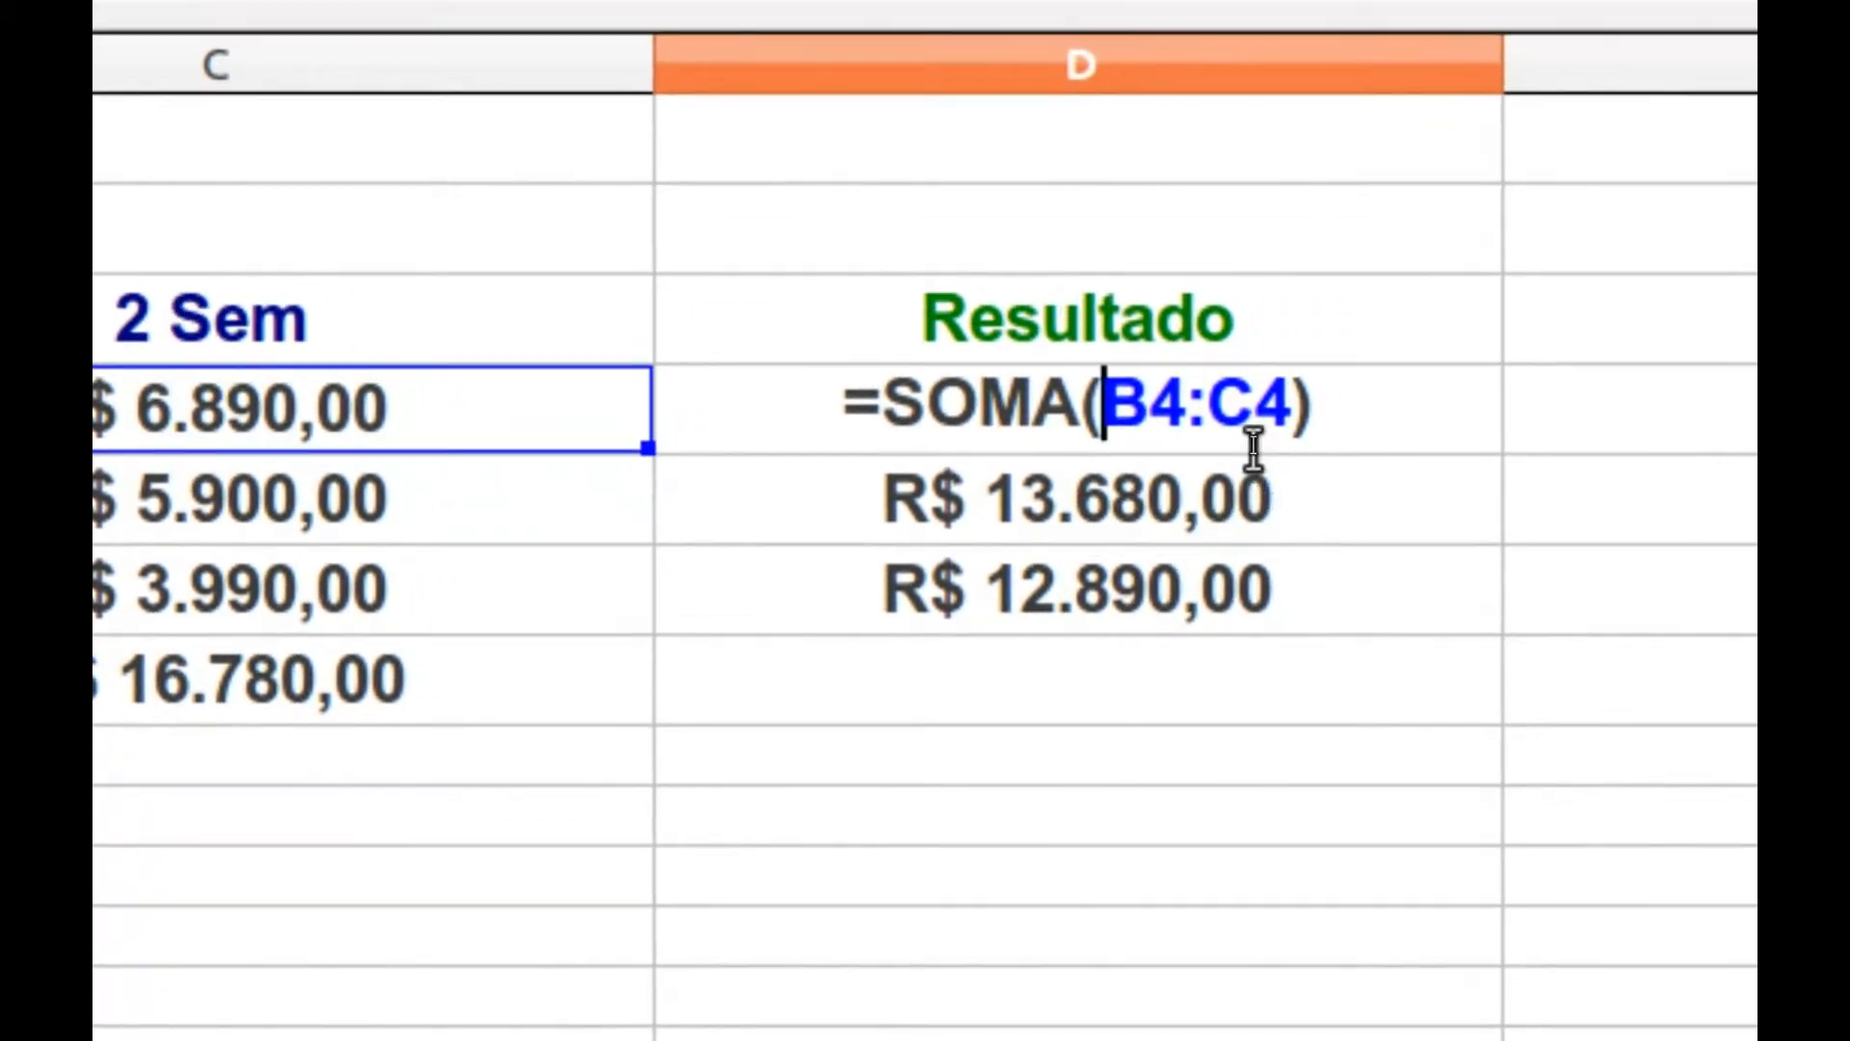
key("Return")
left_click(1252, 419)
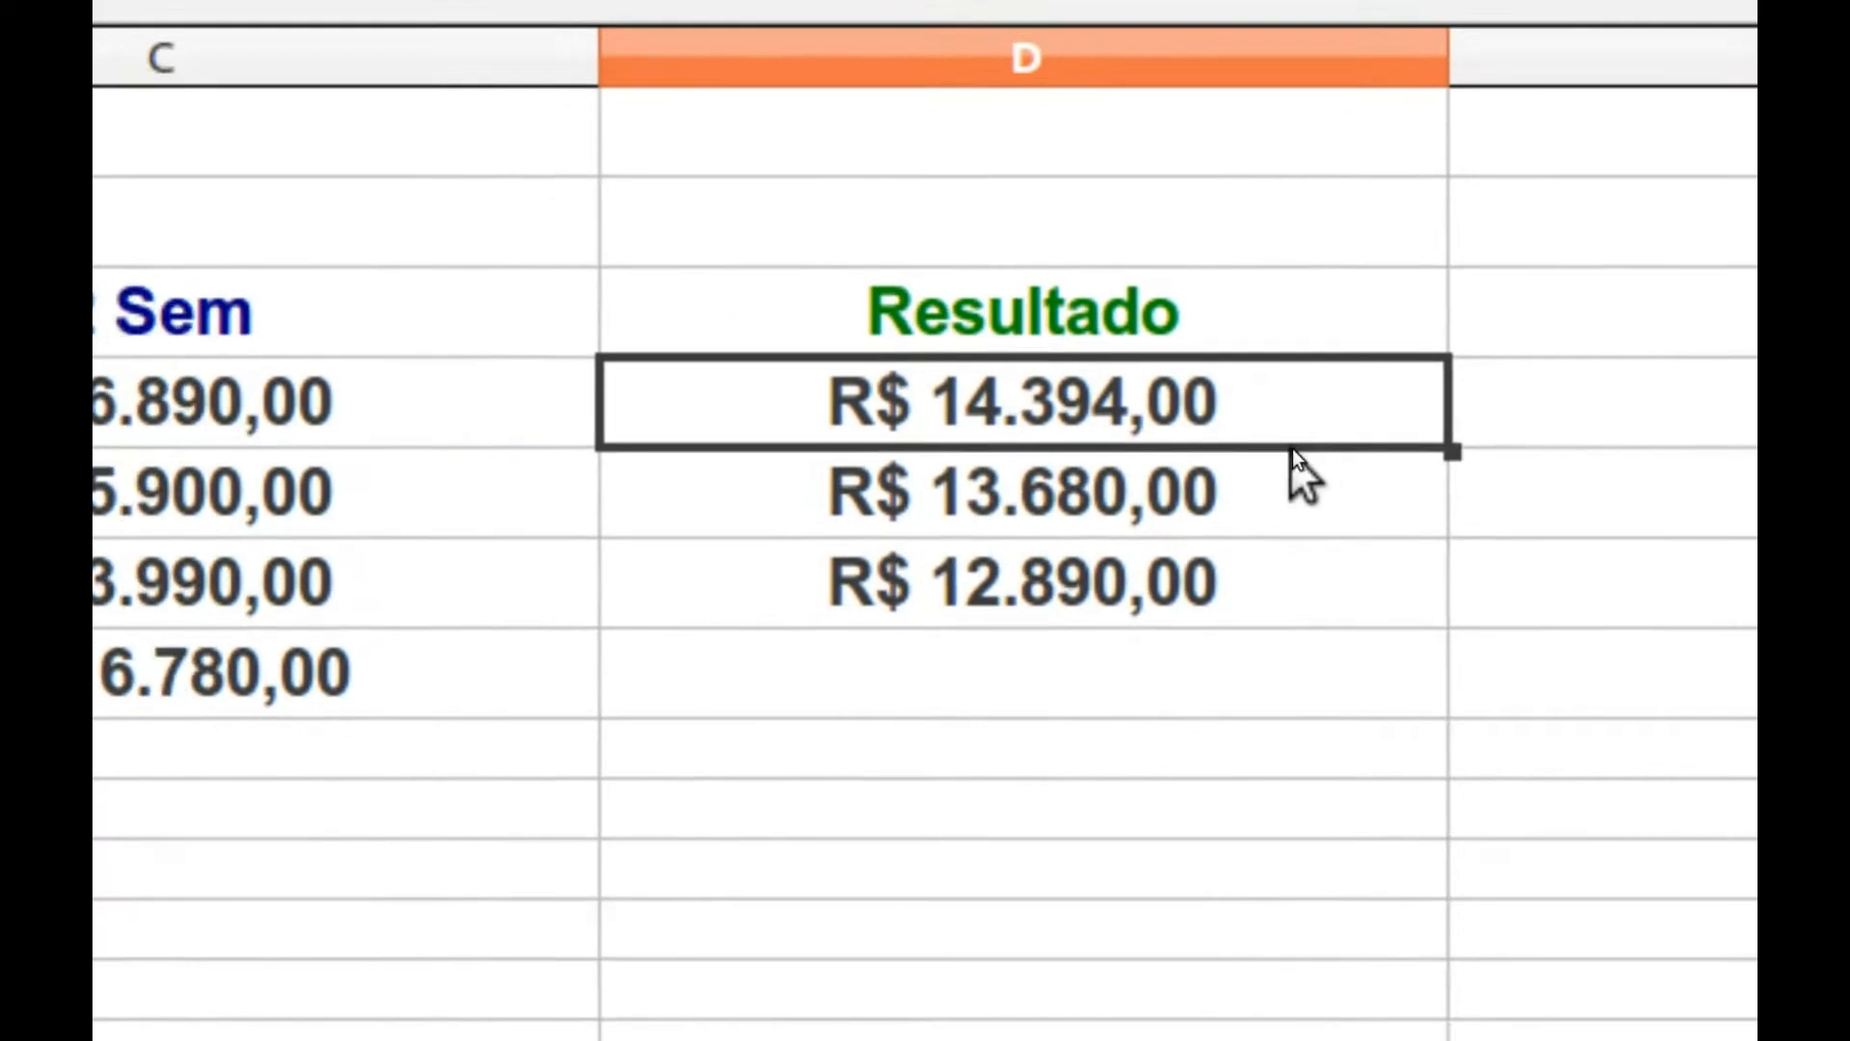
left_click_drag(1451, 452, 1362, 482)
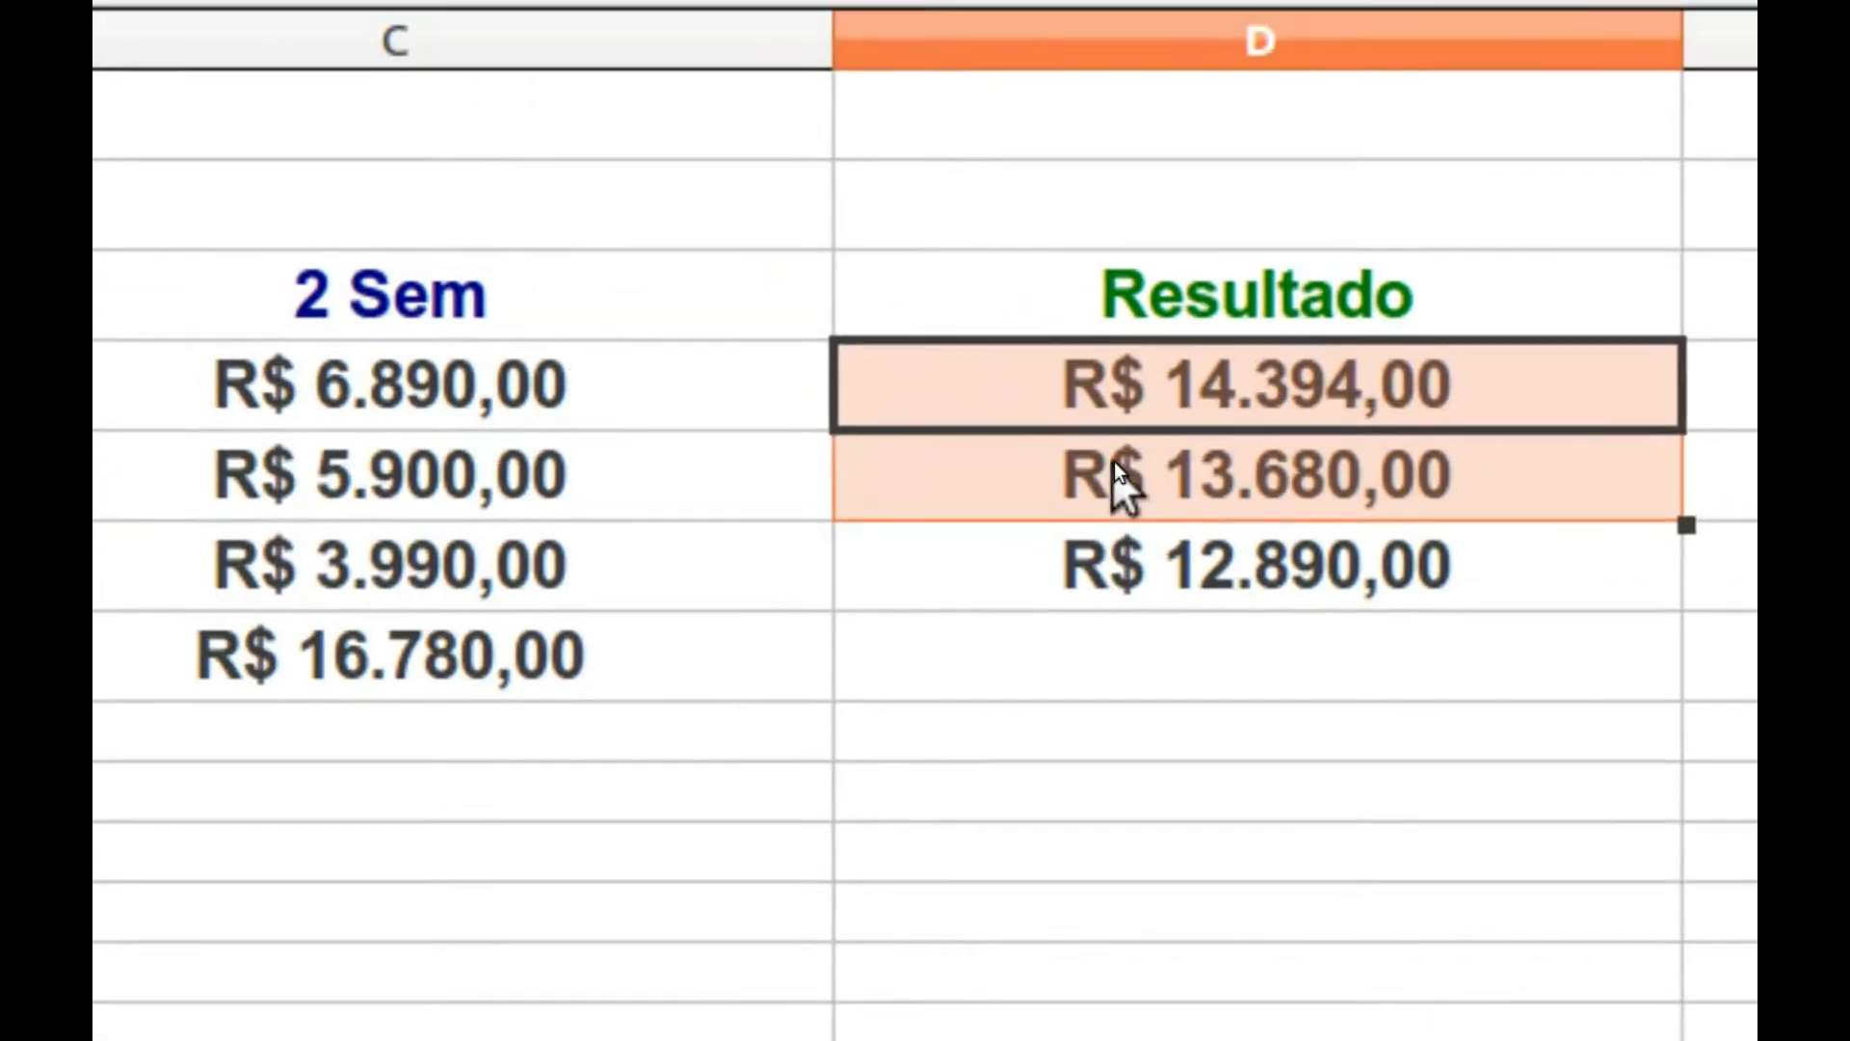
double_click(762, 434)
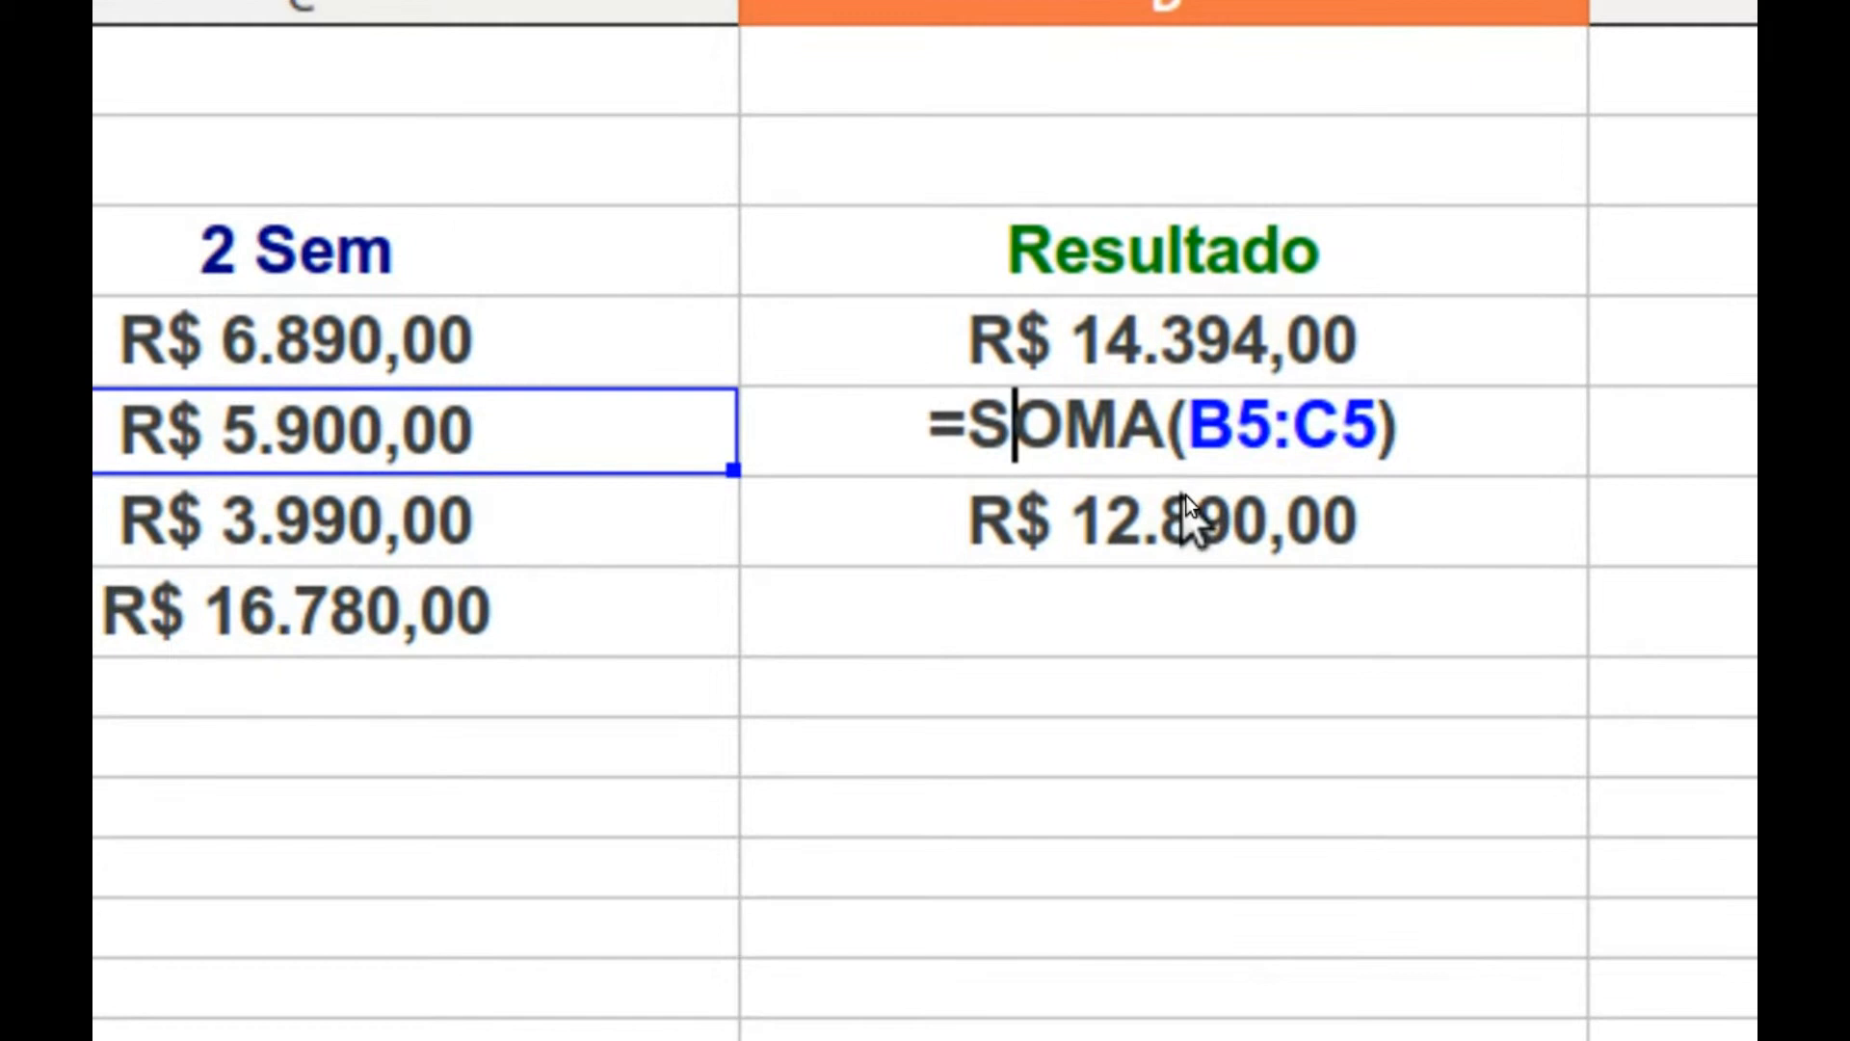
left_click(1187, 566)
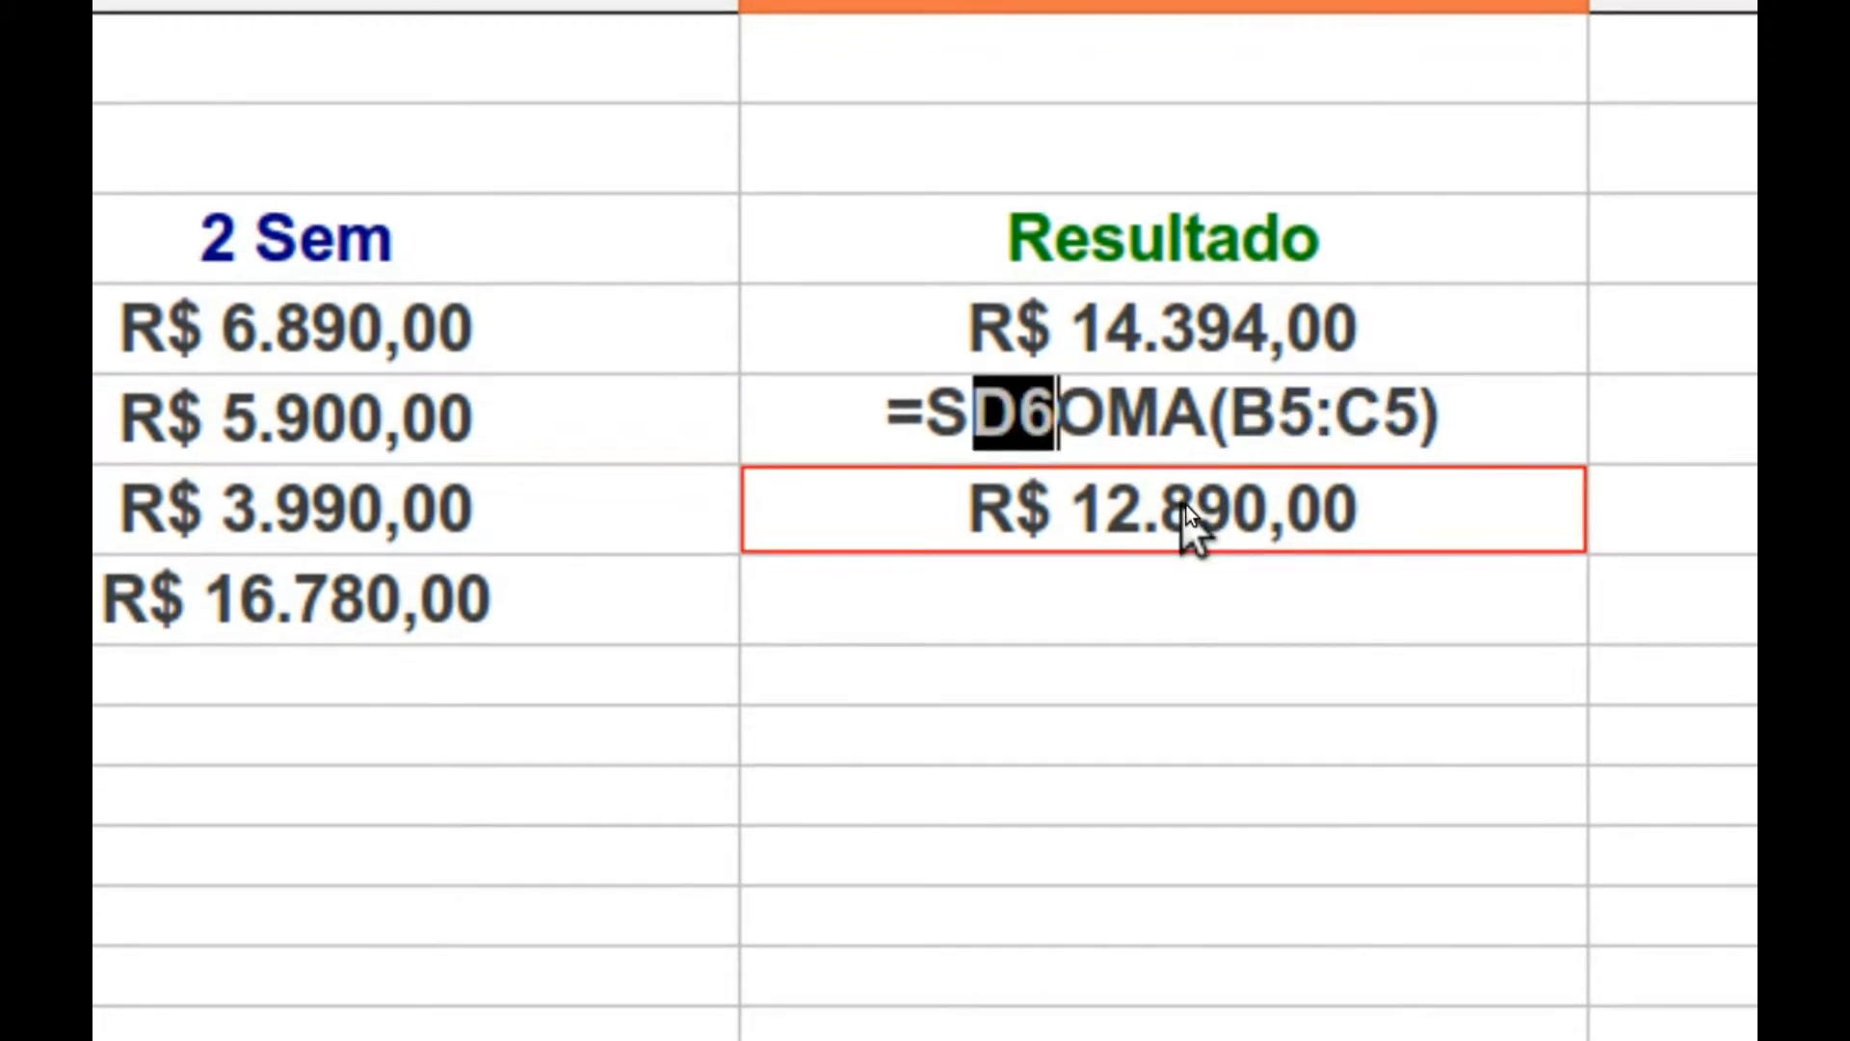
key("Escape")
left_click(1189, 506)
double_click(1193, 504)
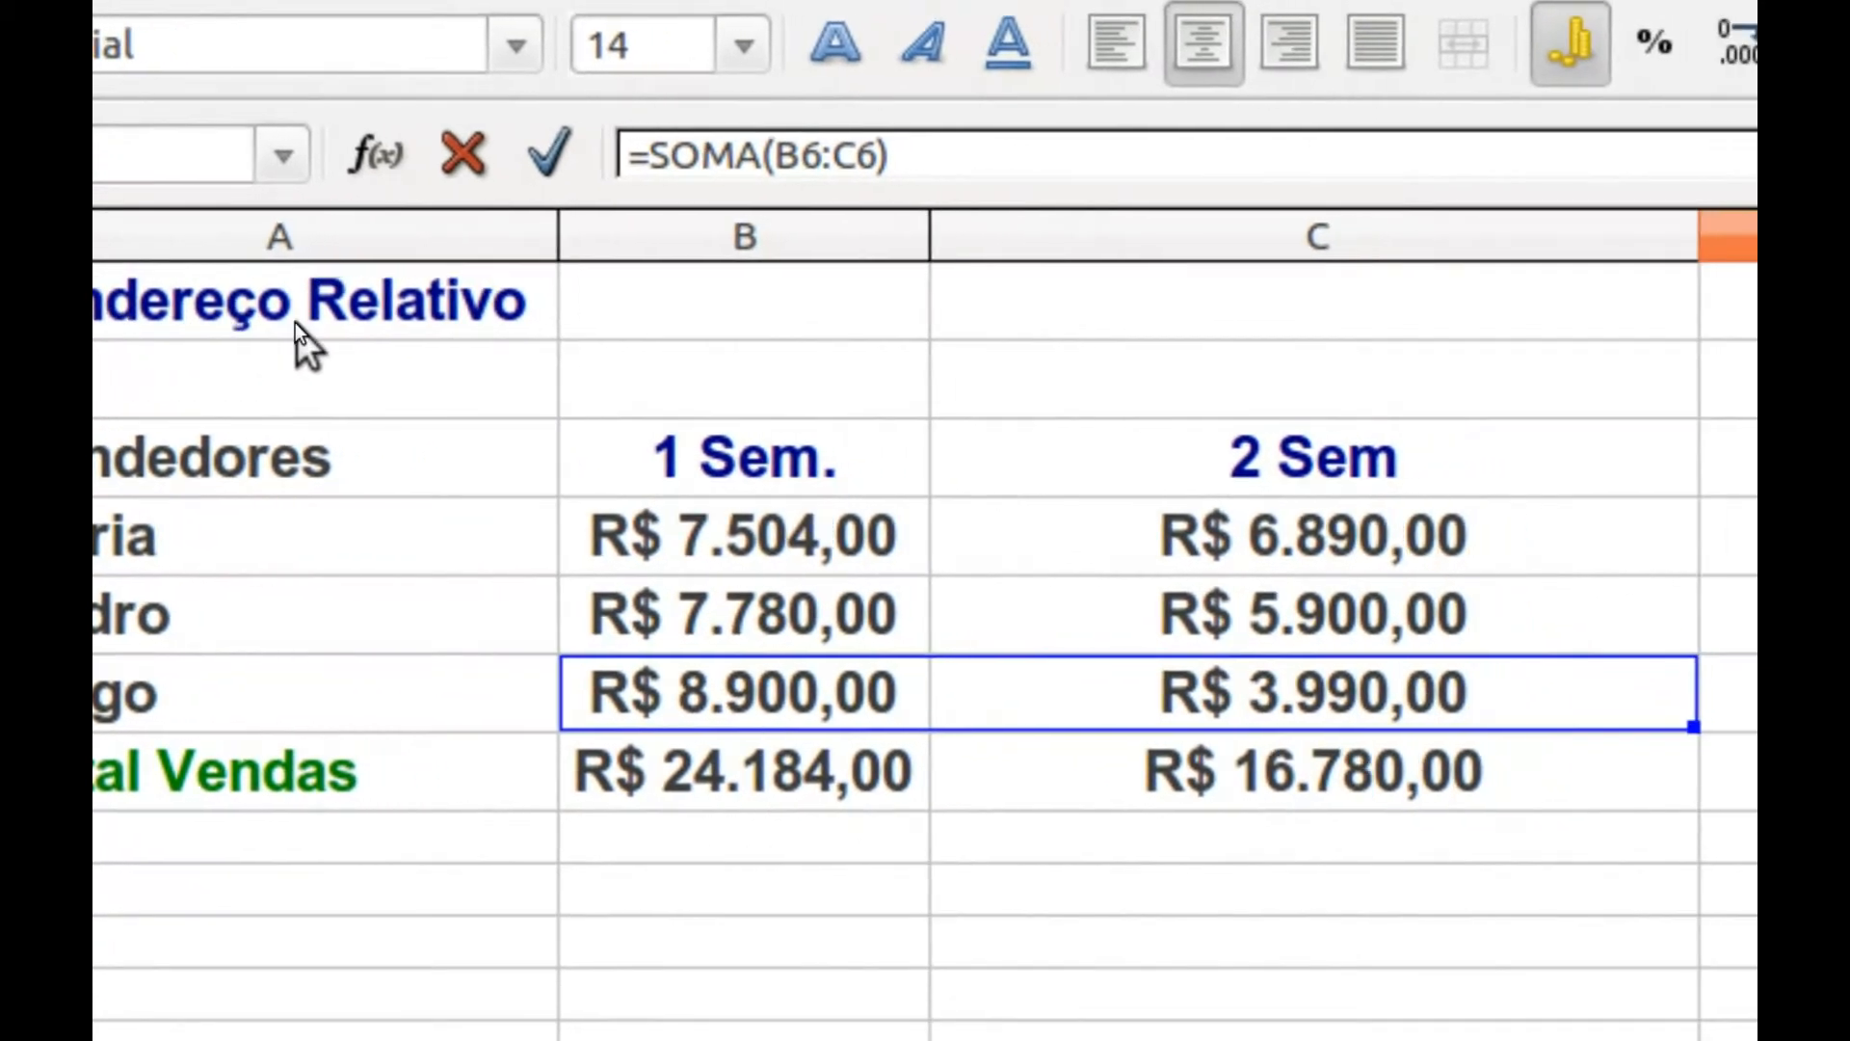
- In the Endereço Absoluto table, enter =SOMA(B32*B30) in C32 under Salário to multiply the January sales by the commission
scroll(295, 322, "down", 1)
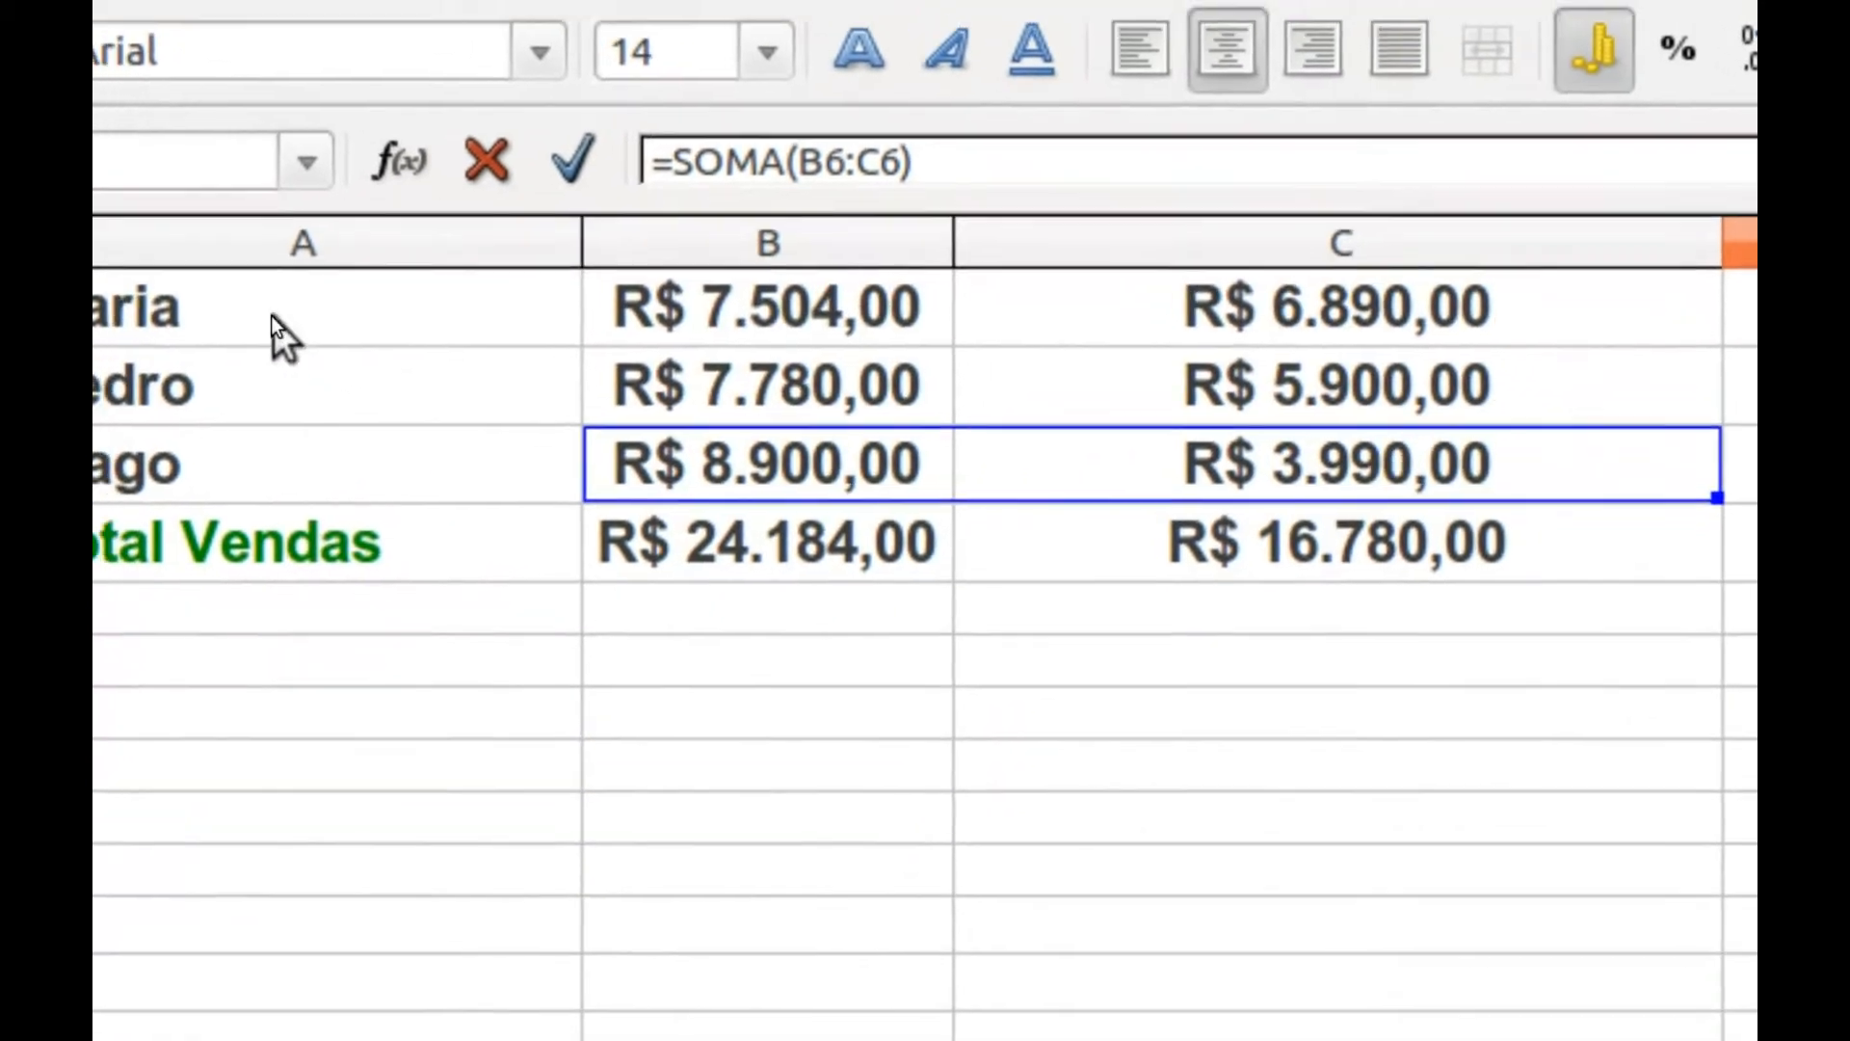
scroll(210, 535, "down", 3)
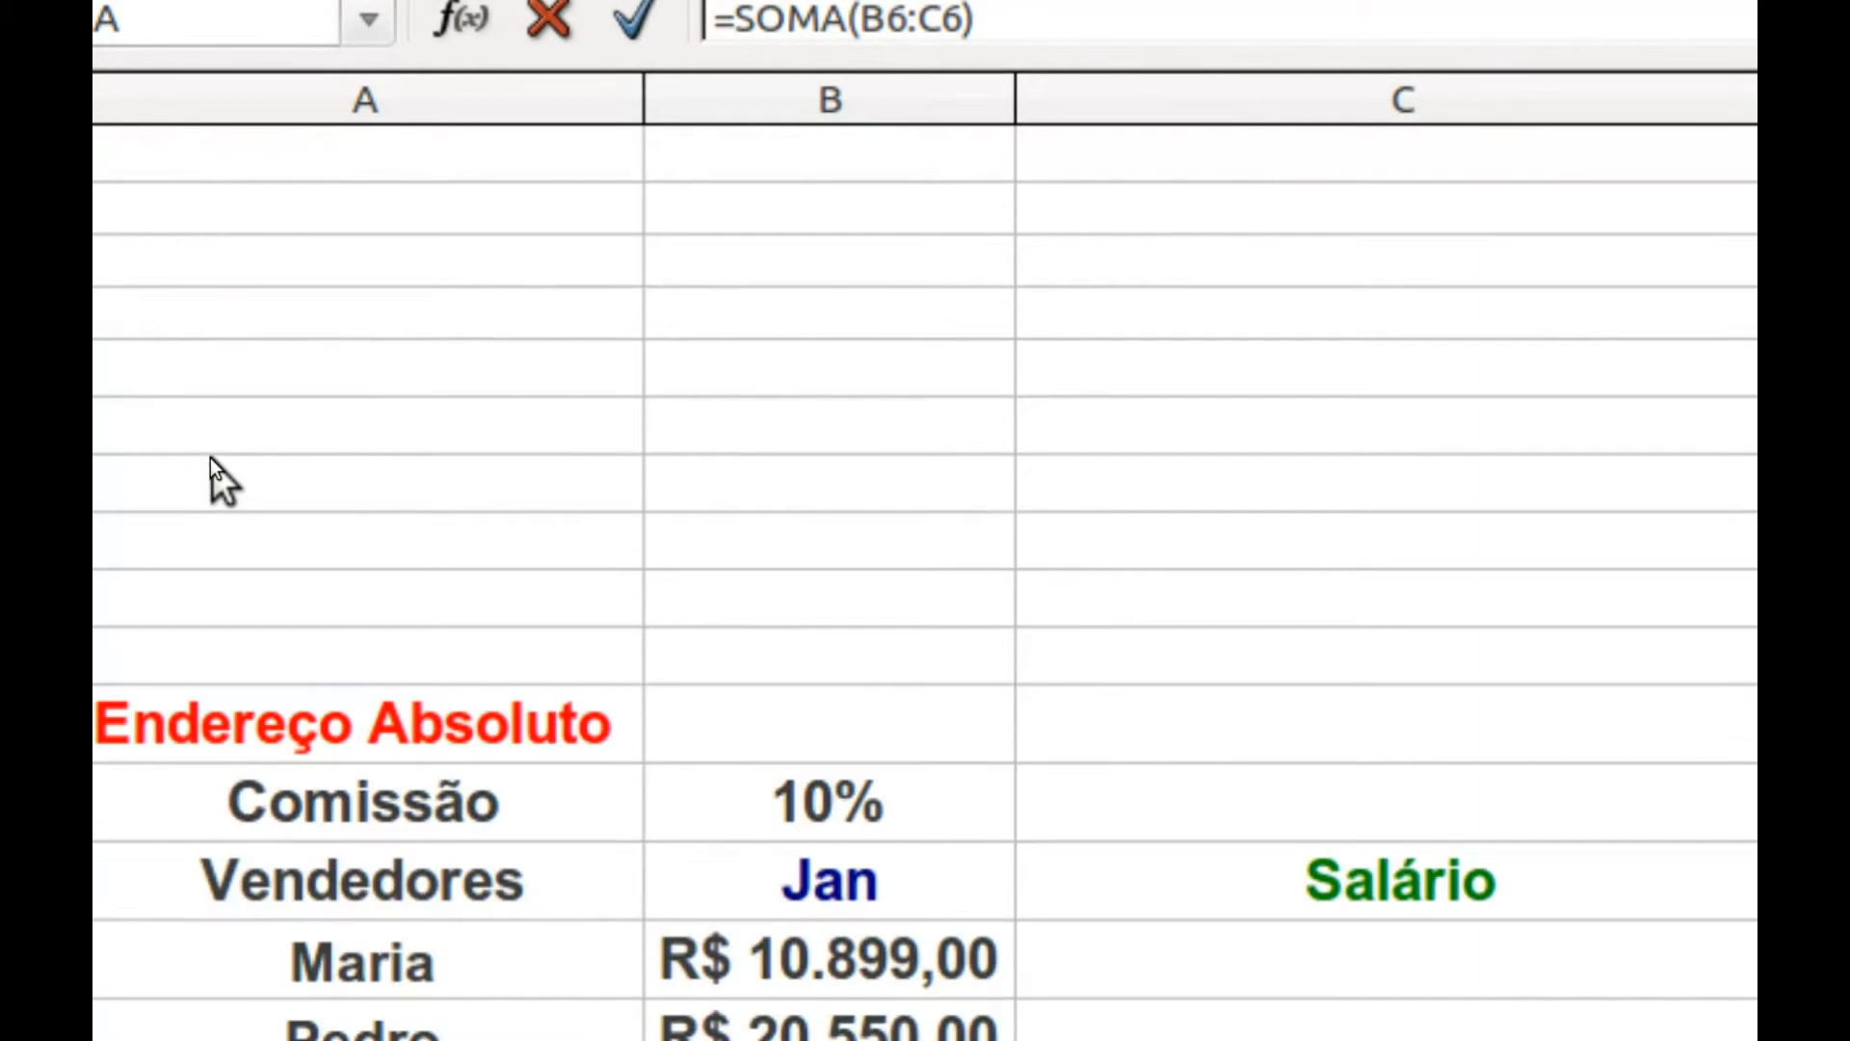
scroll(210, 459, "down", 3)
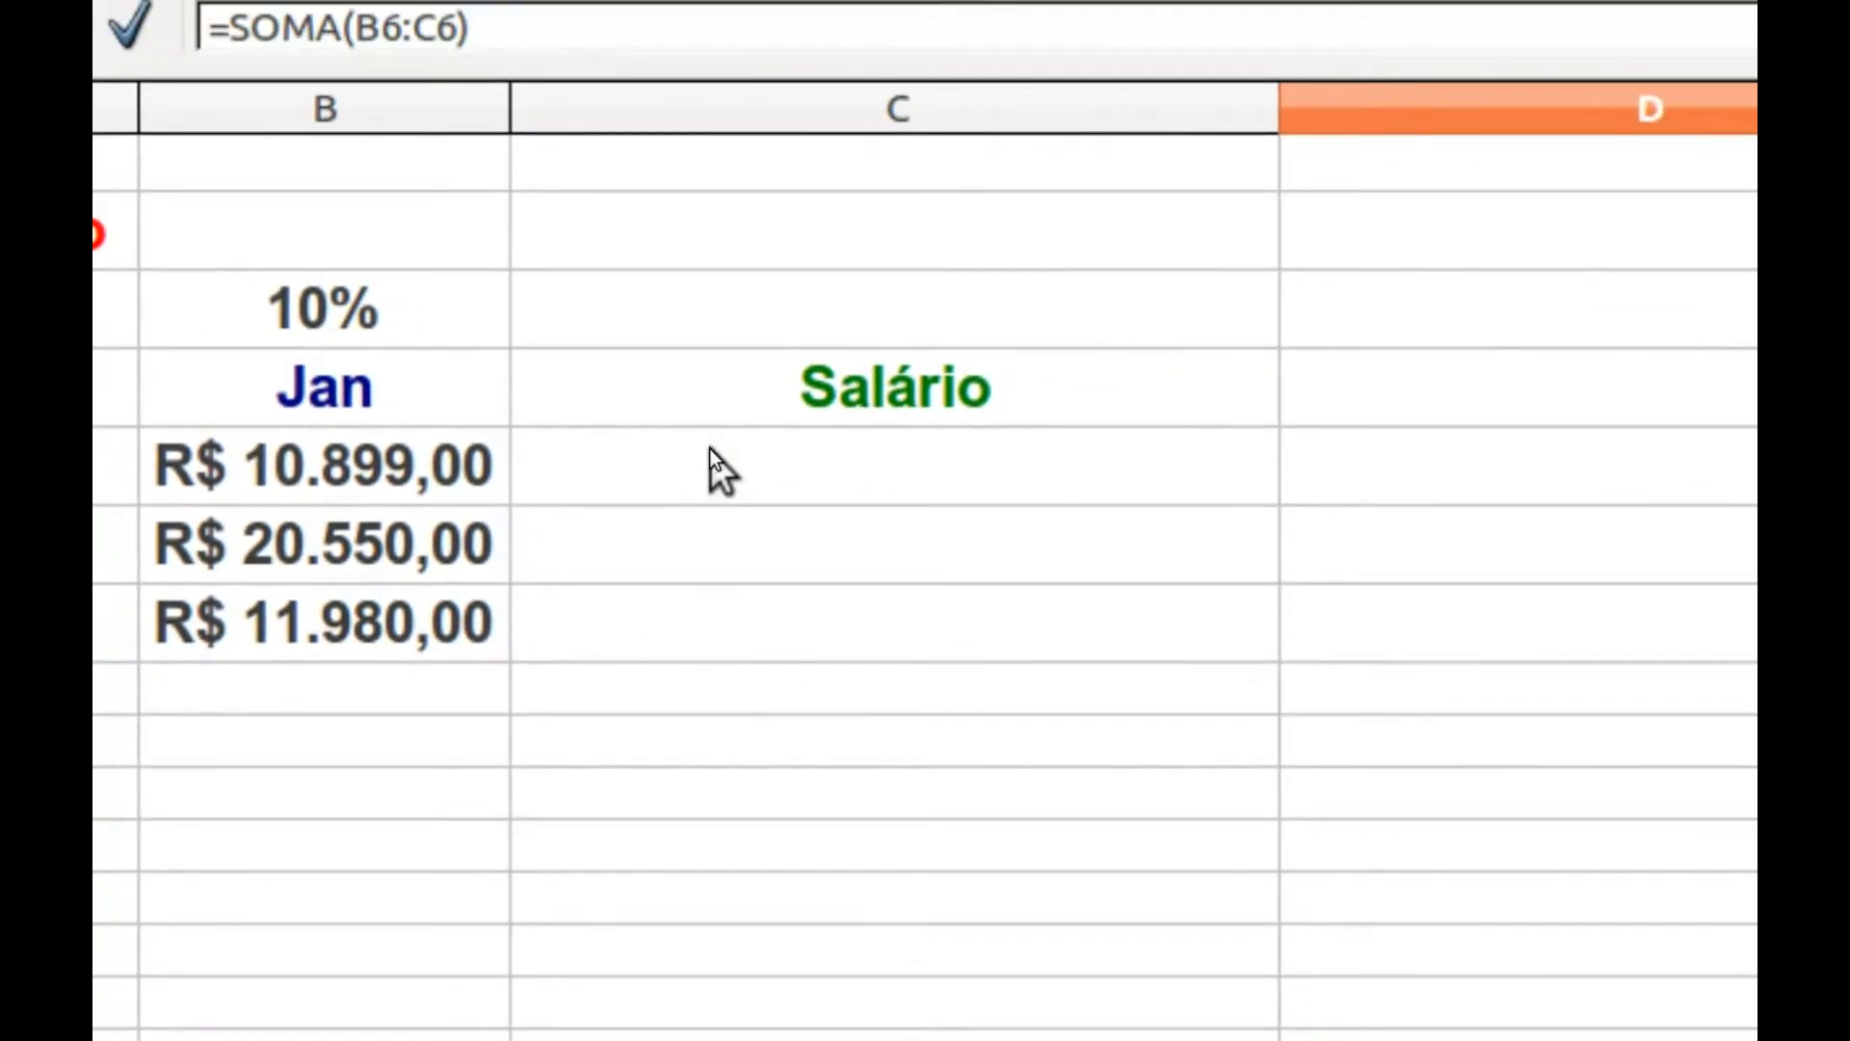
left_click(709, 448)
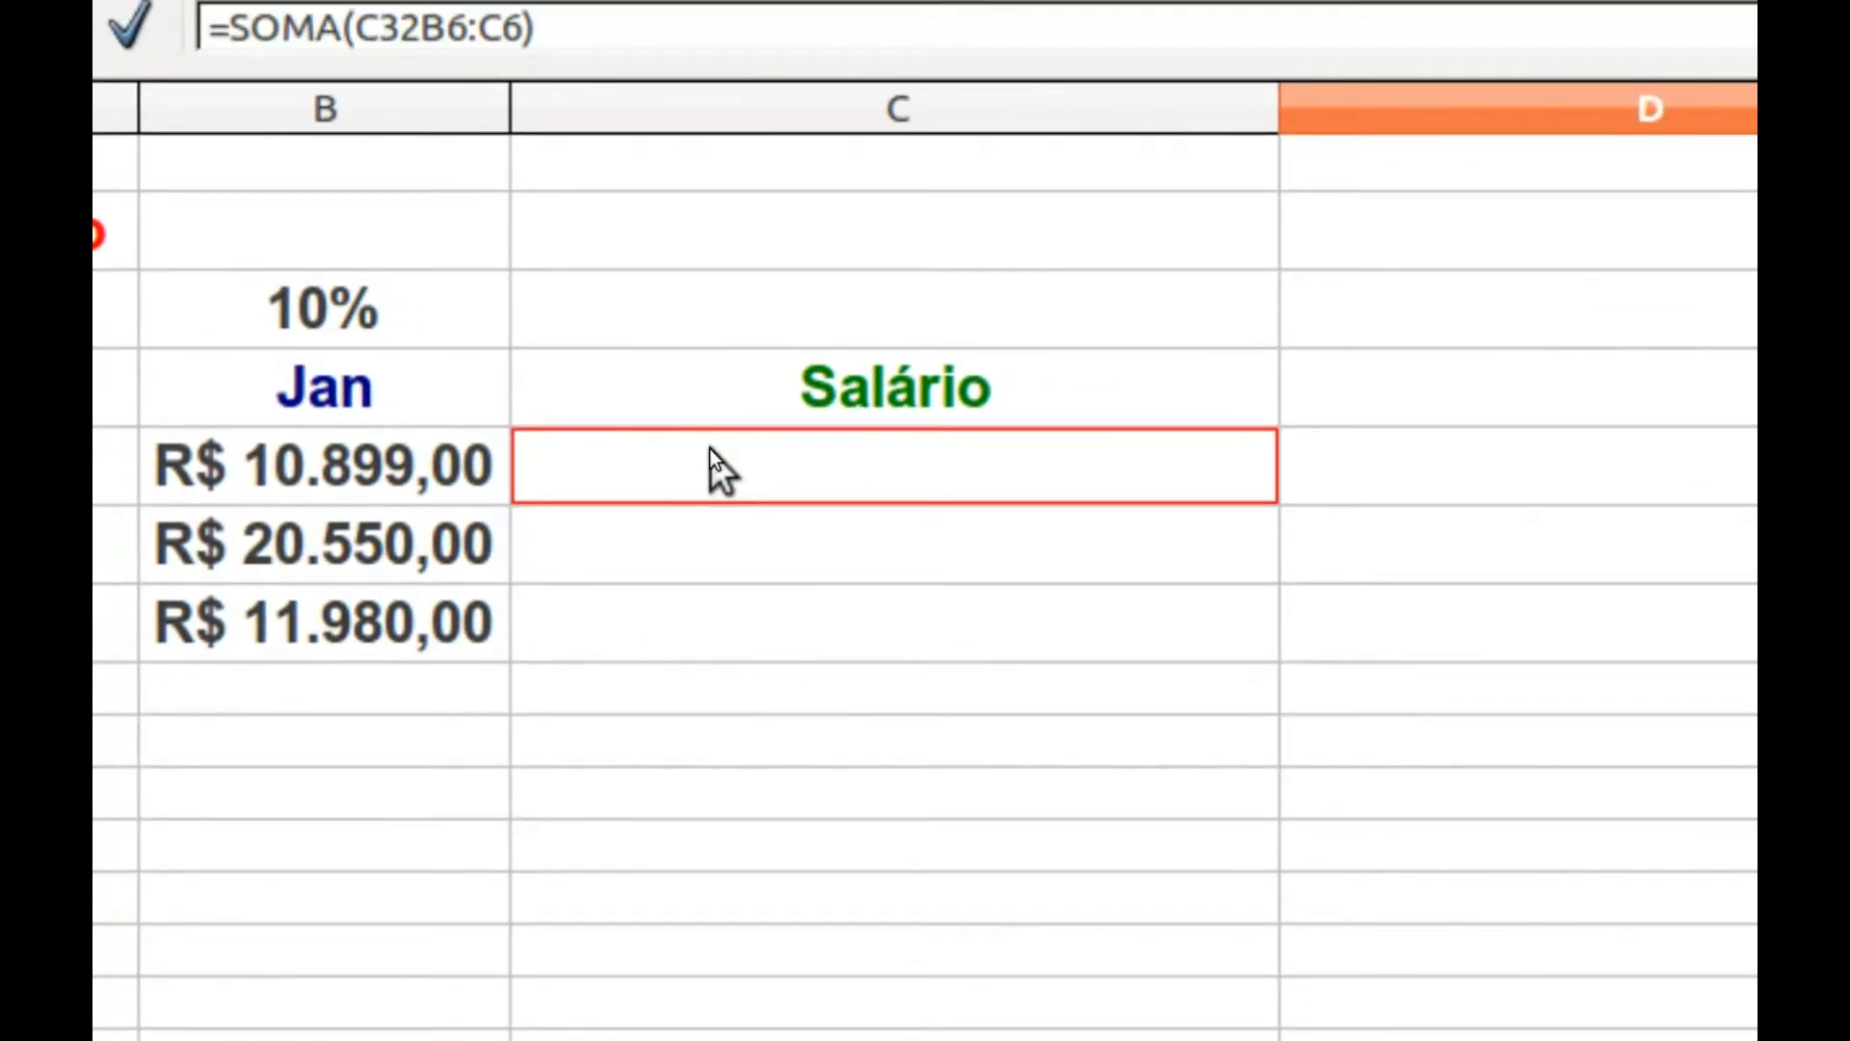
key("Escape")
double_click(710, 448)
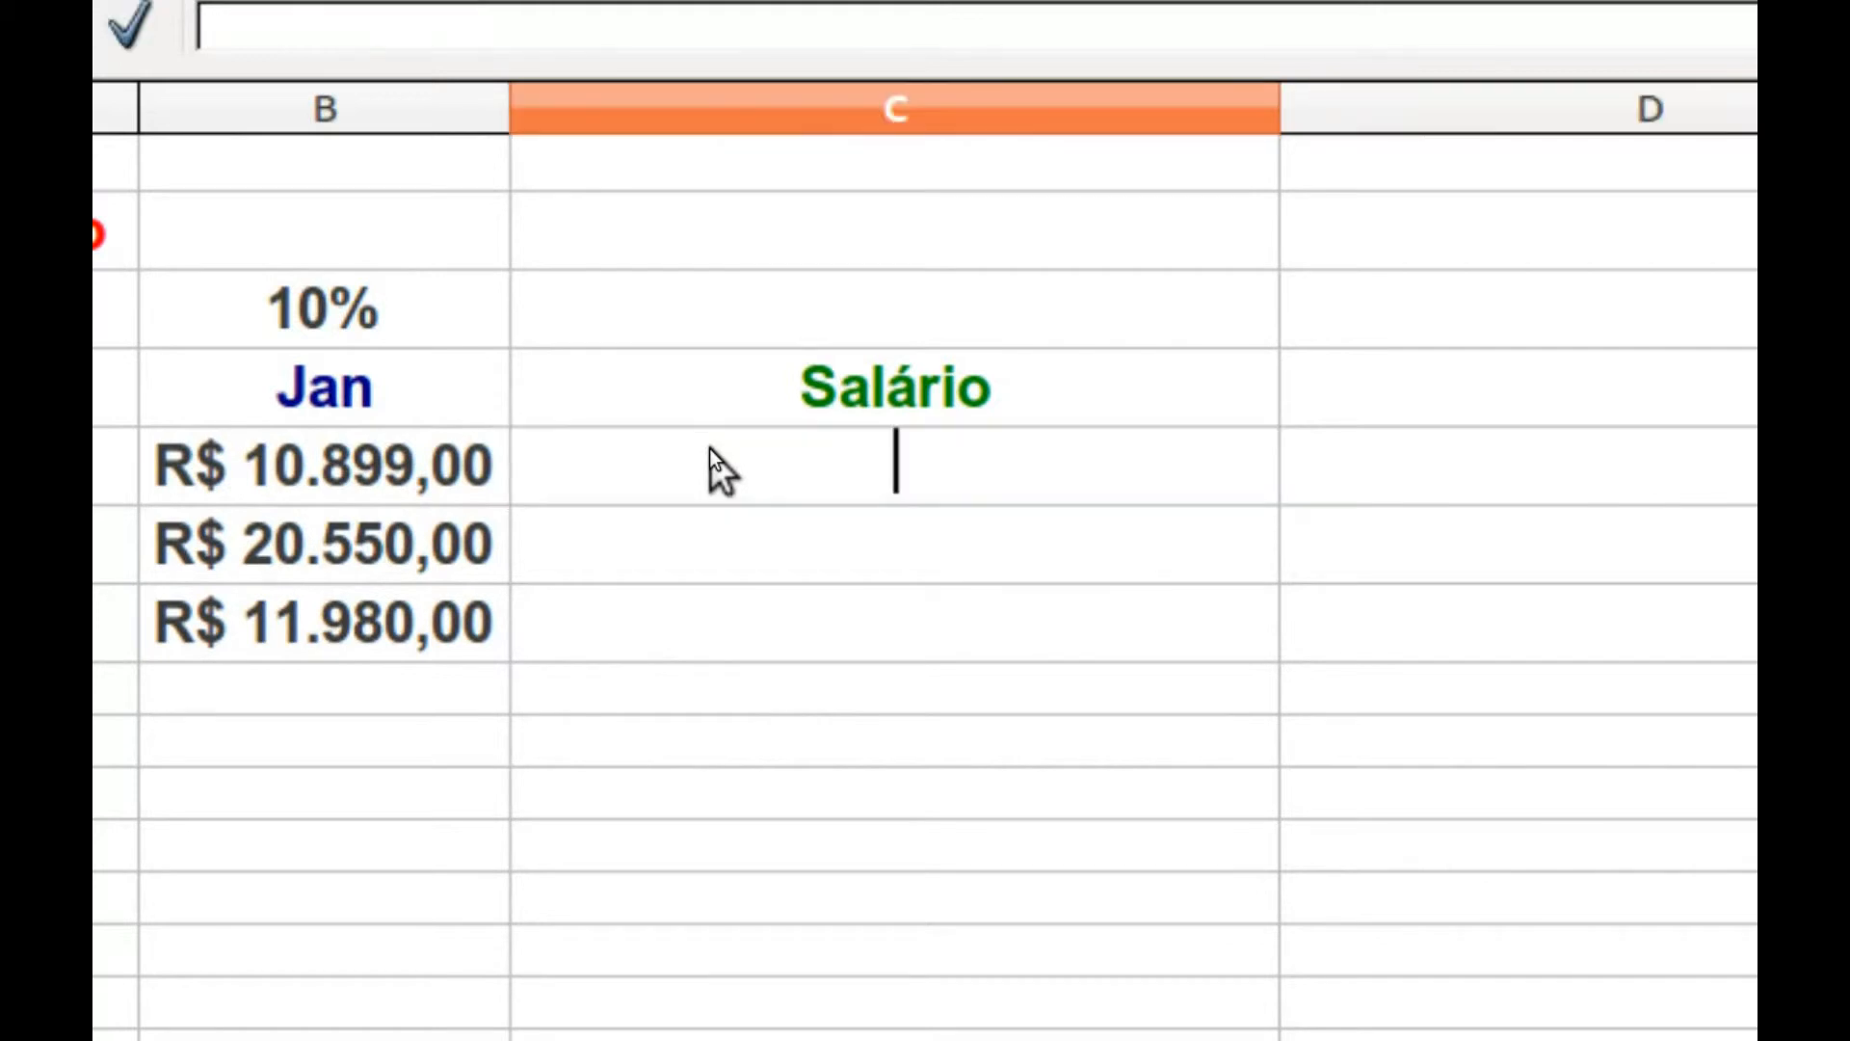
type("=SOMA")
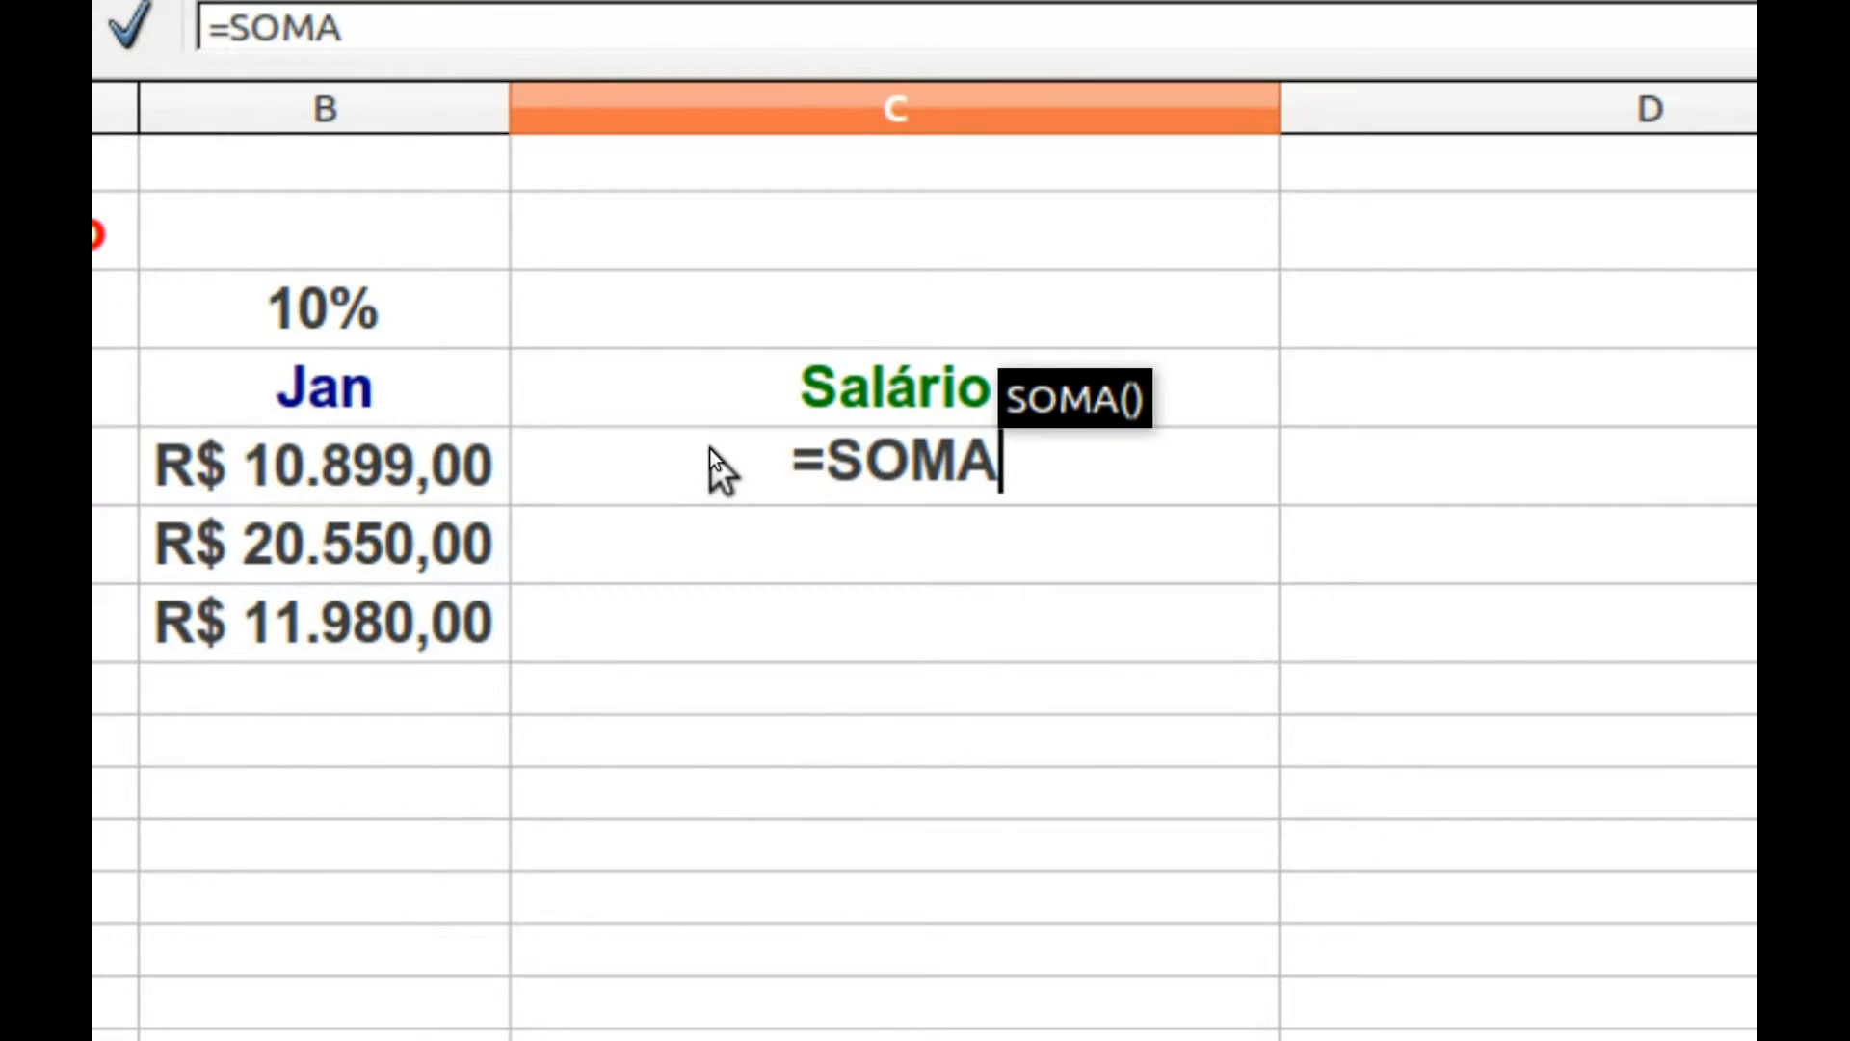
type("(")
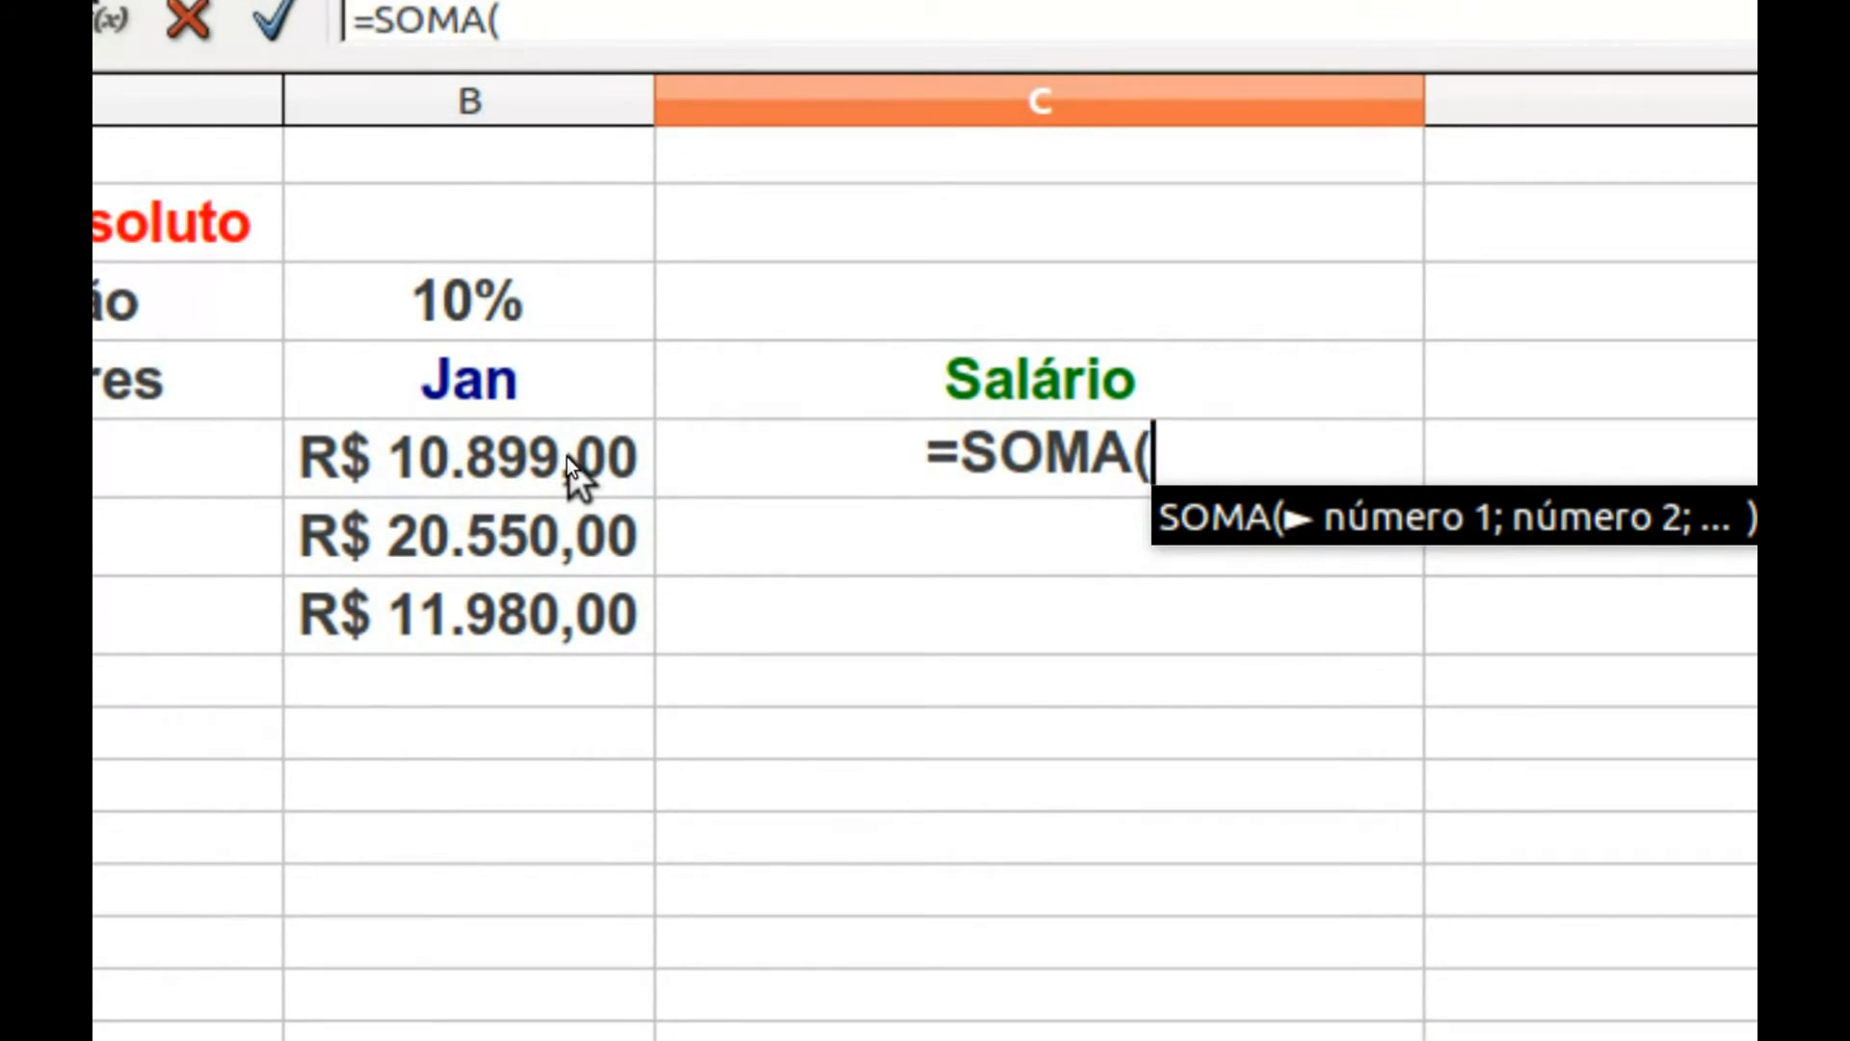
left_click(566, 454)
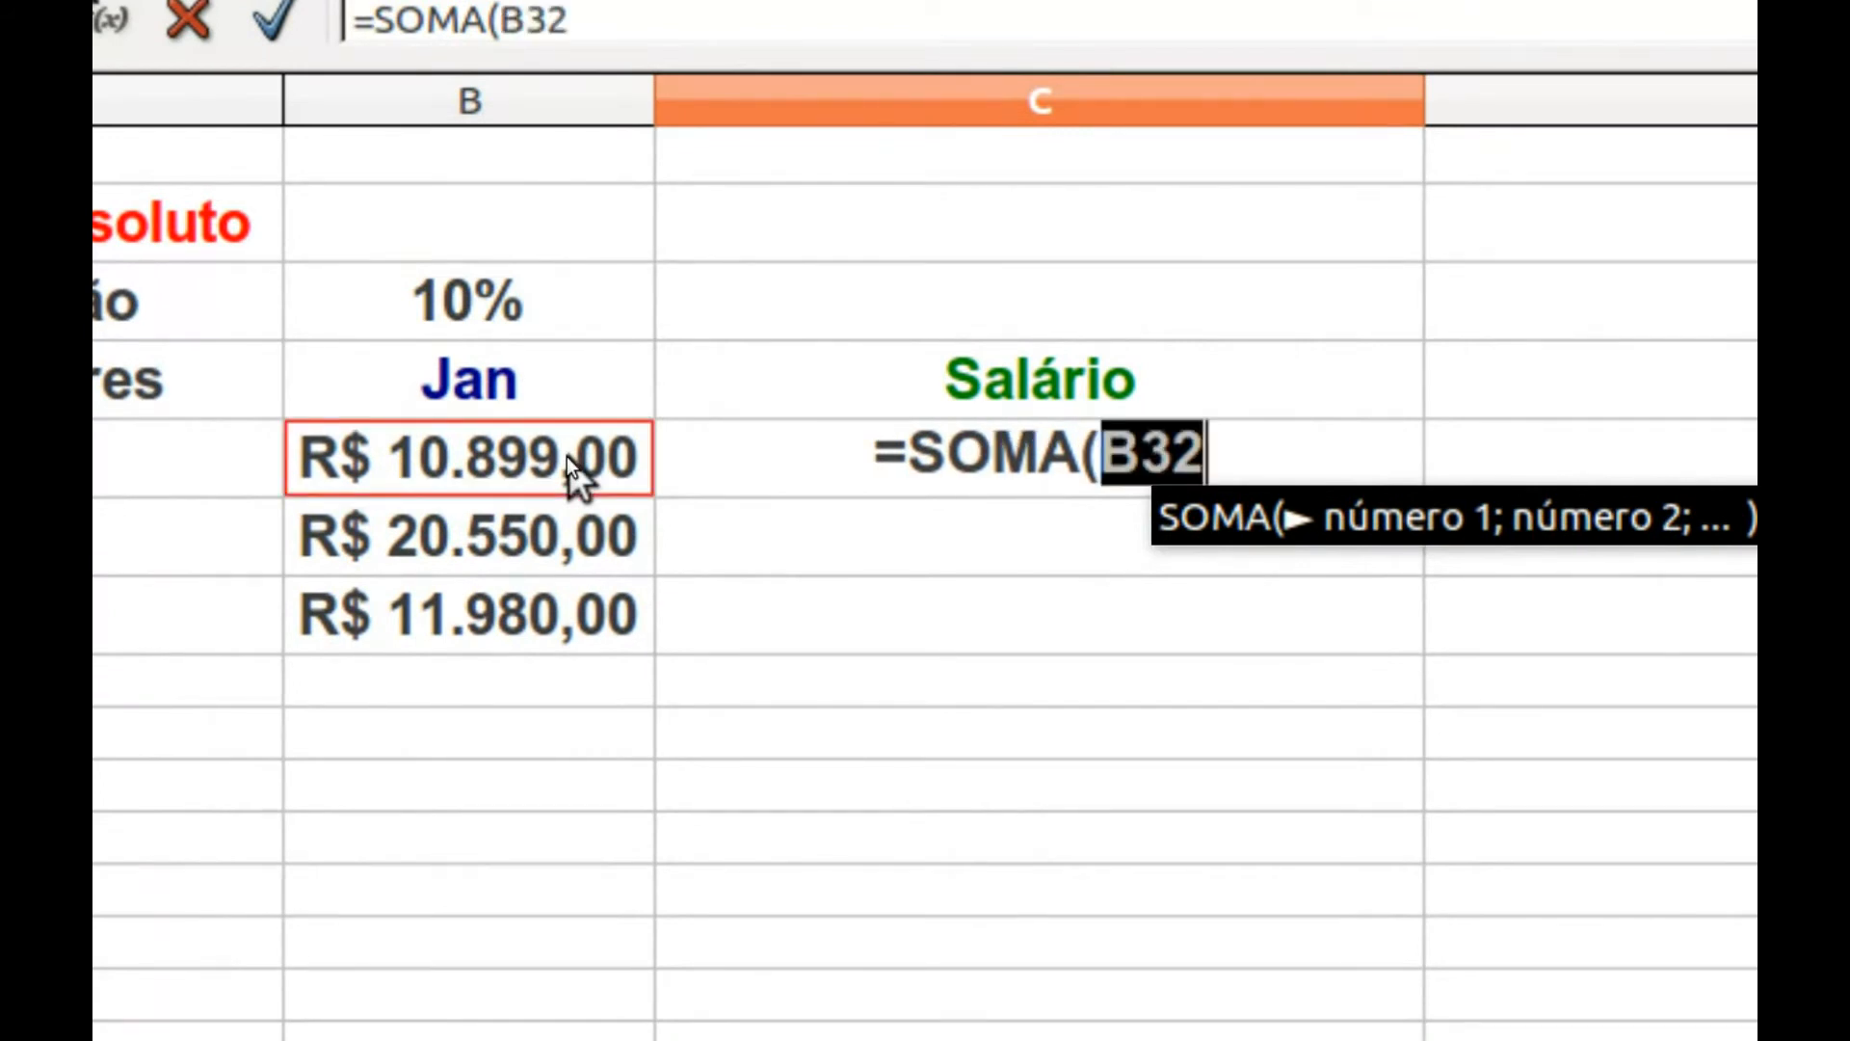
type("*")
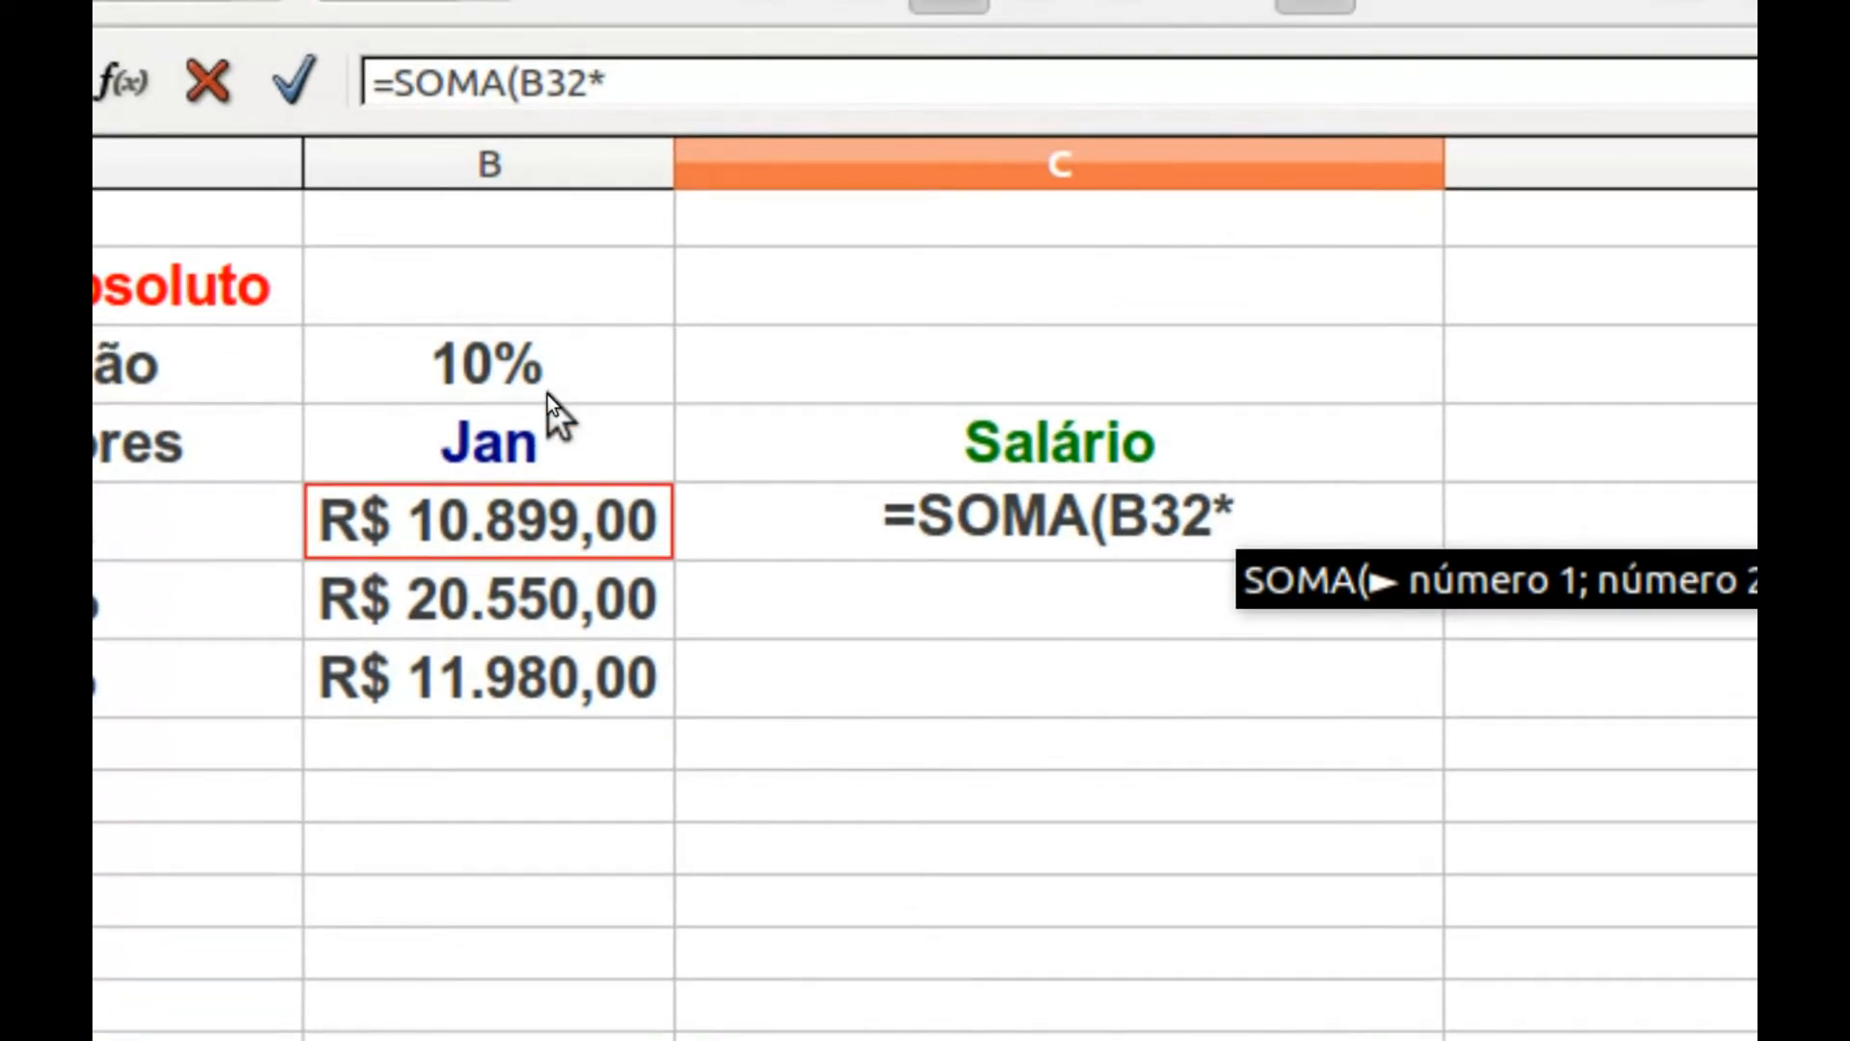
left_click(524, 343)
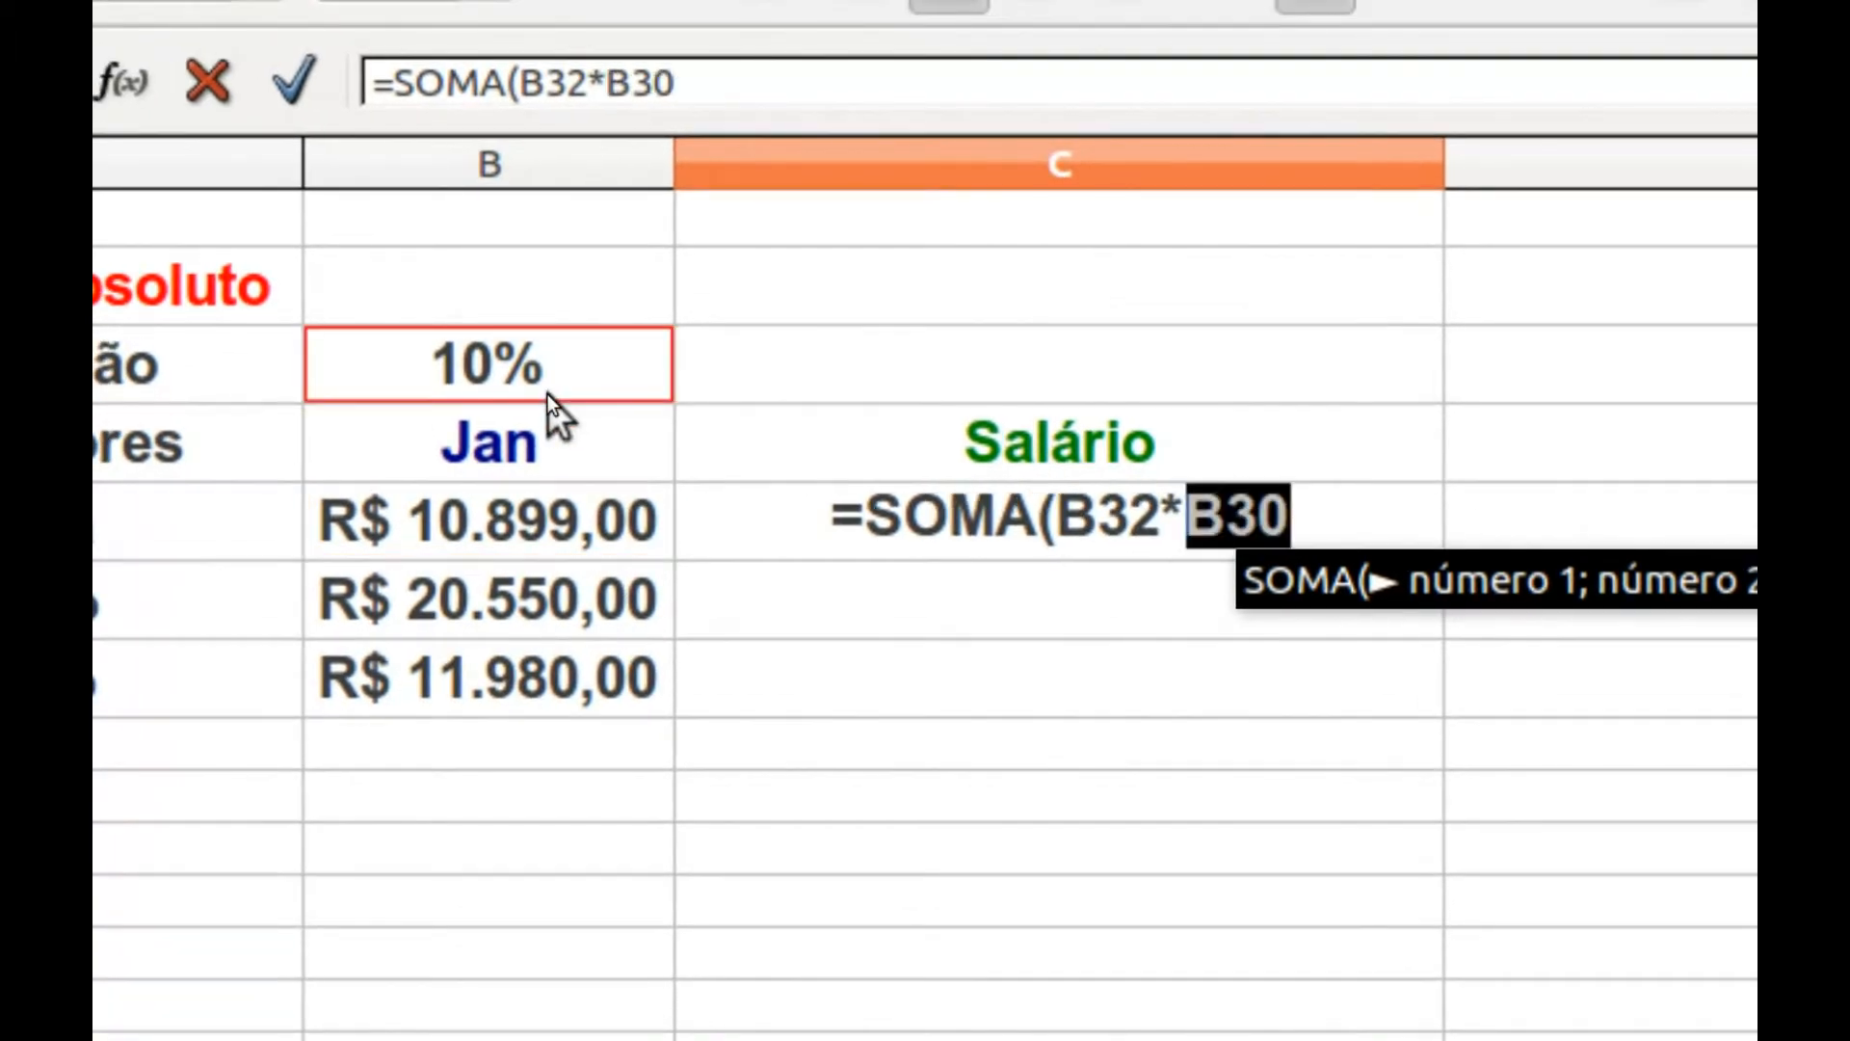
type(")")
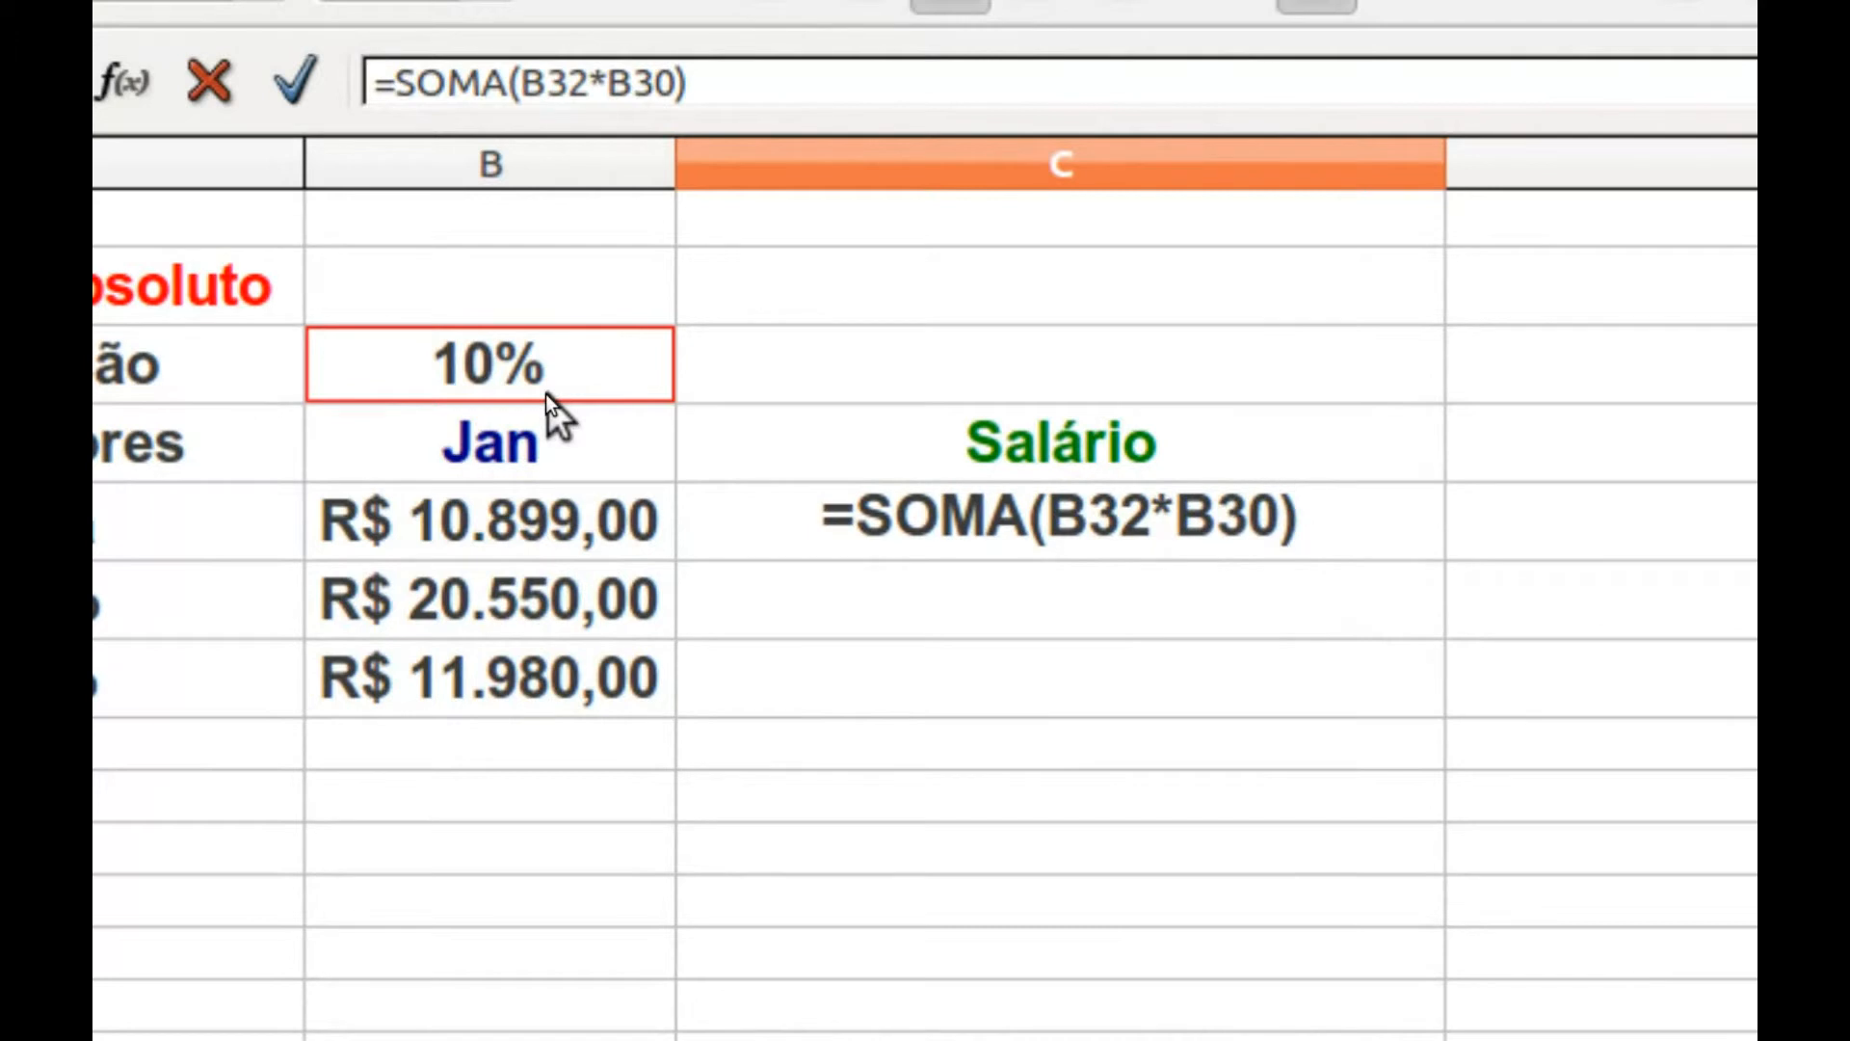
key("Return")
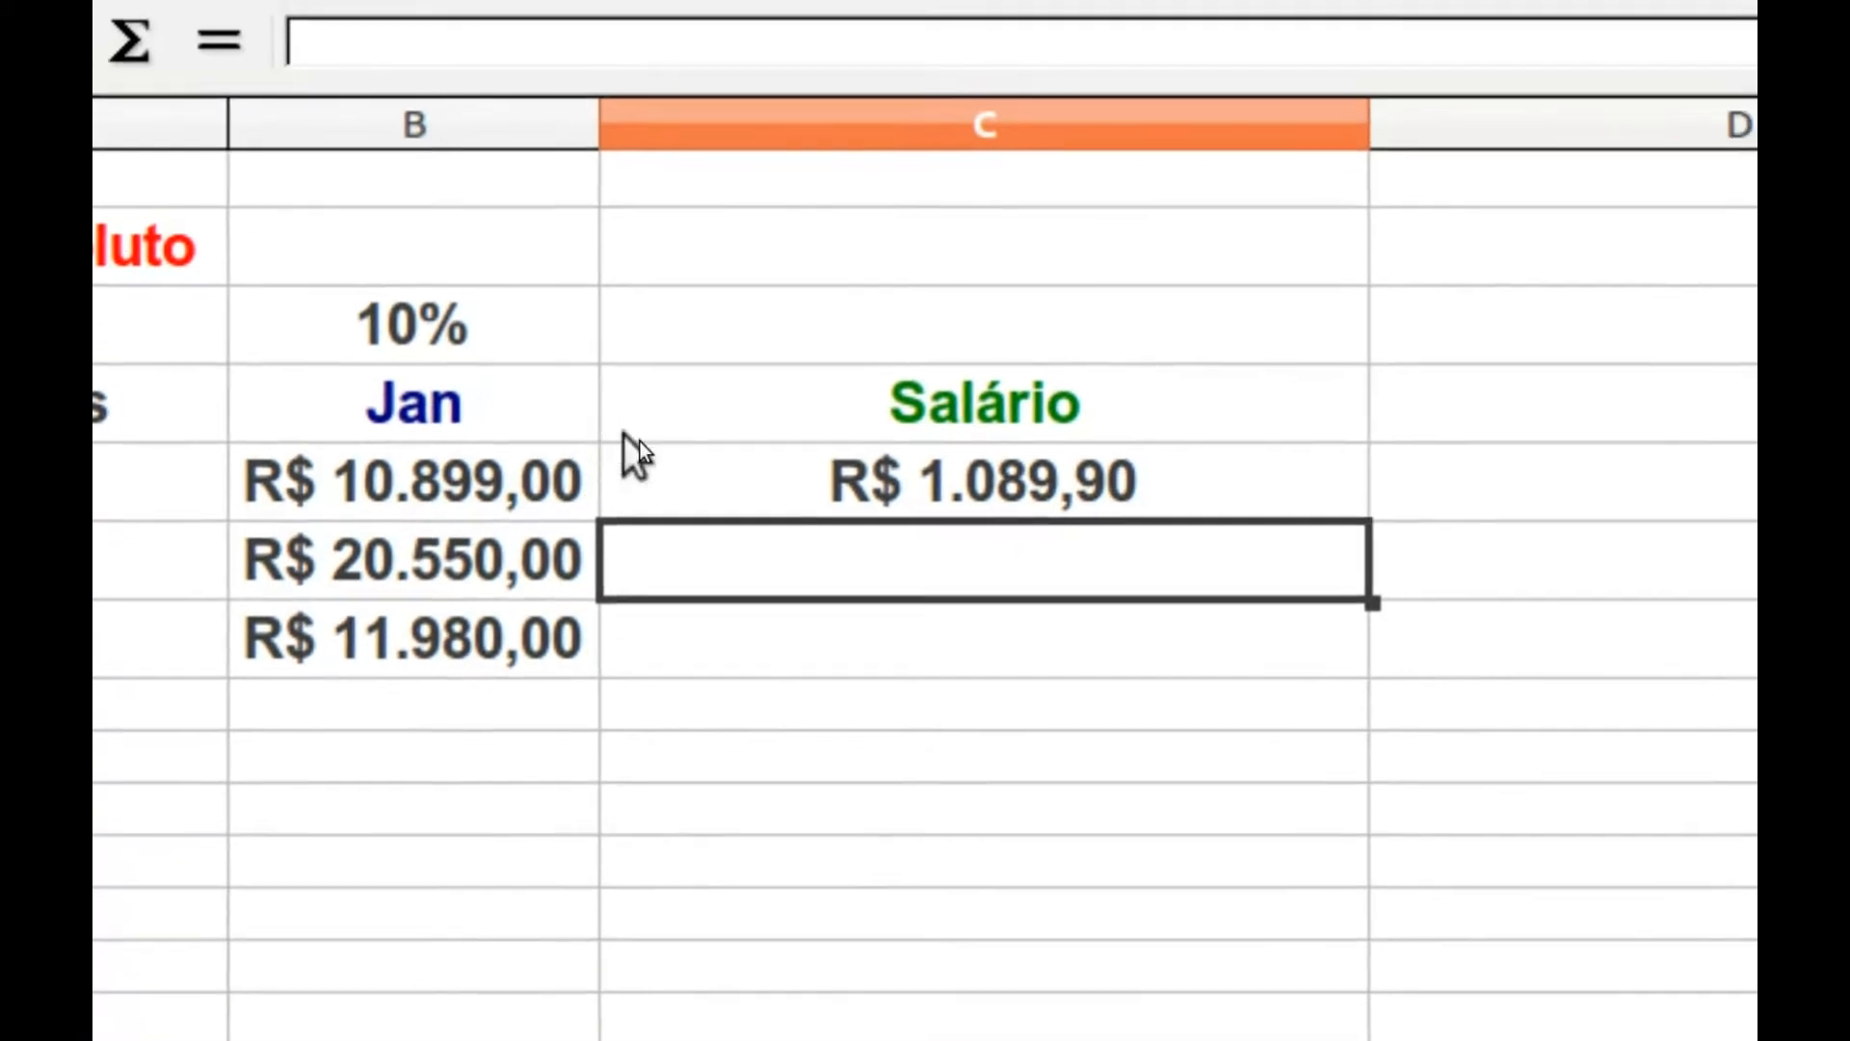
- Fill the Salário formula from C32 down through C34 using its relative references
left_click(761, 505)
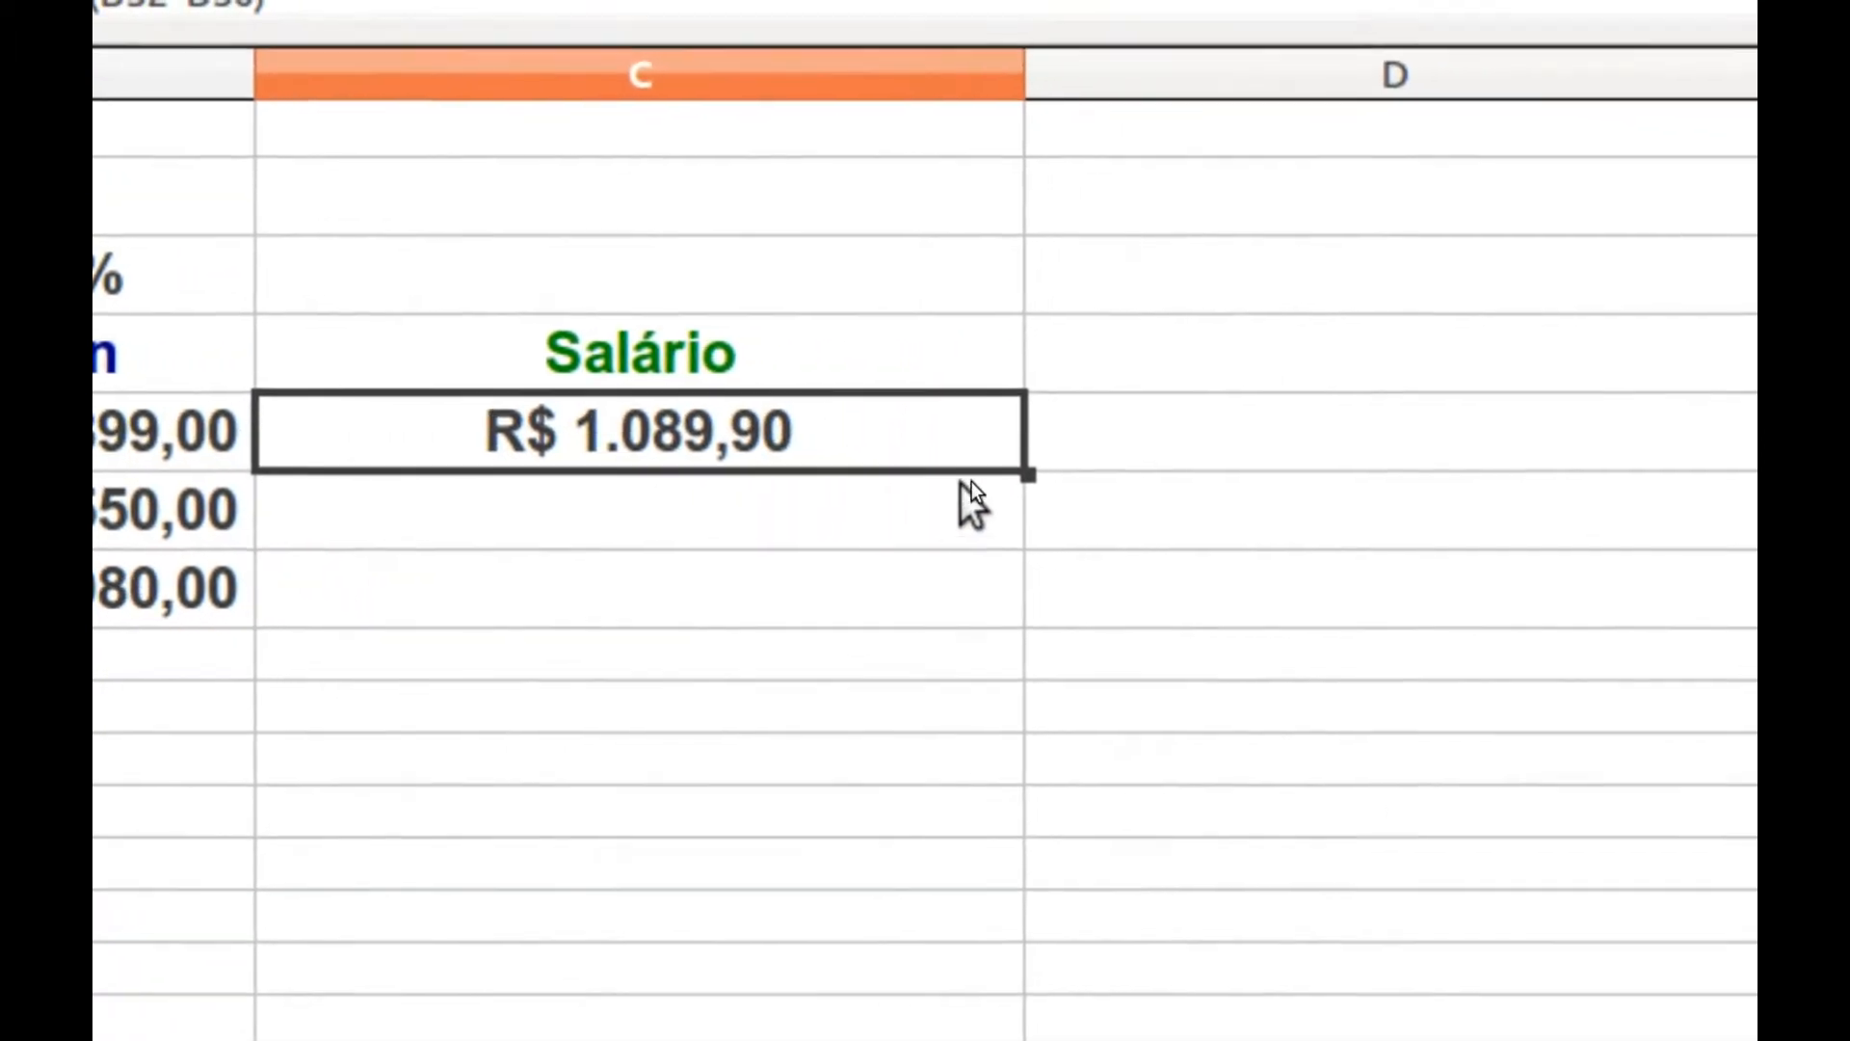
left_click_drag(992, 479, 1003, 618)
left_click_drag(998, 547, 998, 547)
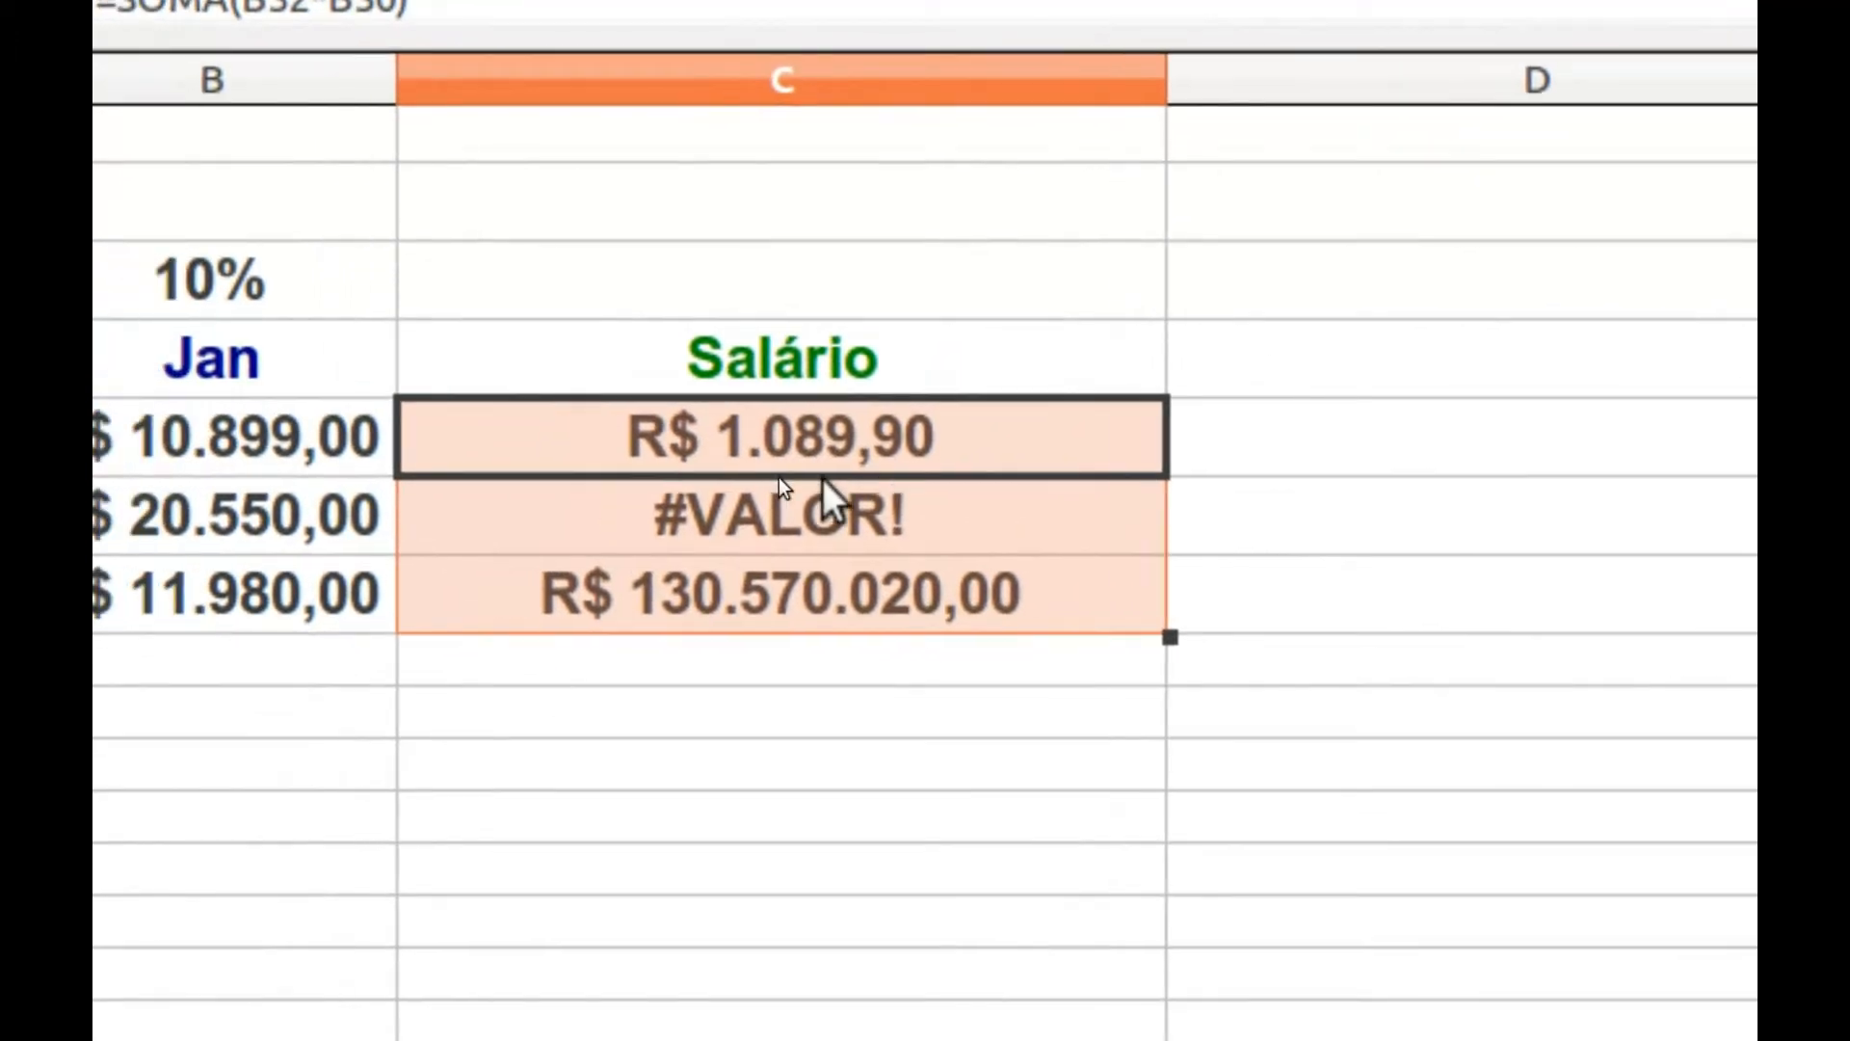
left_click(704, 453)
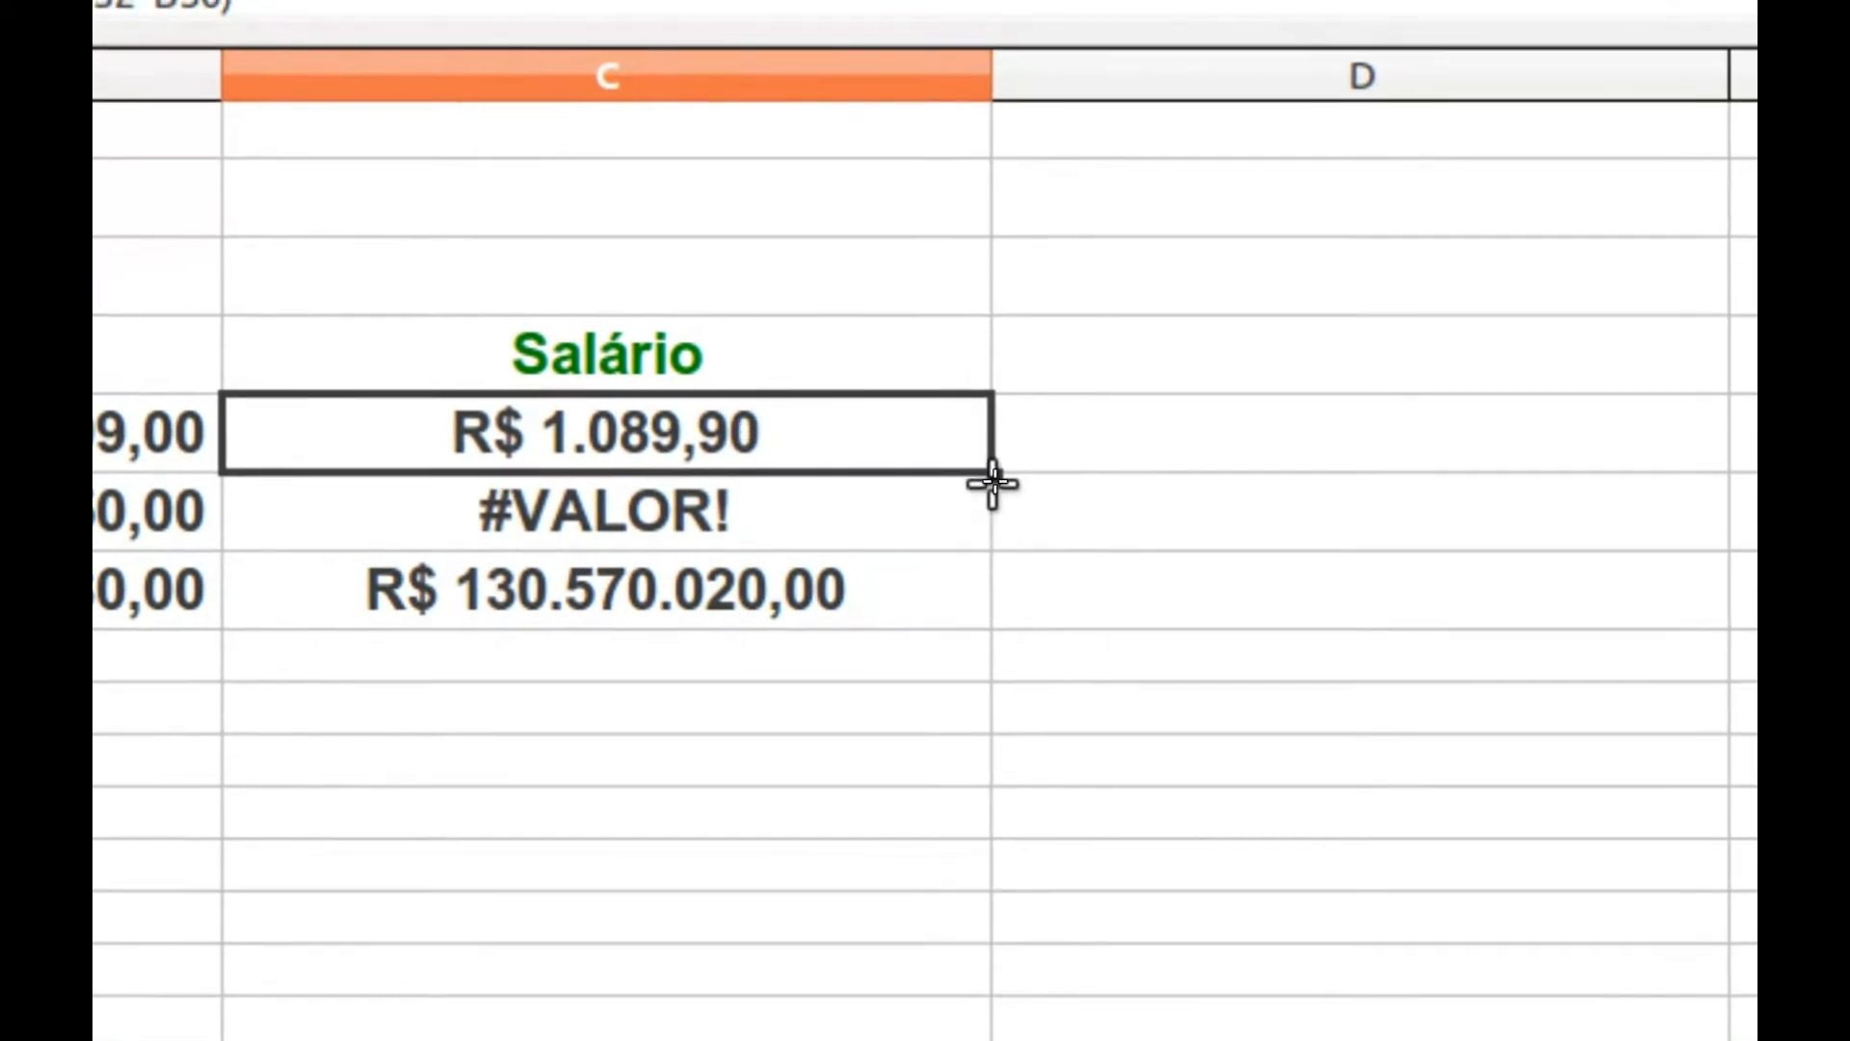
left_click_drag(991, 484, 995, 420)
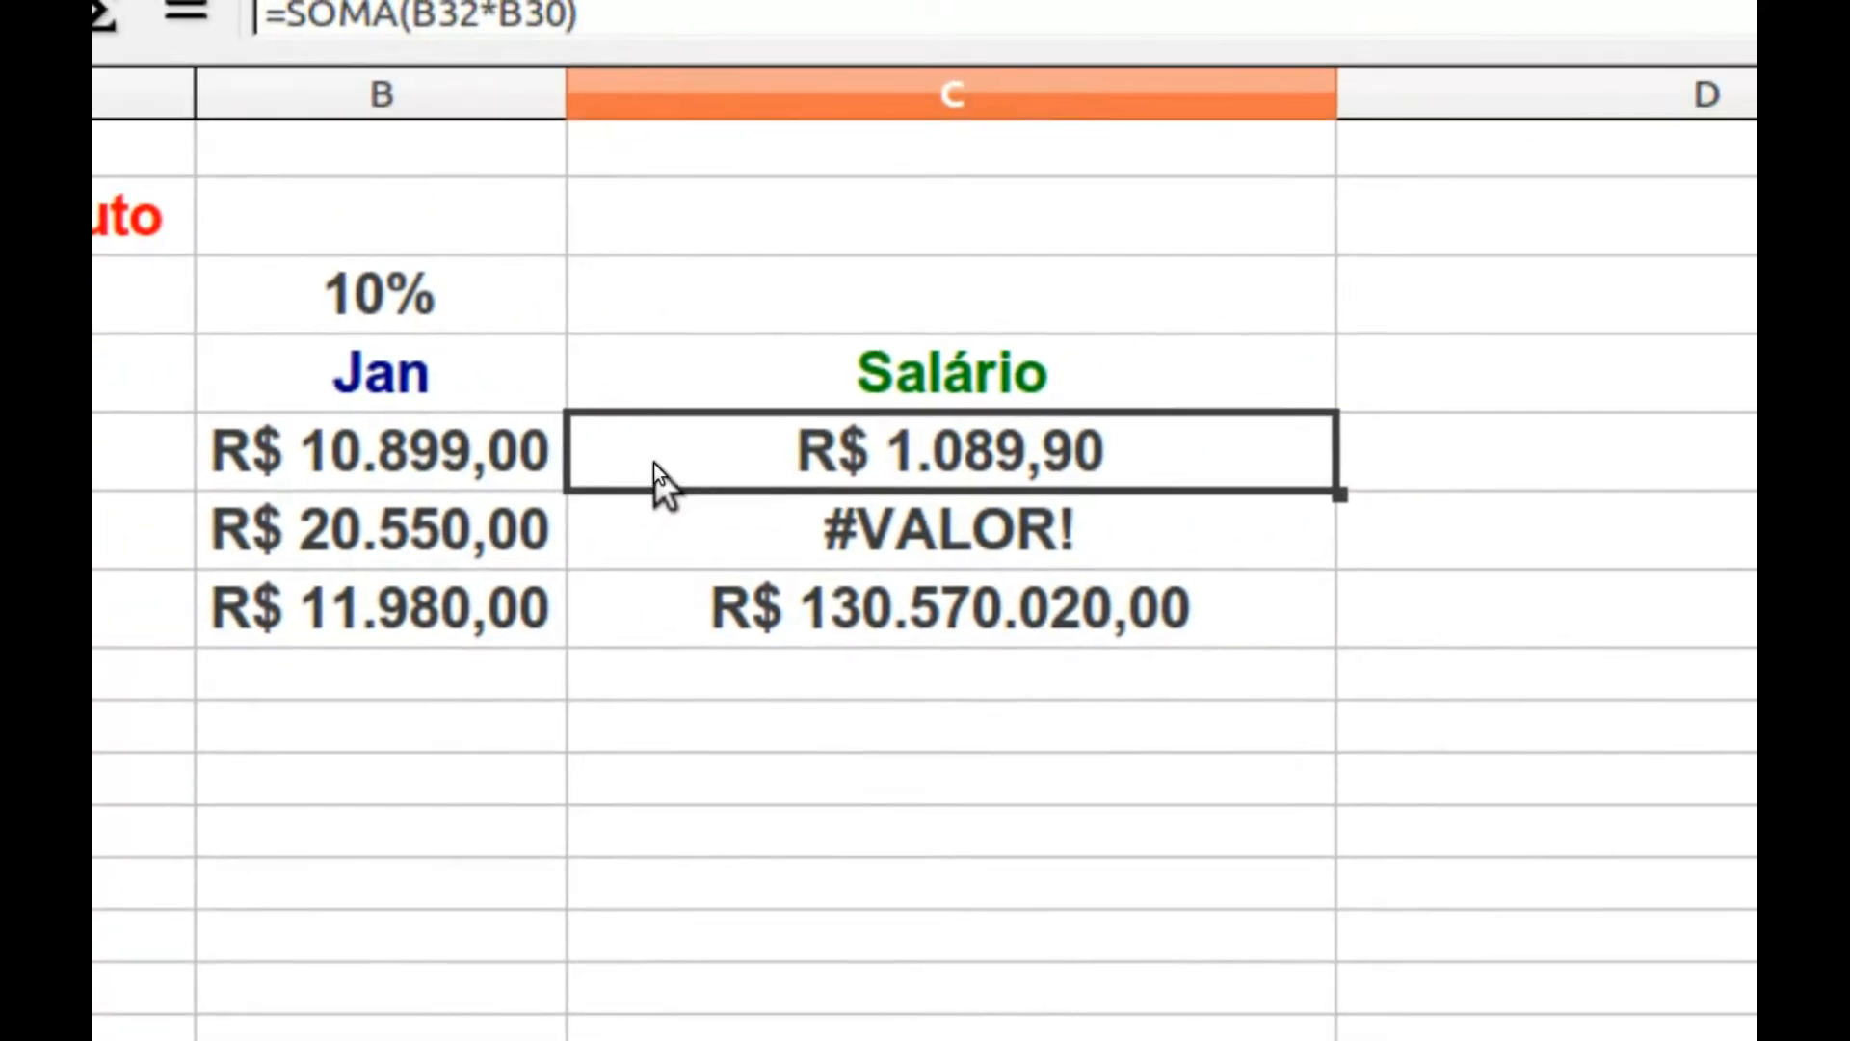
- Inspect which cells the Salário formulas in C32, C33 and C34 reference, checking them against the commission in B30 and the Jan heading
double_click(653, 463)
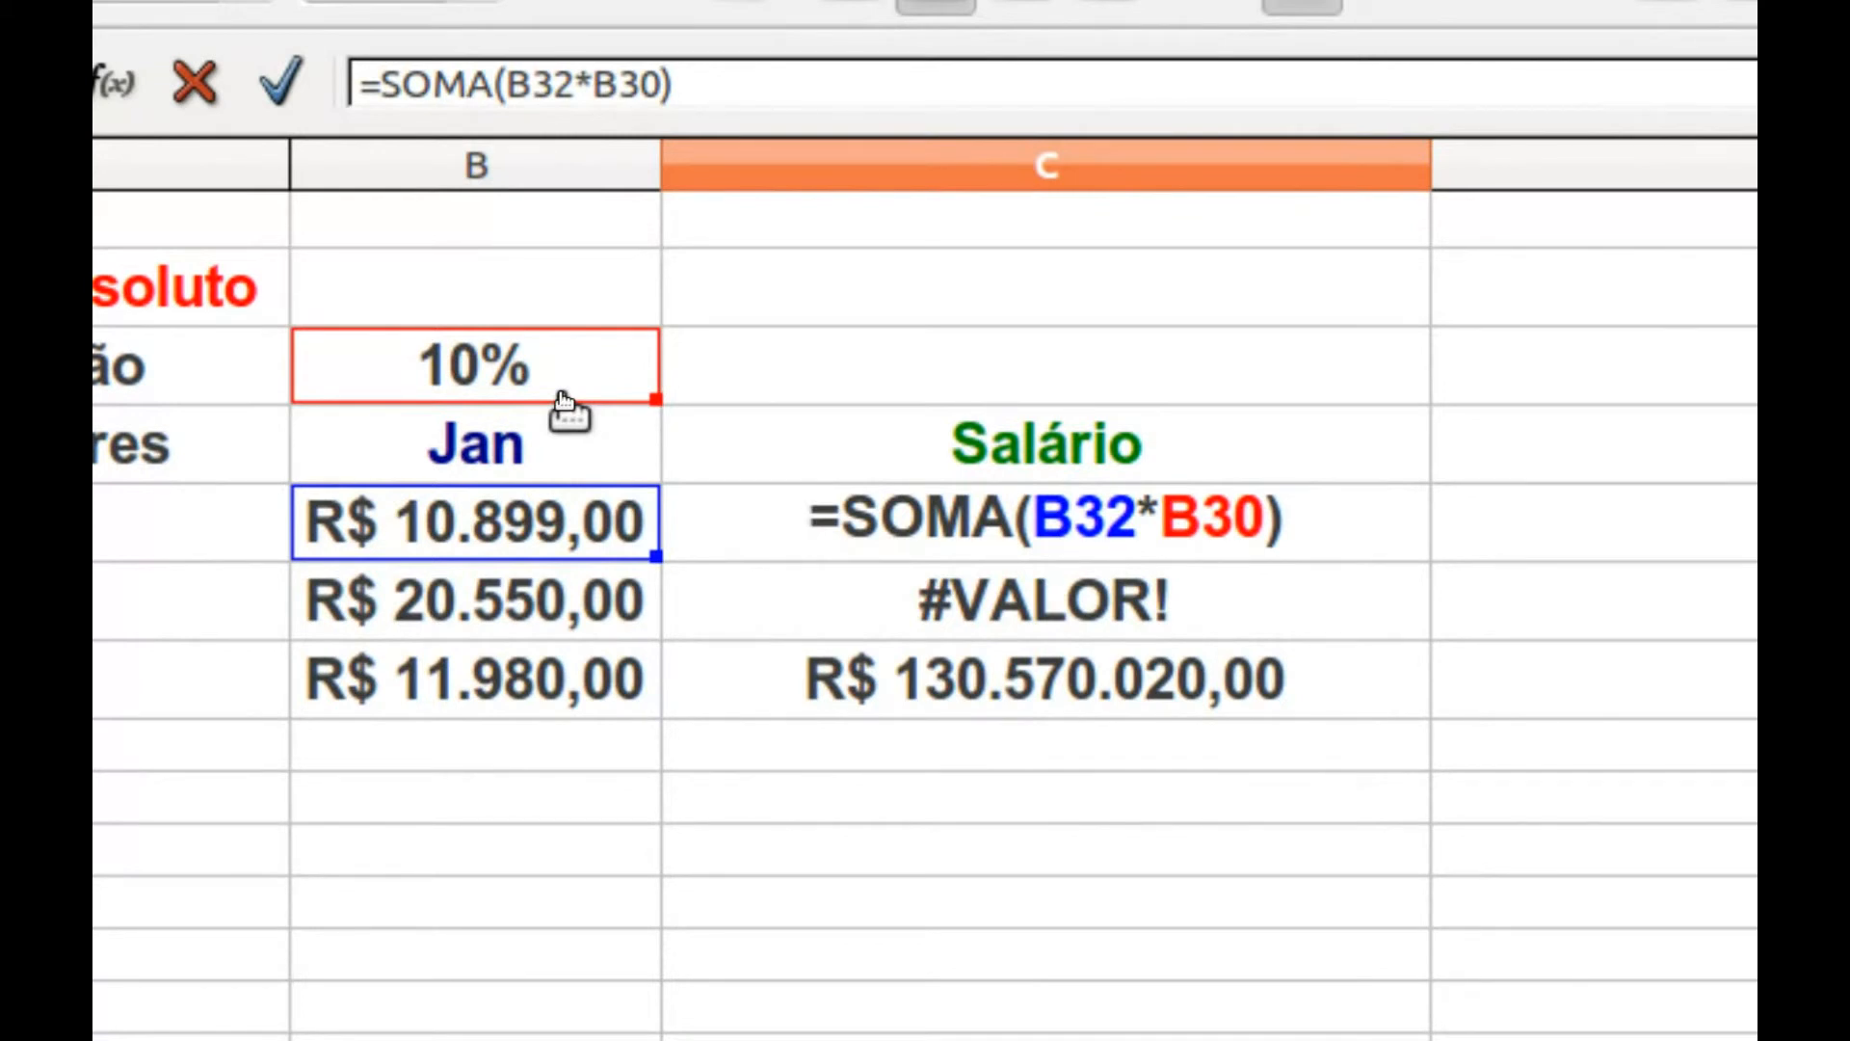
key("Return")
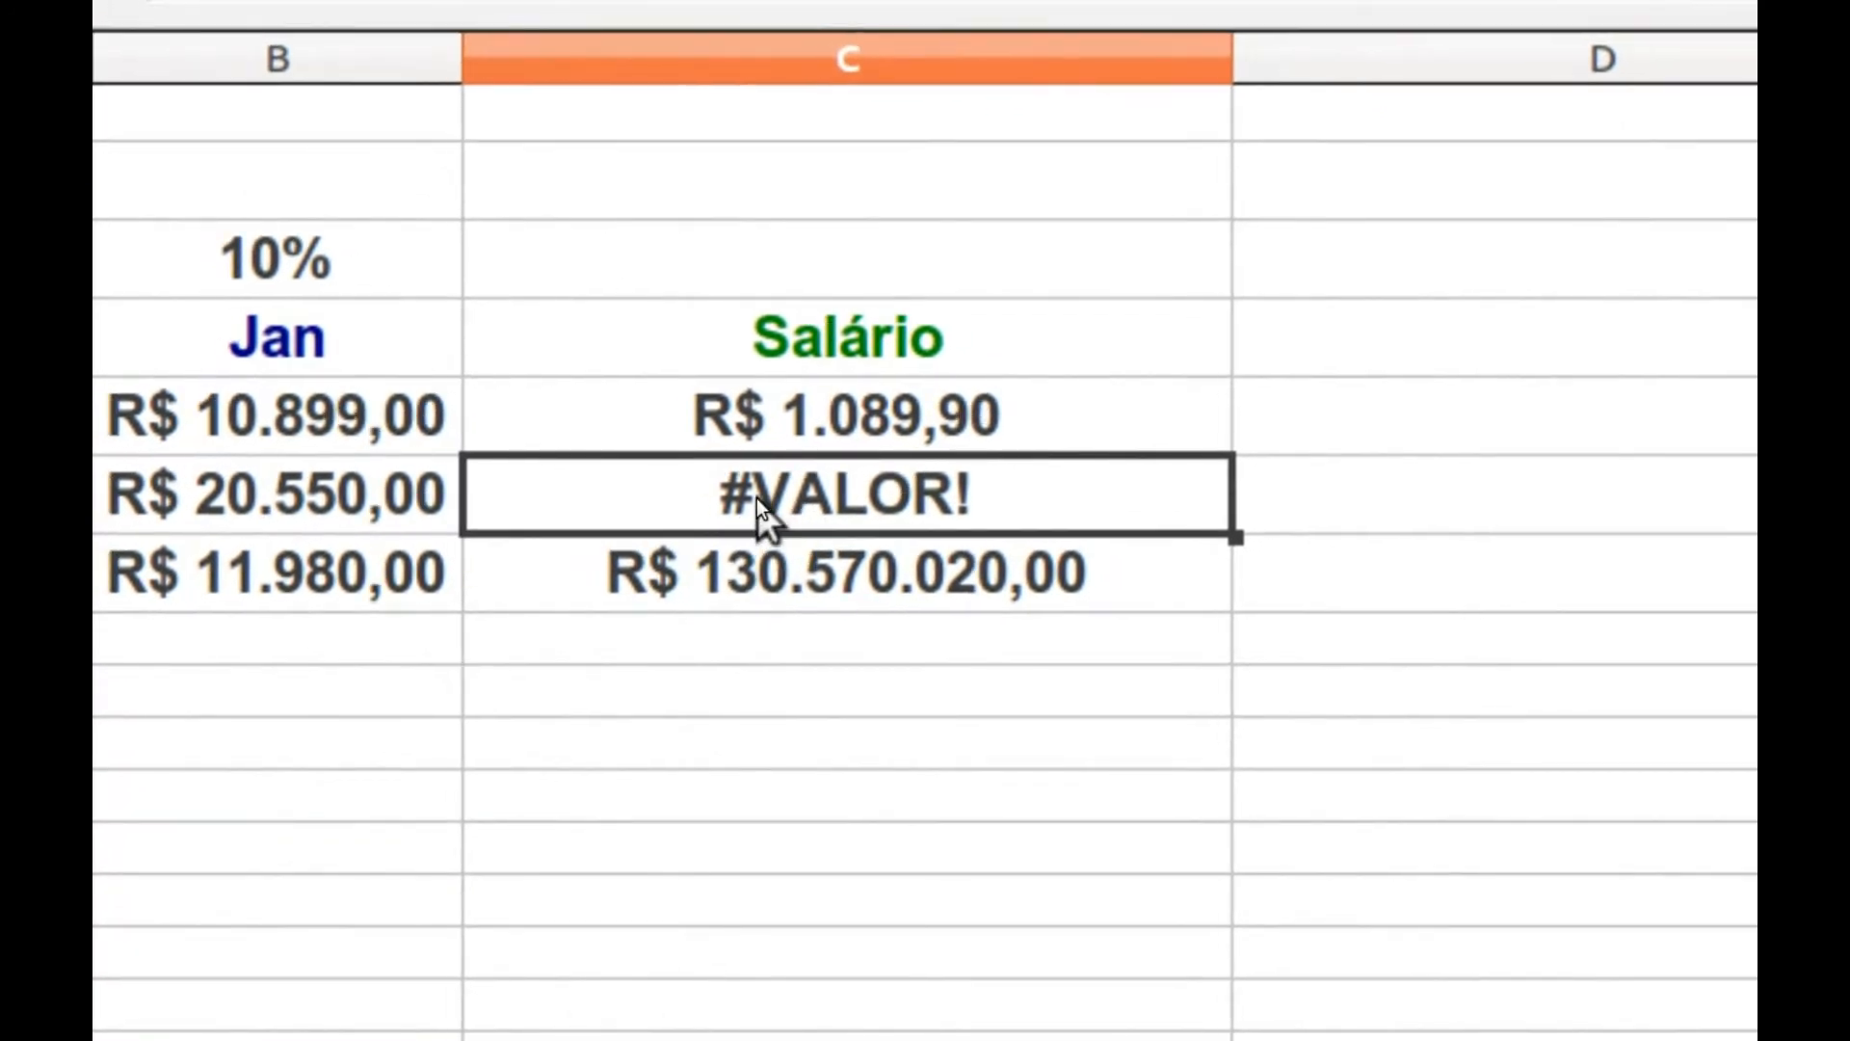
double_click(756, 499)
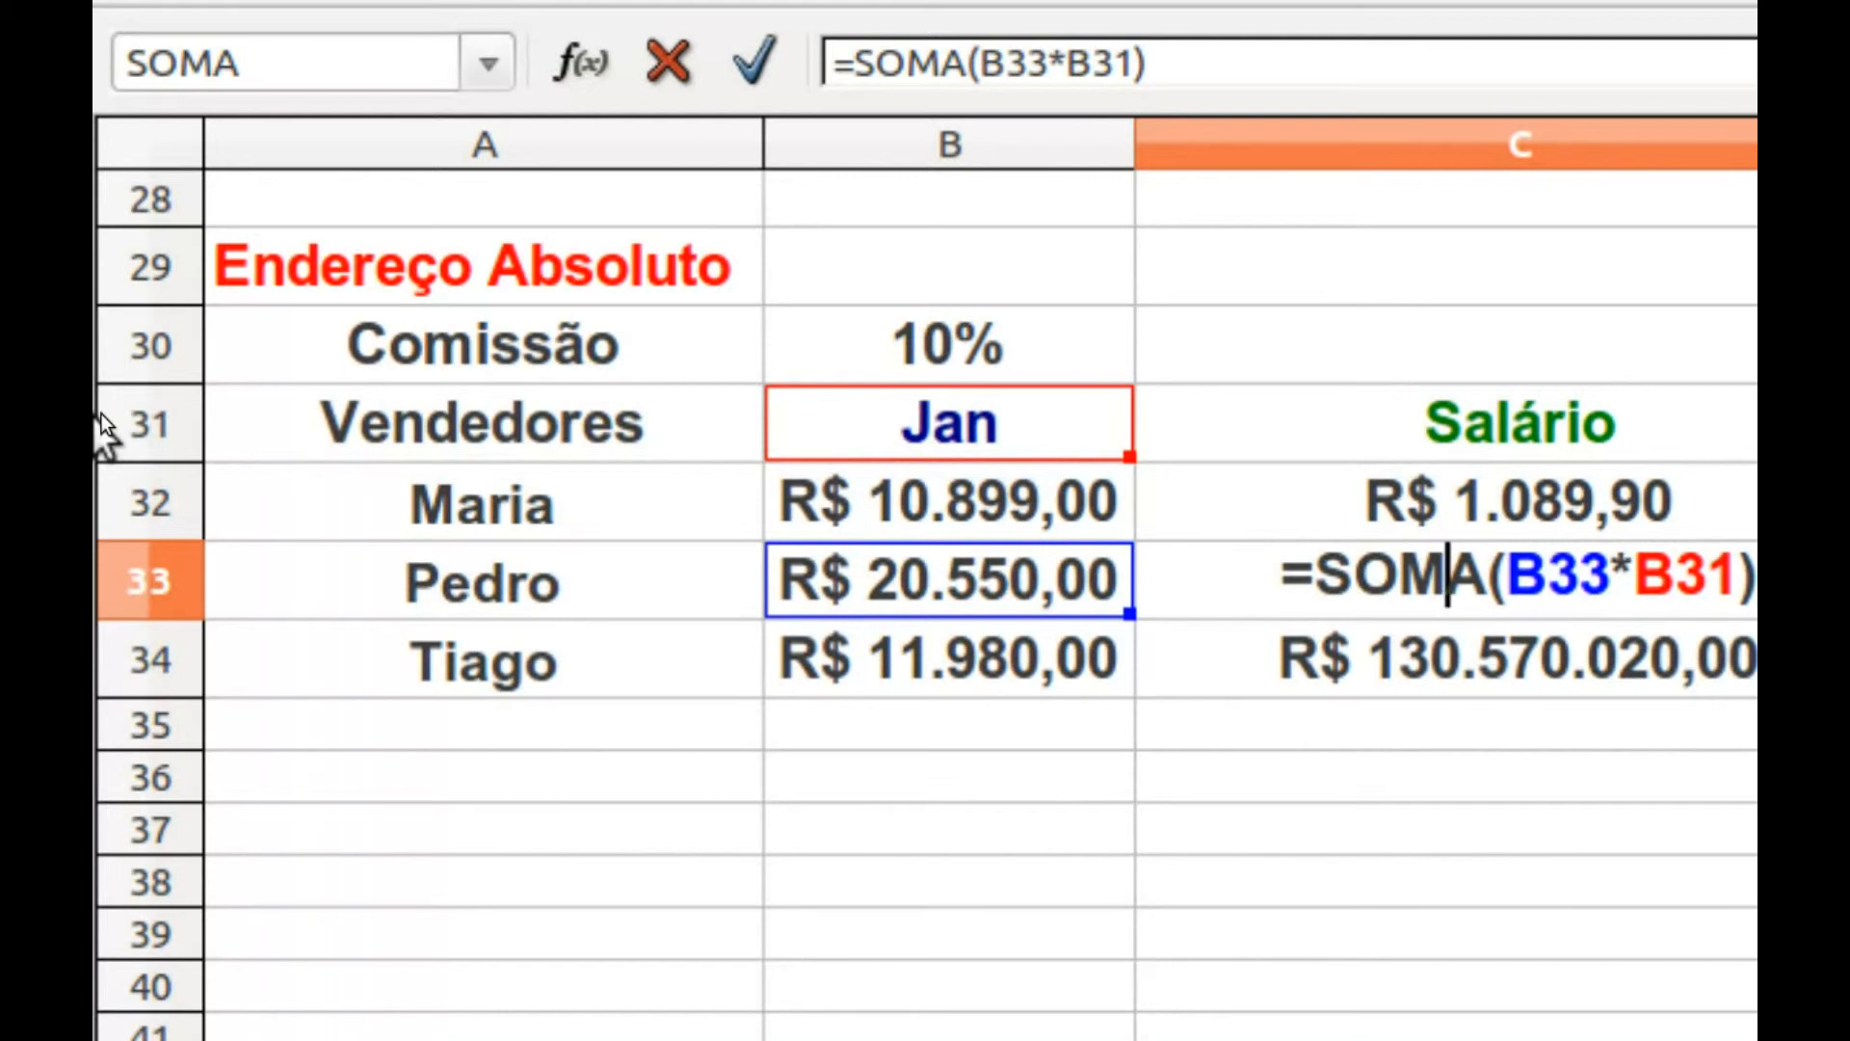
key("Return")
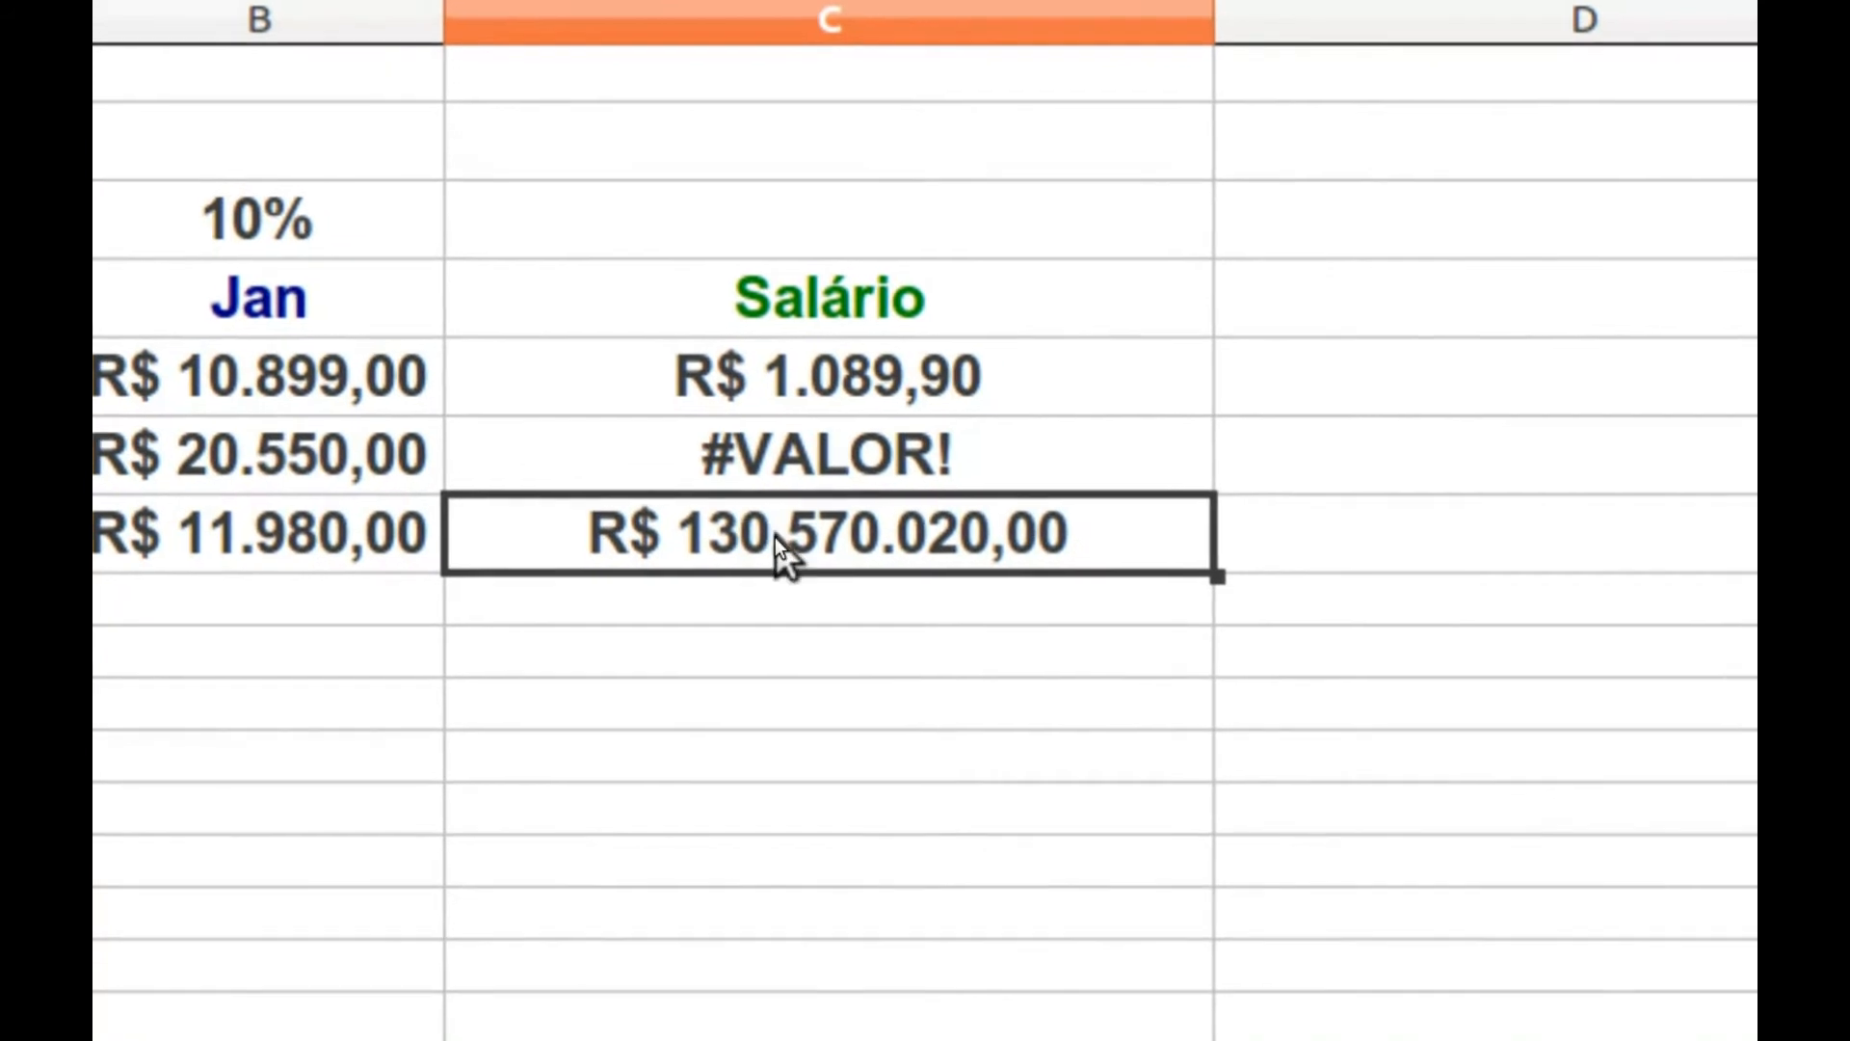
double_click(775, 535)
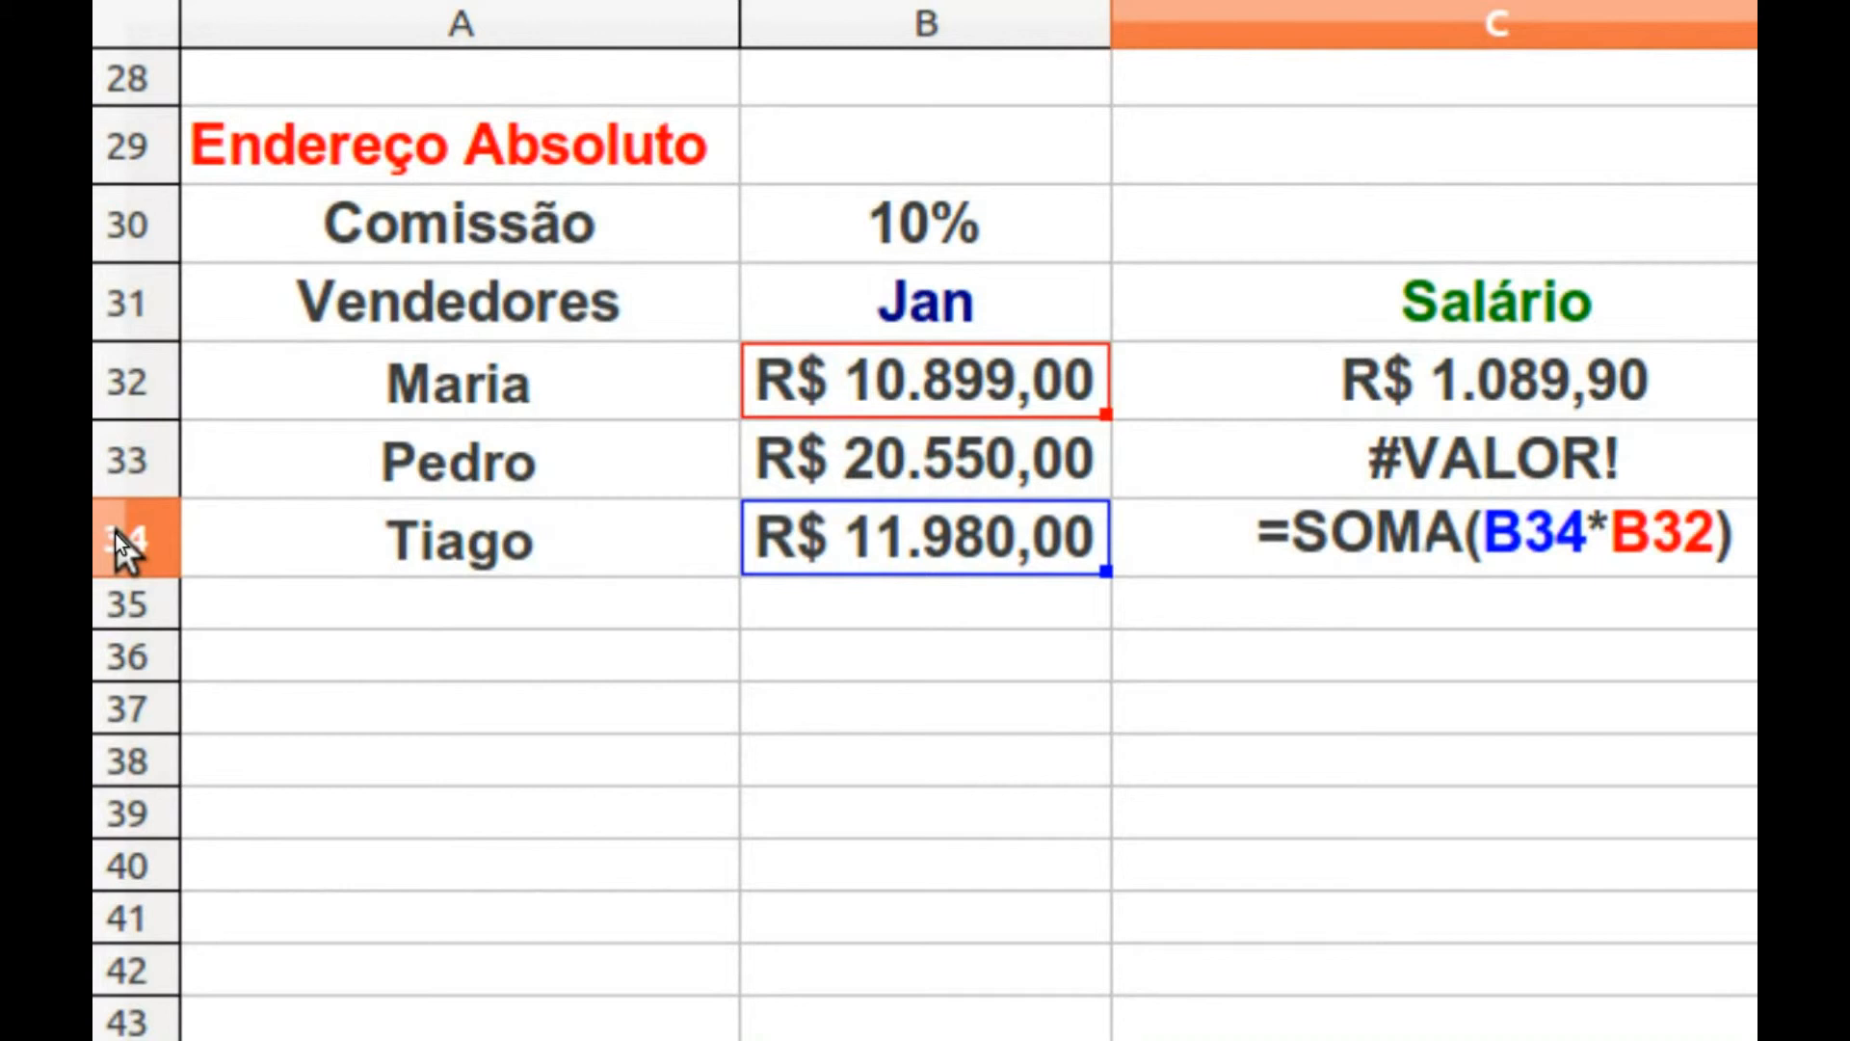
key("Return")
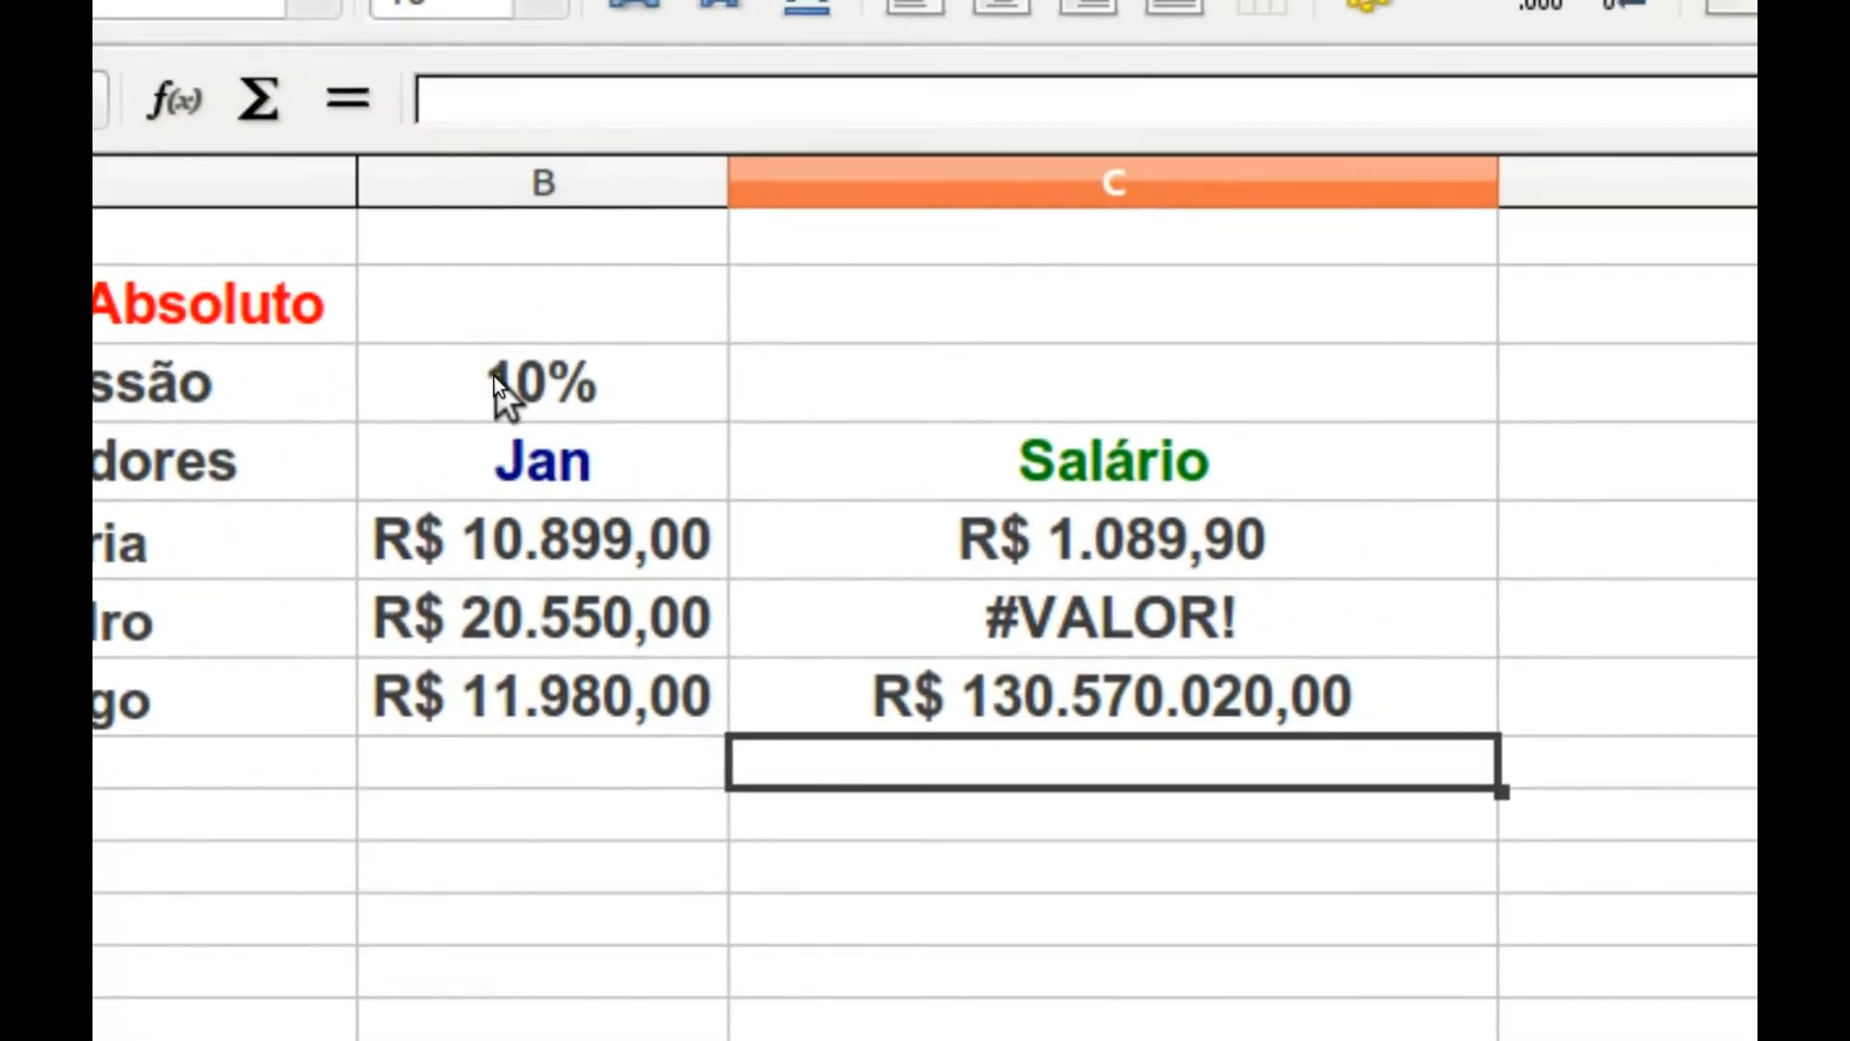
left_click(493, 380)
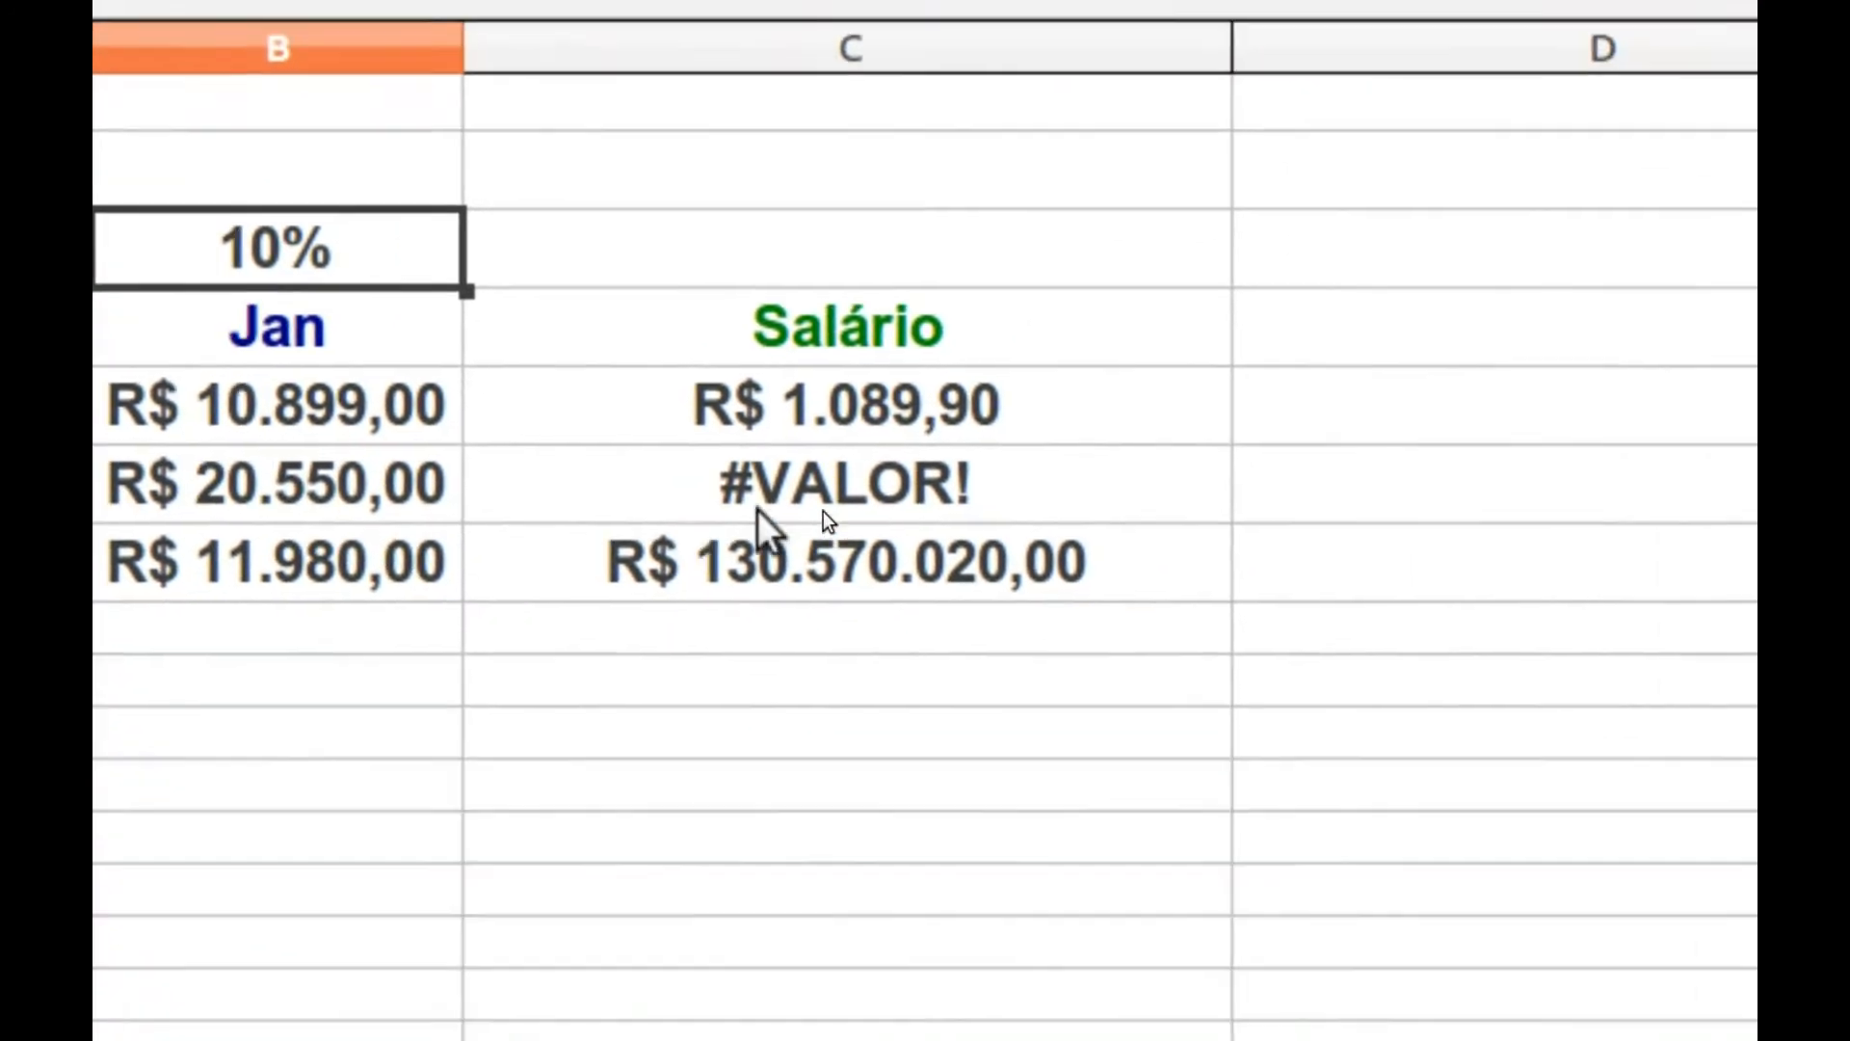
left_click(1067, 436)
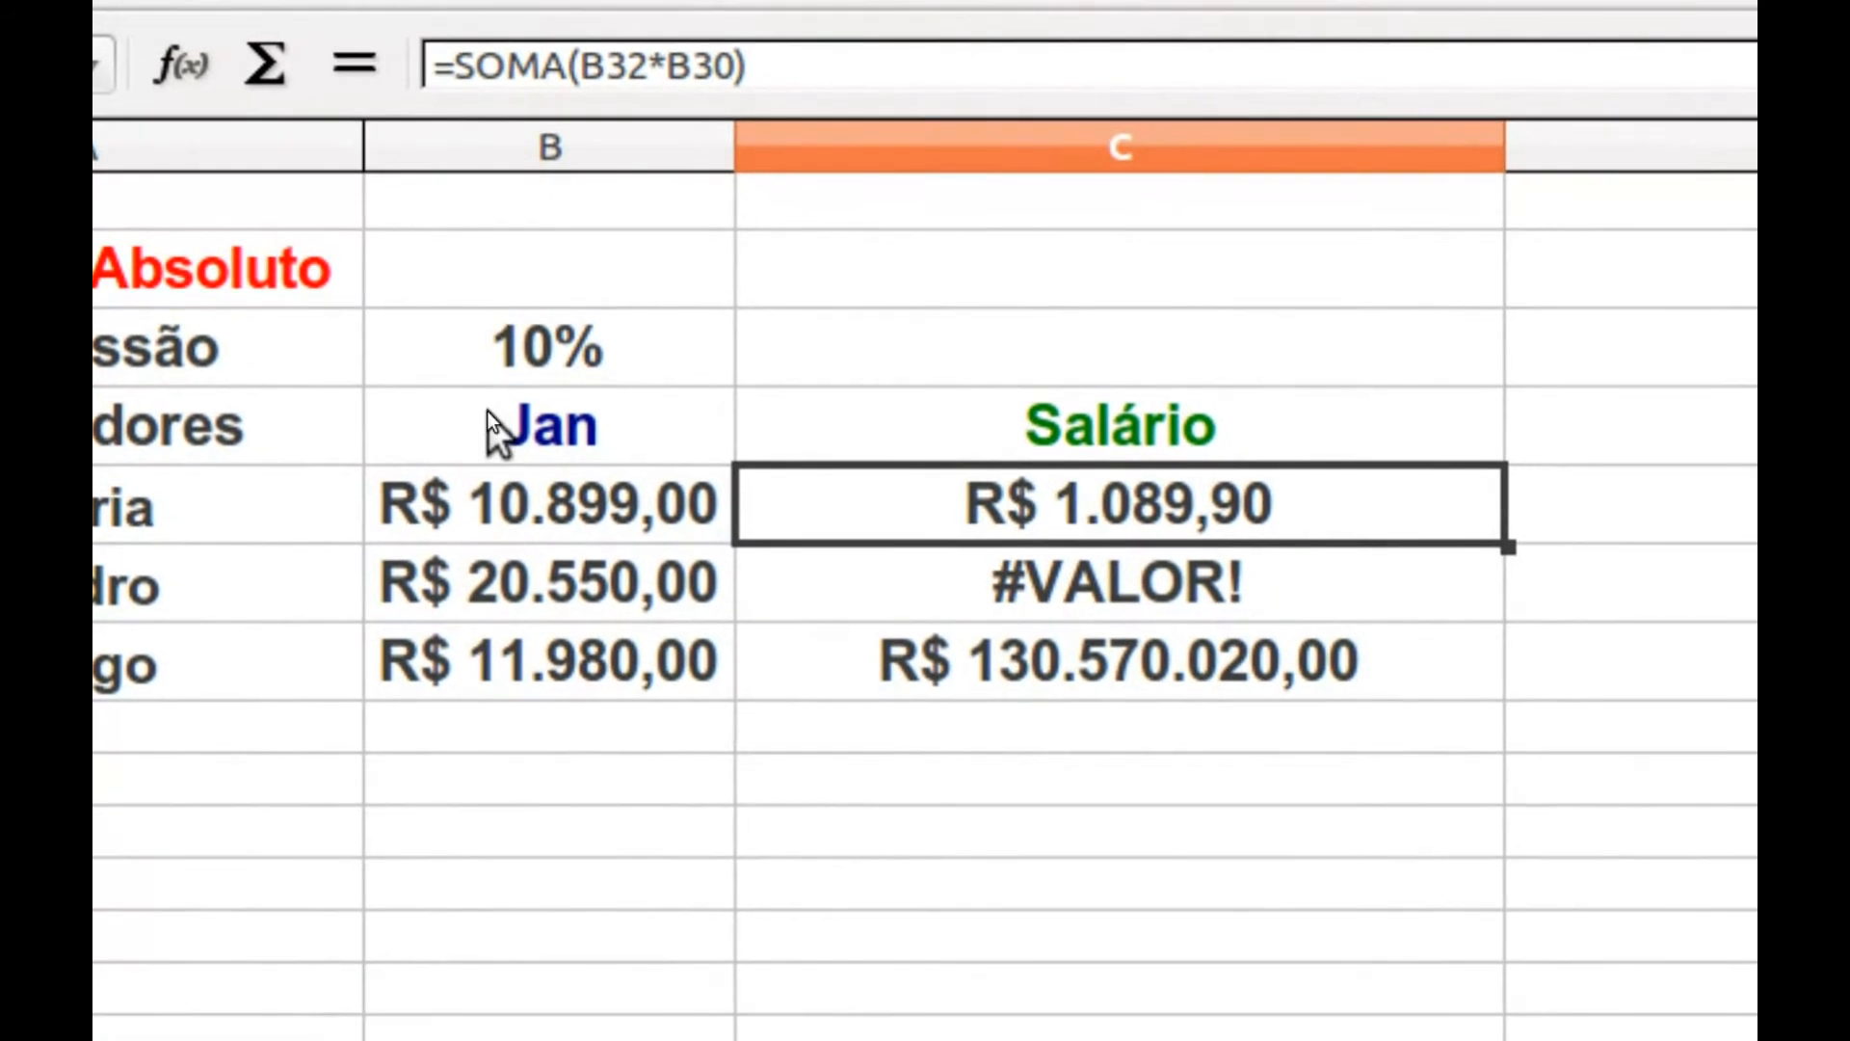
left_click(487, 411)
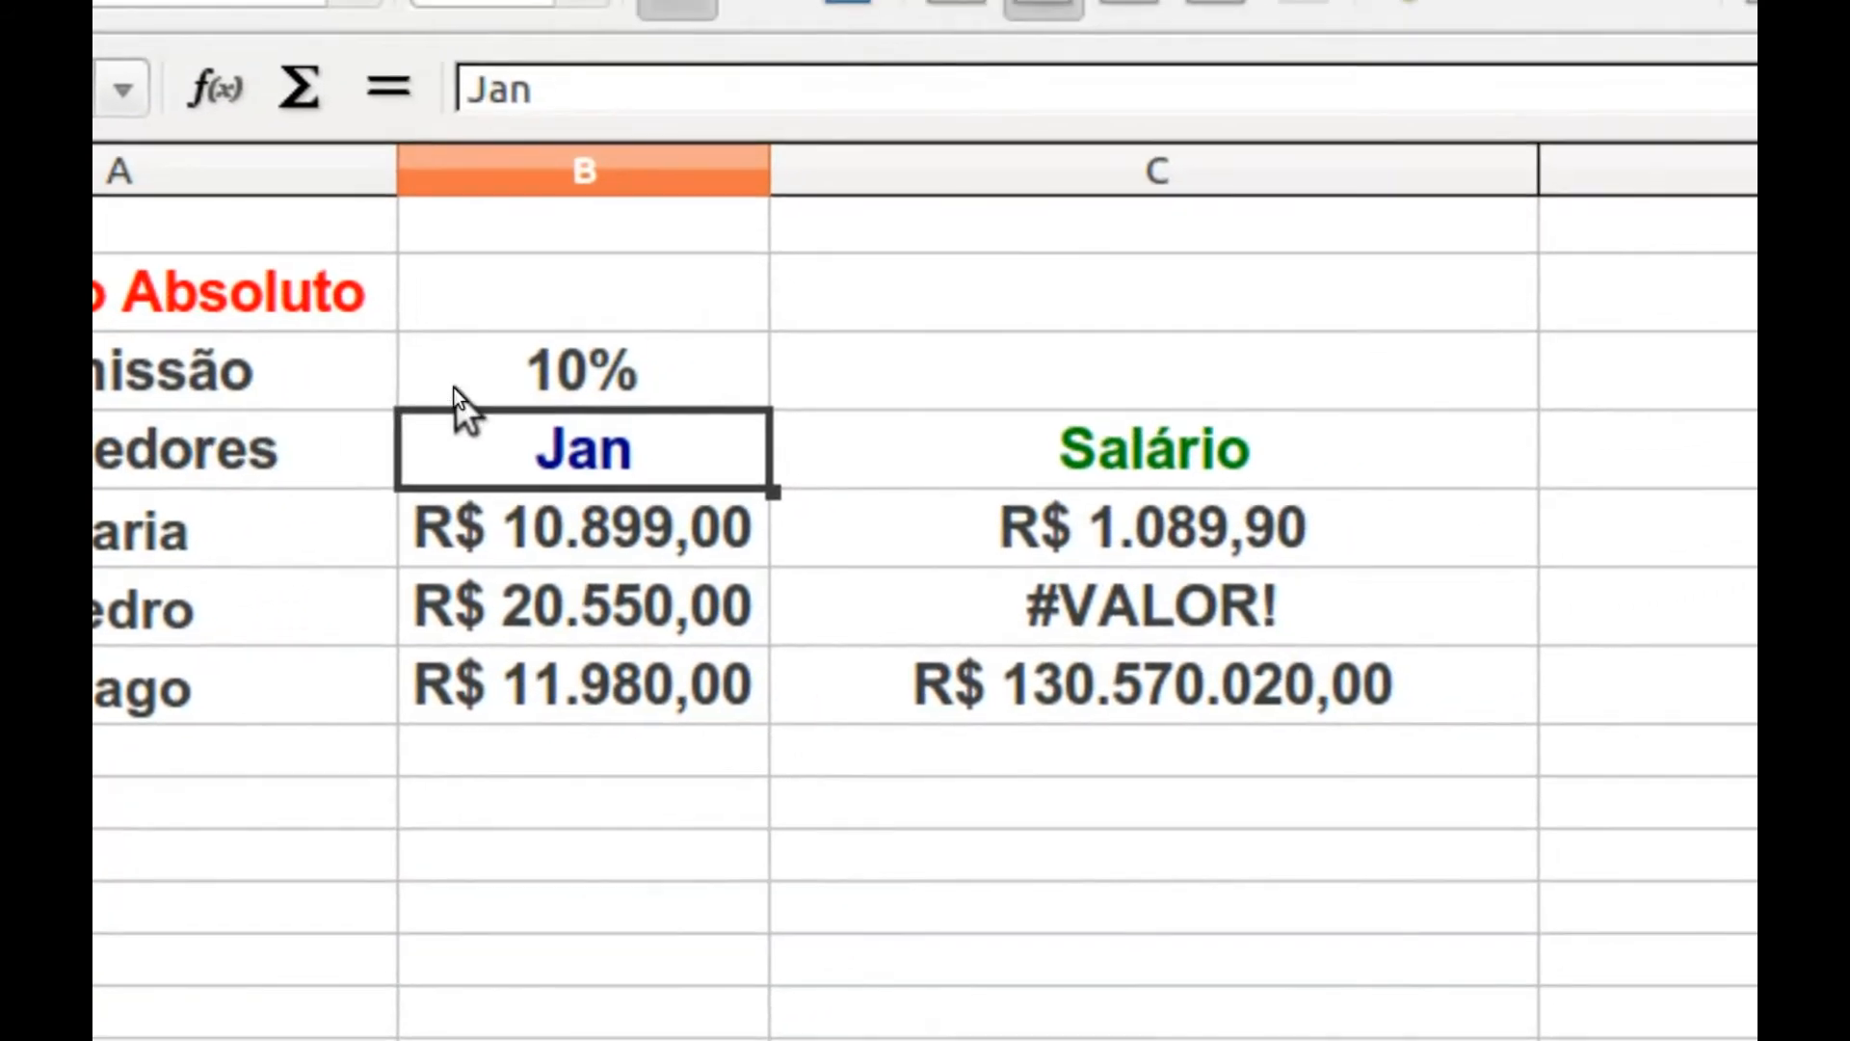
- Edit the Salário formula in C32 to =SOMA(B32*$B$30), making the commission reference absolute
left_click(718, 342)
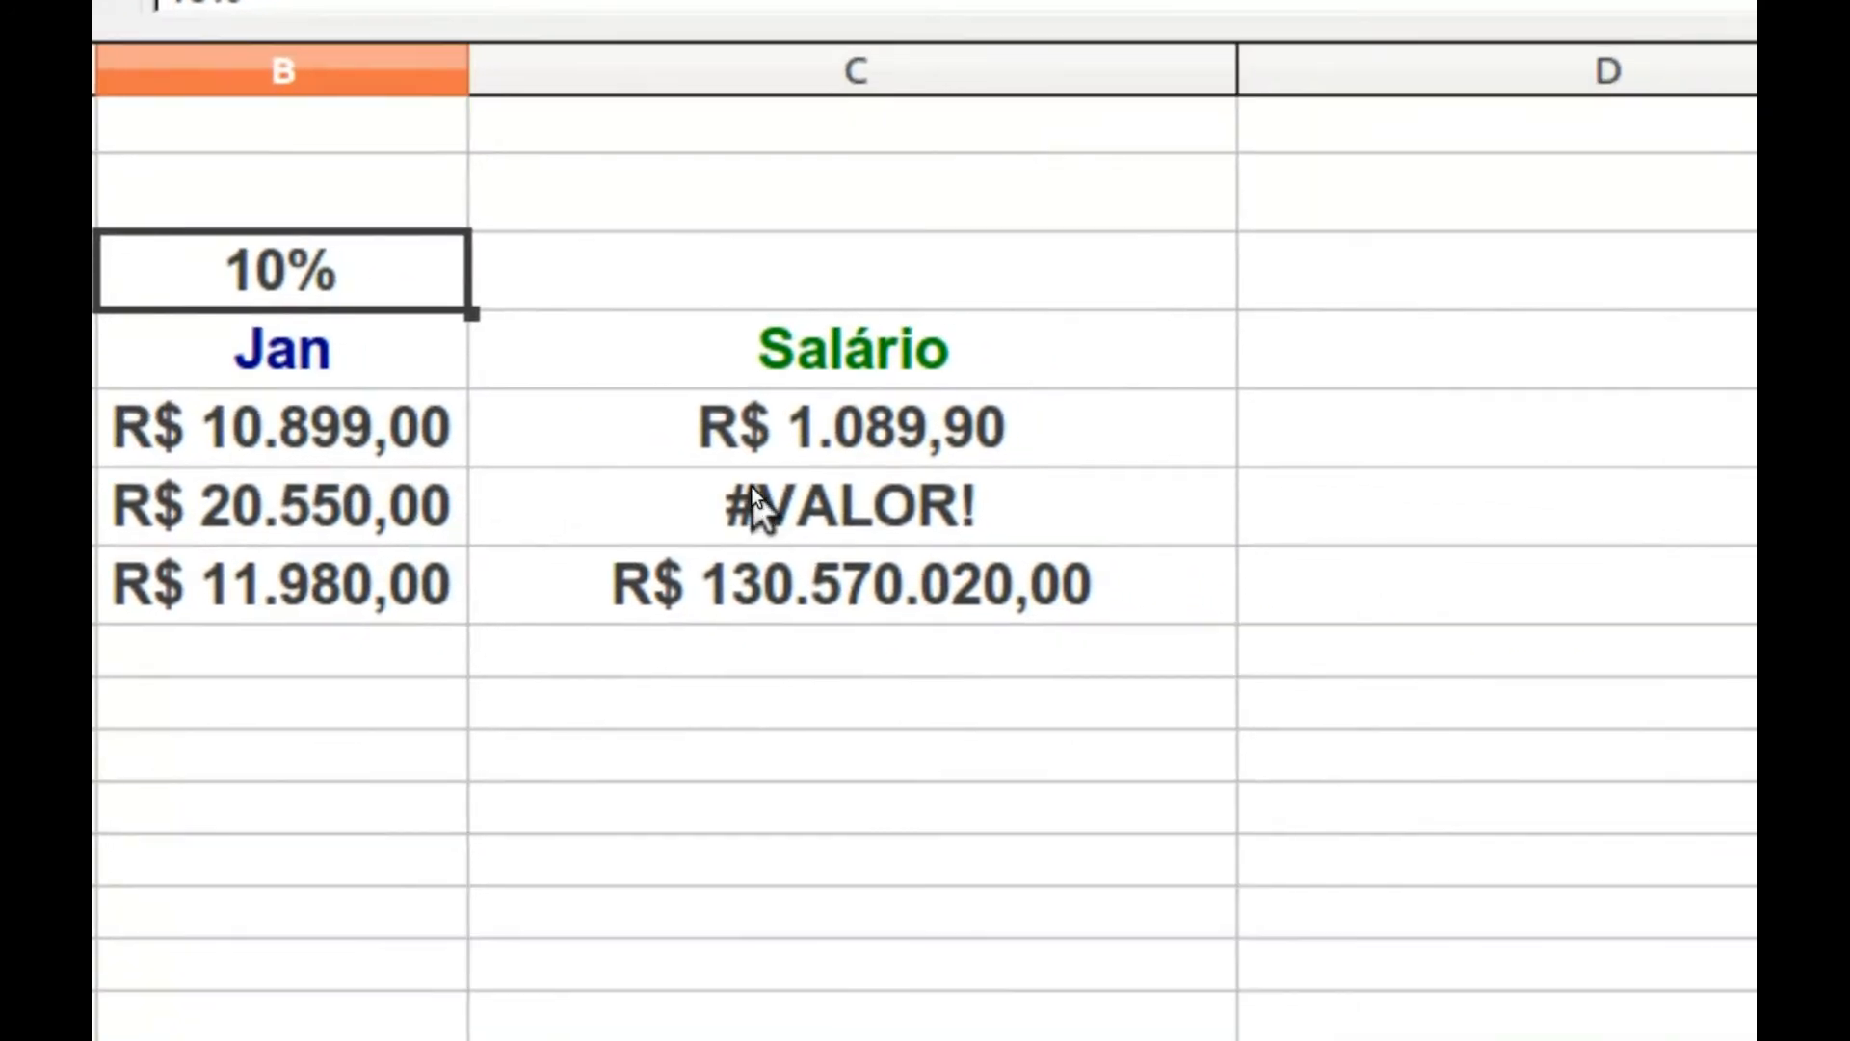
left_click(860, 435)
double_click(860, 436)
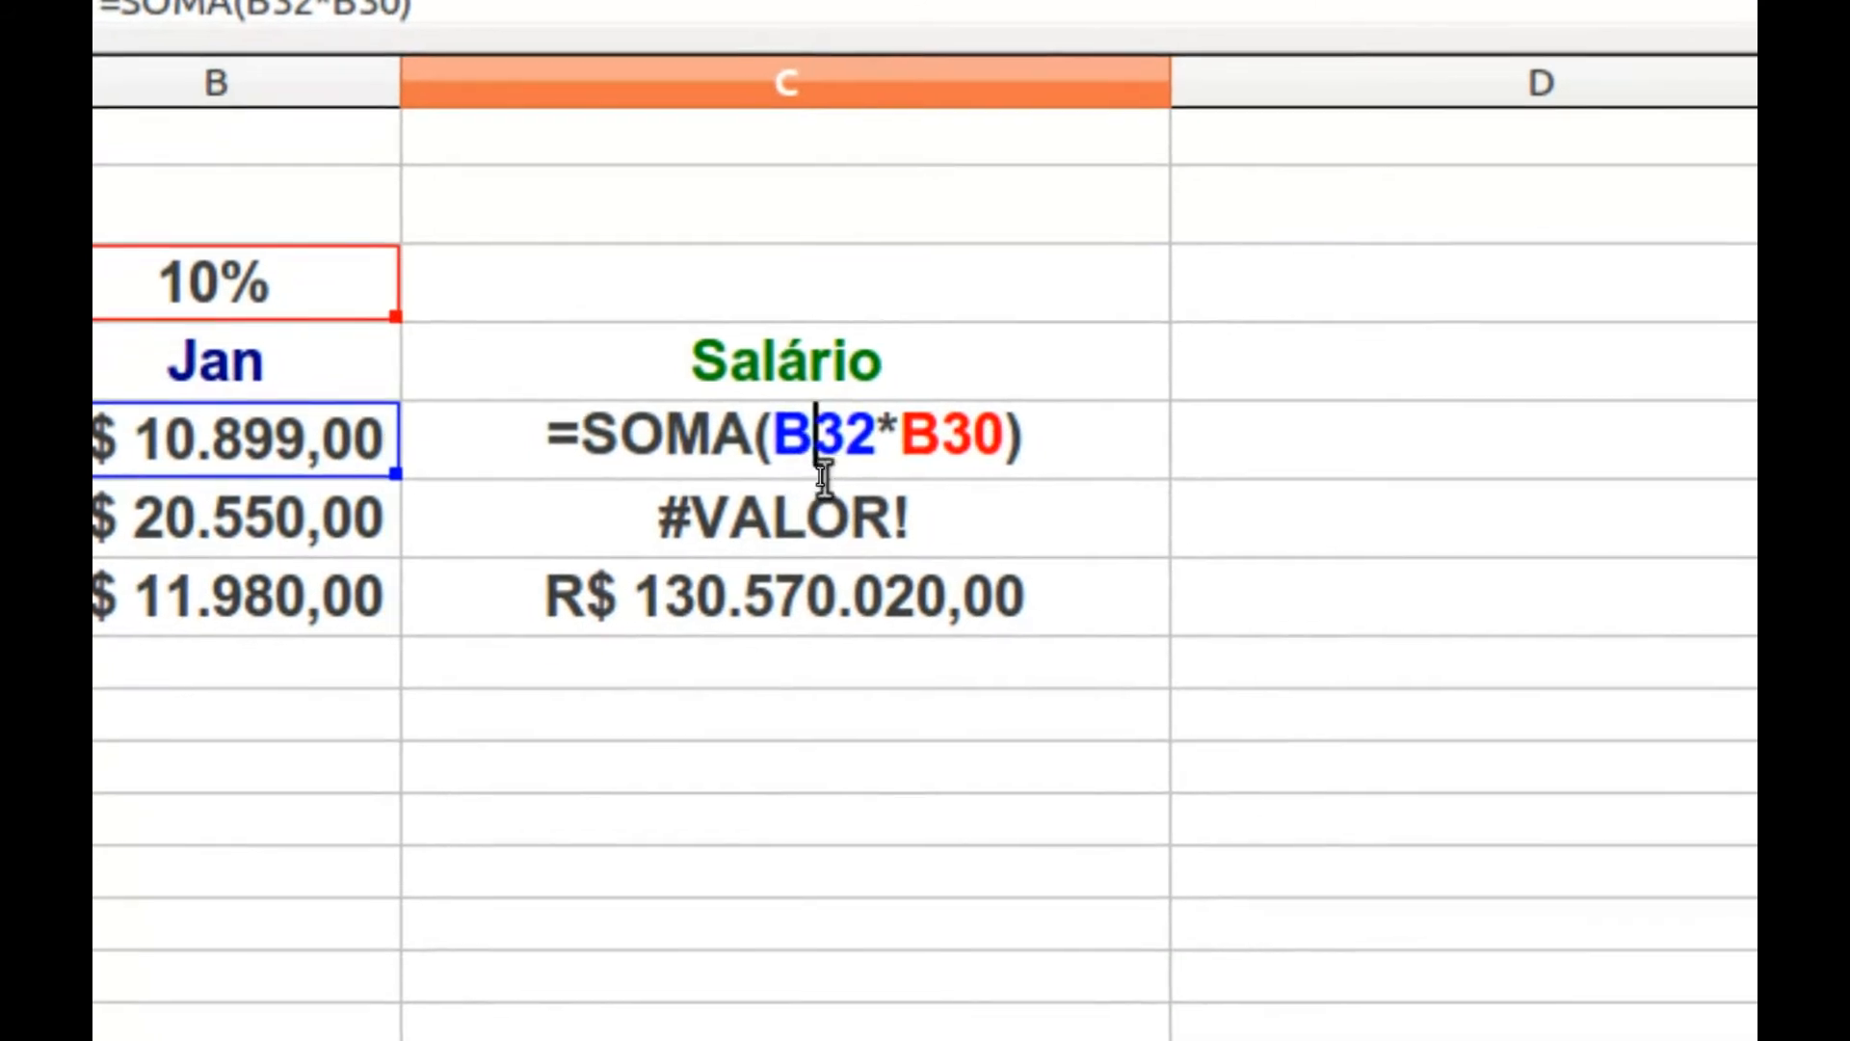
left_click(819, 475)
key("Right")
key("Right")
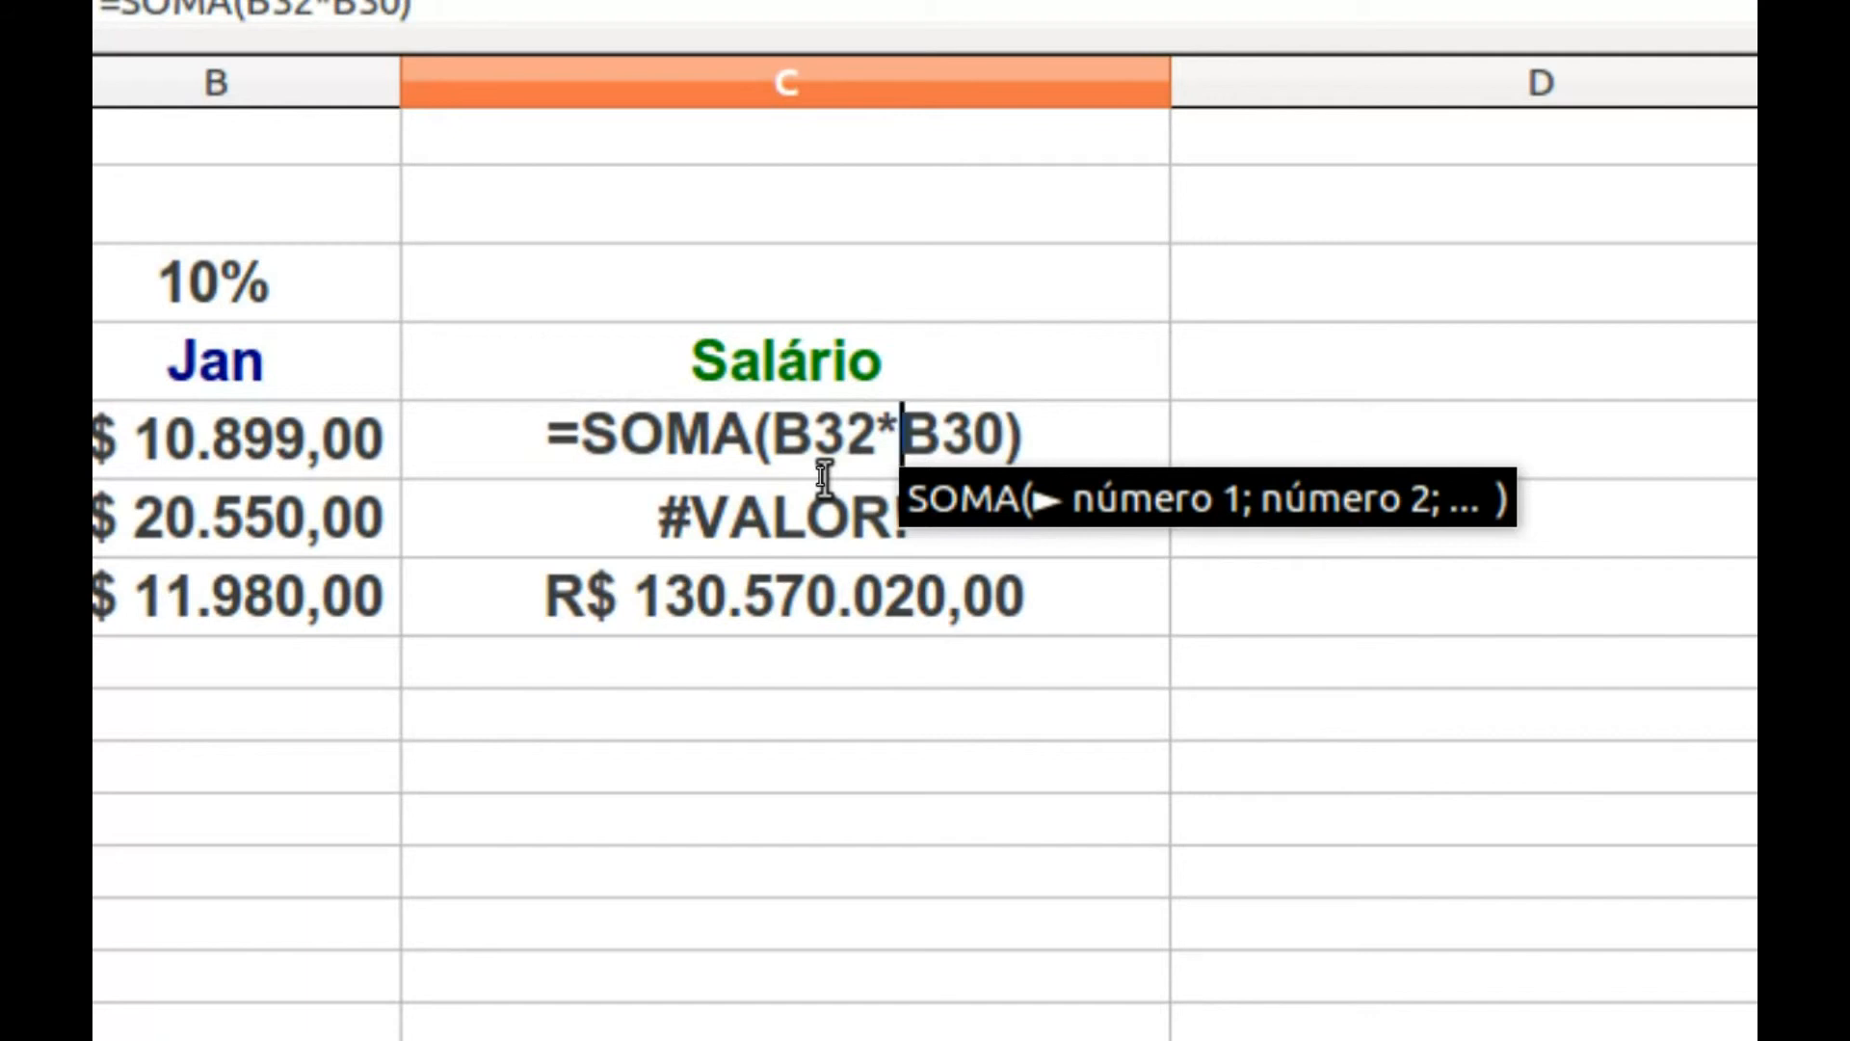
type("$")
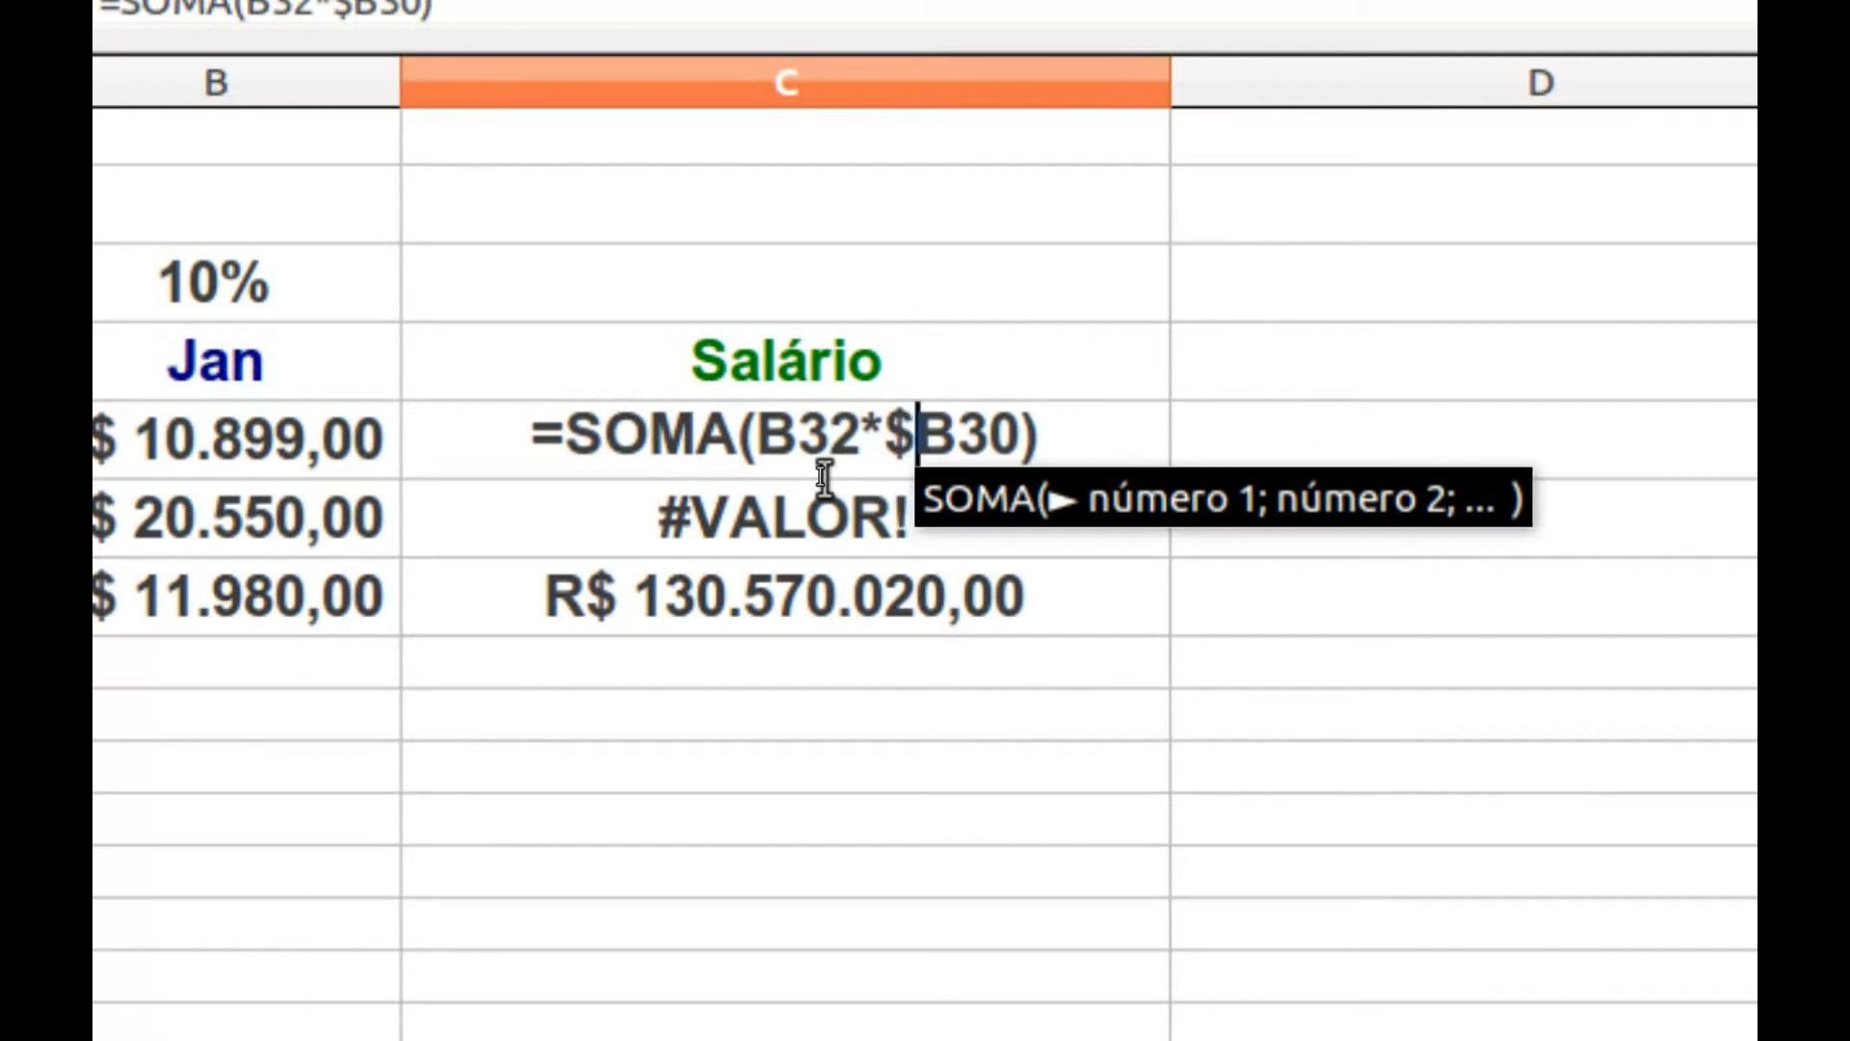
key("Right")
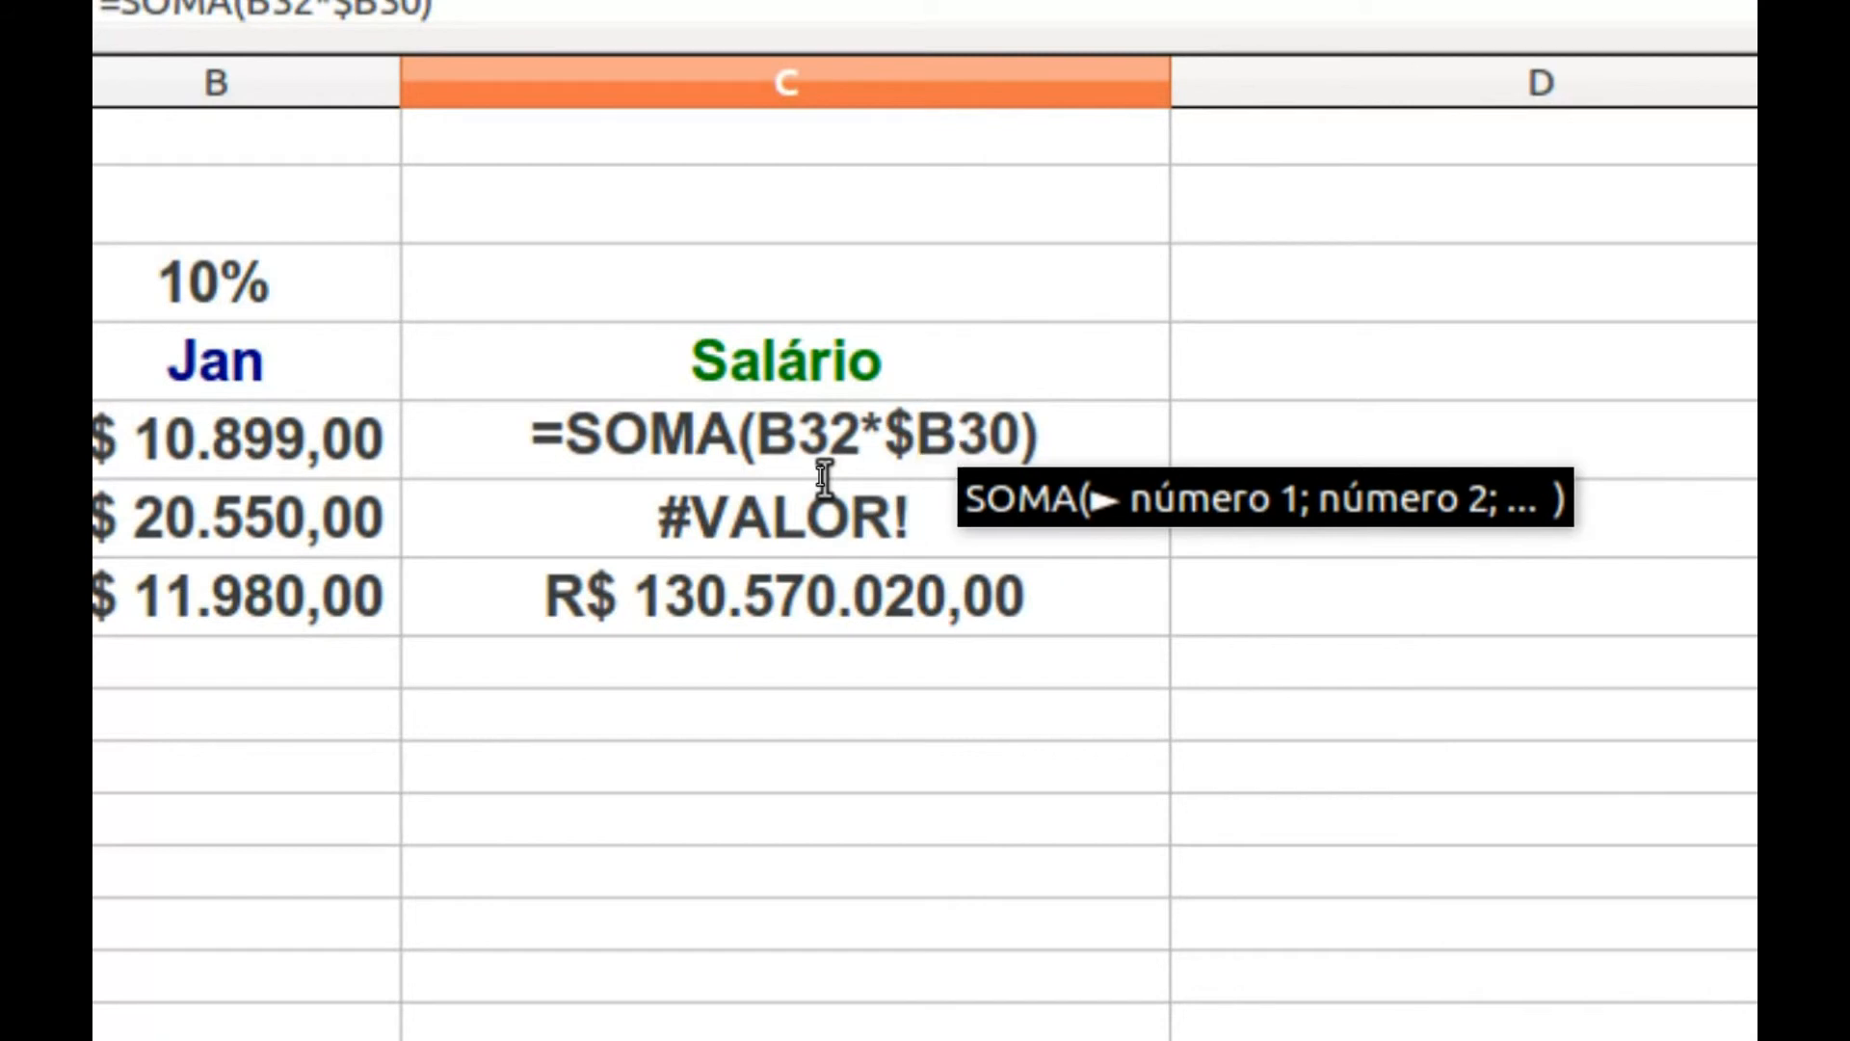
type("$")
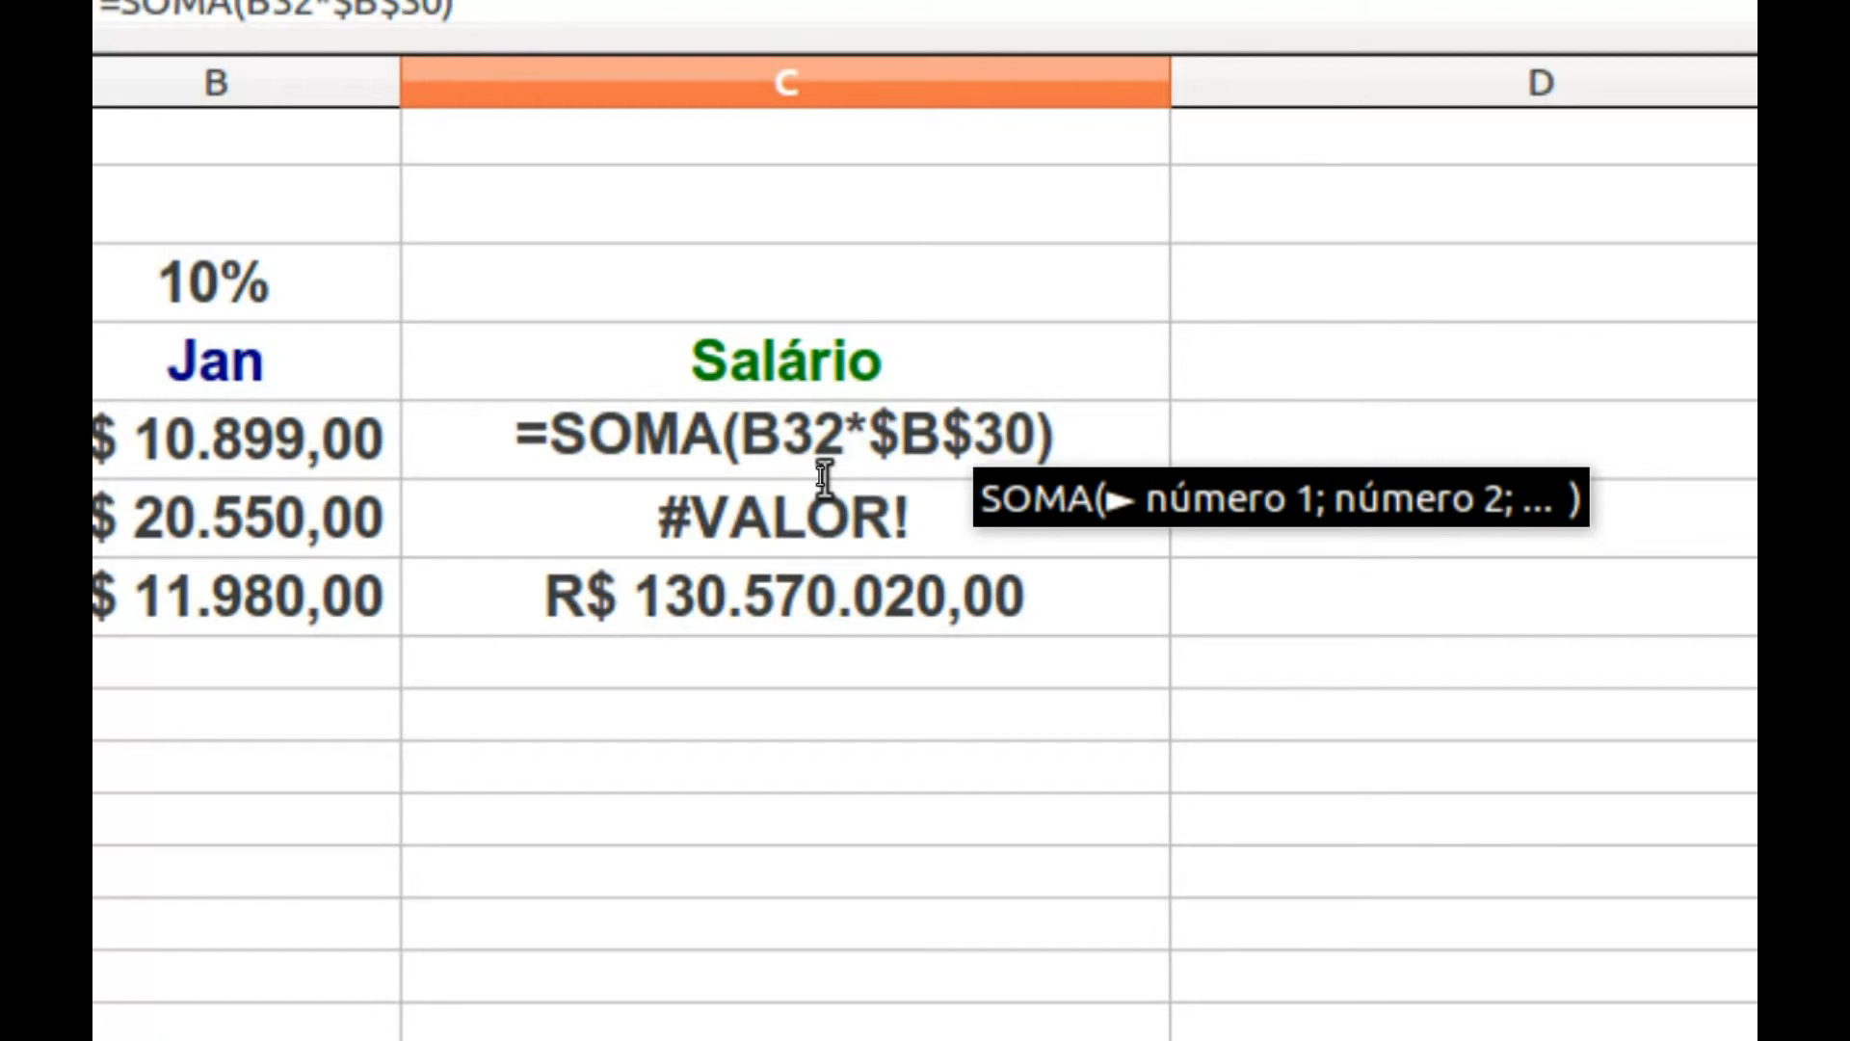
key("Return")
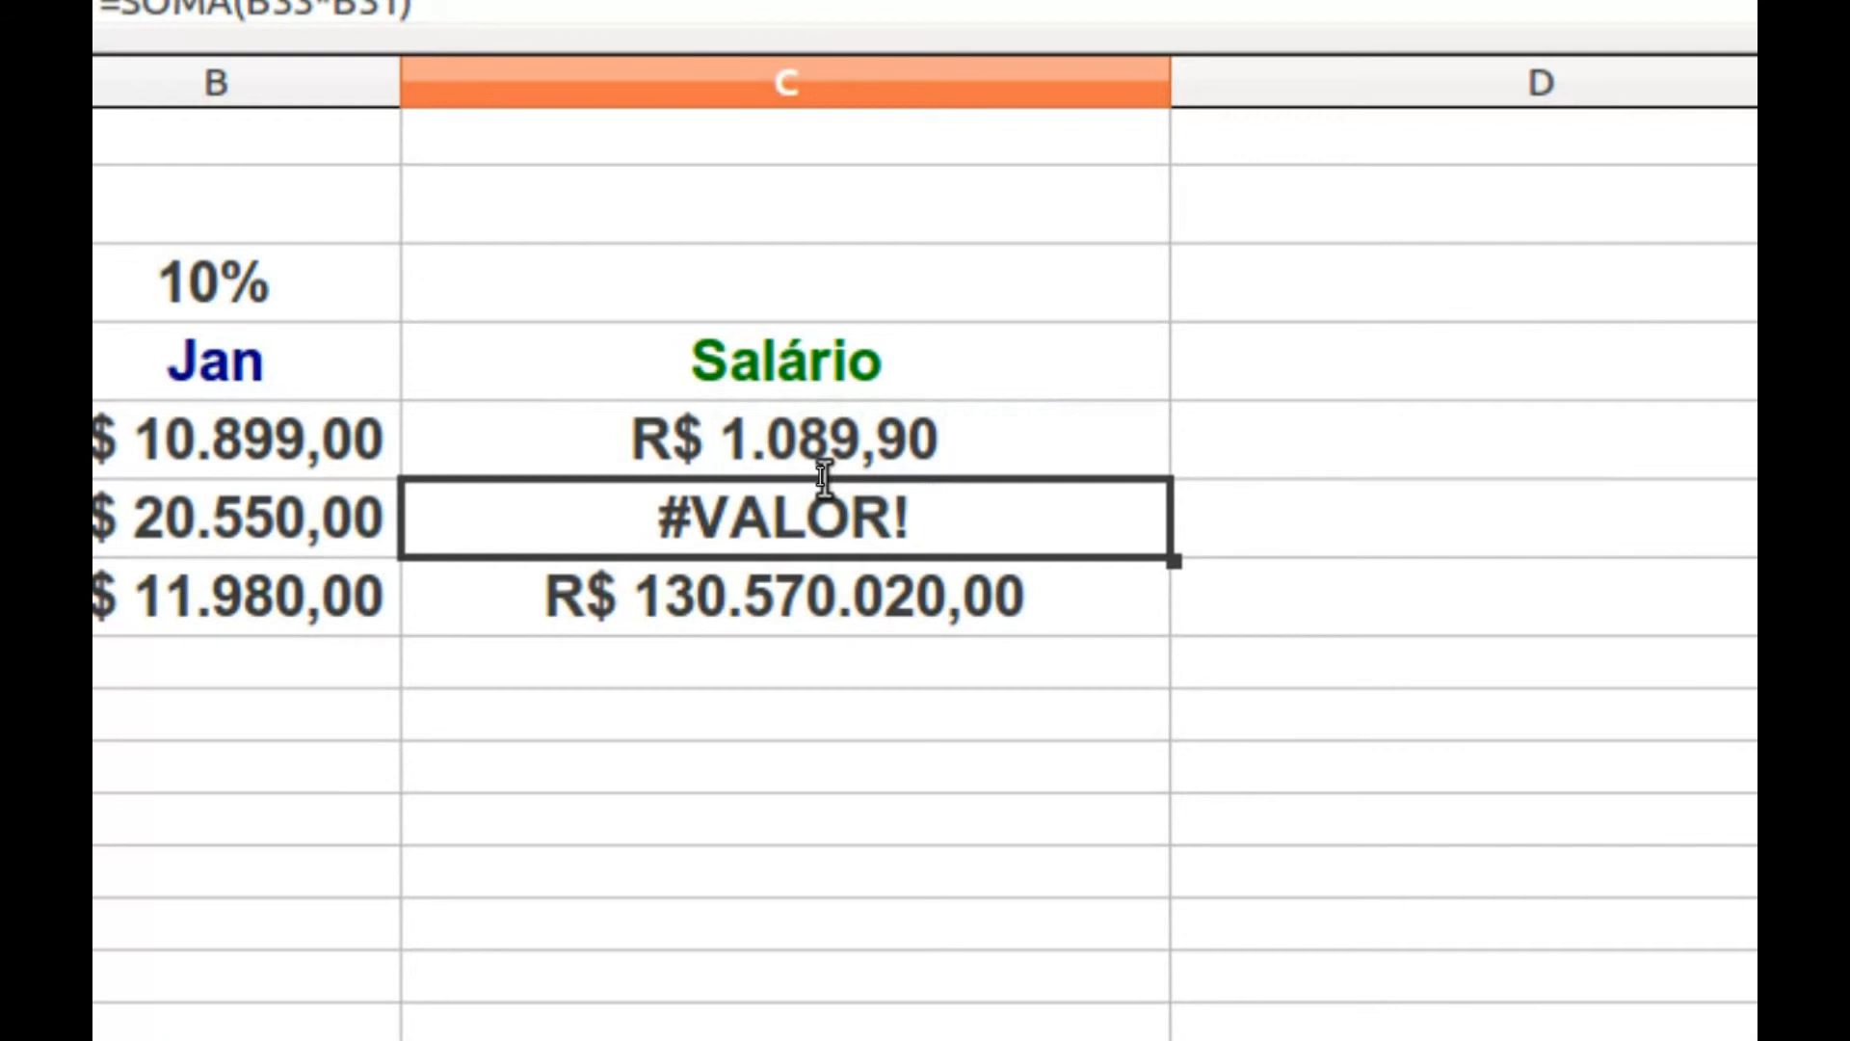
- Check the formula in C32 and fill it down through C34, replacing the Salário formulas below
left_click(824, 461)
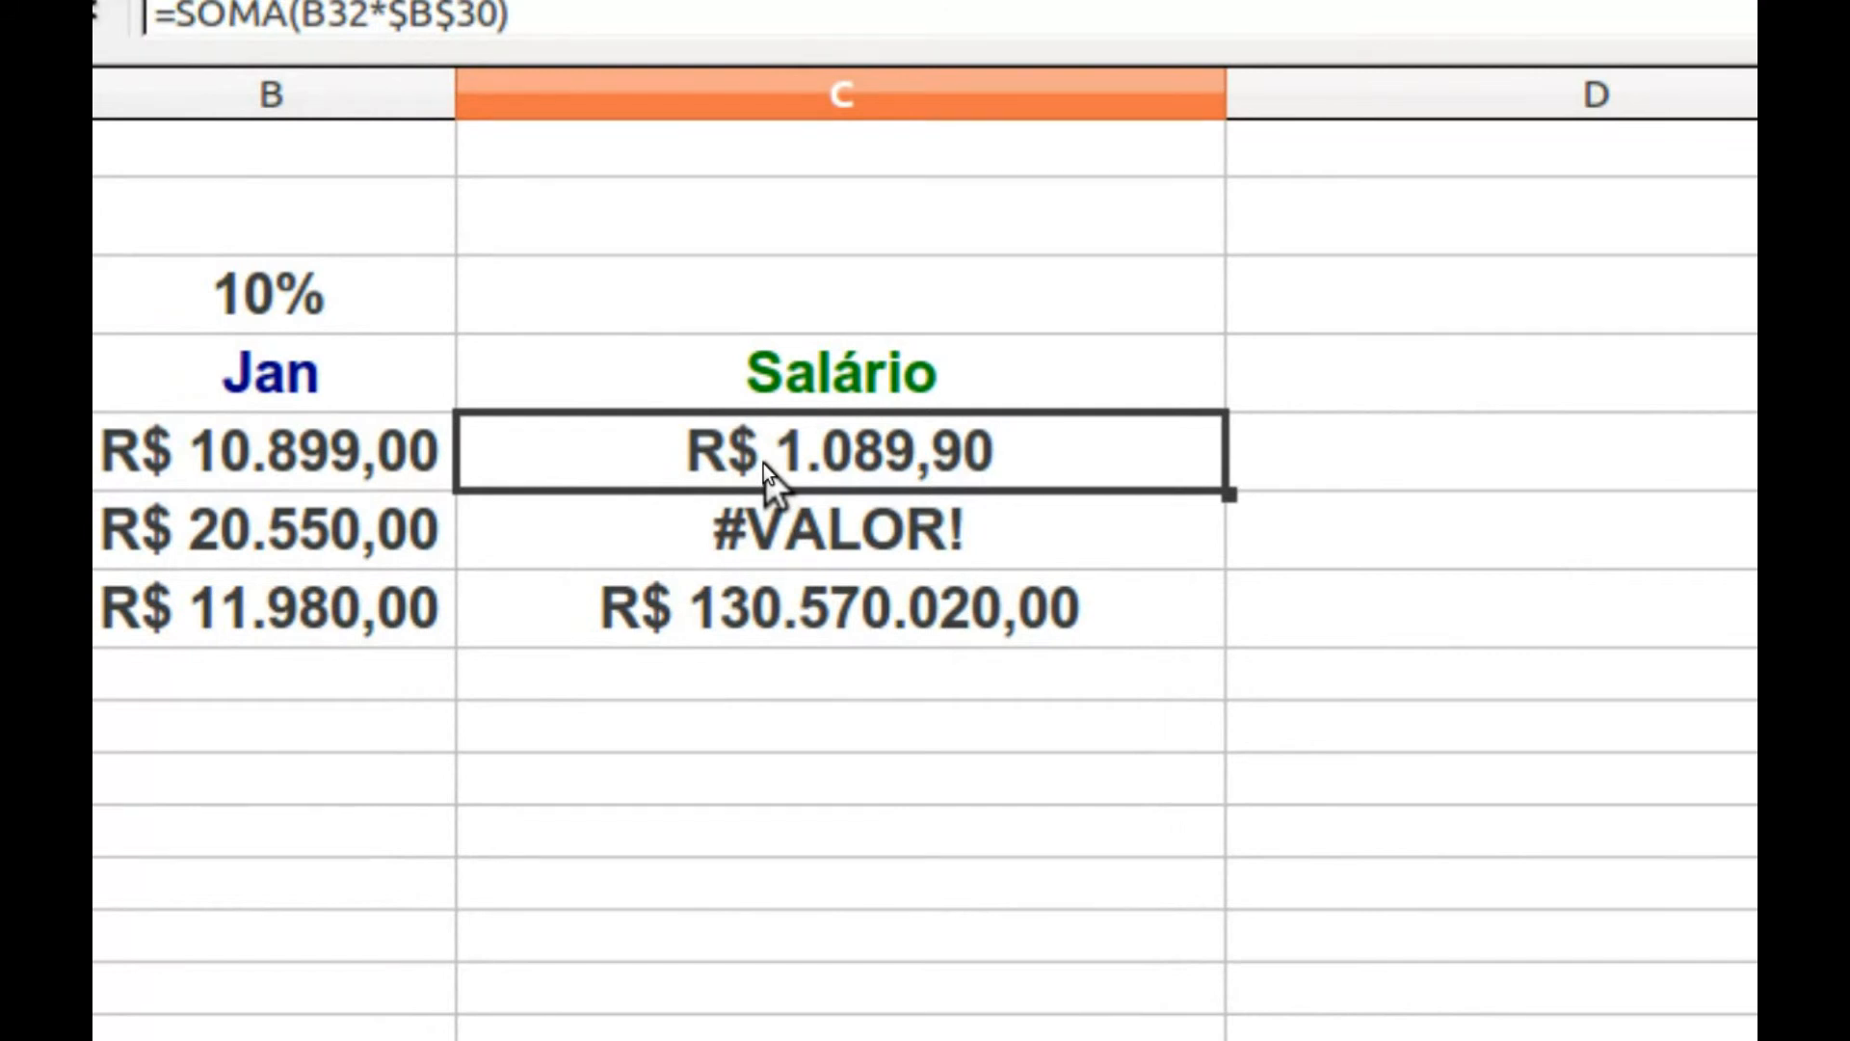
double_click(764, 463)
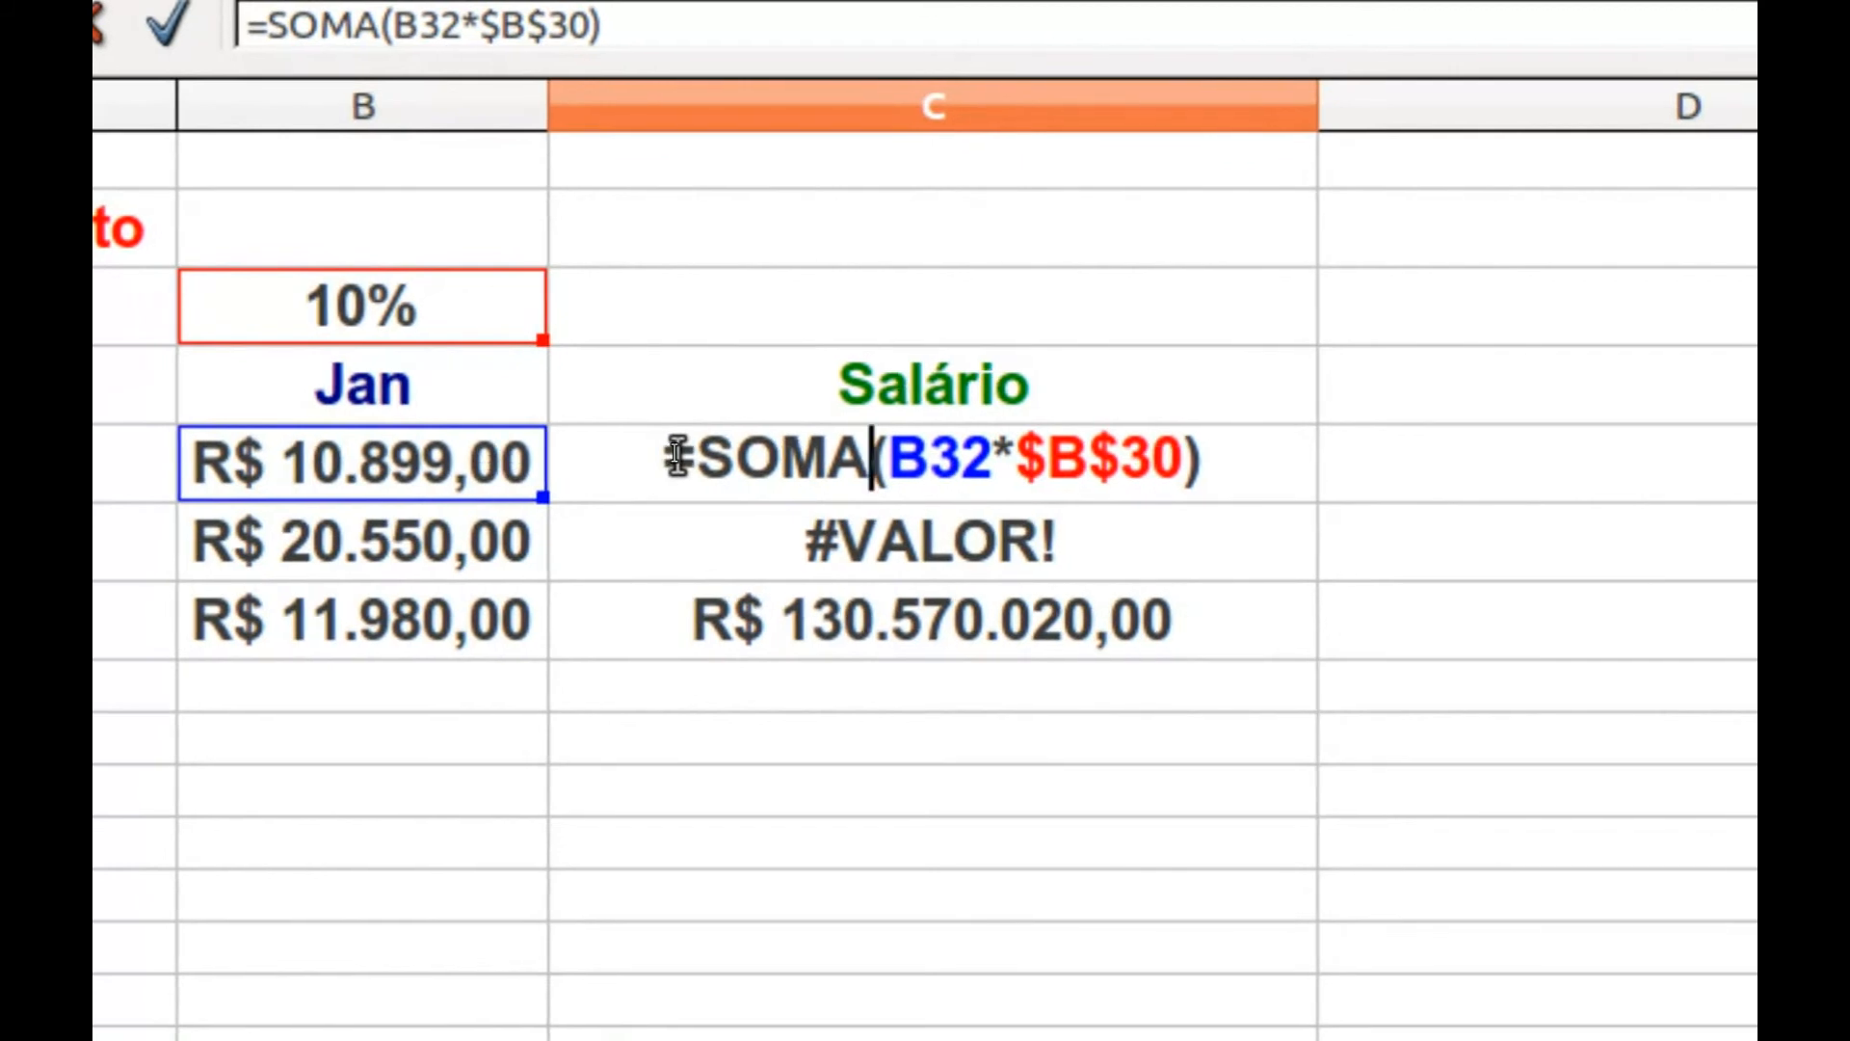
key("Return")
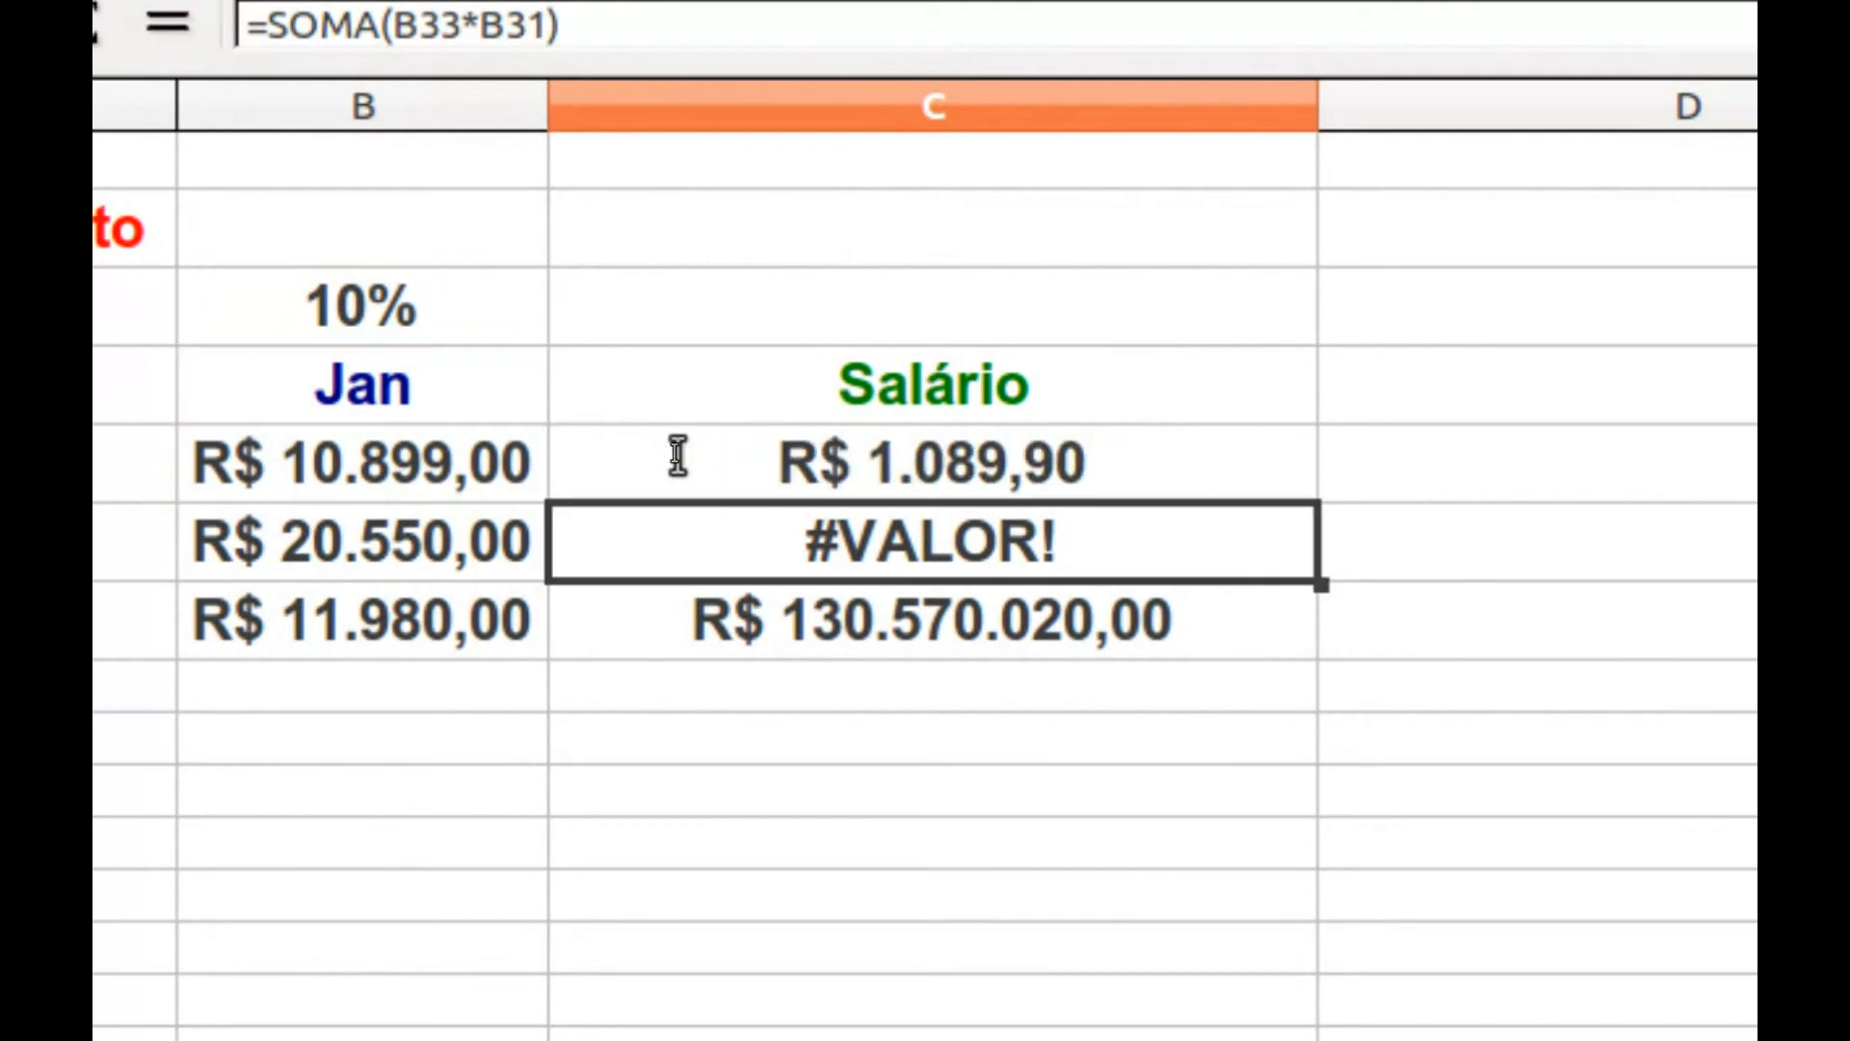
left_click(713, 463)
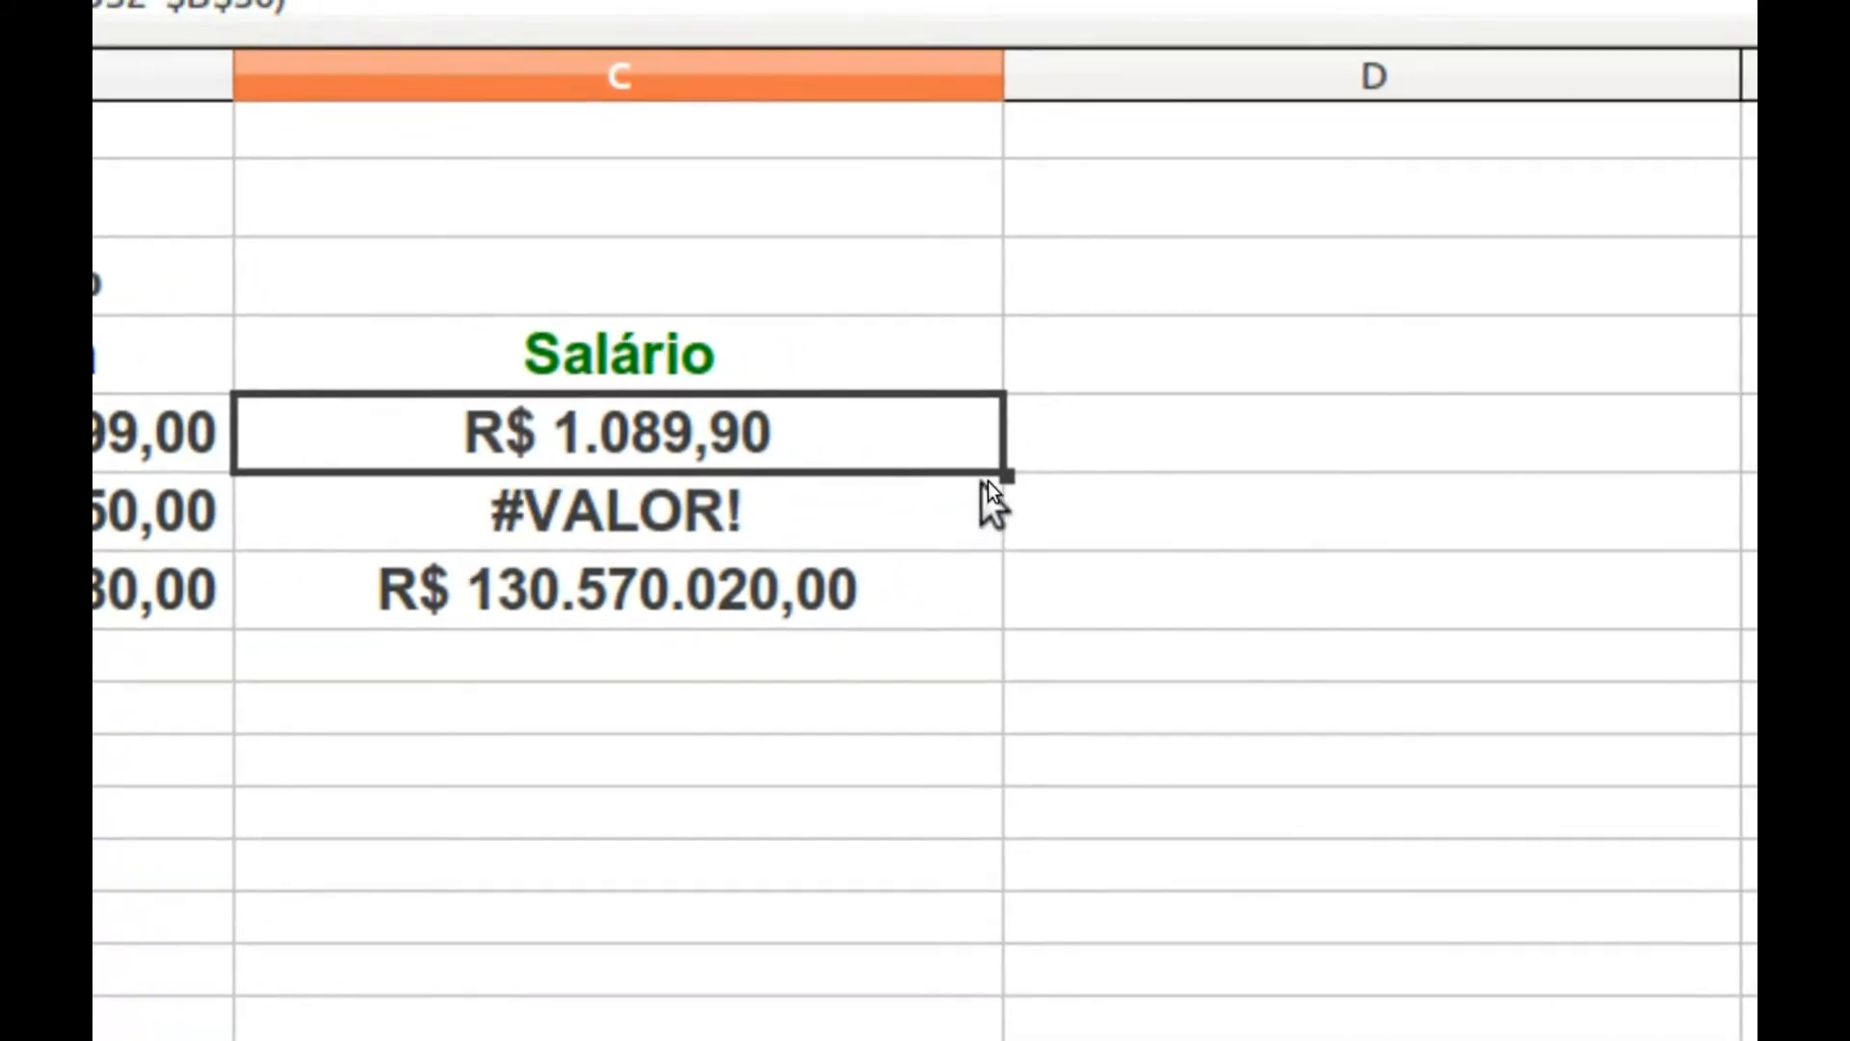
left_click_drag(993, 487, 993, 544)
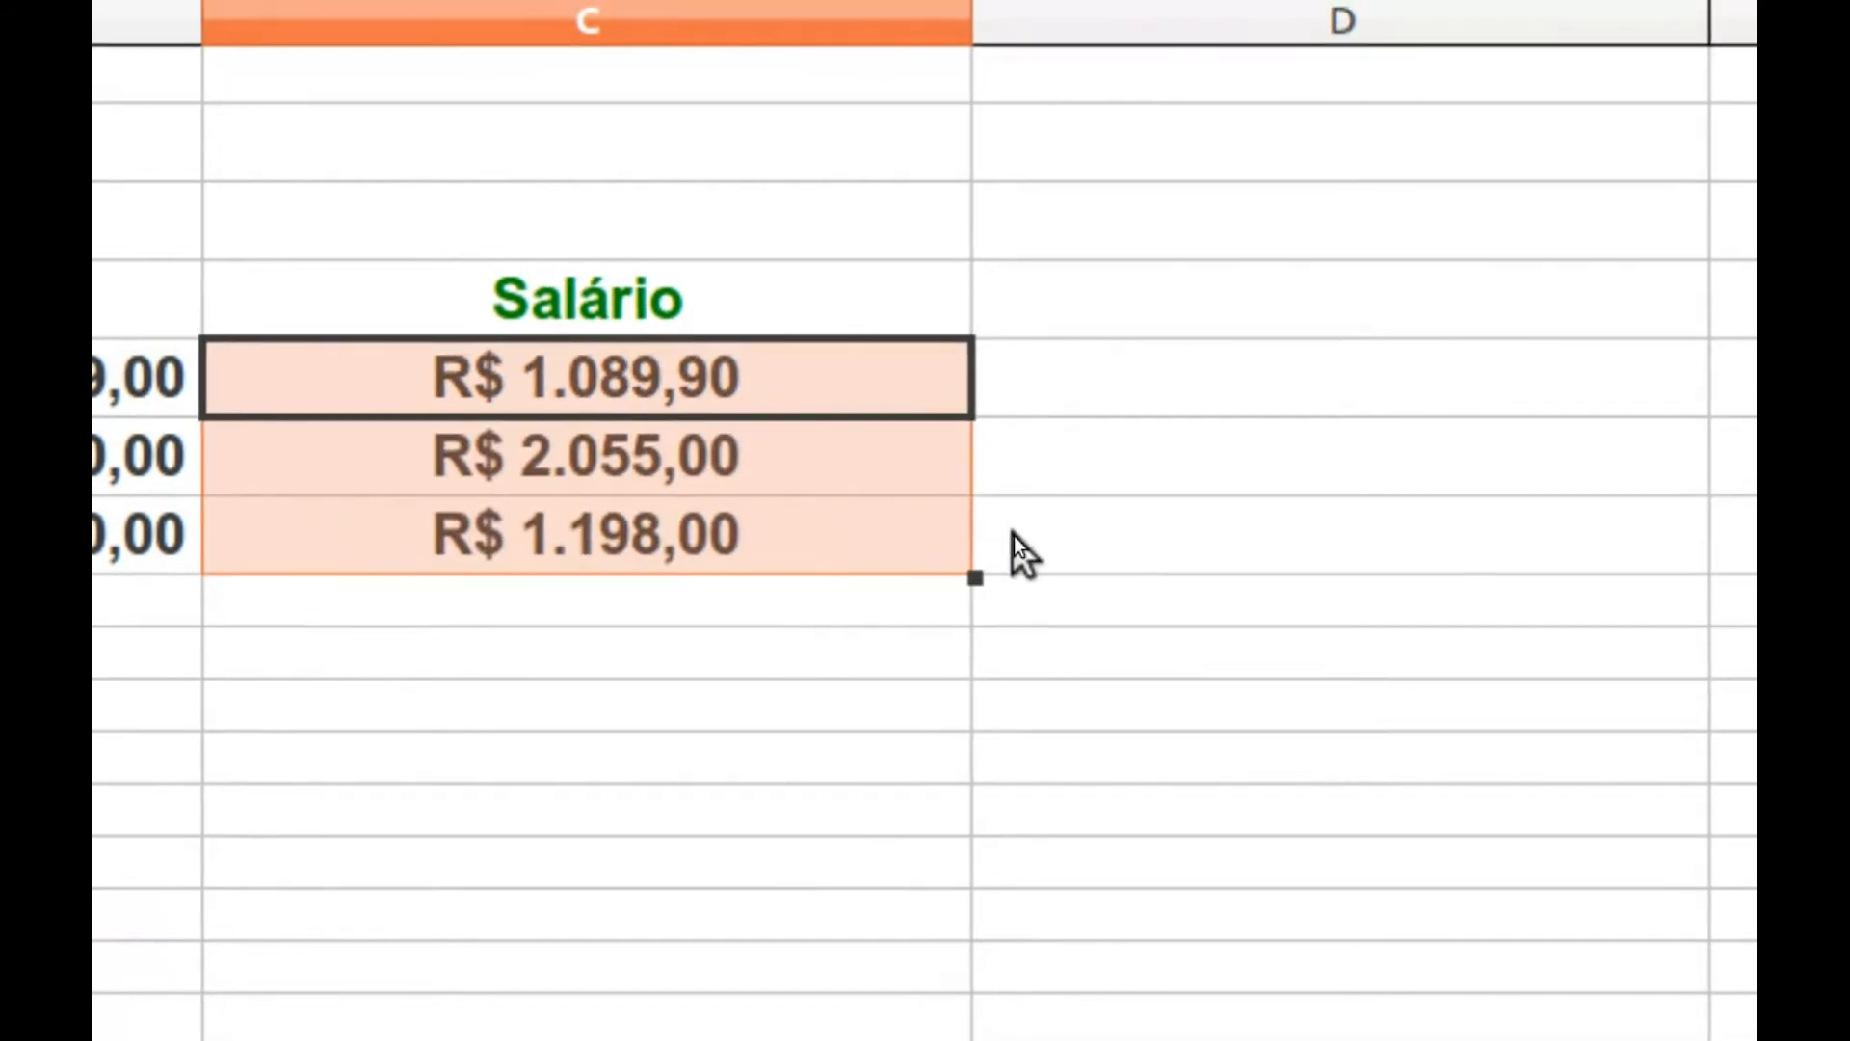
- Inspect which cells the copied Salário formulas in C33 and C34 reference, leaving them unchanged
left_click(794, 486)
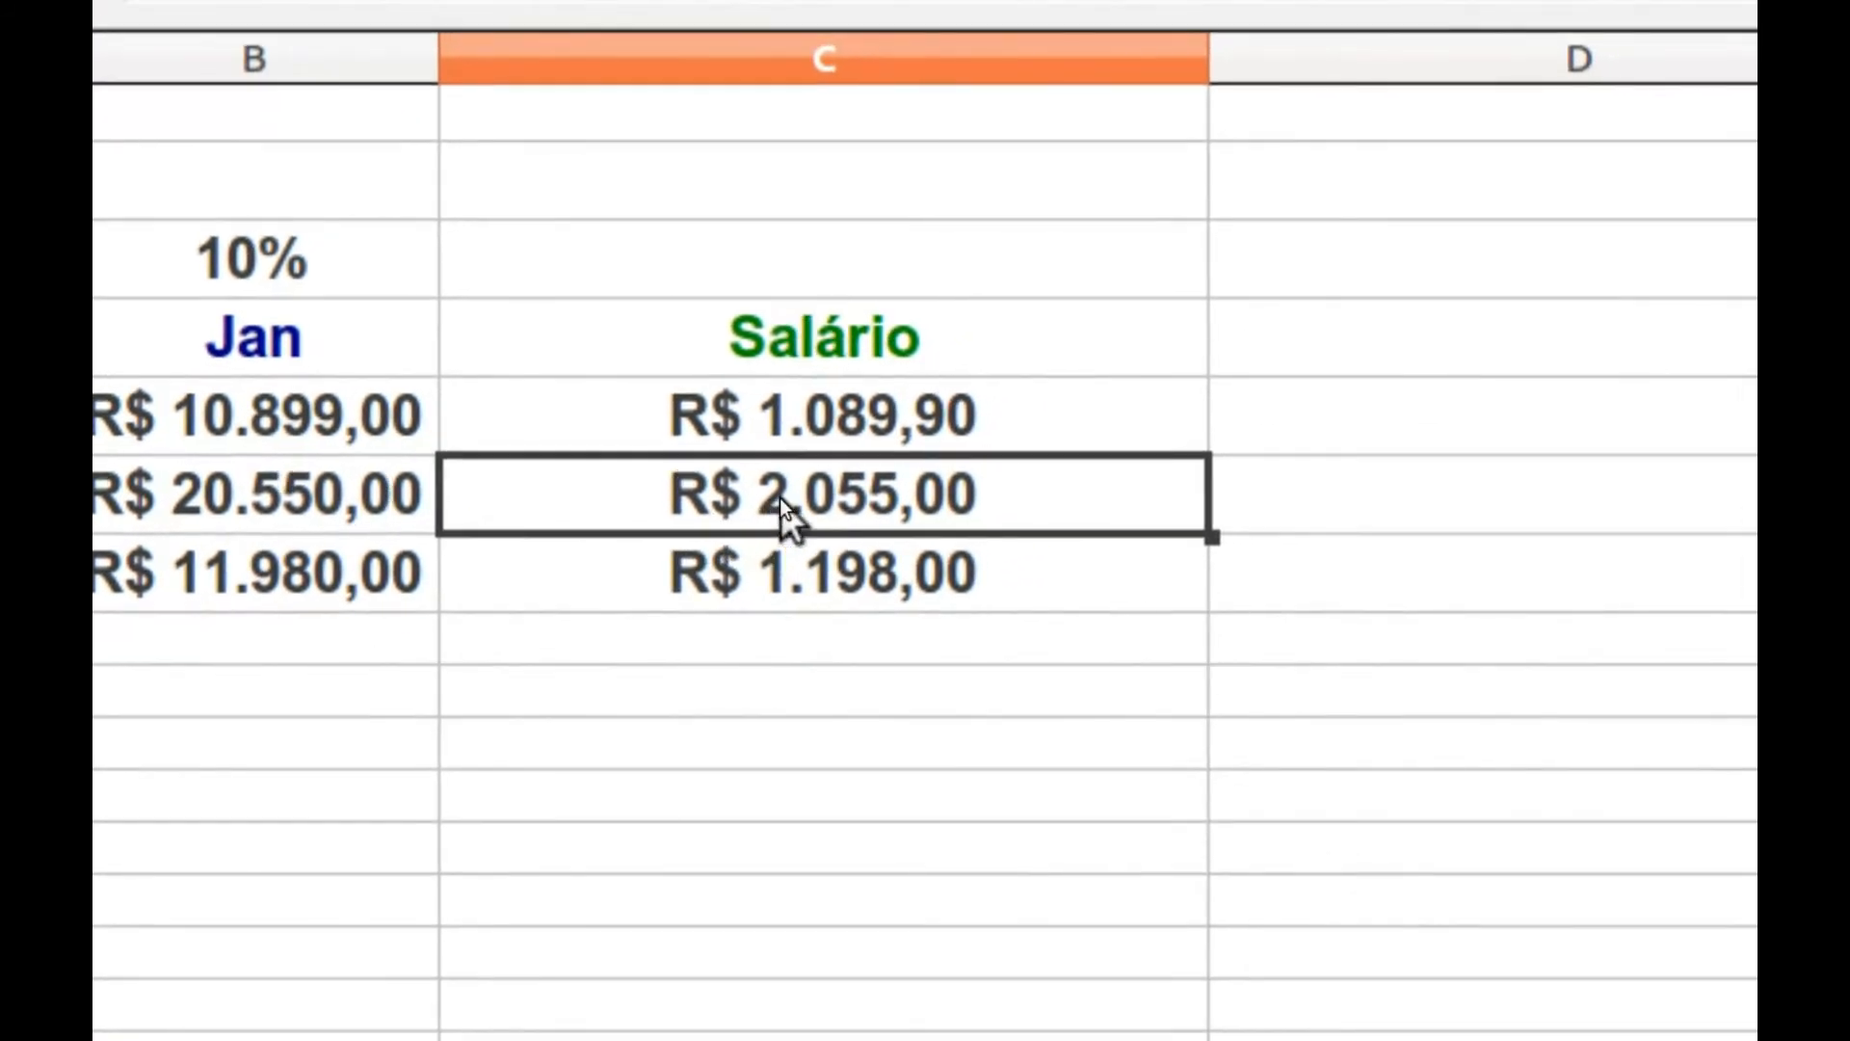
double_click(779, 498)
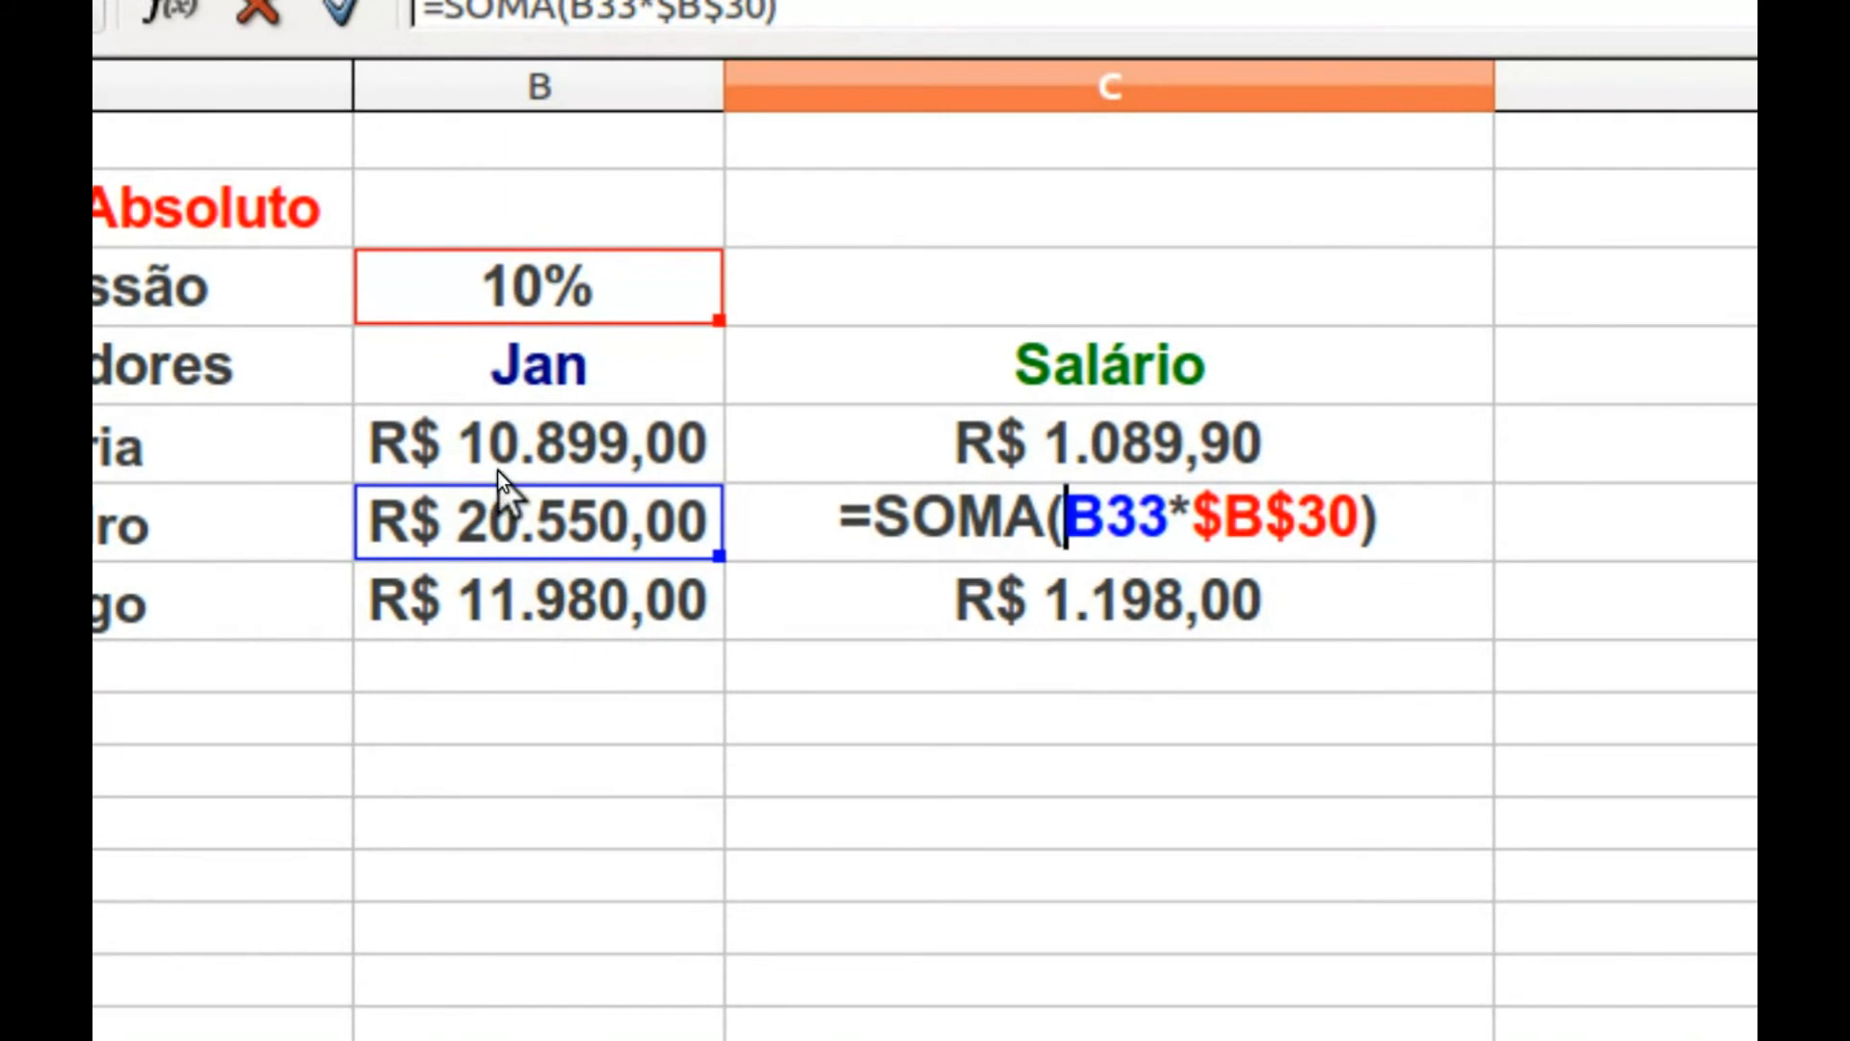
key("Return")
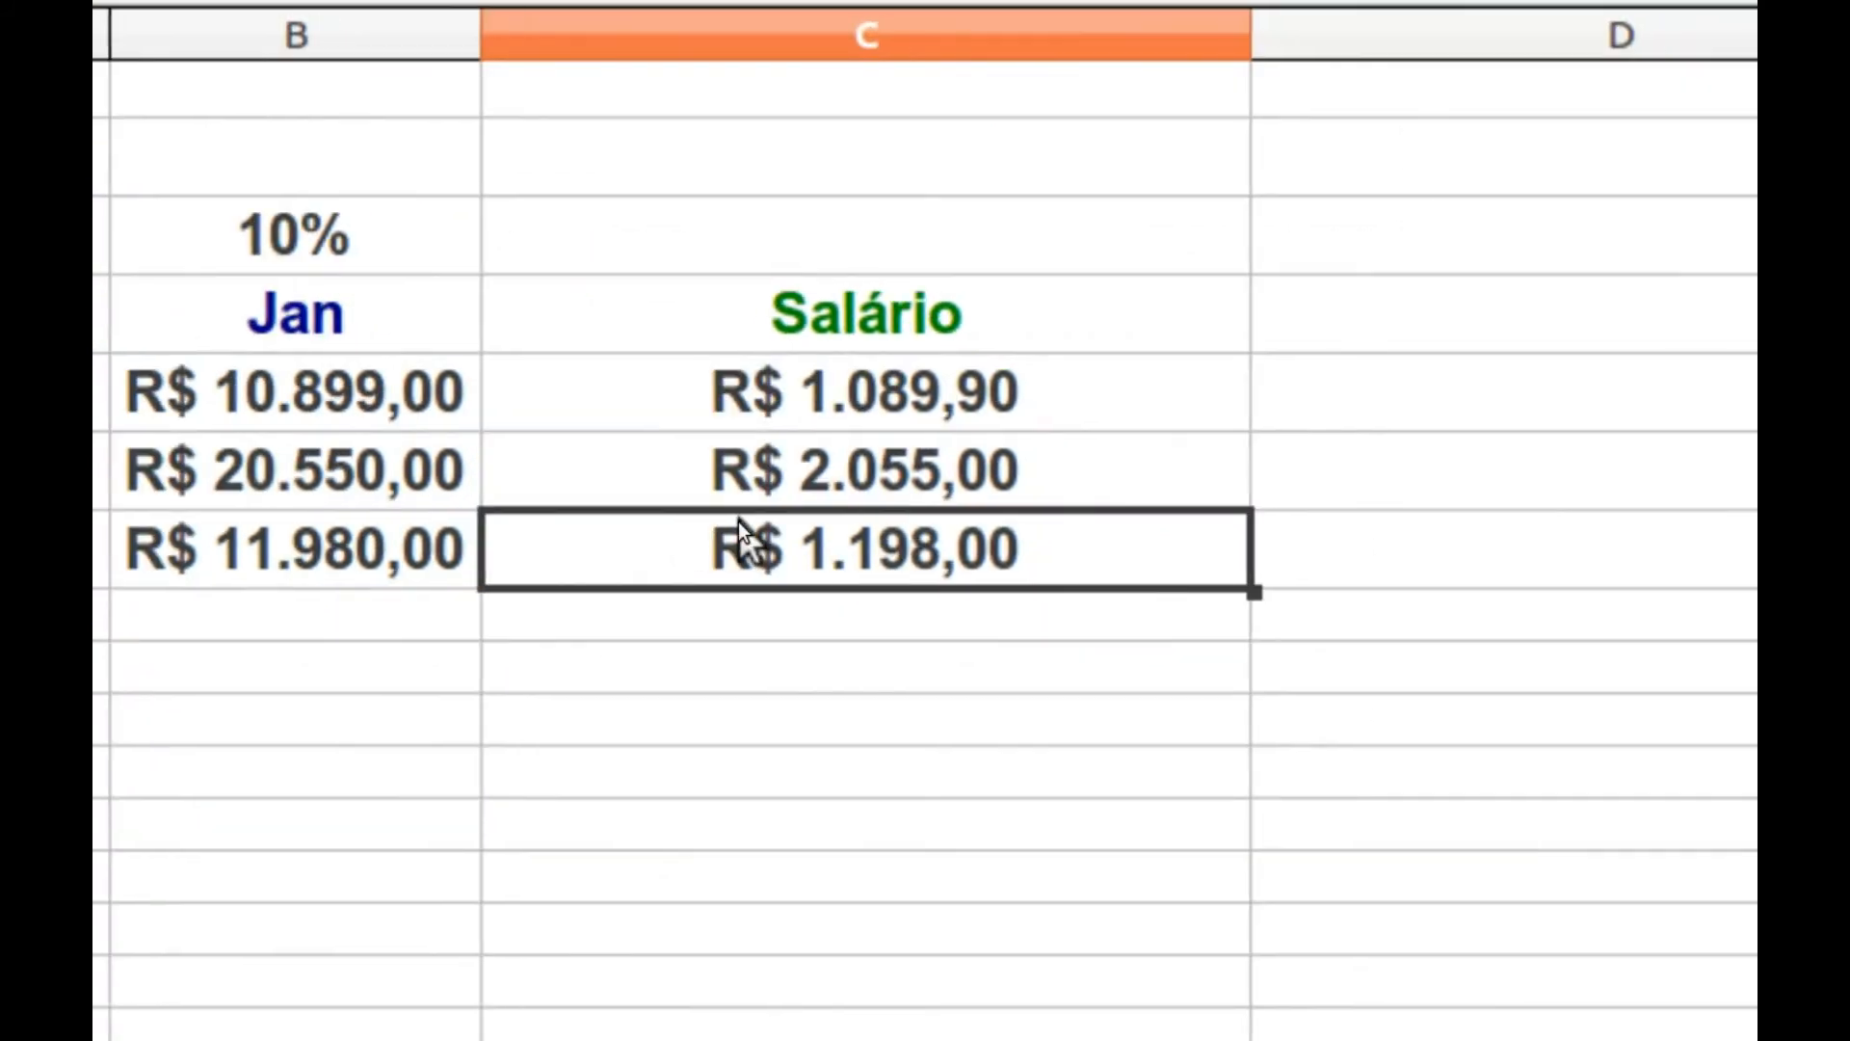
double_click(980, 574)
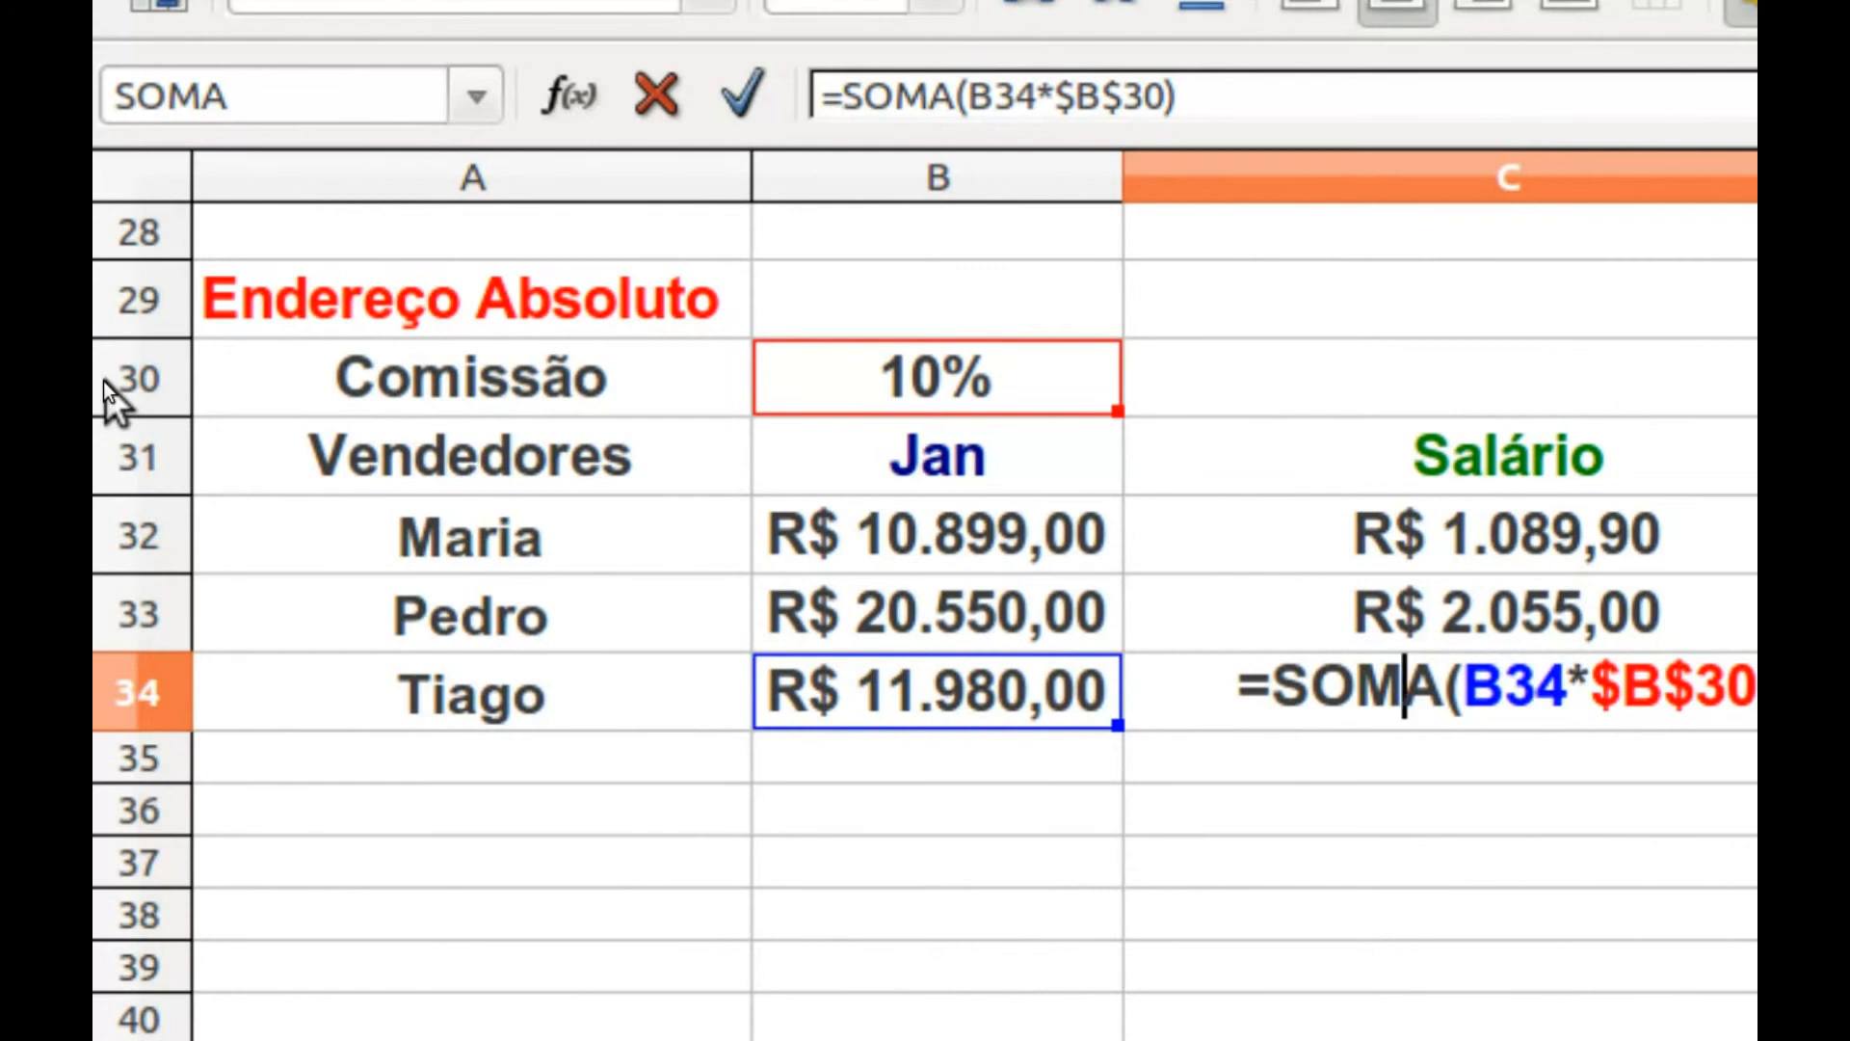
key("Return")
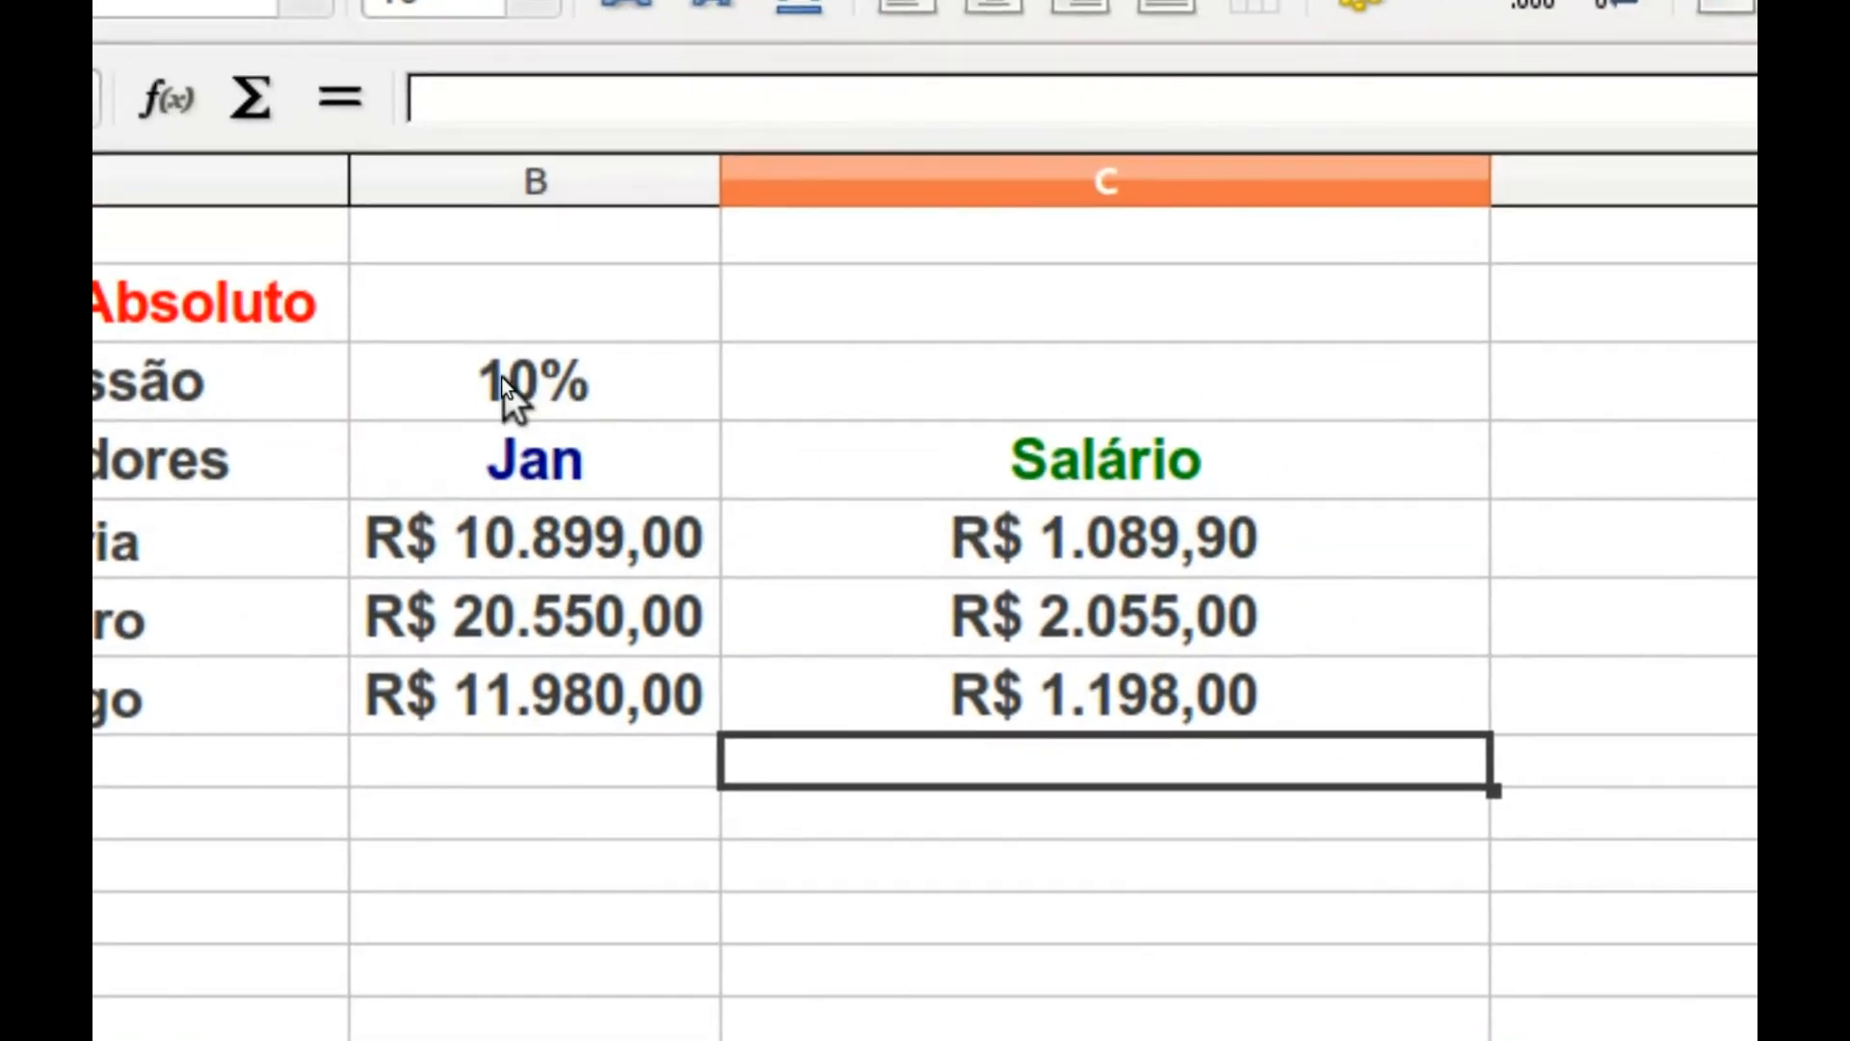
- Set the Comissão rate in B30 to 12%
left_click(501, 377)
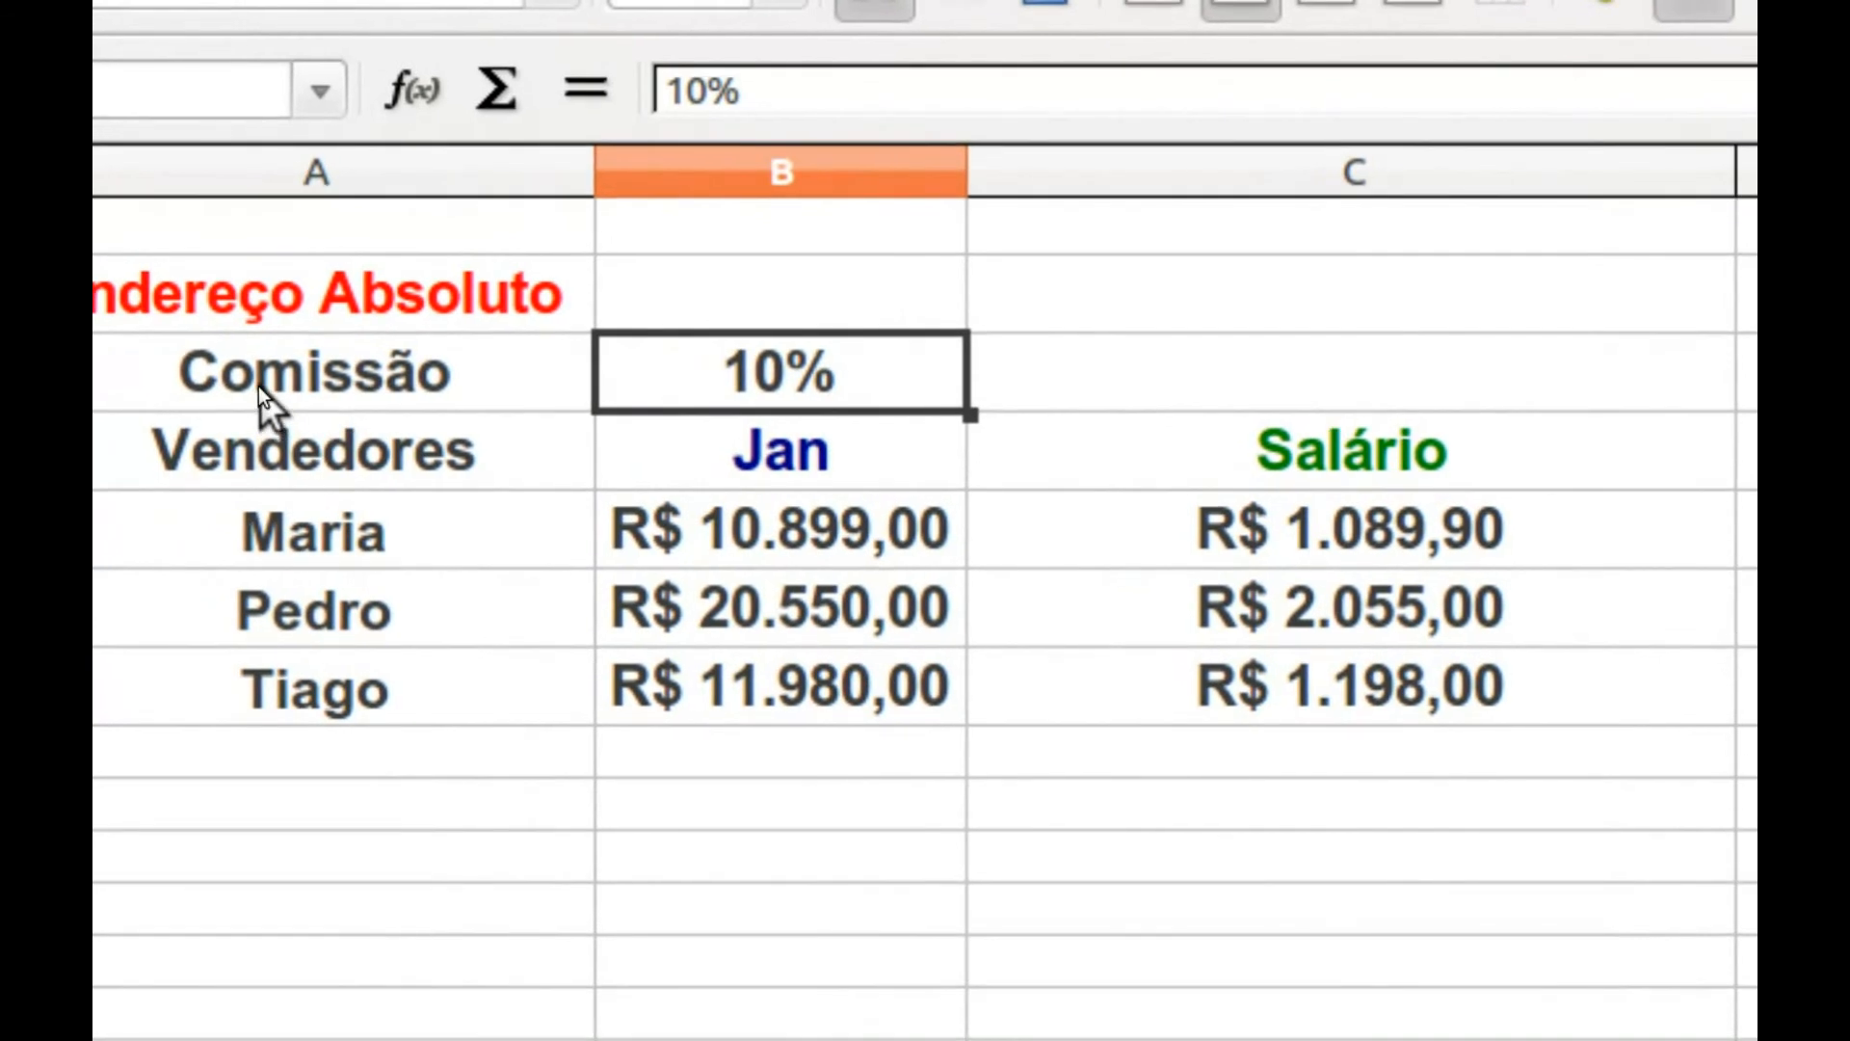
type("12")
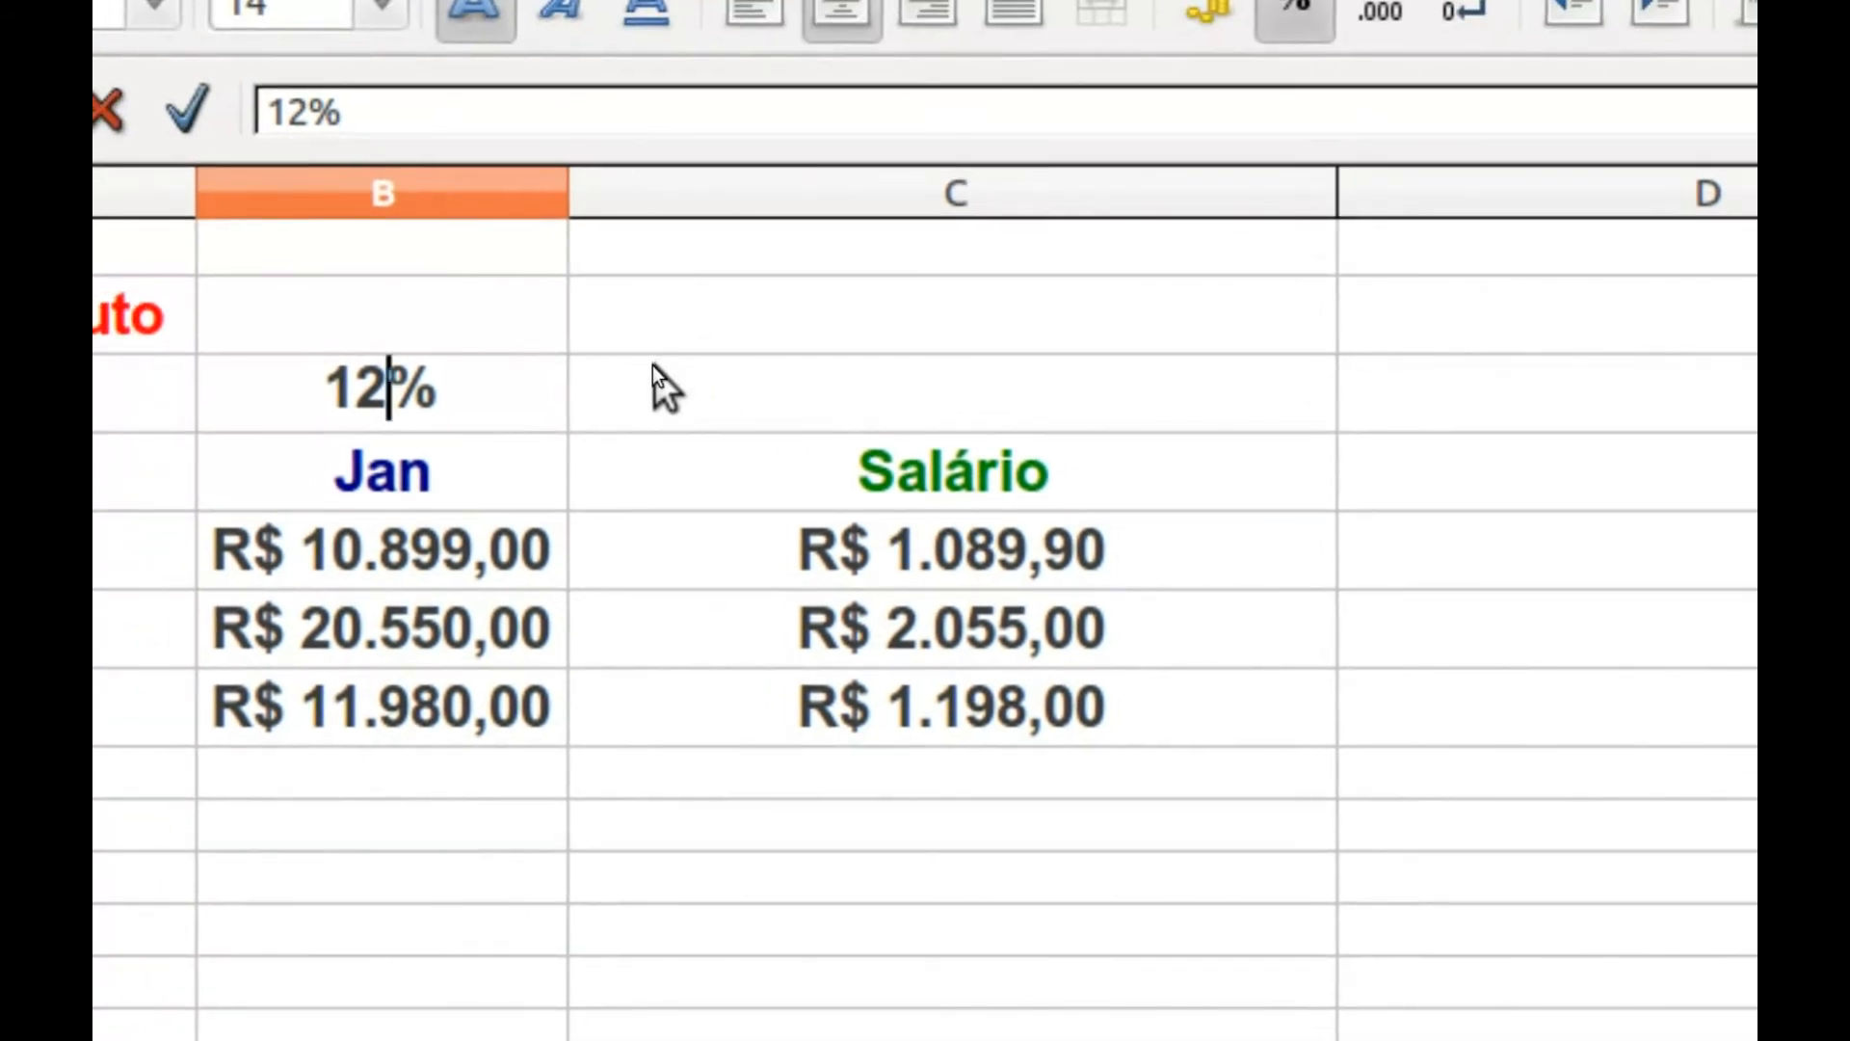
key("Return")
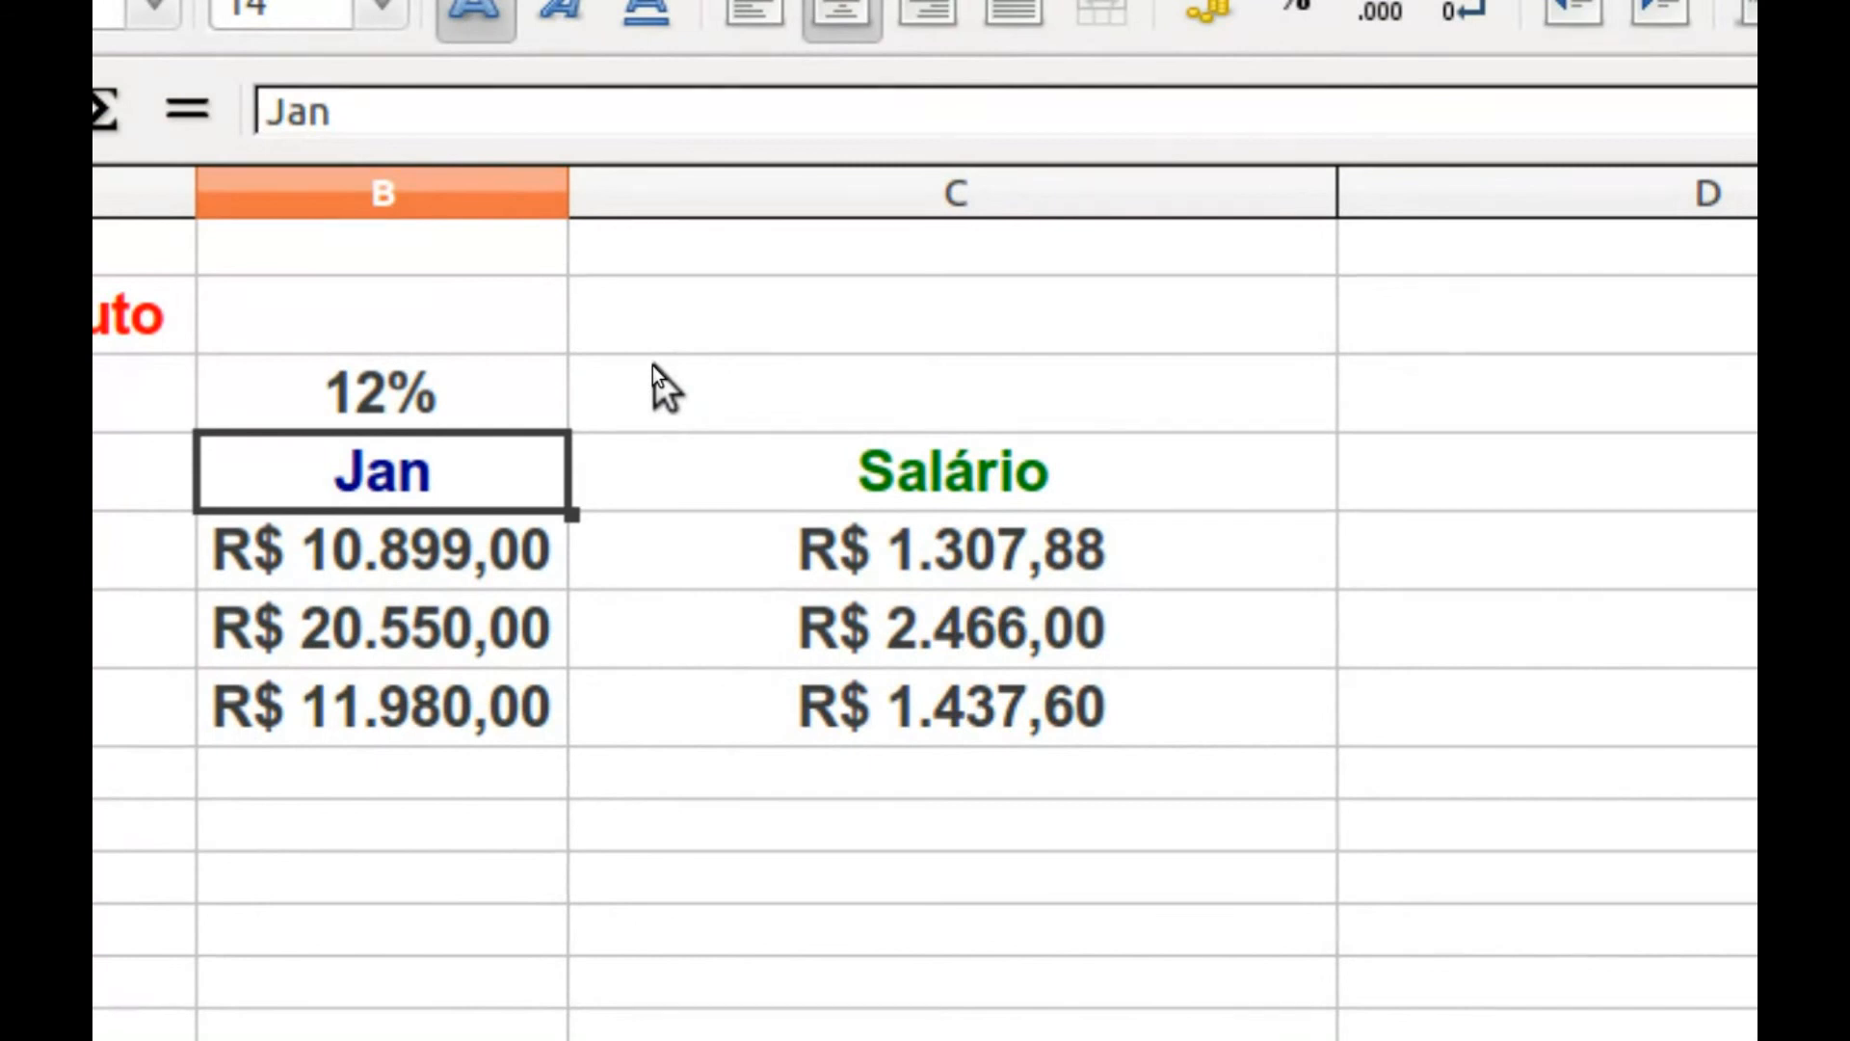
- Change the Comissão rate in B30 to 8%
left_click(360, 387)
double_click(361, 387)
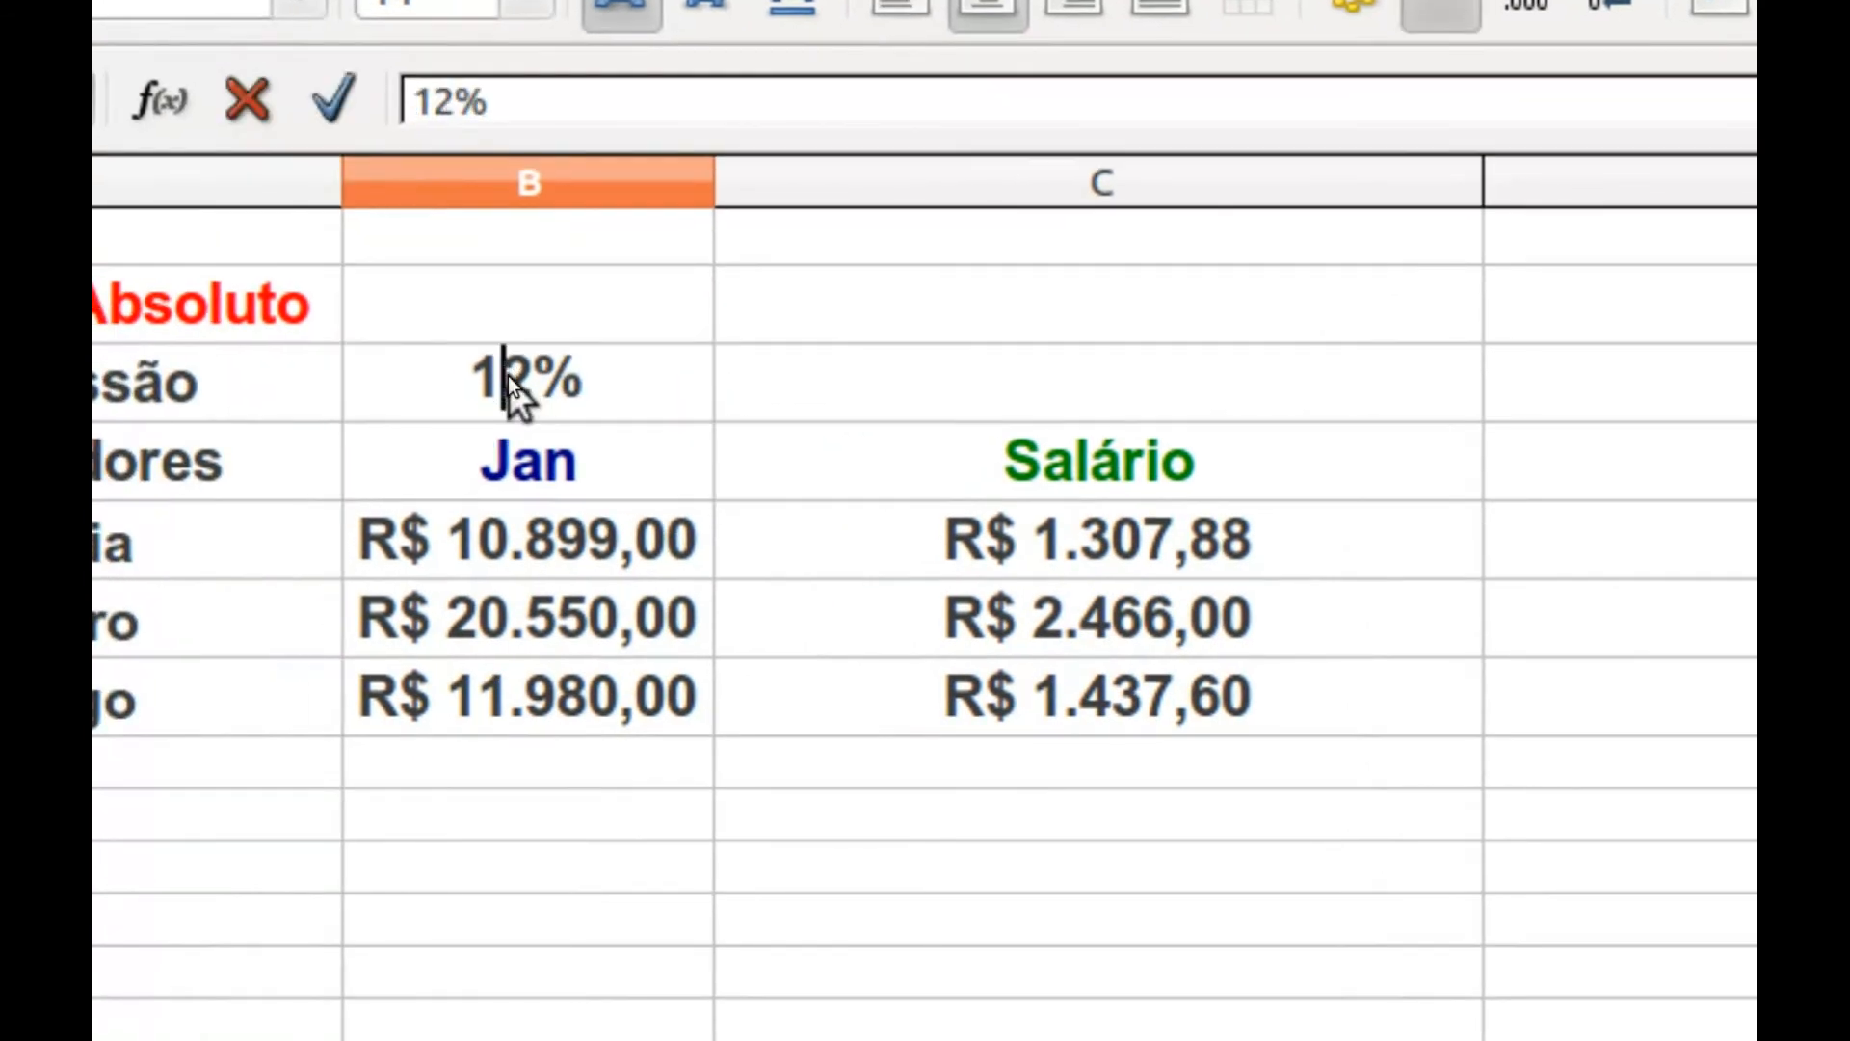
left_click_drag(534, 380, 474, 378)
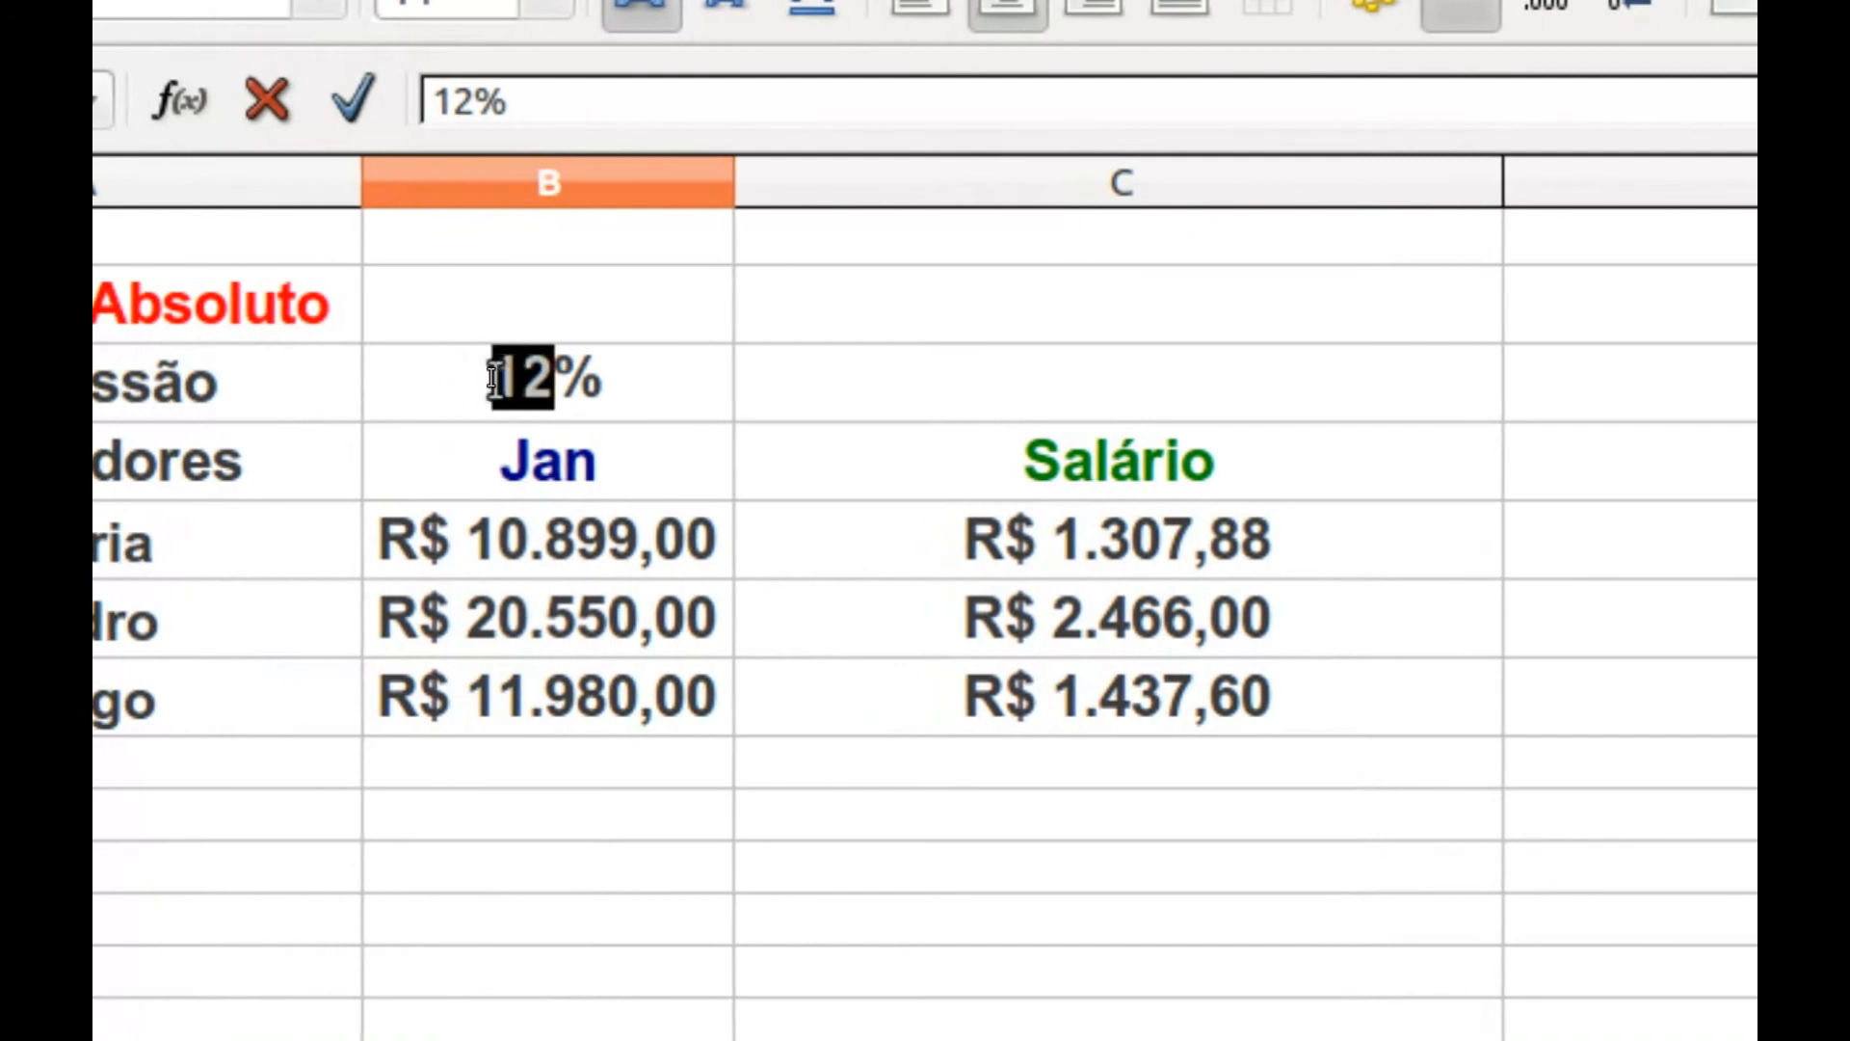
type("8")
key("Return")
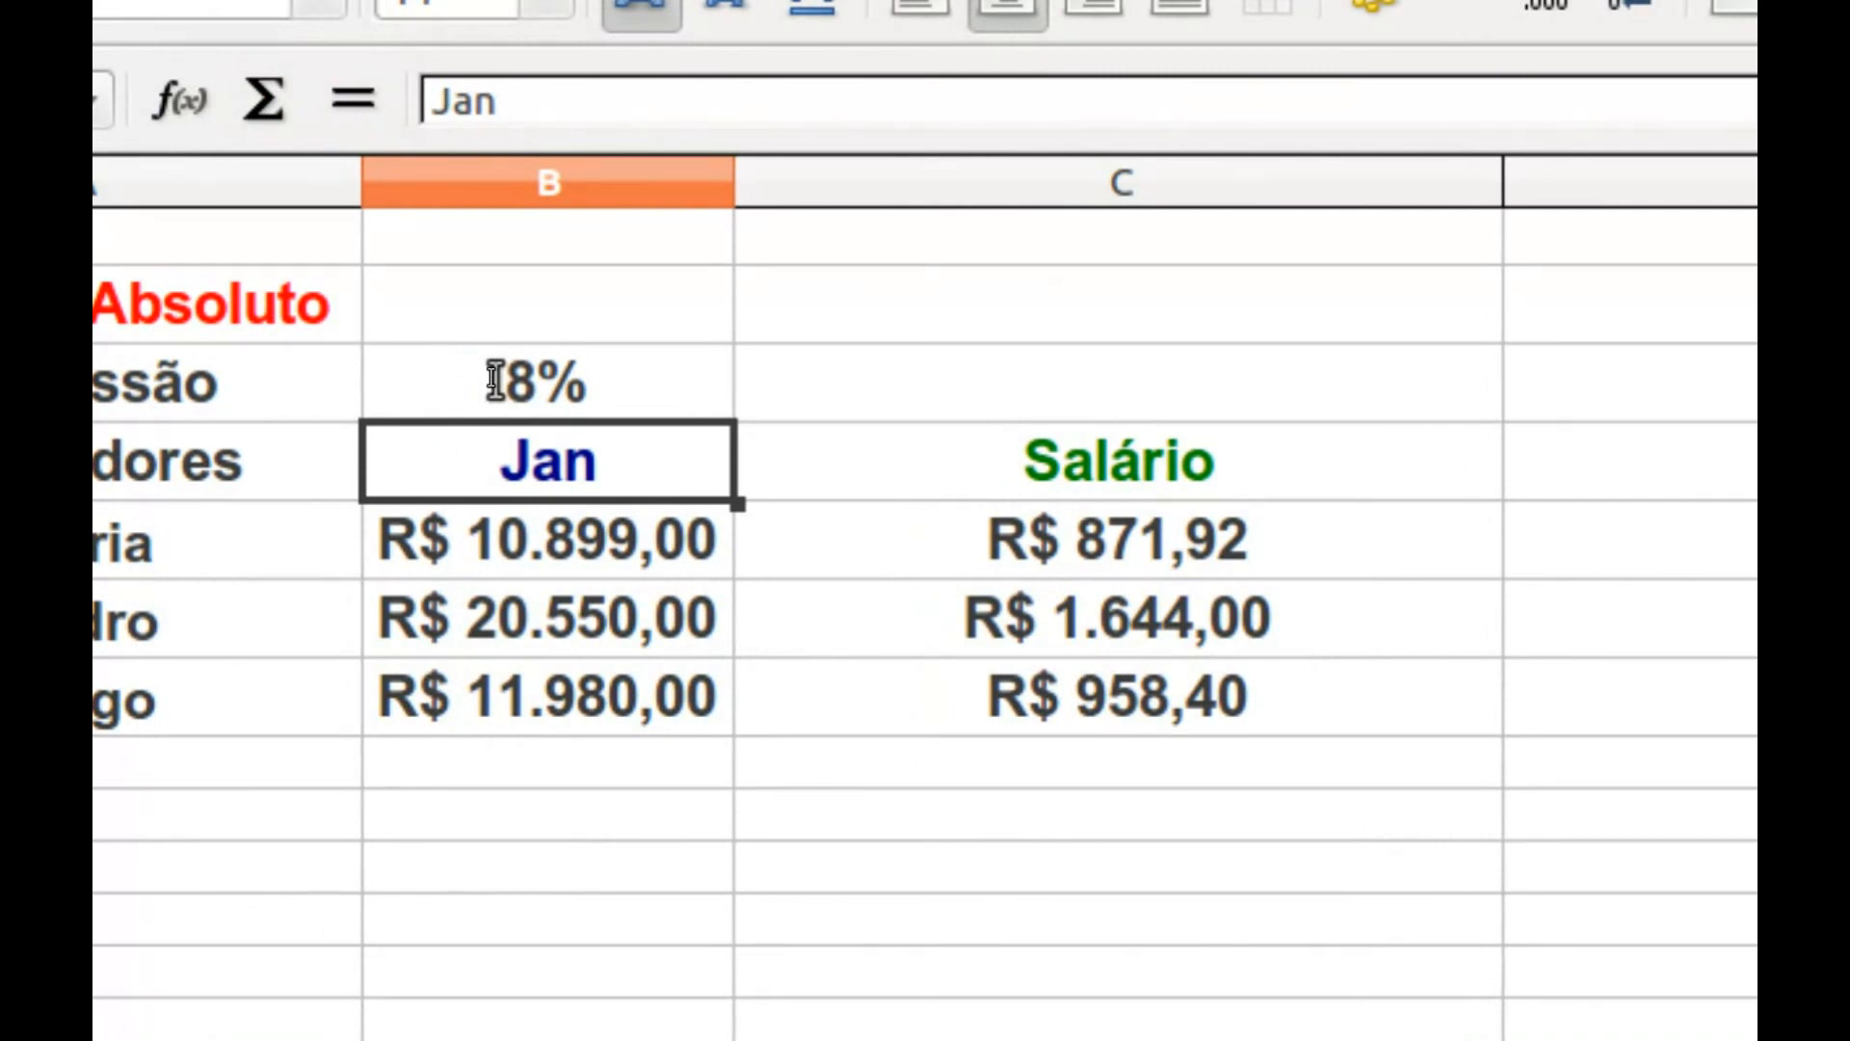
- Change the first seller's January sales in B32 to R$ 20.899,00
key("Down")
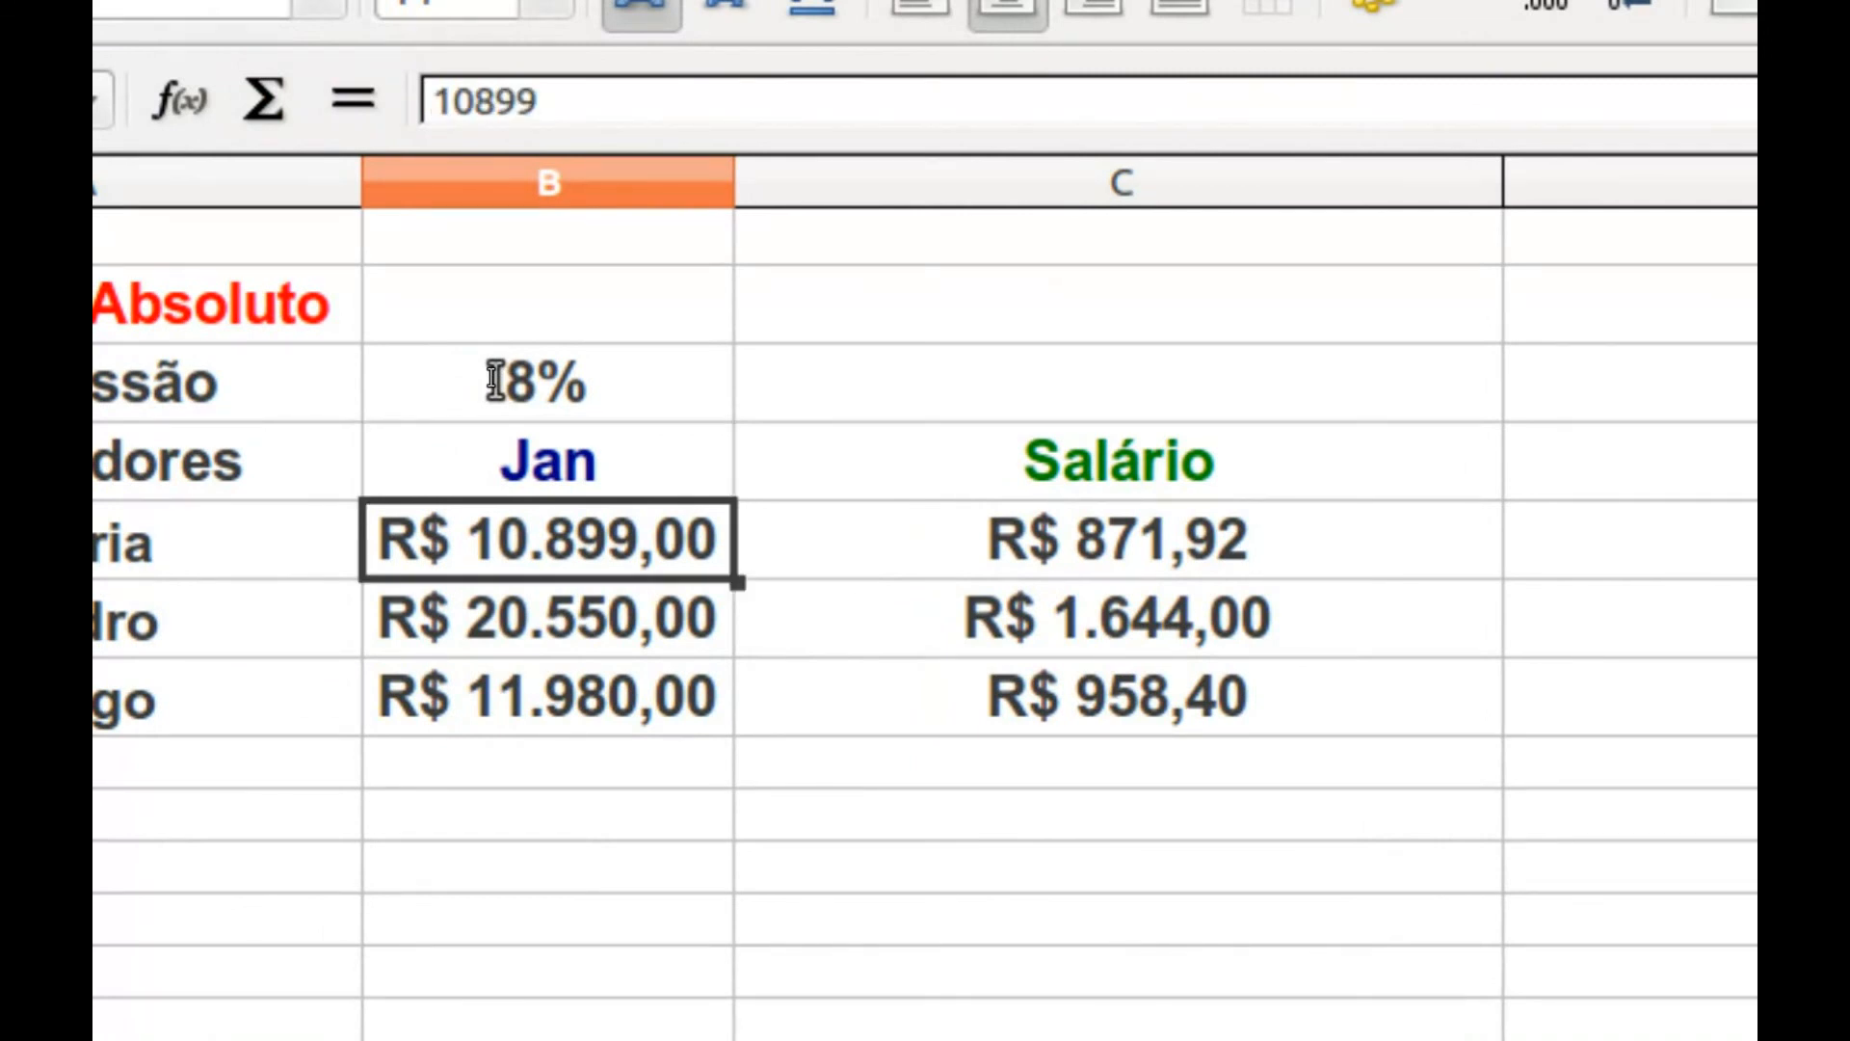
key("Left")
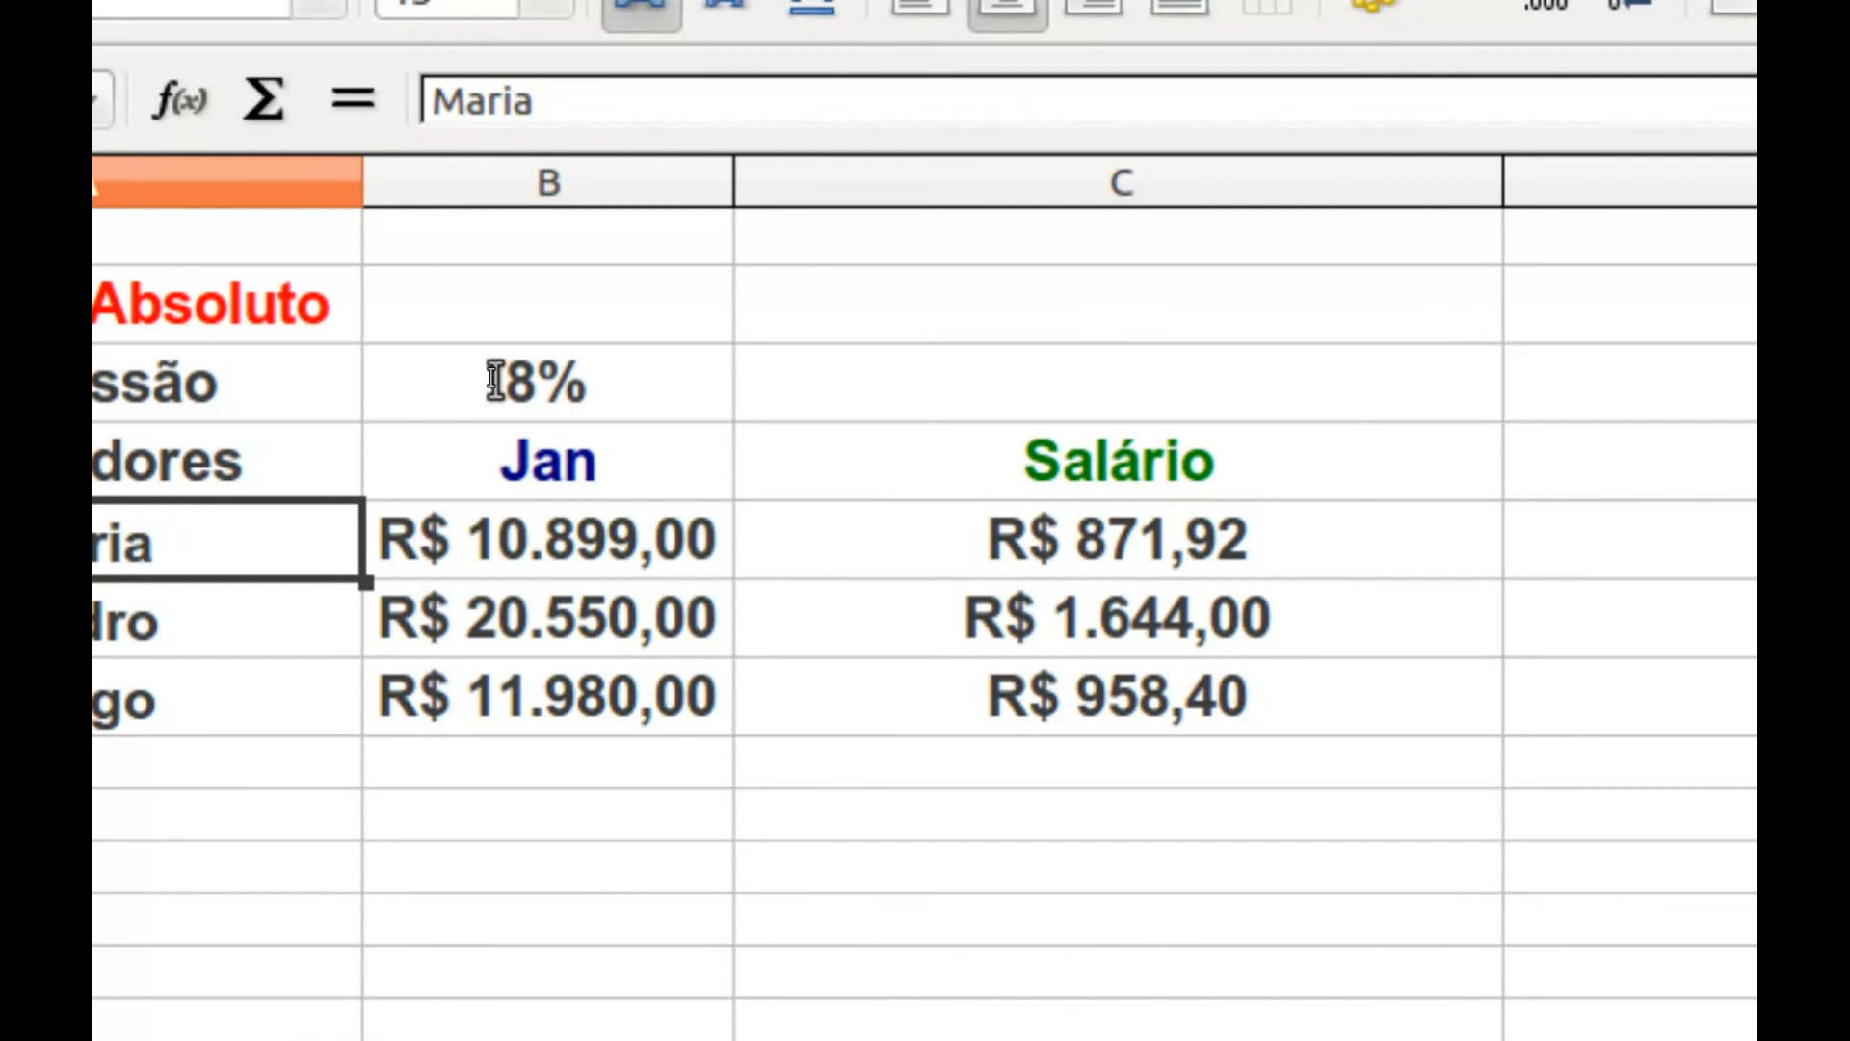
key("Right")
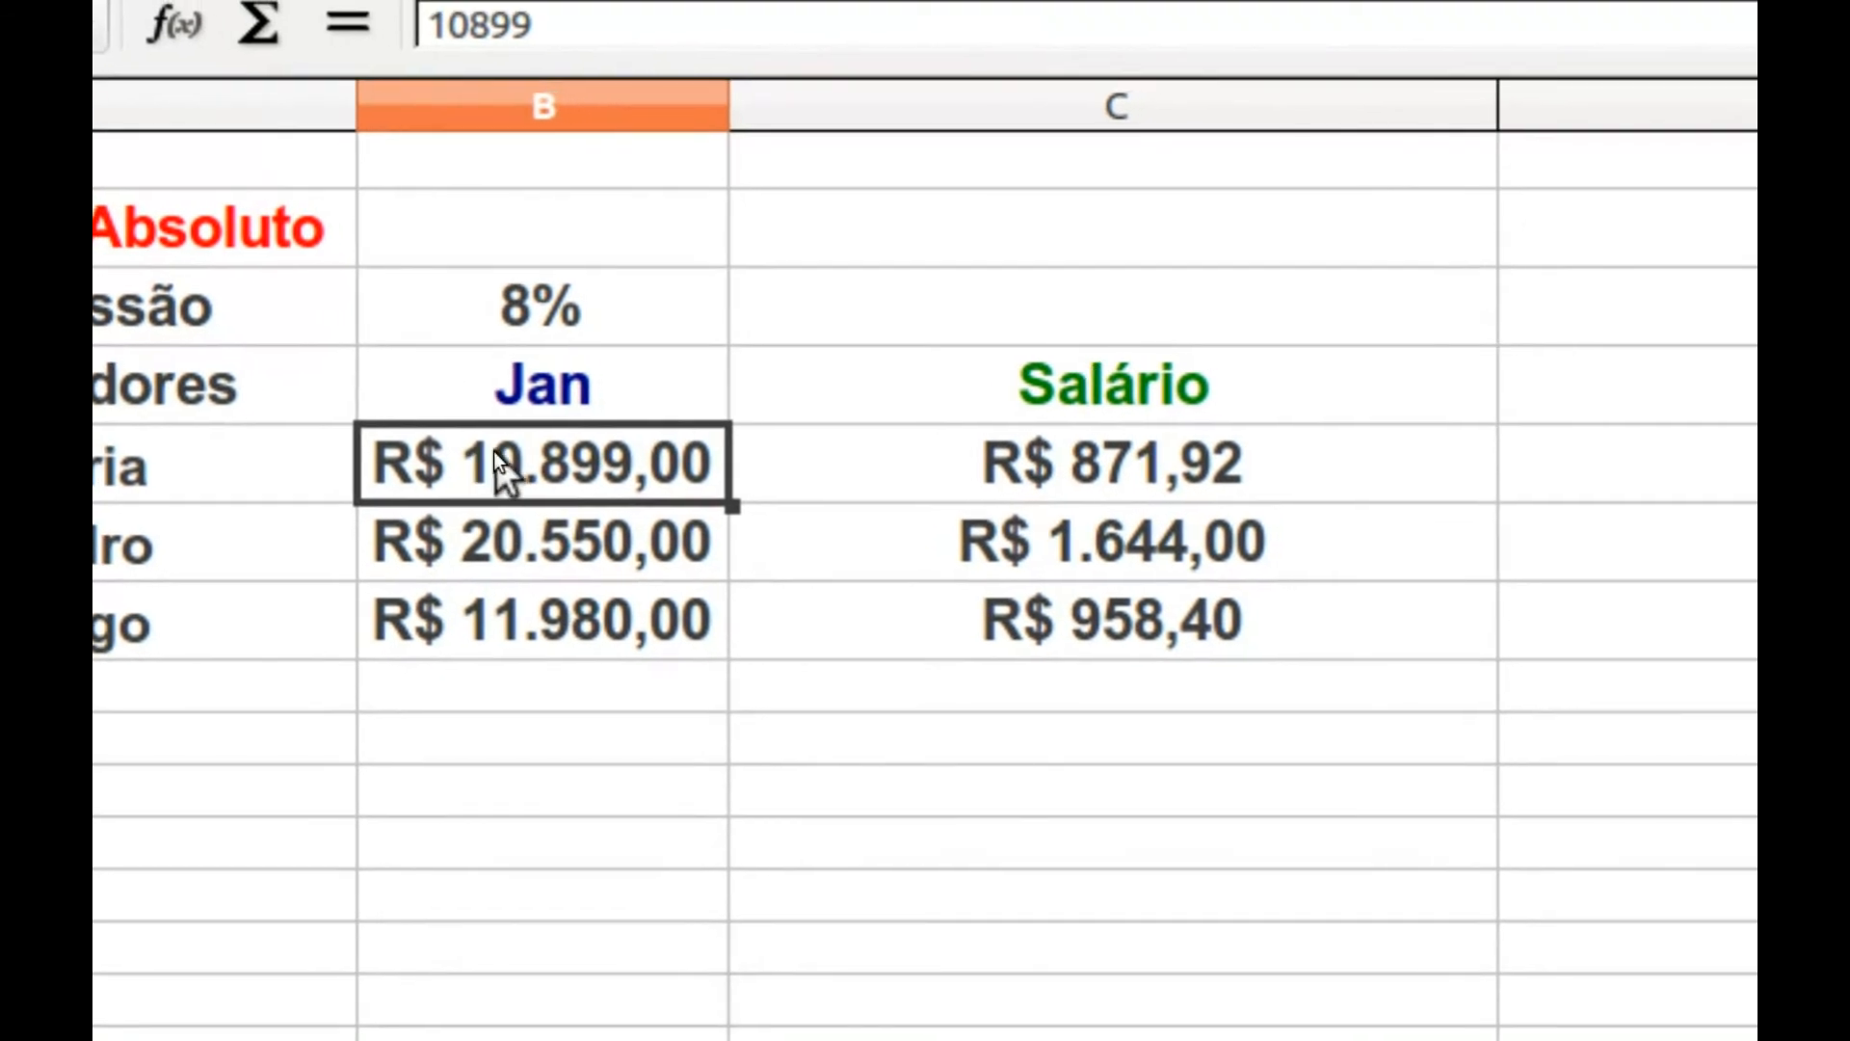
double_click(493, 451)
key("BackSpace")
type("2")
key("Return")
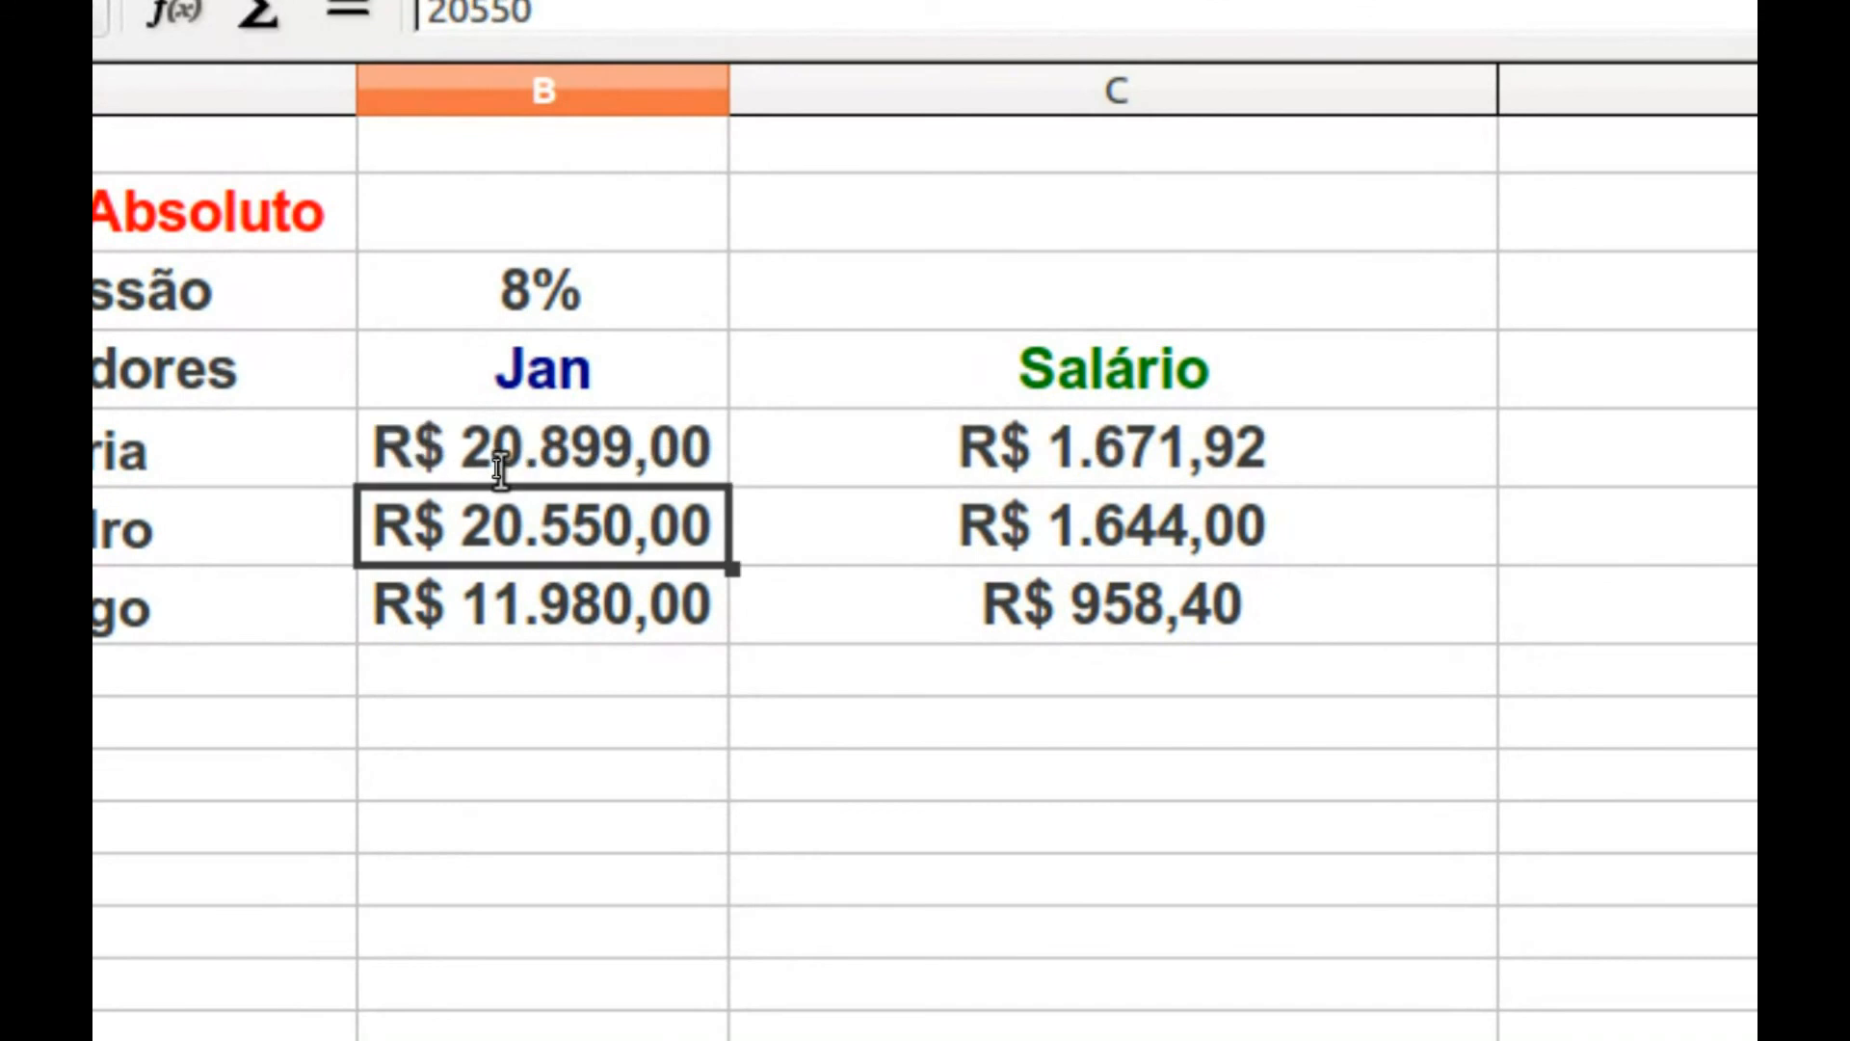
key("Left")
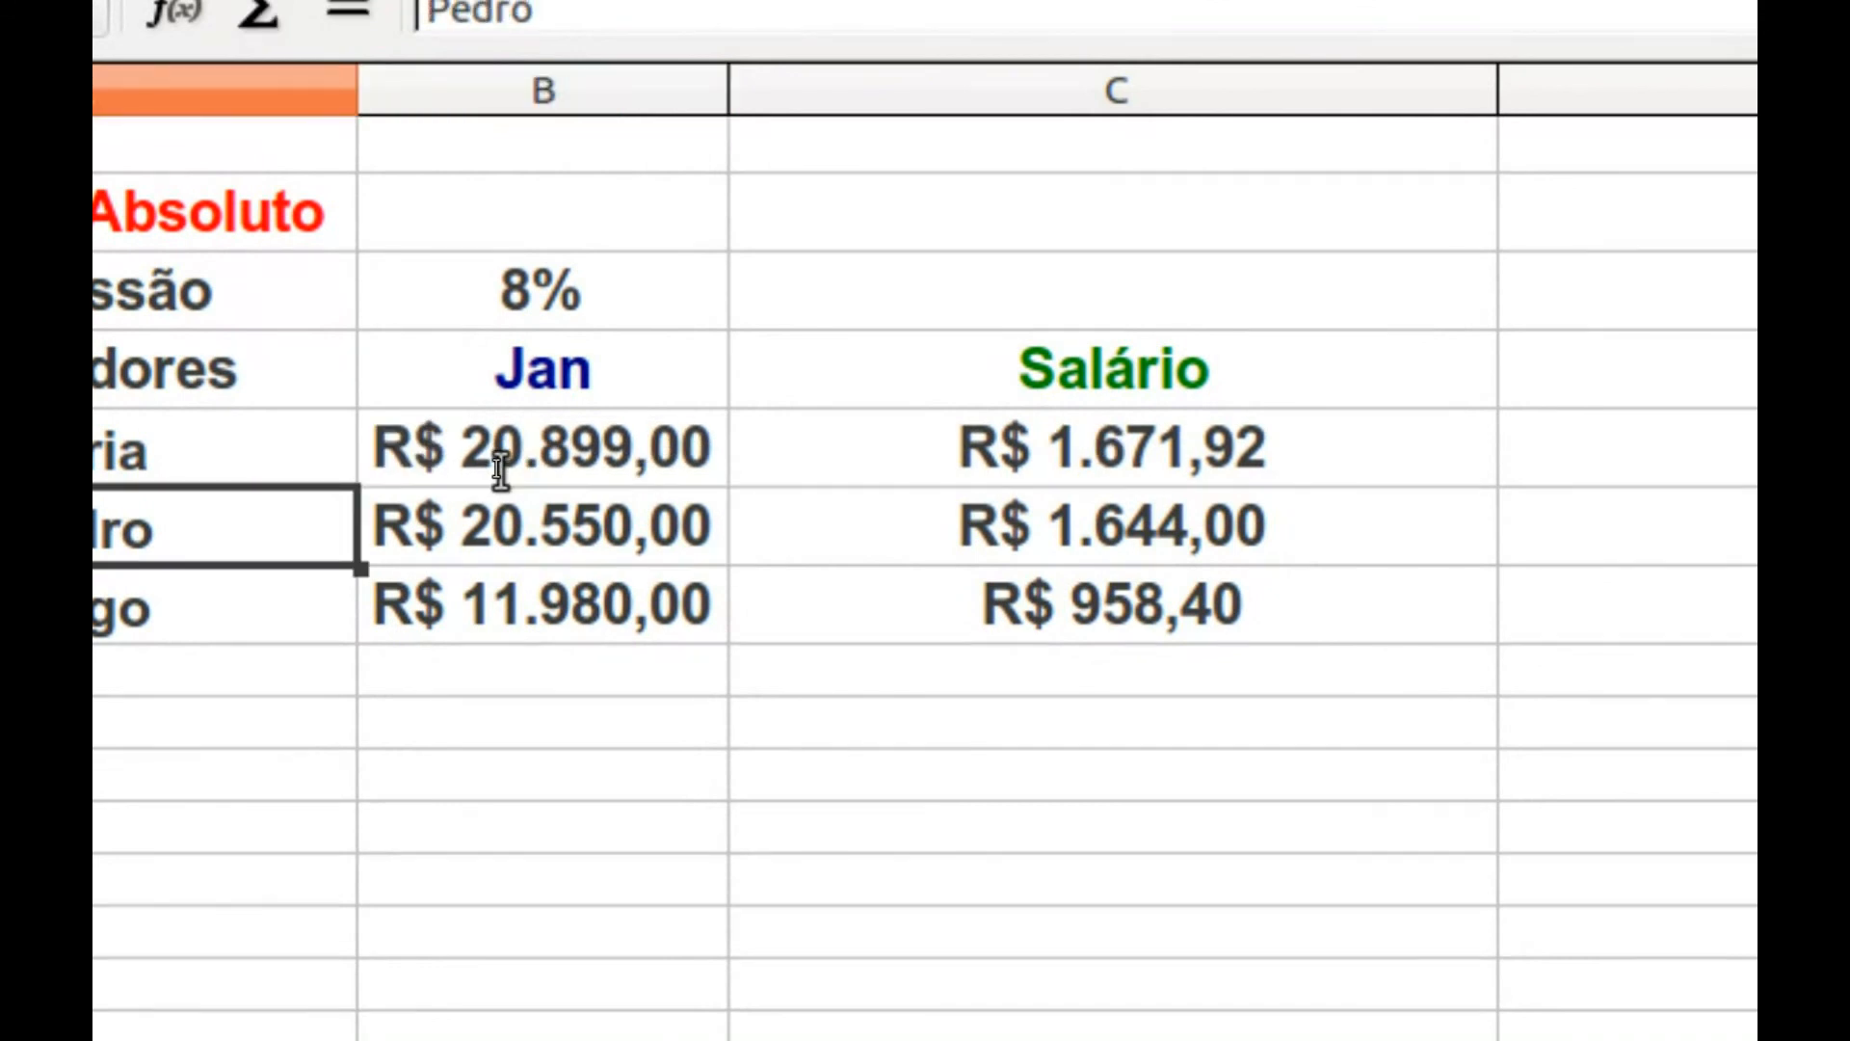